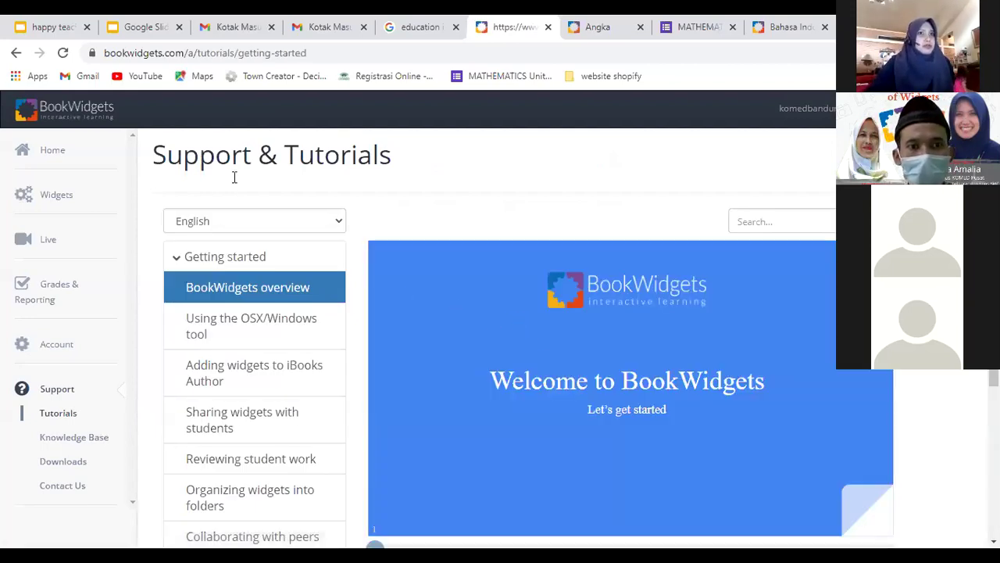
Create a new Jigsaw Puzzle widget from My Widgets.
{"action": "left_click", "coordinate": [69, 197]}
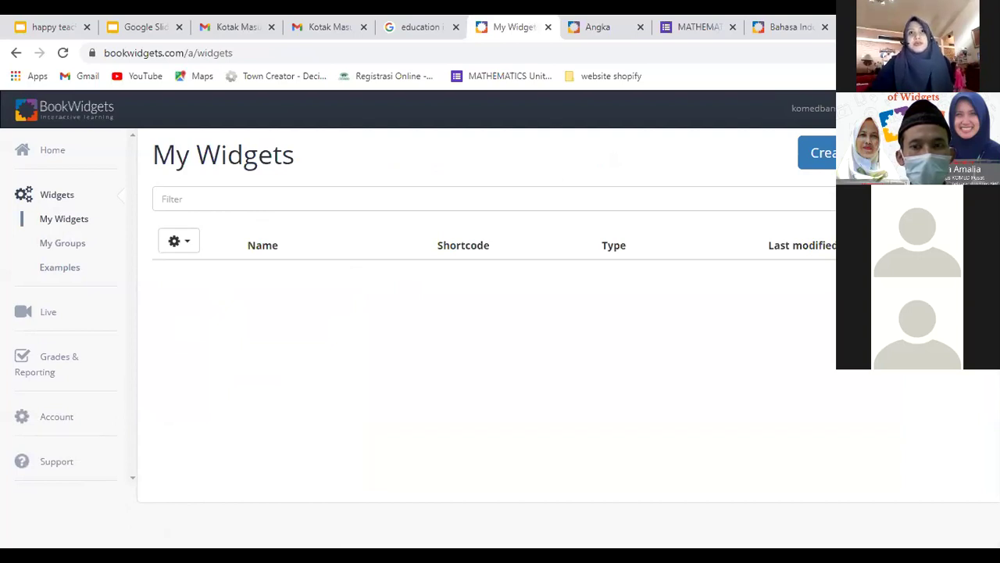
{"action": "left_click", "coordinate": [816, 153]}
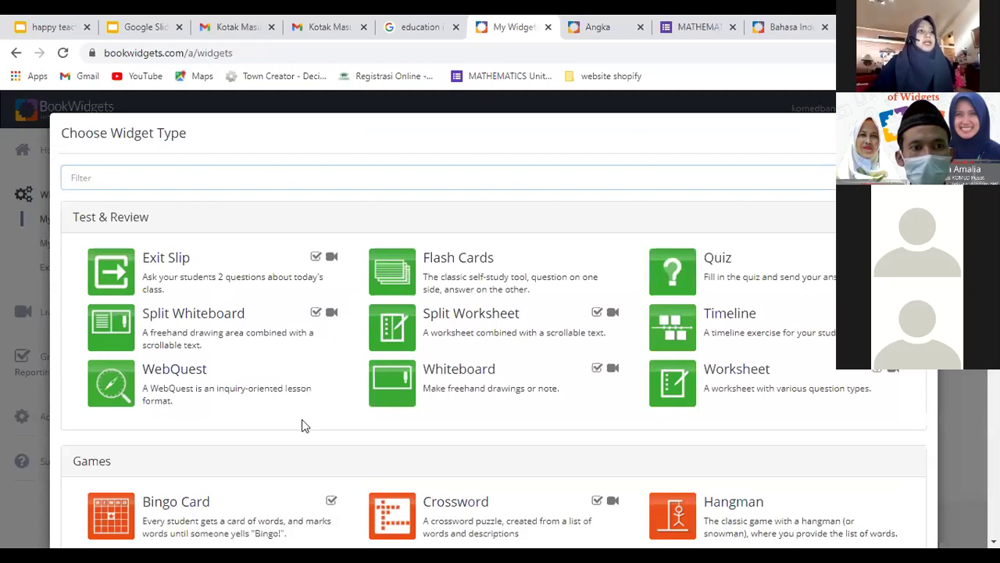
{"action": "scroll", "coordinate": [313, 414], "scroll_direction": "down", "scroll_amount": 4}
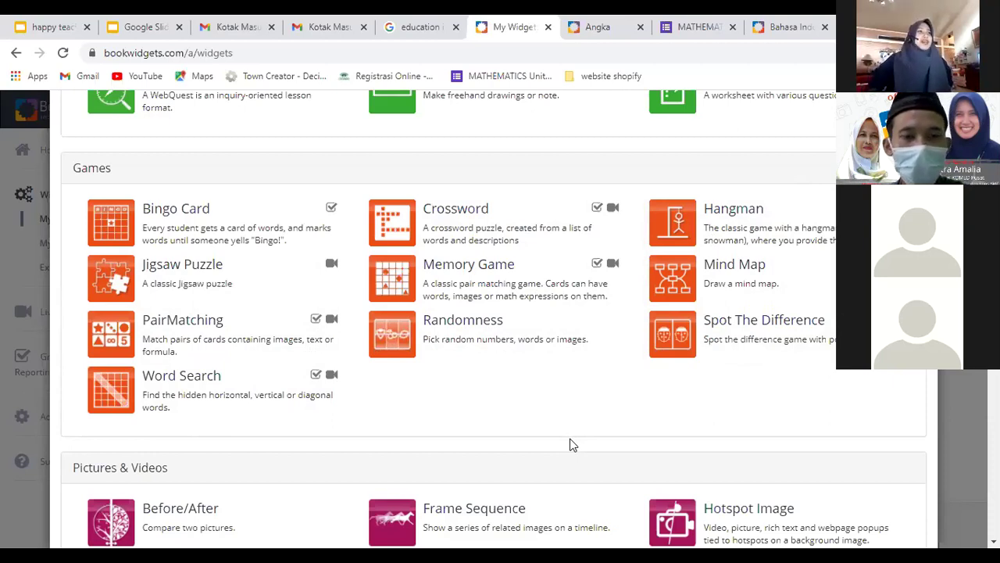
{"action": "left_click", "coordinate": [189, 284]}
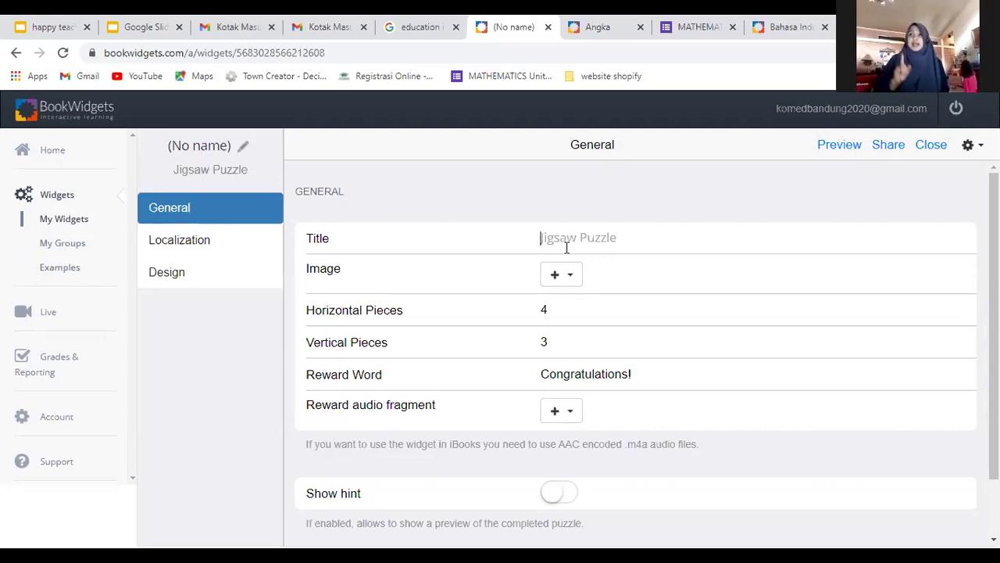
Title the puzzle 'Tata surya', then switch to the Bahasa Indonesia word-search tab.
{"action": "left_click", "coordinate": [566, 248]}
{"action": "type", "text": "Tat"}
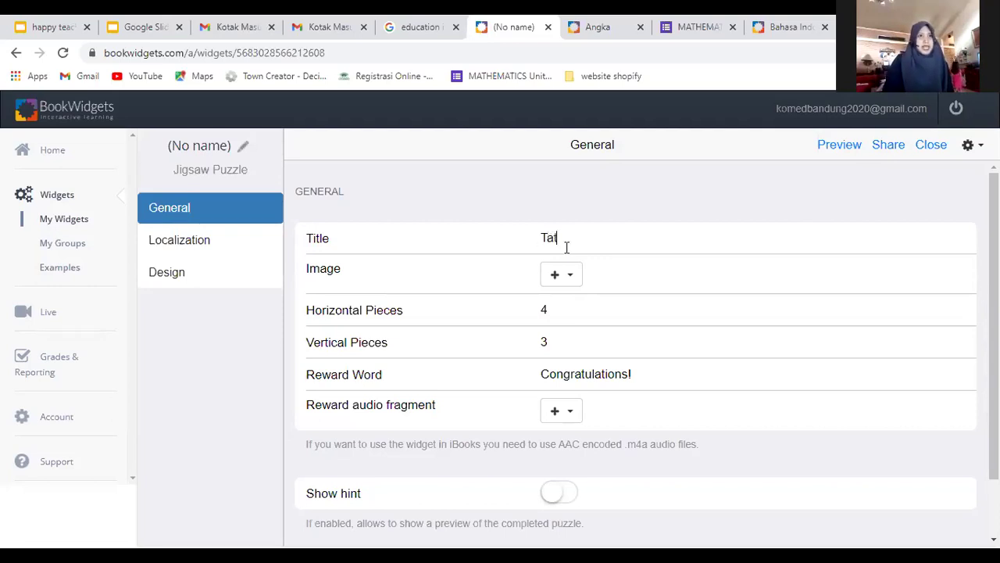
{"action": "type", "text": "a surya"}
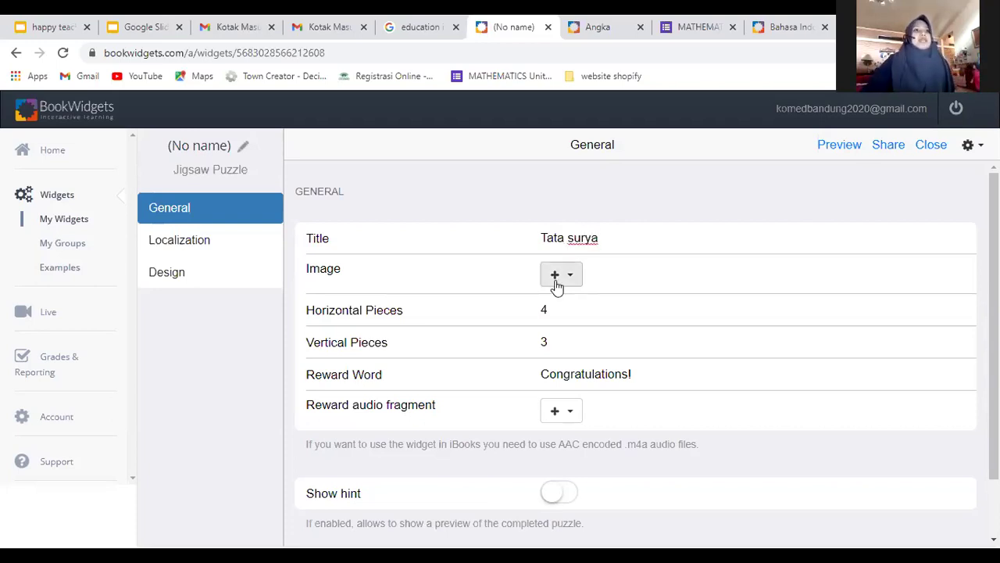
{"action": "left_click", "coordinate": [570, 279]}
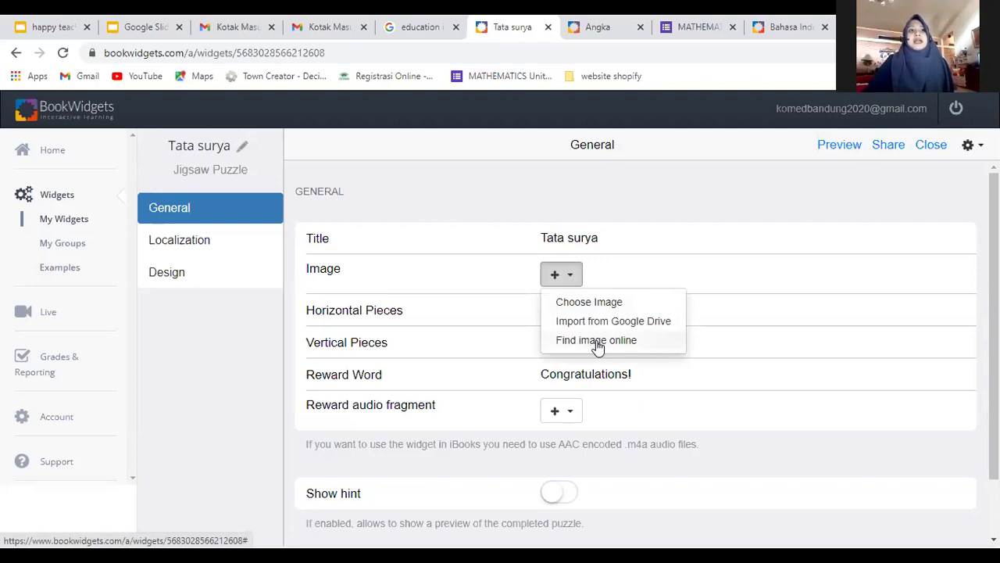
{"action": "left_click", "coordinate": [754, 28]}
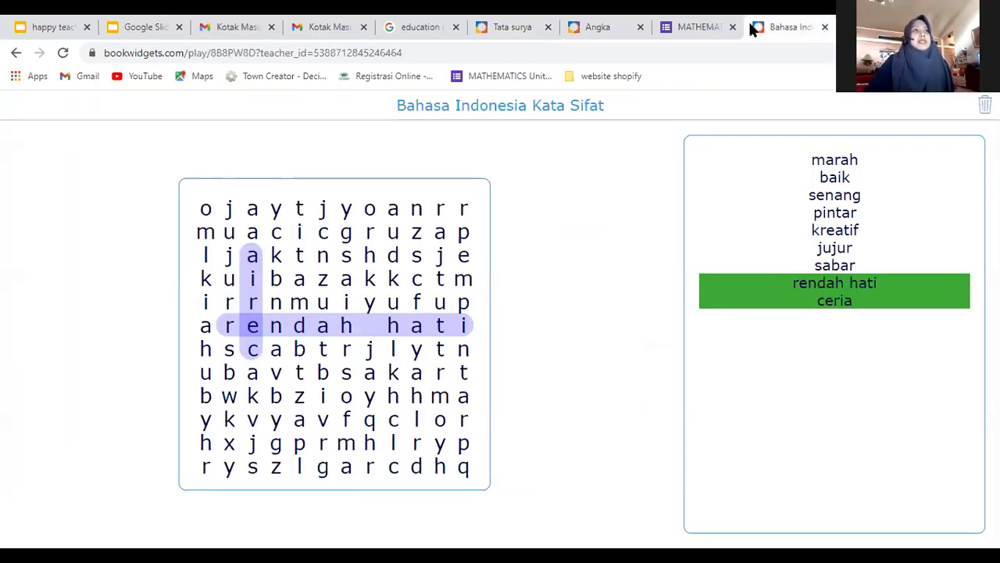
{"action": "left_click", "coordinate": [556, 50]}
Search Google for 'tata surya' and show the image results.
{"action": "type", "text": "goo"}
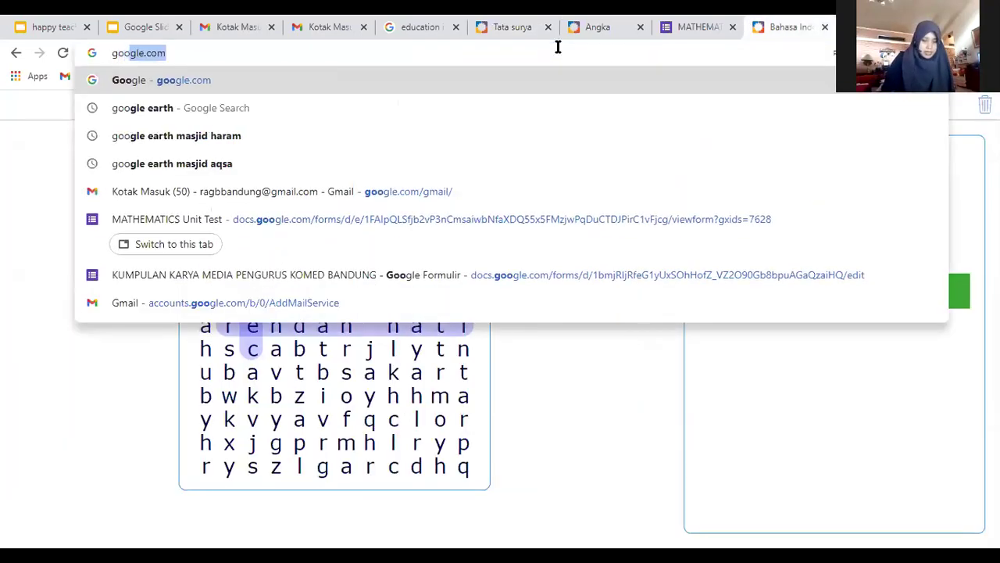
{"action": "key", "text": "Return"}
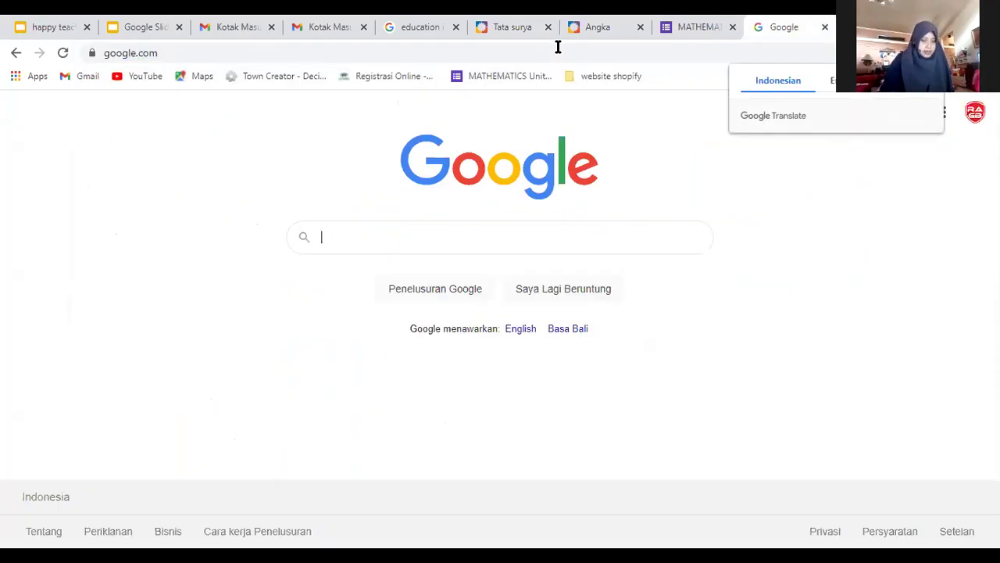
{"action": "type", "text": "tata surya"}
{"action": "key", "text": "Return"}
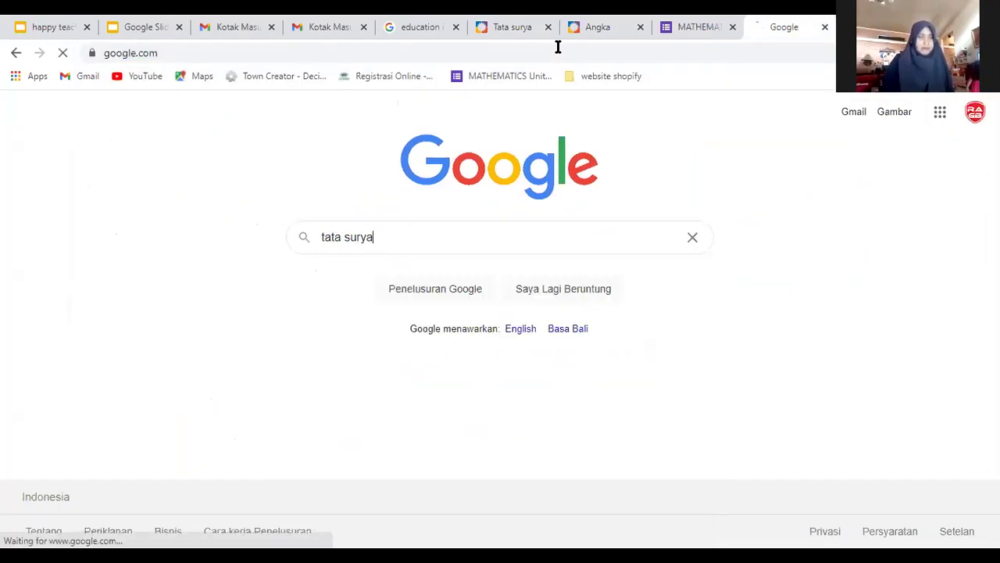
{"action": "left_click", "coordinate": [229, 169]}
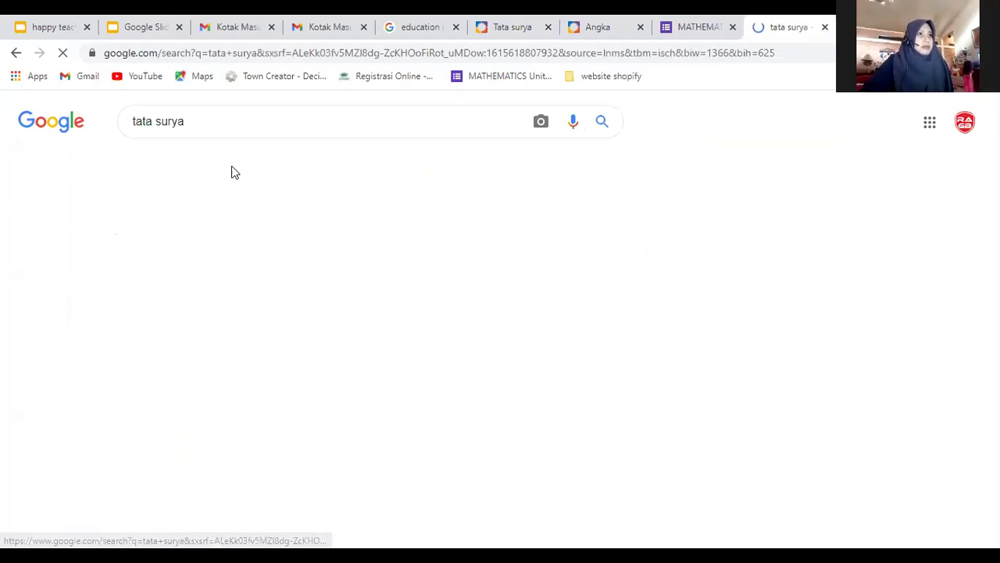
Save the ayoksinau Tata Surya diagram as pengertian-tata-surya, then return to the puzzle tab.
{"action": "scroll", "coordinate": [387, 352], "scroll_direction": "down", "scroll_amount": 2}
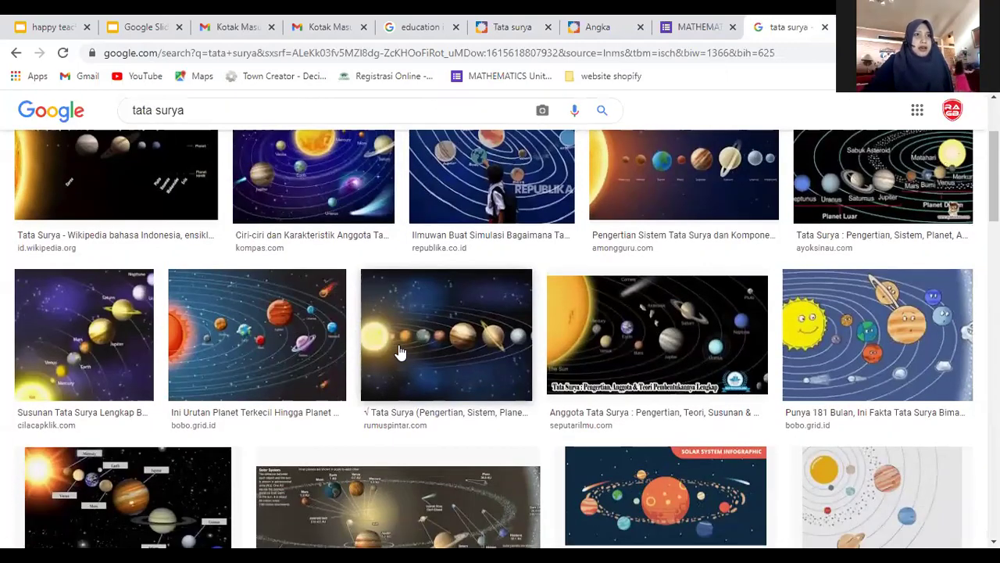
{"action": "scroll", "coordinate": [547, 362], "scroll_direction": "down", "scroll_amount": 1}
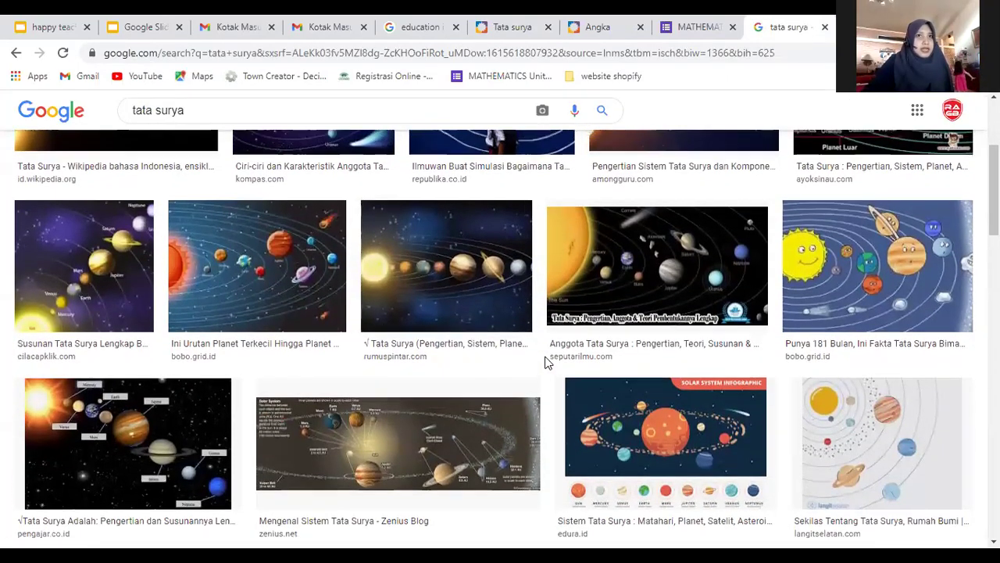
{"action": "scroll", "coordinate": [547, 361], "scroll_direction": "up", "scroll_amount": 2}
{"action": "left_click", "coordinate": [830, 244]}
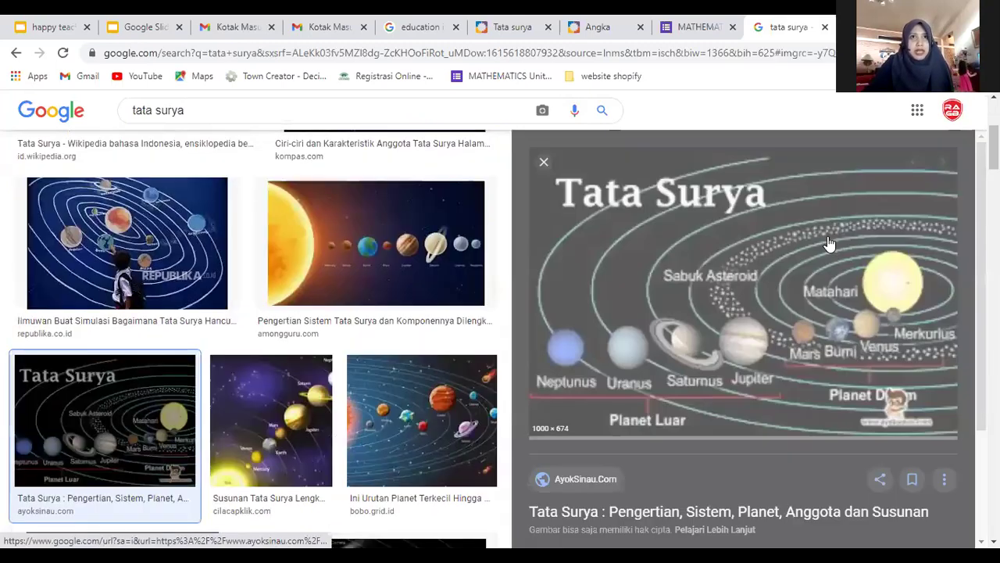
{"action": "right_click", "coordinate": [696, 260]}
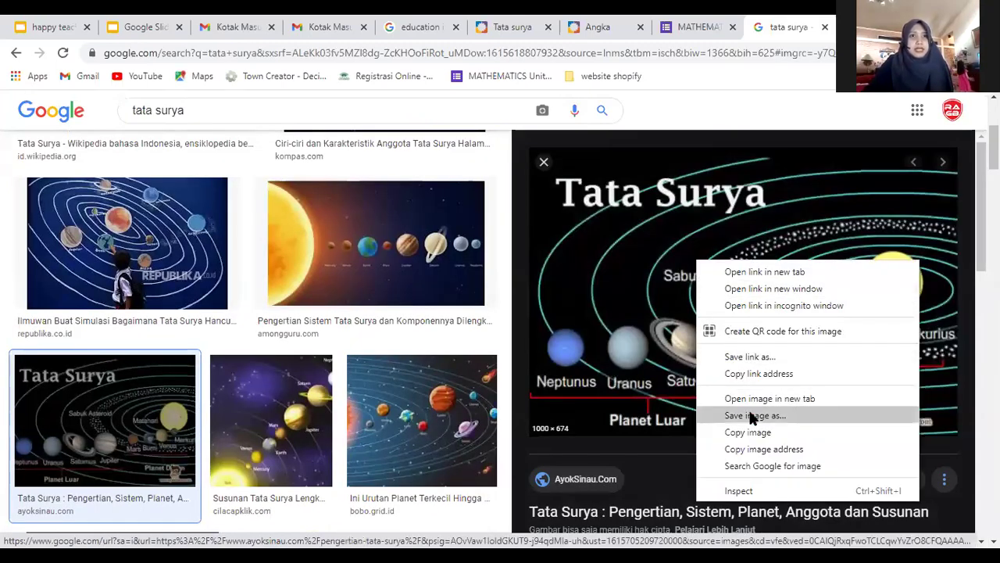
{"action": "left_click", "coordinate": [751, 417]}
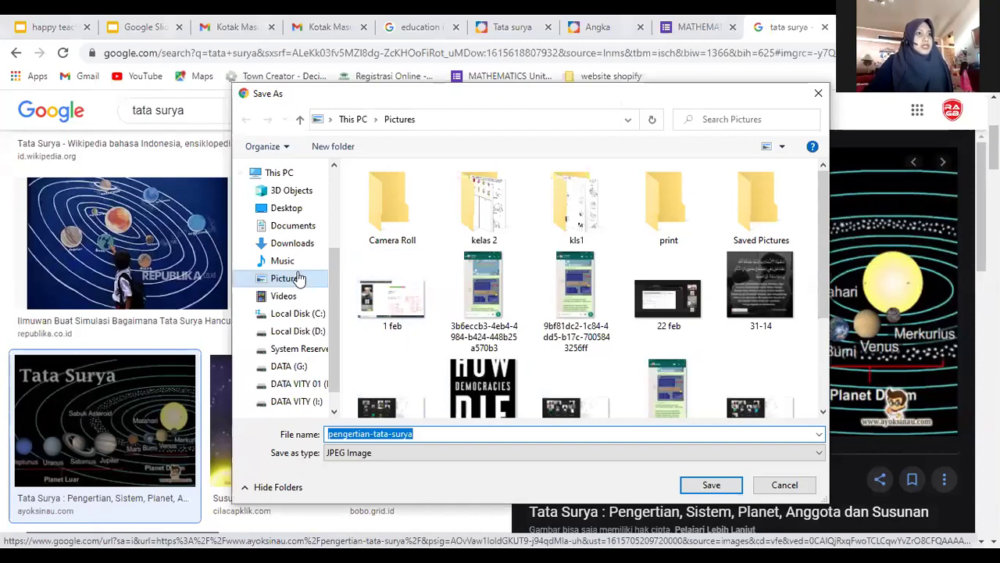
{"action": "left_click", "coordinate": [709, 486]}
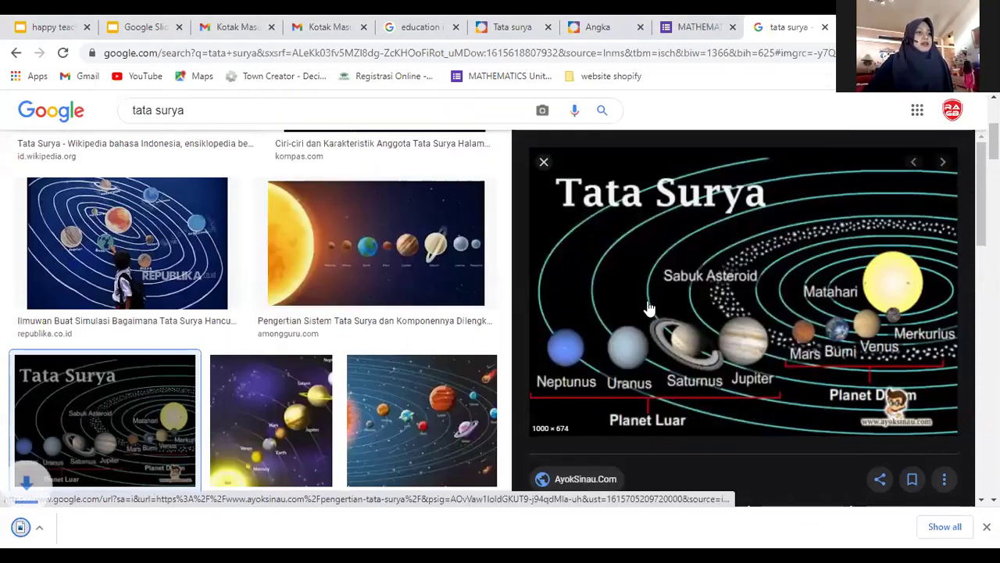
{"action": "left_click", "coordinate": [505, 18]}
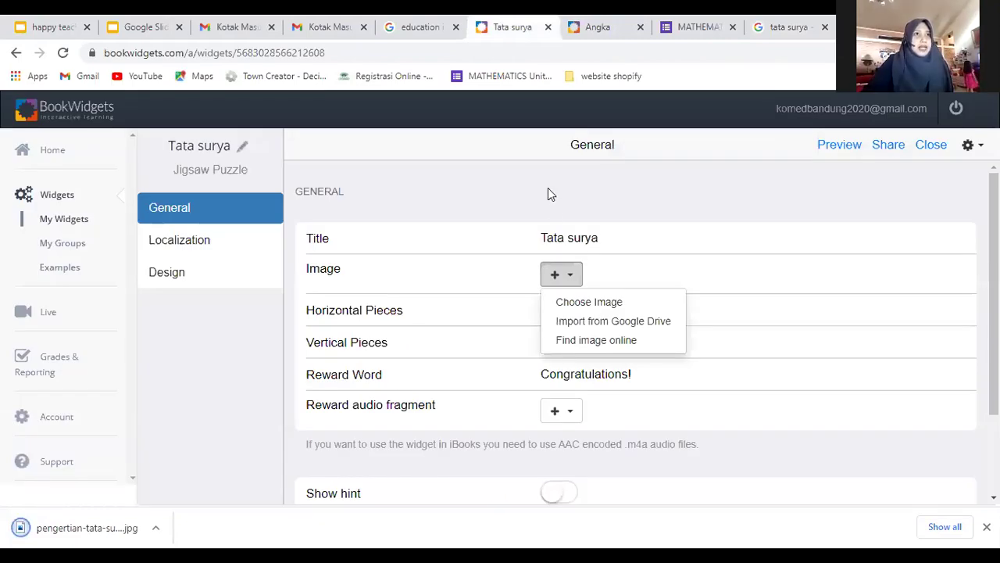
Upload pengertian-tata-surya.jpg from the Pictures folder as the puzzle image.
{"action": "left_click", "coordinate": [607, 306]}
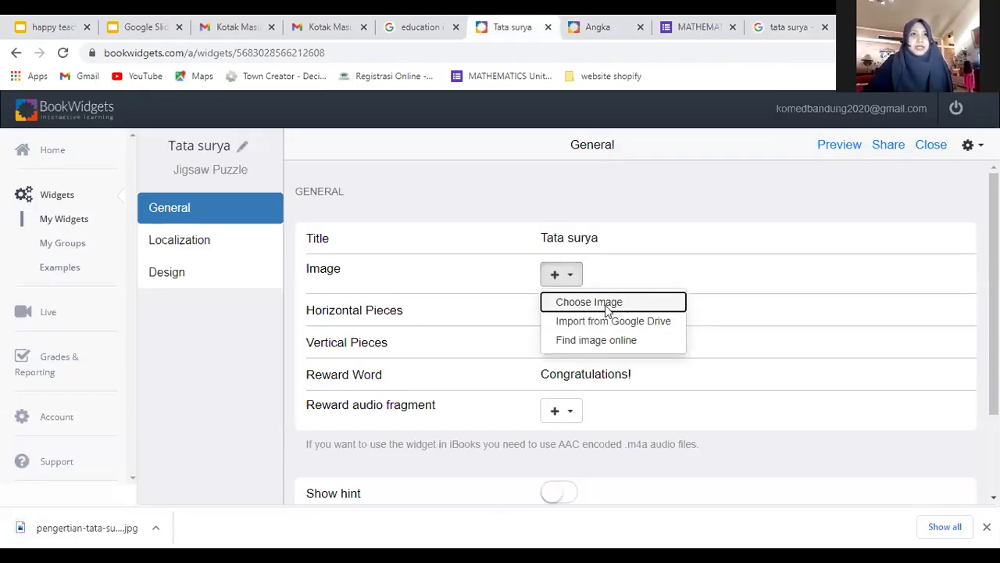
{"action": "left_click", "coordinate": [285, 305]}
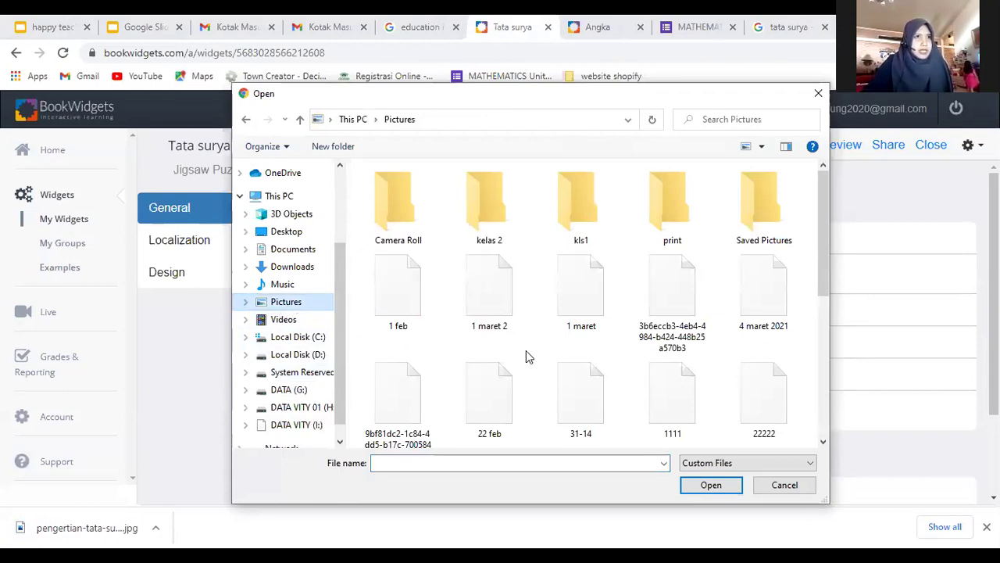
{"action": "scroll", "coordinate": [526, 357], "scroll_direction": "down", "scroll_amount": 3}
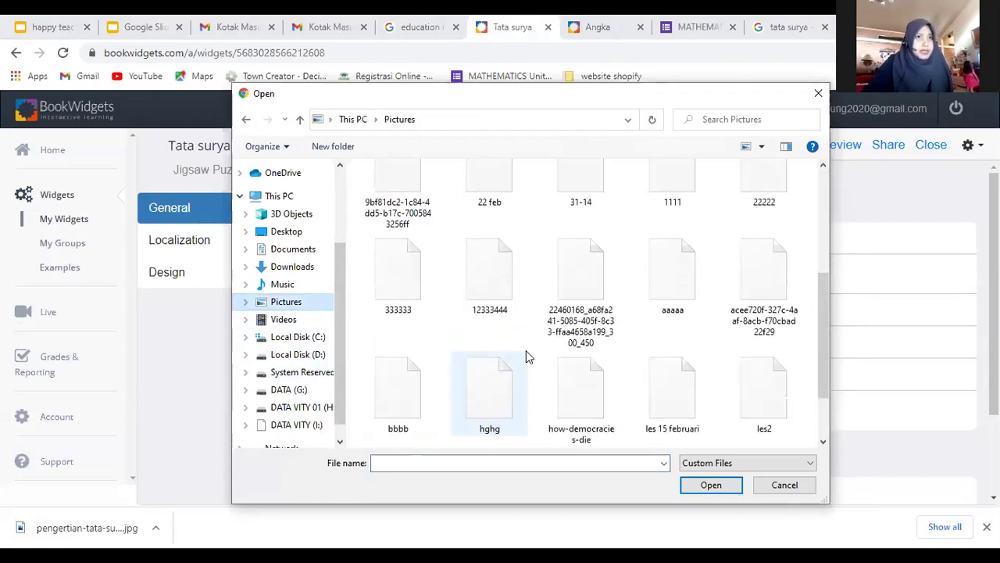
{"action": "scroll", "coordinate": [526, 356], "scroll_direction": "down", "scroll_amount": 1}
{"action": "double_click", "coordinate": [399, 397]}
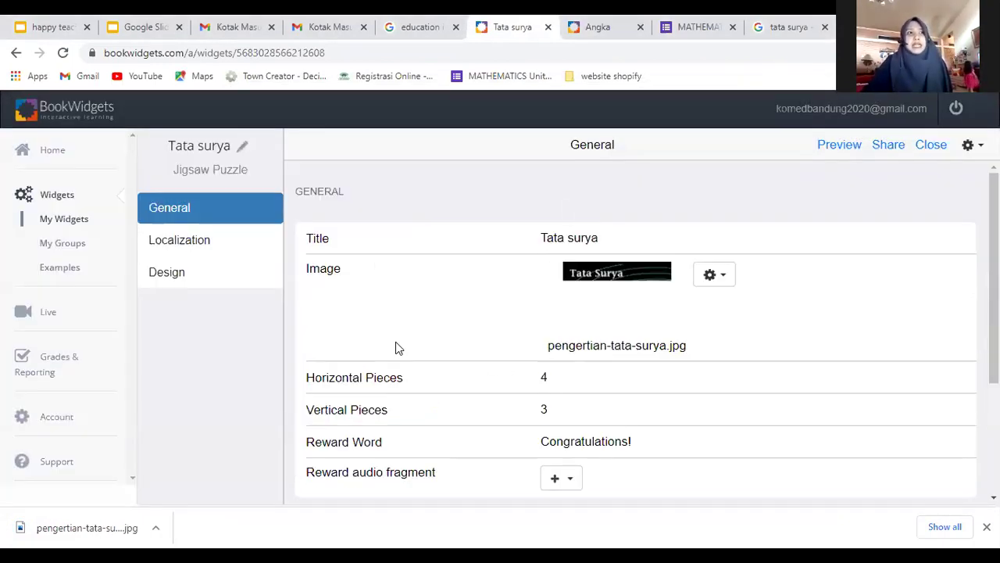
{"action": "scroll", "coordinate": [395, 342], "scroll_direction": "down", "scroll_amount": 1}
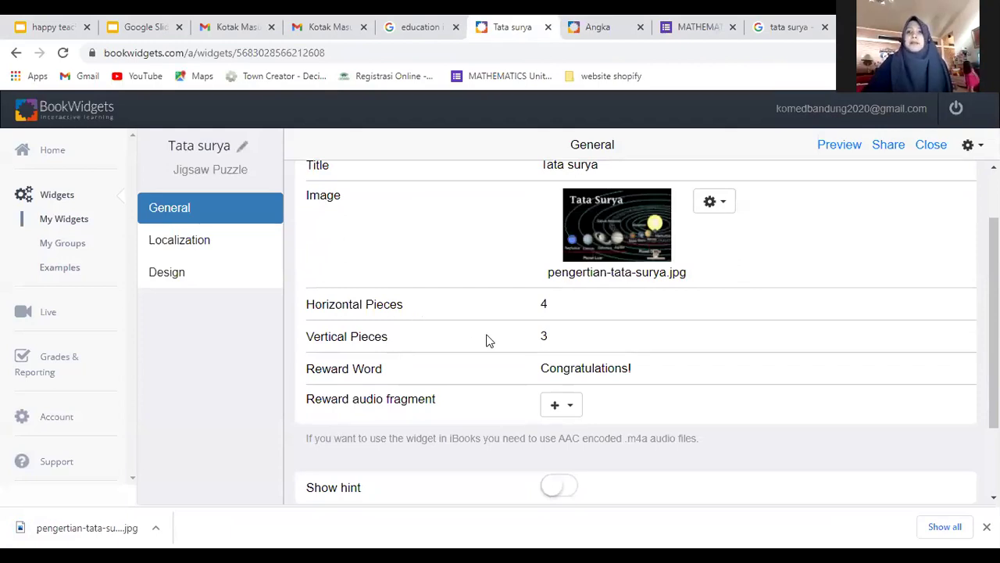
Change the puzzle's Horizontal Pieces from 4 to 3.
{"action": "double_click", "coordinate": [547, 307]}
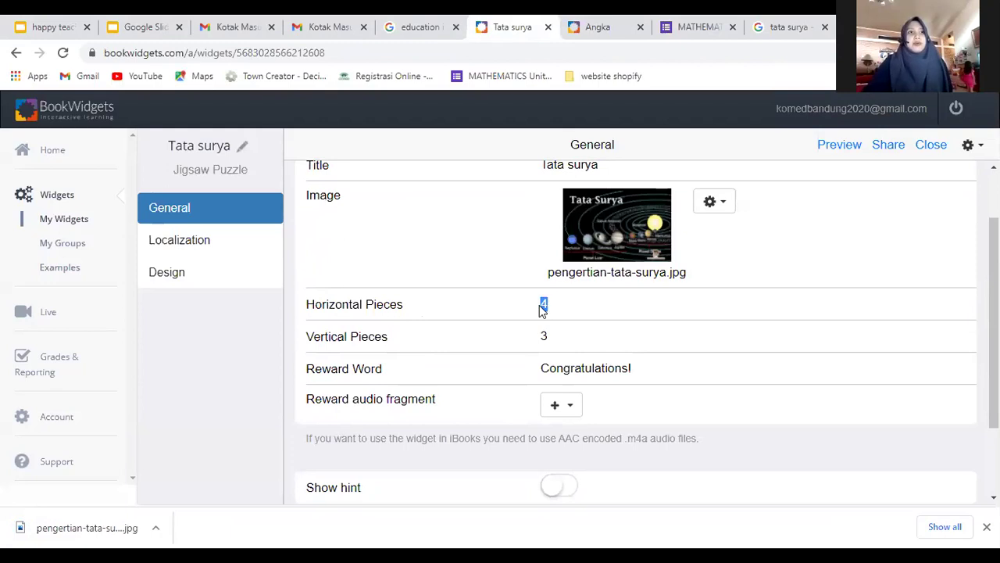
{"action": "type", "text": "3"}
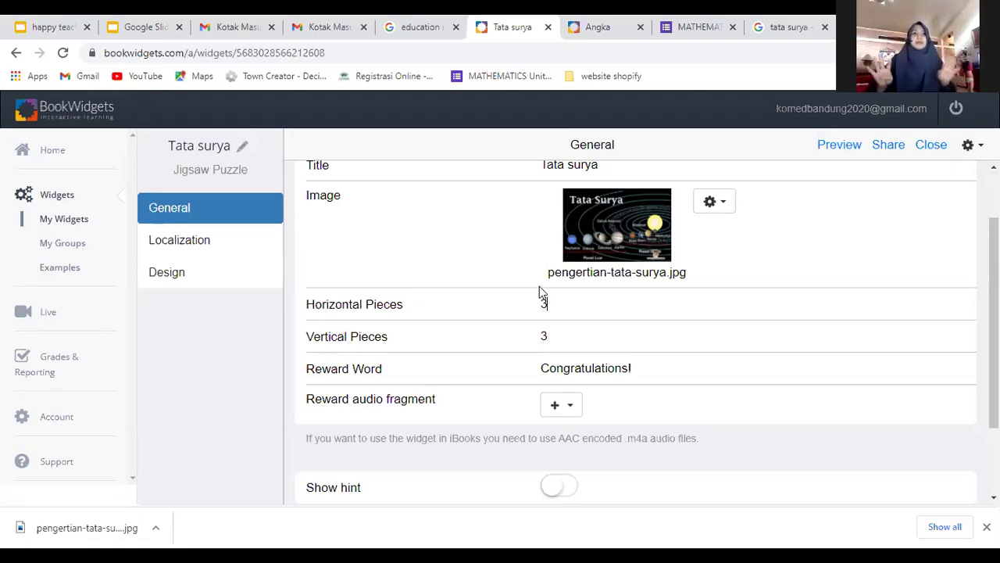
{"action": "scroll", "coordinate": [461, 361], "scroll_direction": "down", "scroll_amount": 2}
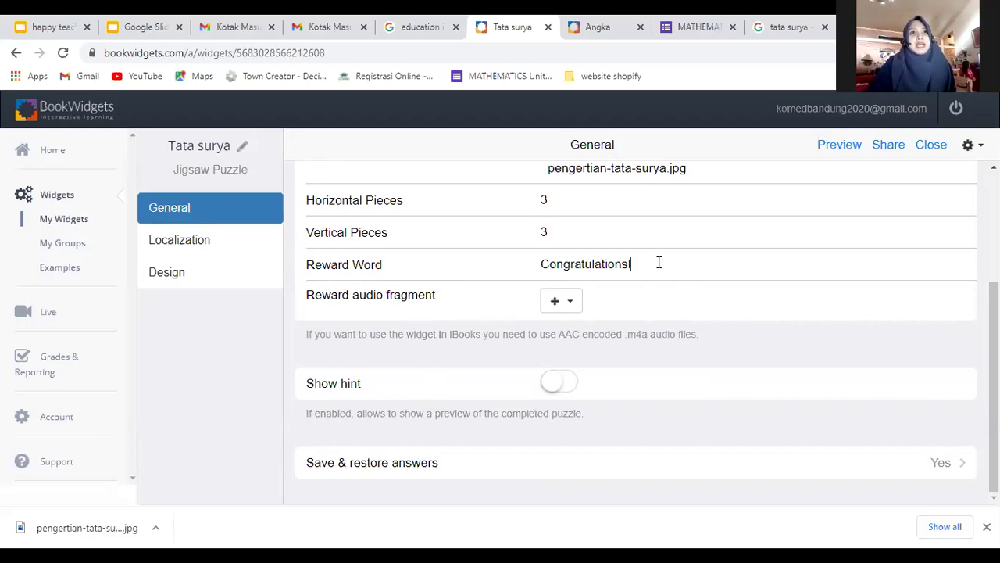
Replace the reward word 'Congratulations!' with 'Barakallah!', leaving the reward sound unset.
{"action": "left_click_drag", "start_coordinate": [659, 262], "coordinate": [475, 234]}
{"action": "type", "text": "Barakallah!"}
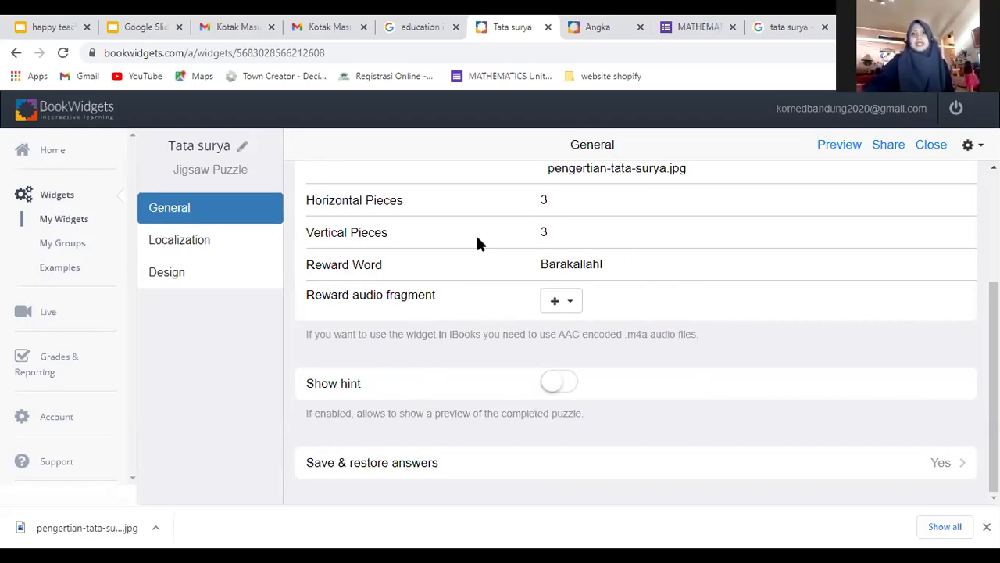
{"action": "left_click", "coordinate": [571, 307]}
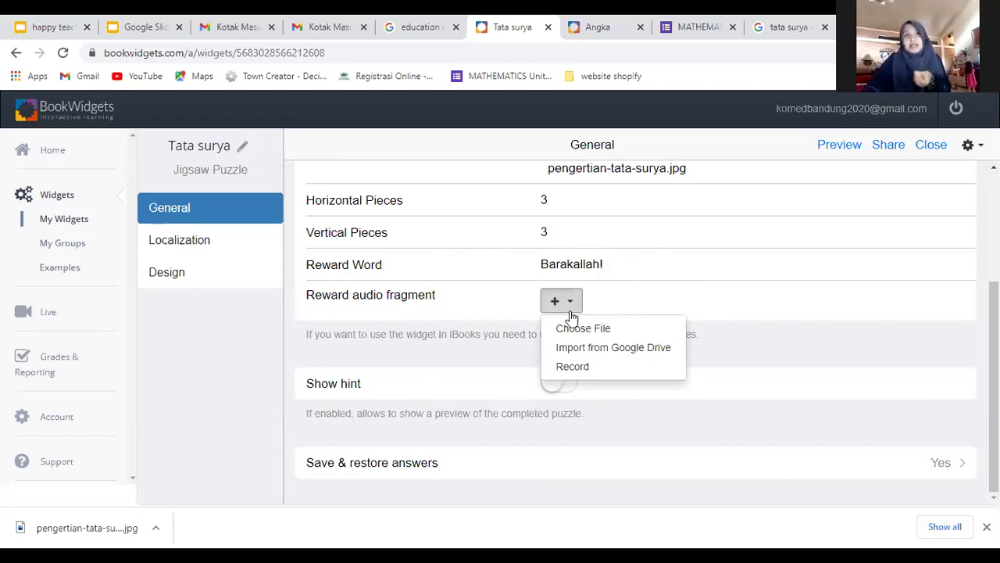
{"action": "left_click", "coordinate": [502, 303]}
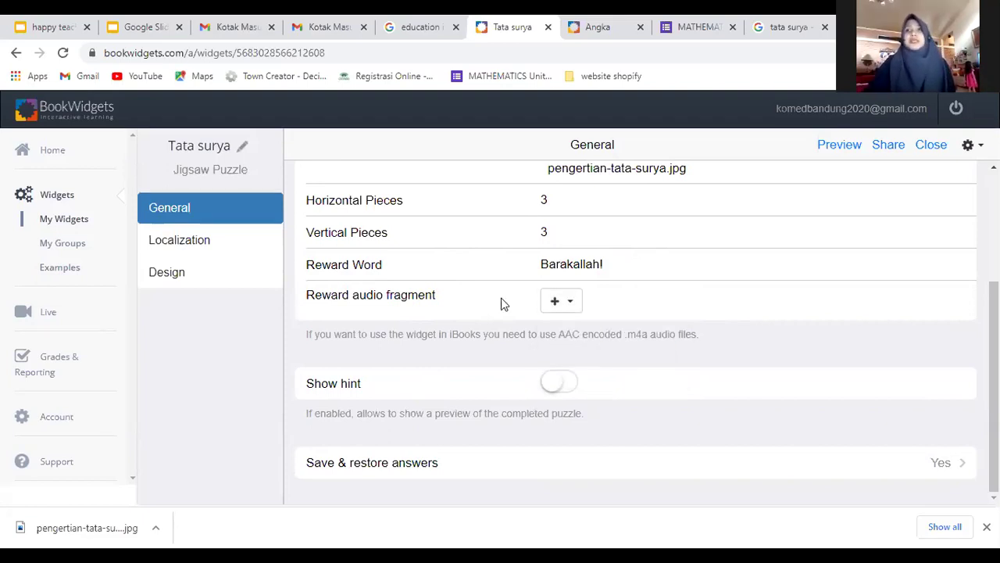
{"action": "scroll", "coordinate": [480, 385], "scroll_direction": "up", "scroll_amount": 3}
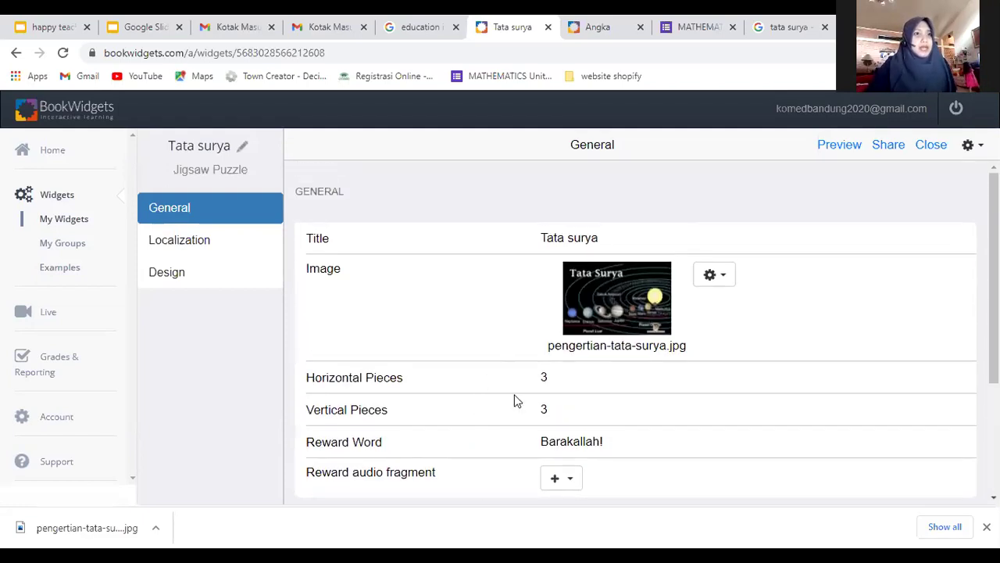
{"action": "scroll", "coordinate": [516, 401], "scroll_direction": "down", "scroll_amount": 3}
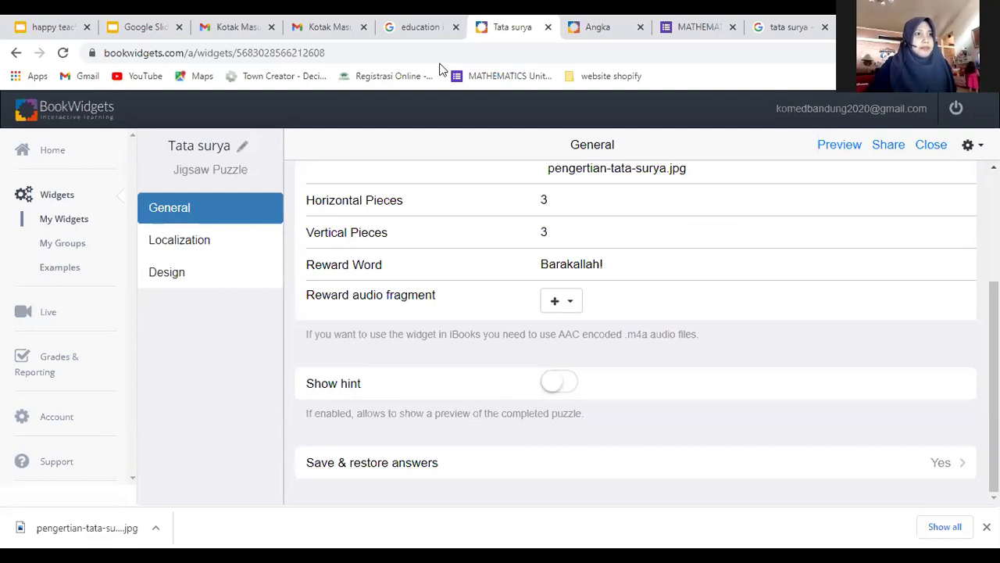
{"action": "scroll", "coordinate": [782, 235], "scroll_direction": "up", "scroll_amount": 3}
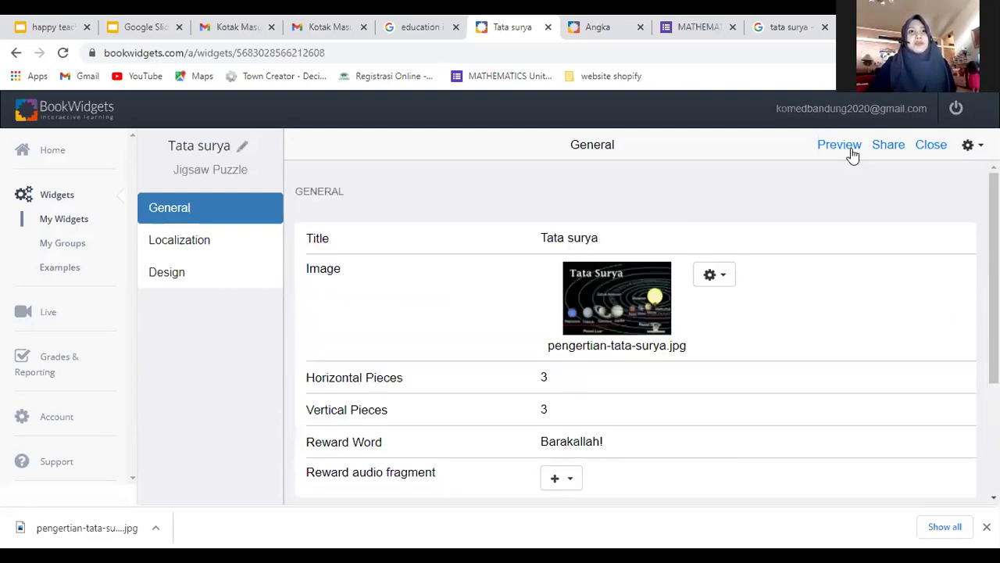
Open the student preview and start arranging the Tata surya puzzle pieces.
{"action": "left_click", "coordinate": [841, 146]}
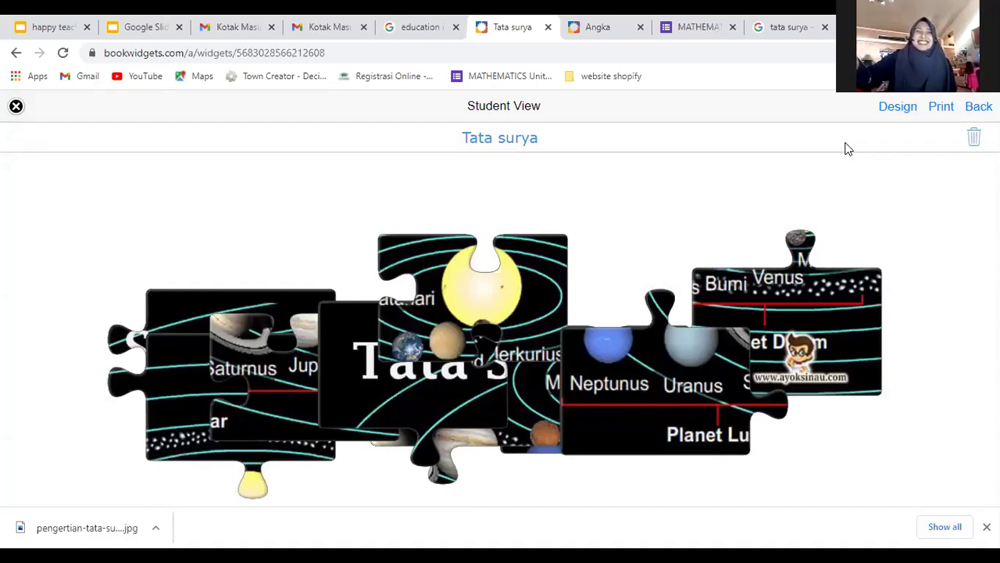
{"action": "left_click_drag", "start_coordinate": [455, 286], "coordinate": [572, 207]}
{"action": "left_click_drag", "start_coordinate": [787, 279], "coordinate": [803, 244]}
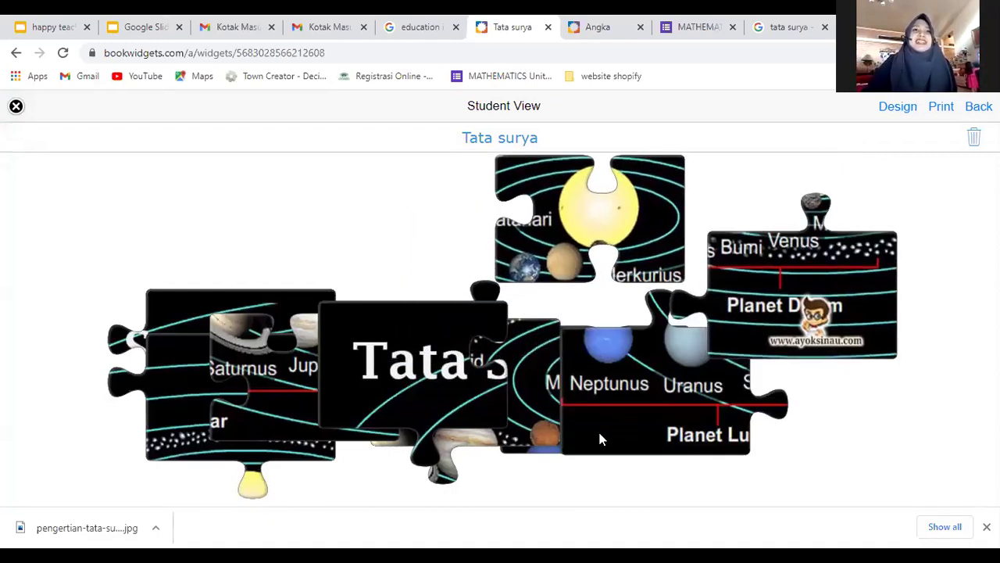
{"action": "left_click_drag", "start_coordinate": [601, 439], "coordinate": [676, 495]}
{"action": "left_click_drag", "start_coordinate": [429, 375], "coordinate": [336, 227]}
{"action": "left_click_drag", "start_coordinate": [332, 388], "coordinate": [448, 471]}
{"action": "left_click_drag", "start_coordinate": [320, 358], "coordinate": [328, 454]}
{"action": "left_click_drag", "start_coordinate": [292, 334], "coordinate": [557, 207]}
{"action": "left_click_drag", "start_coordinate": [673, 227], "coordinate": [812, 358]}
{"action": "left_click_drag", "start_coordinate": [510, 458], "coordinate": [405, 377]}
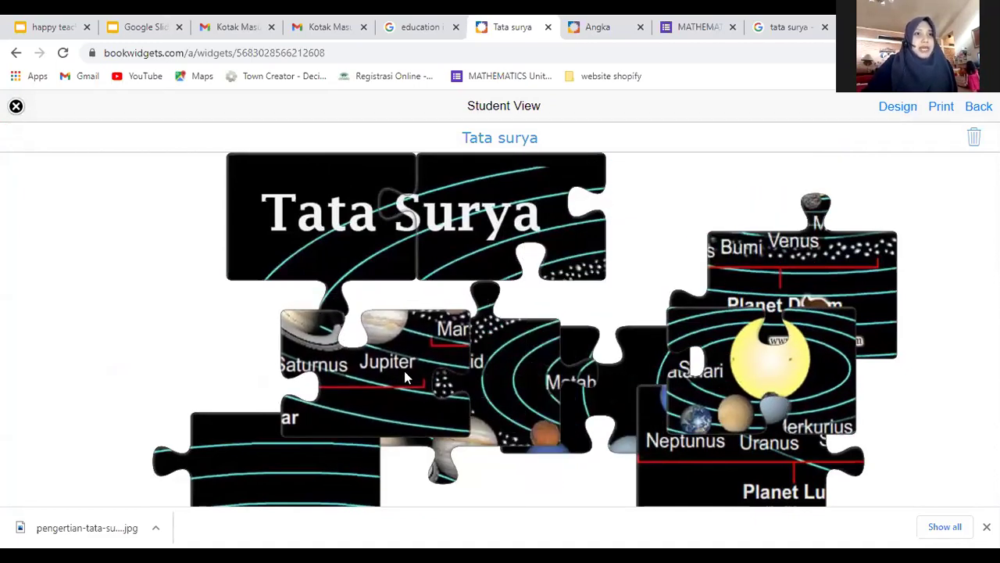
{"action": "left_click_drag", "start_coordinate": [532, 403], "coordinate": [610, 344]}
Place the remaining pieces until Barakallah! appears, then close the preview.
{"action": "left_click_drag", "start_coordinate": [826, 244], "coordinate": [839, 222]}
{"action": "left_click_drag", "start_coordinate": [322, 465], "coordinate": [786, 268]}
{"action": "left_click_drag", "start_coordinate": [725, 397], "coordinate": [596, 433]}
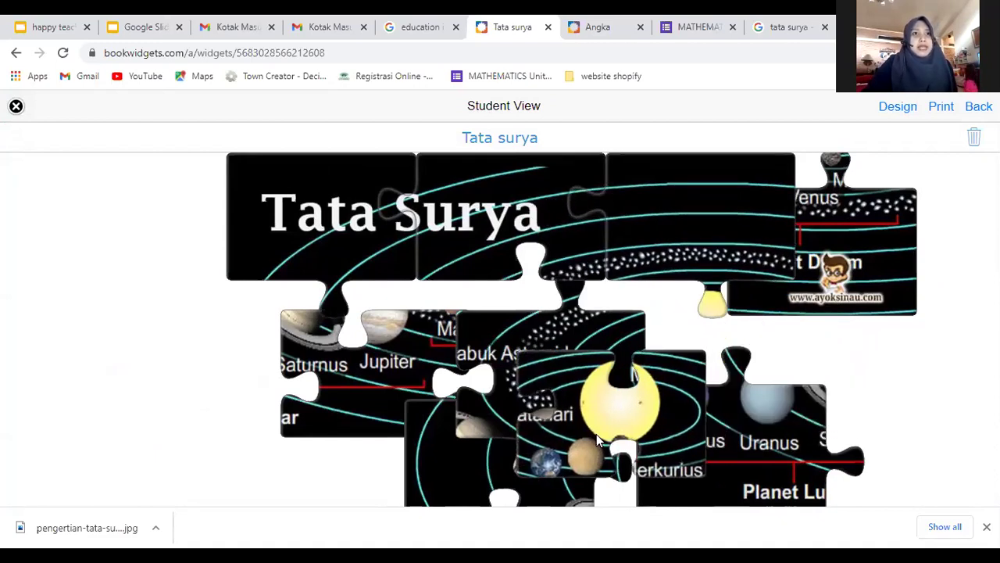
{"action": "left_click_drag", "start_coordinate": [841, 247], "coordinate": [871, 222]}
{"action": "left_click_drag", "start_coordinate": [597, 397], "coordinate": [659, 350]}
{"action": "left_click_drag", "start_coordinate": [519, 367], "coordinate": [506, 330]}
{"action": "left_click_drag", "start_coordinate": [381, 361], "coordinate": [342, 458]}
{"action": "left_click_drag", "start_coordinate": [529, 465], "coordinate": [353, 338]}
{"action": "left_click_drag", "start_coordinate": [395, 474], "coordinate": [569, 474]}
{"action": "left_click_drag", "start_coordinate": [735, 455], "coordinate": [337, 486]}
{"action": "left_click_drag", "start_coordinate": [881, 245], "coordinate": [730, 489]}
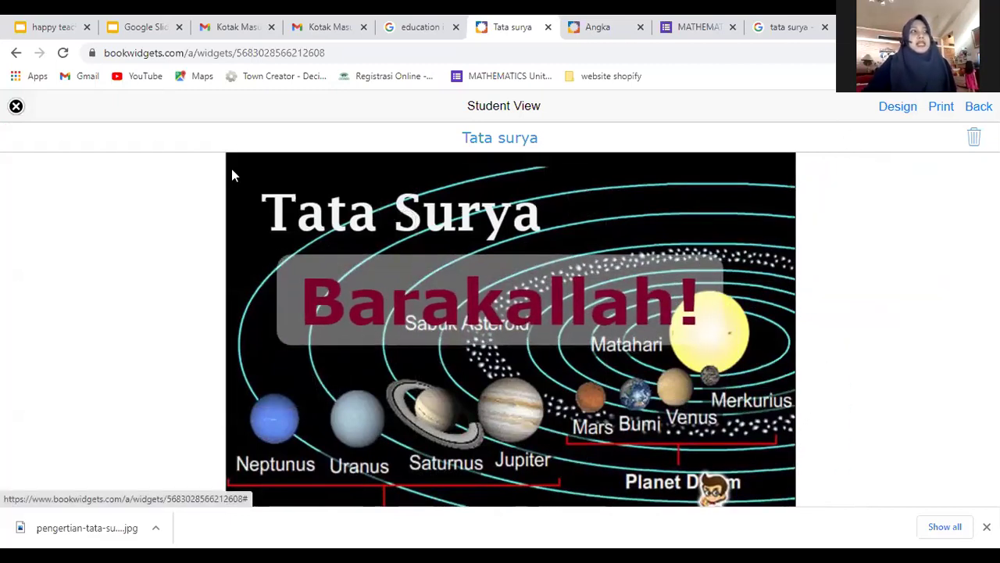
{"action": "left_click", "coordinate": [16, 110]}
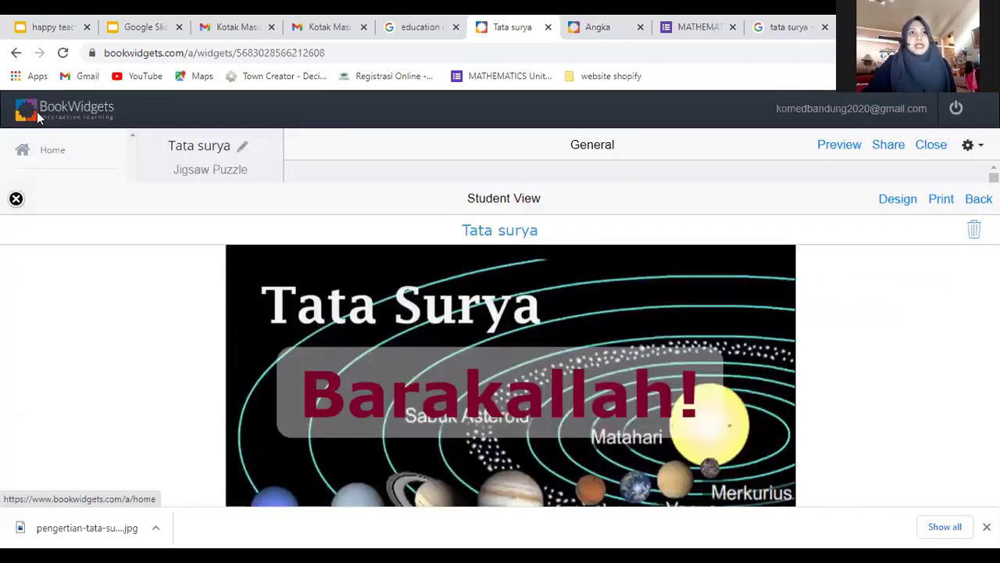
{"action": "left_click", "coordinate": [16, 199]}
Copy the puzzle's student share link and open a new blank browser tab.
{"action": "scroll", "coordinate": [563, 372], "scroll_direction": "down", "scroll_amount": 3}
{"action": "scroll", "coordinate": [564, 378], "scroll_direction": "up", "scroll_amount": 3}
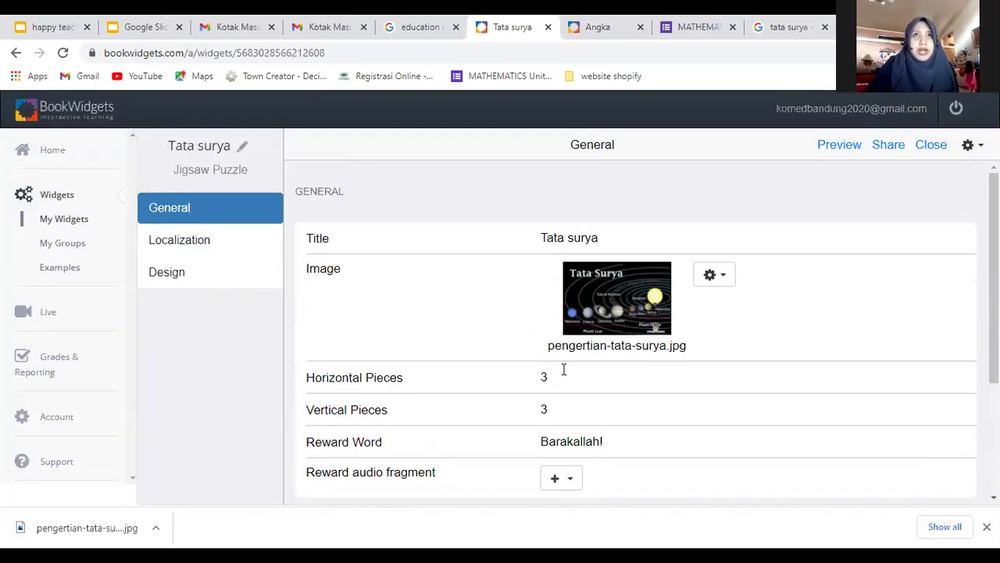
{"action": "left_click", "coordinate": [889, 144]}
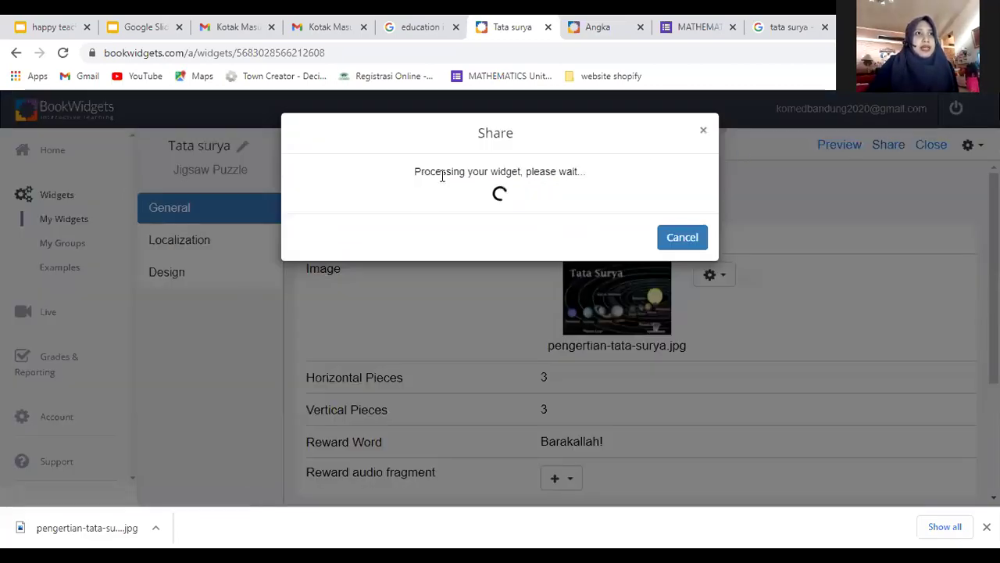
{"action": "left_click", "coordinate": [462, 204]}
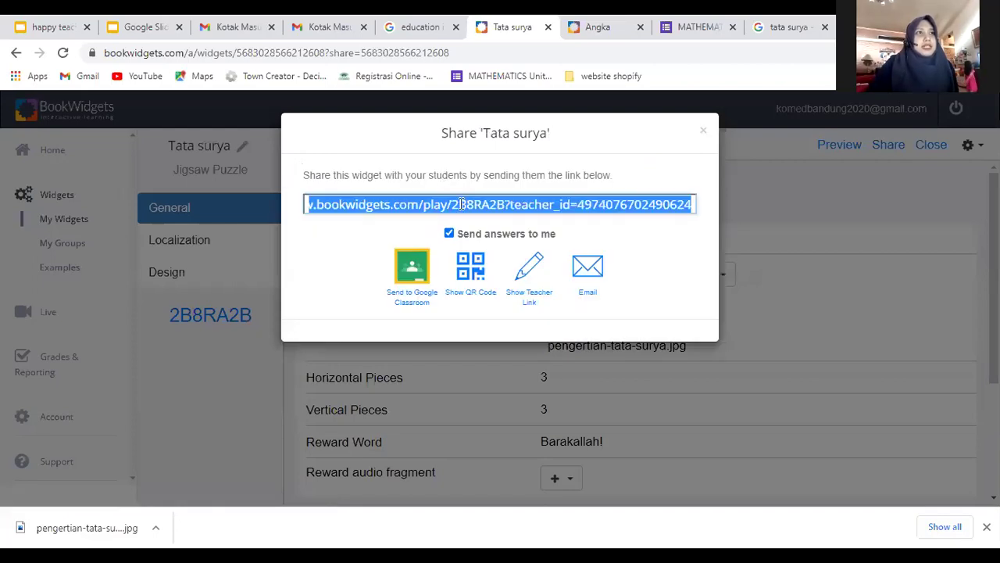
{"action": "right_click", "coordinate": [468, 206]}
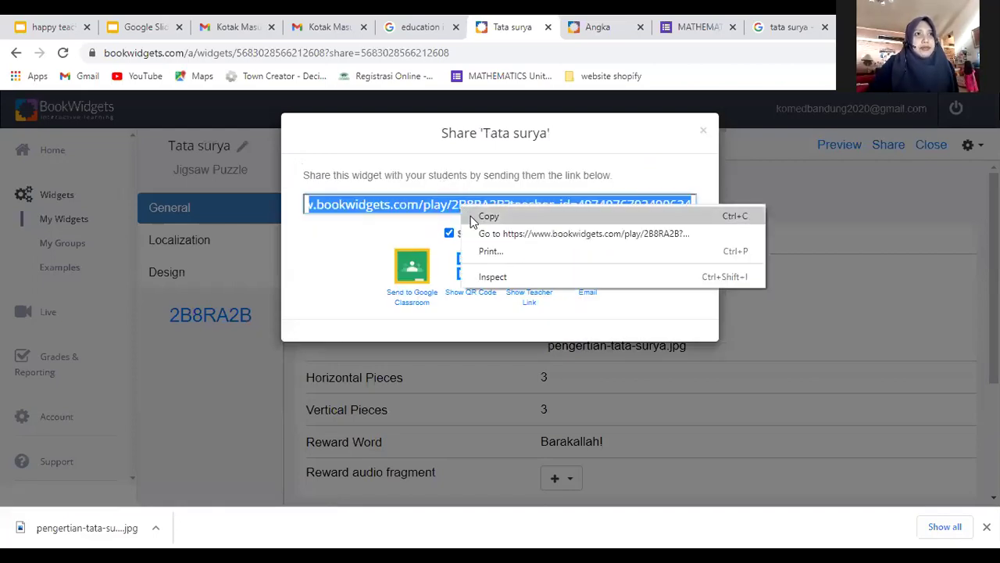
{"action": "left_click", "coordinate": [488, 216]}
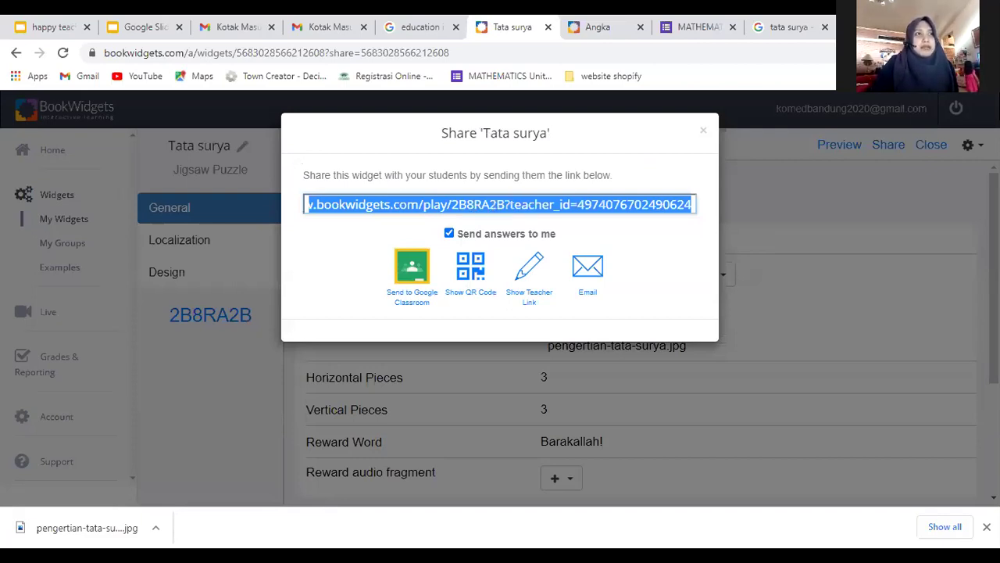
{"action": "key", "text": "ctrl+t"}
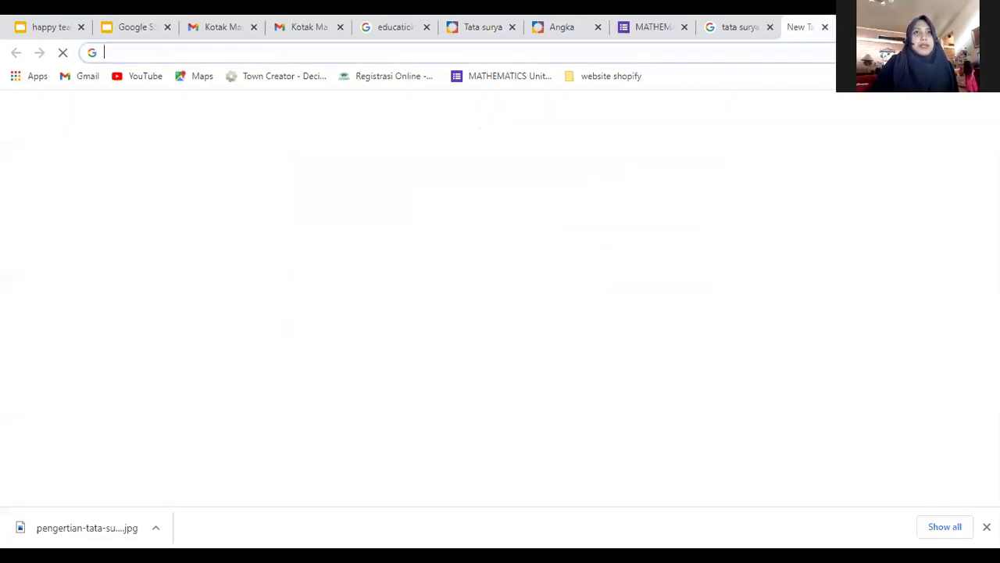
{"action": "type", "text": "bit"}
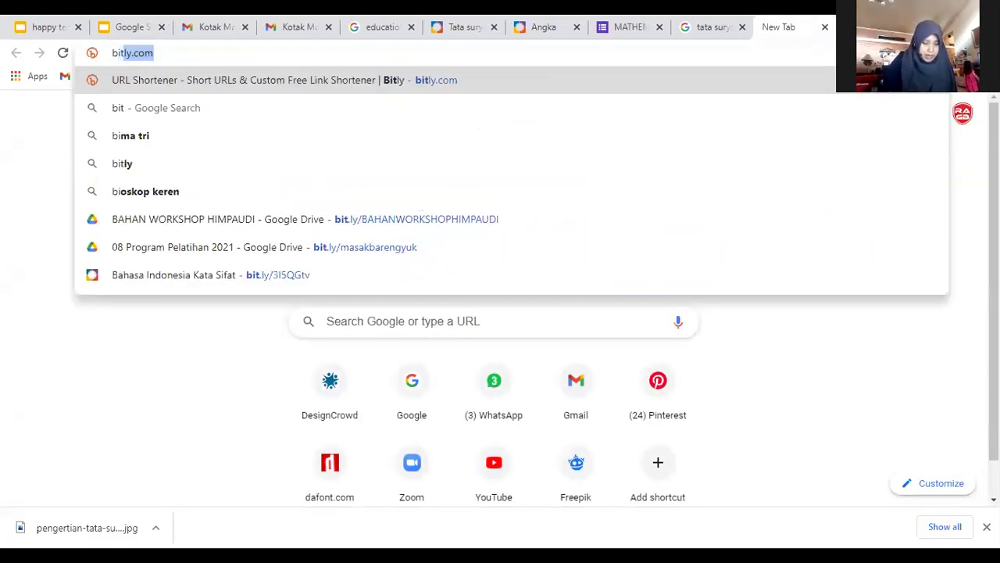
{"action": "key", "text": "Return"}
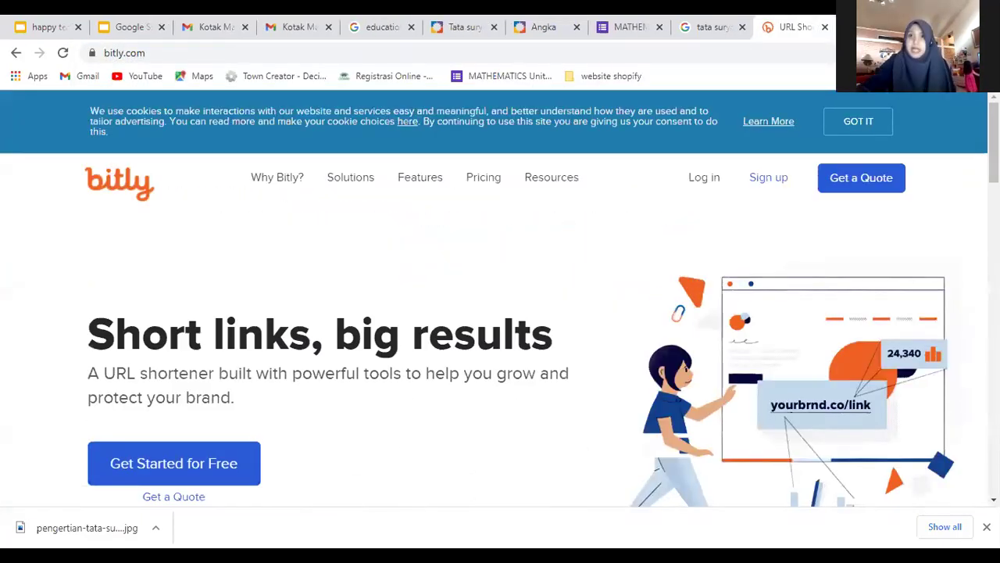
{"action": "scroll", "coordinate": [443, 325], "scroll_direction": "down", "scroll_amount": 4}
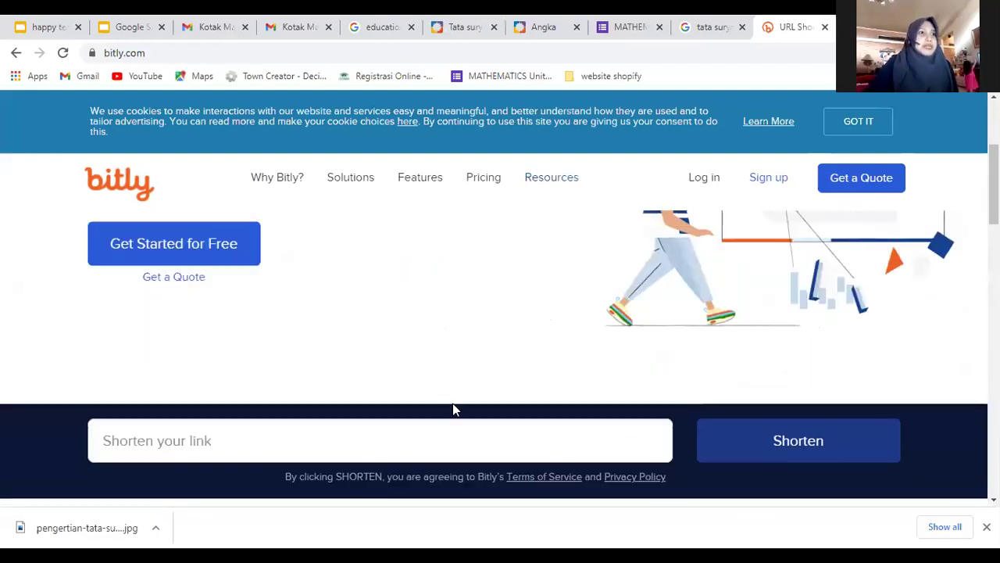
{"action": "scroll", "coordinate": [452, 397], "scroll_direction": "down", "scroll_amount": 1}
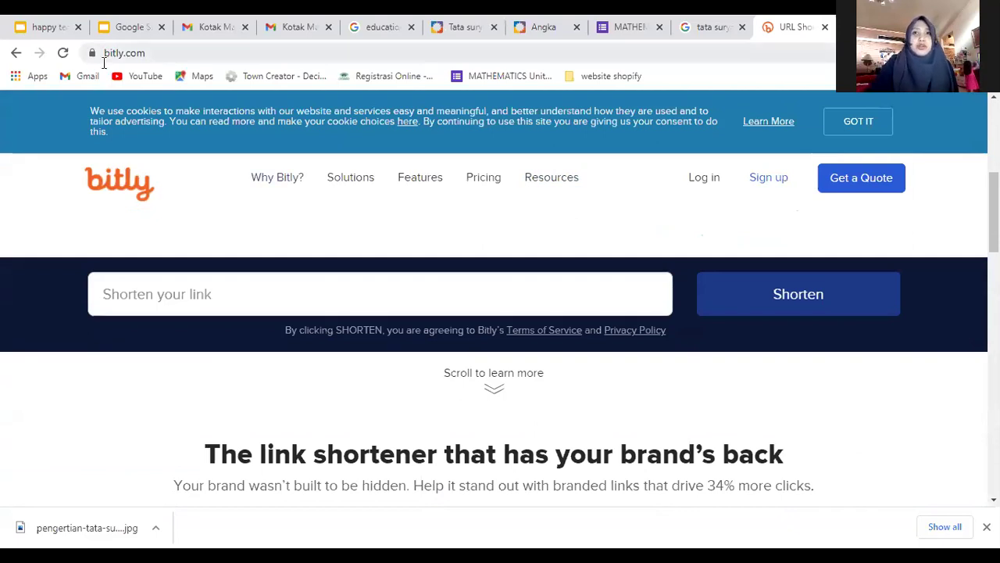
{"action": "left_click", "coordinate": [538, 296]}
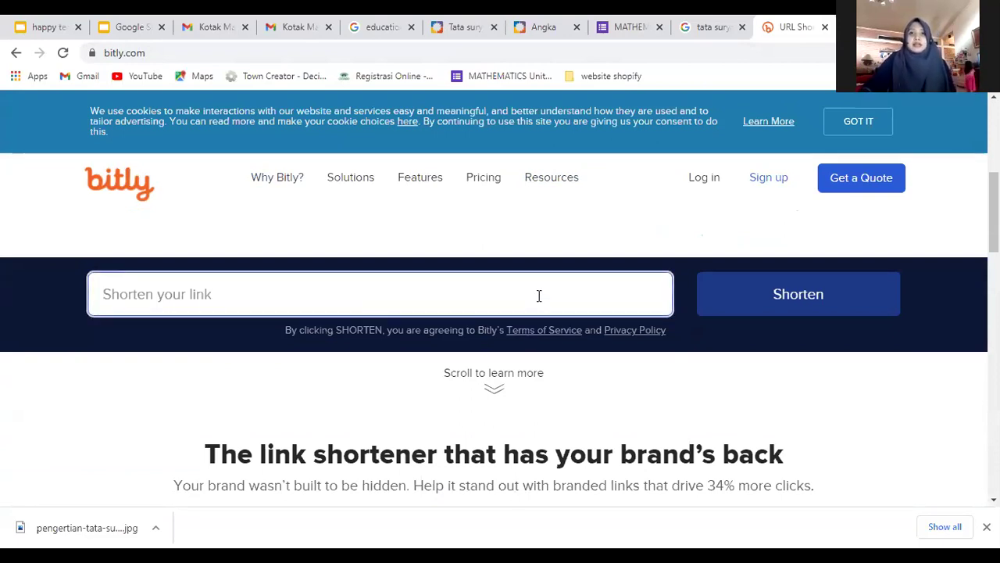
{"action": "key", "text": "ctrl+v"}
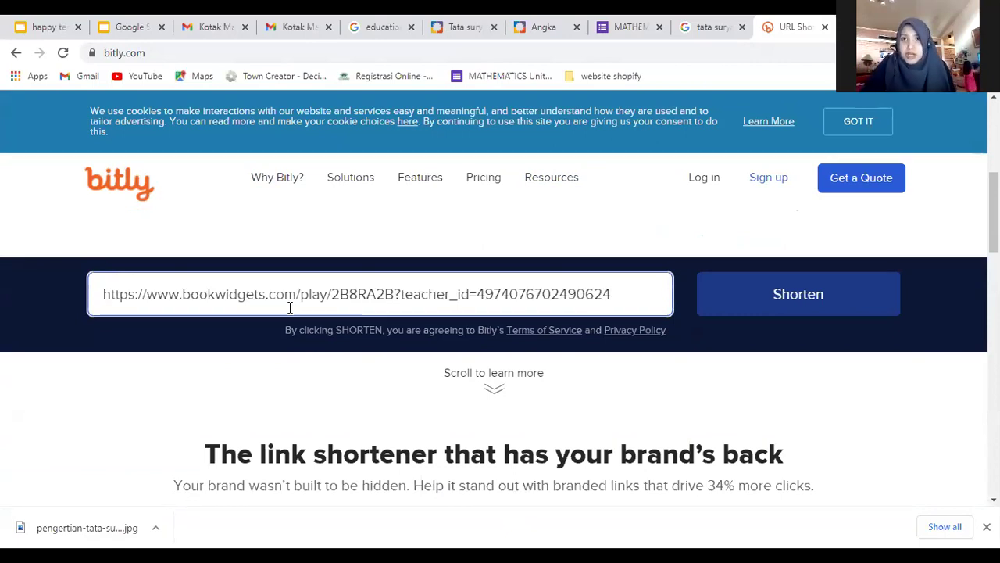
{"action": "left_click", "coordinate": [823, 294]}
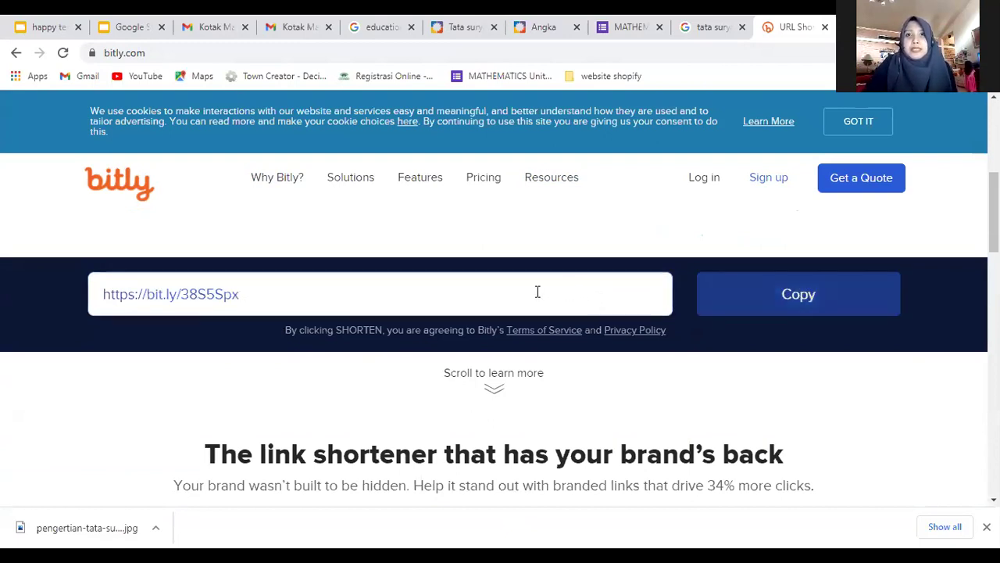
{"action": "left_click", "coordinate": [819, 292]}
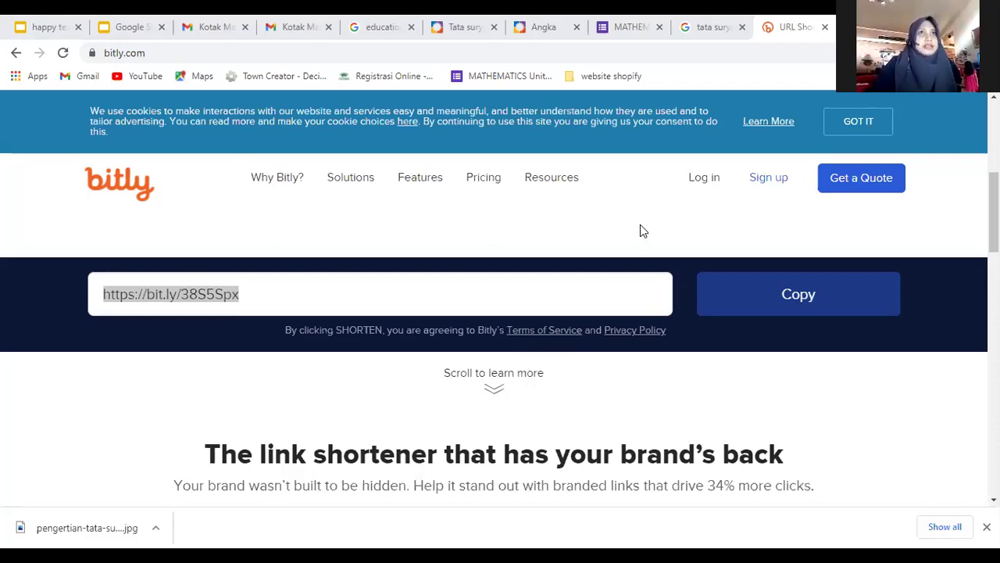
{"action": "left_click", "coordinate": [478, 21]}
{"action": "left_click", "coordinate": [703, 130]}
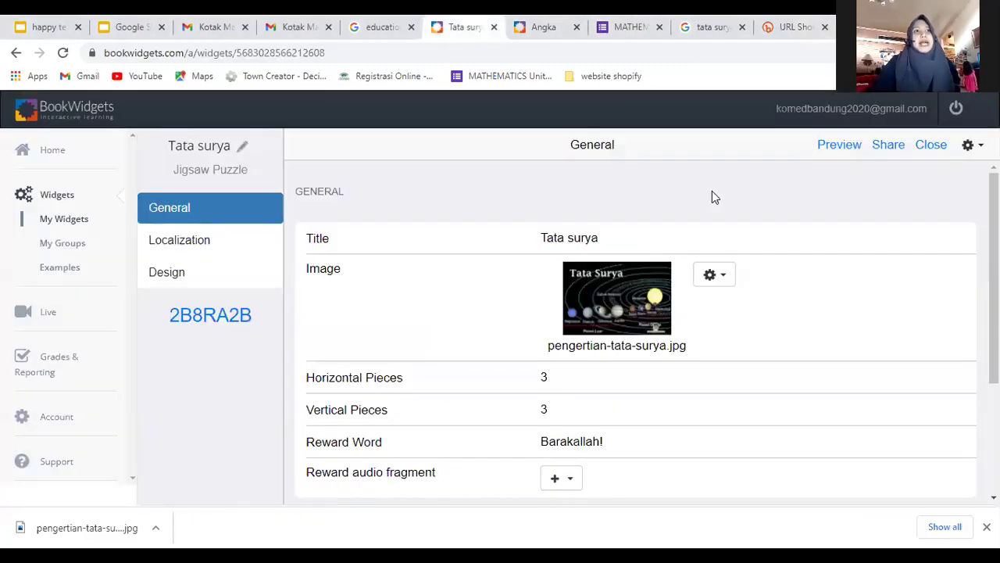
Scroll through the General settings, then go back to the tata surya image results.
{"action": "scroll", "coordinate": [563, 305], "scroll_direction": "down", "scroll_amount": 3}
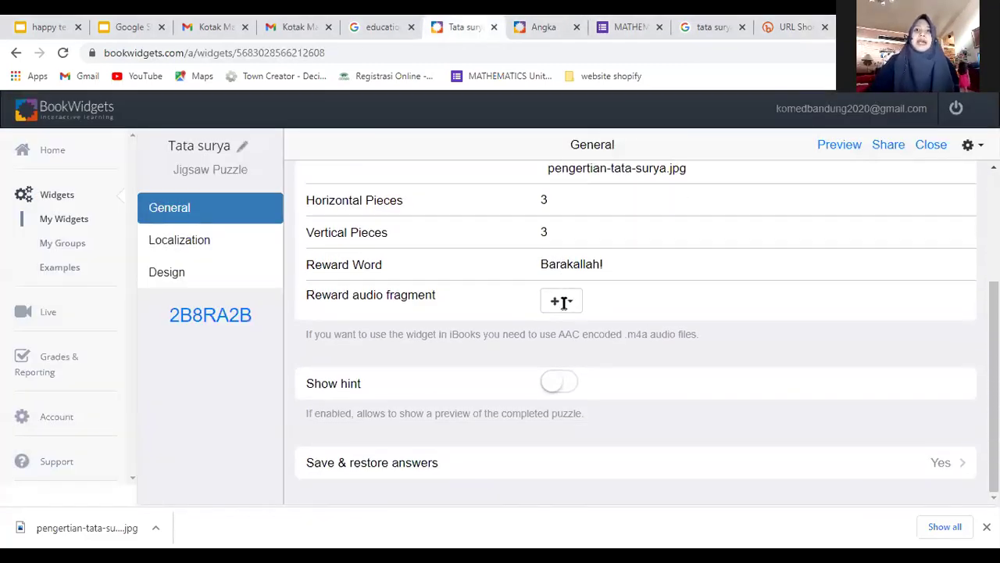
{"action": "scroll", "coordinate": [563, 305], "scroll_direction": "up", "scroll_amount": 3}
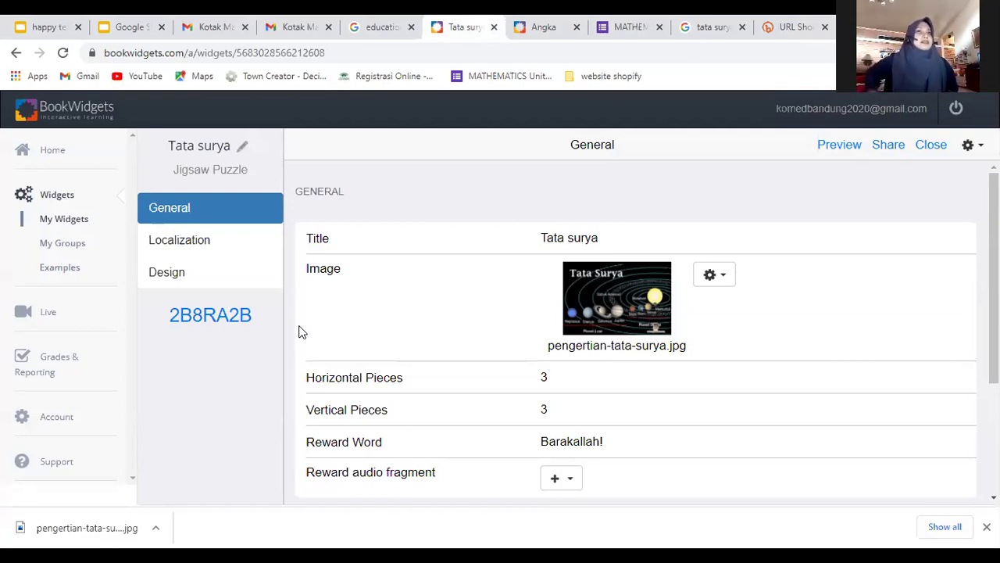
{"action": "left_click", "coordinate": [707, 25]}
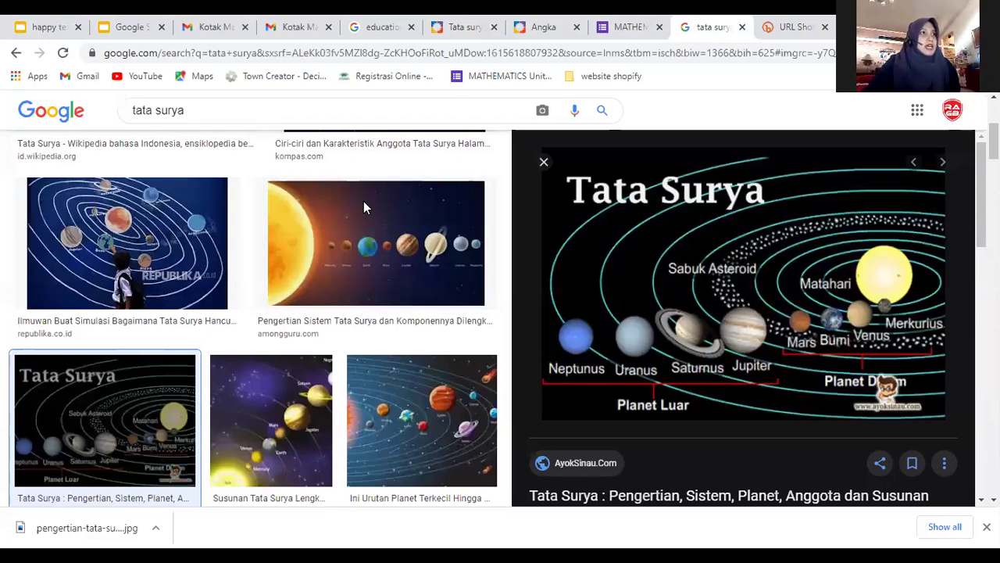
Replace the search with 'rukun iman' and preview the tree picture.
{"action": "left_click", "coordinate": [149, 110]}
{"action": "triple_click", "coordinate": [151, 111]}
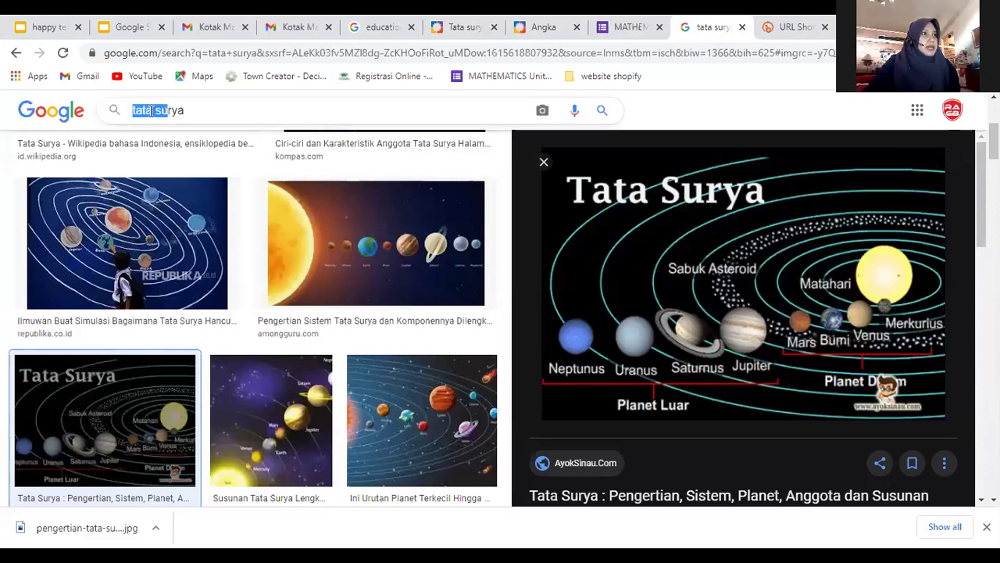
{"action": "type", "text": "rukun im"}
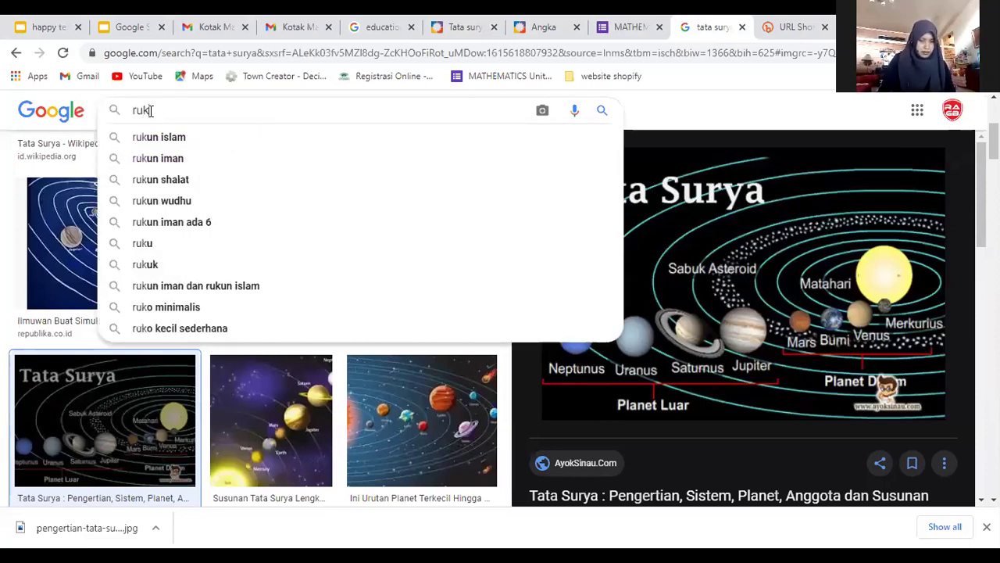
{"action": "type", "text": "an"}
{"action": "key", "text": "Return"}
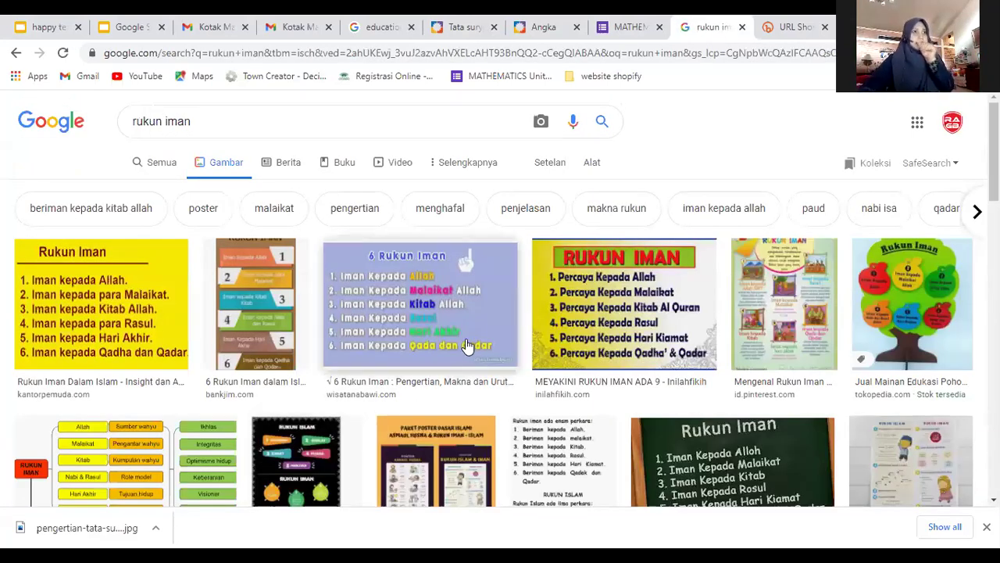
{"action": "left_click", "coordinate": [900, 306]}
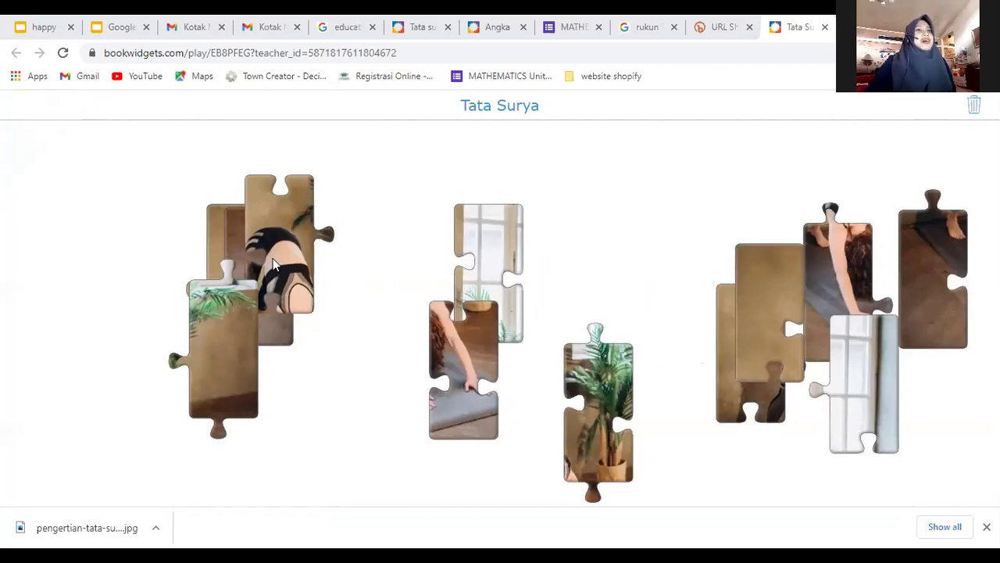
Move the brown floor piece and several tan pieces of the Tata Surya jigsaw toward their neighbours.
{"action": "left_click", "coordinate": [267, 278]}
{"action": "left_click_drag", "start_coordinate": [261, 287], "coordinate": [392, 394]}
{"action": "left_click_drag", "start_coordinate": [258, 261], "coordinate": [216, 208]}
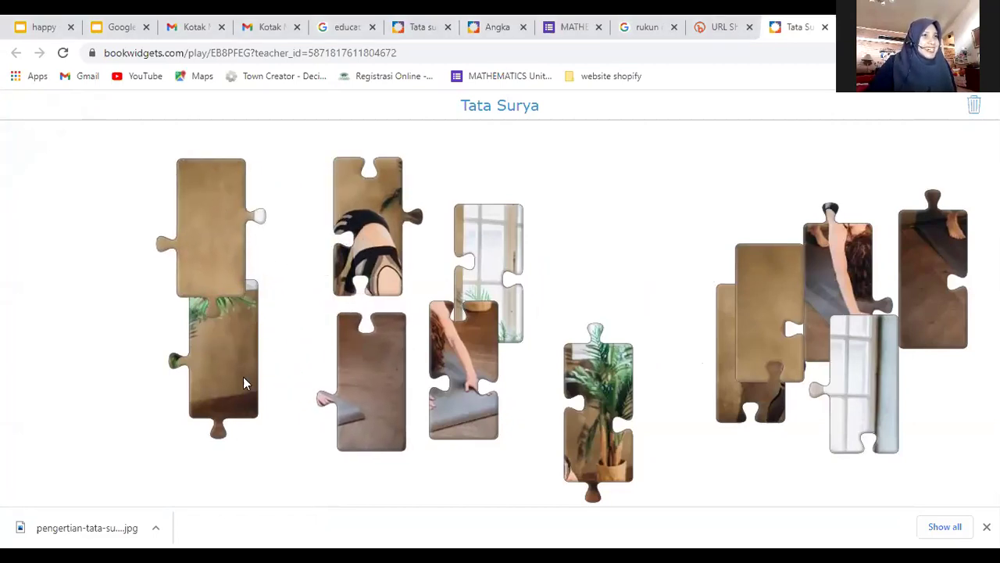
{"action": "left_click_drag", "start_coordinate": [246, 382], "coordinate": [376, 502]}
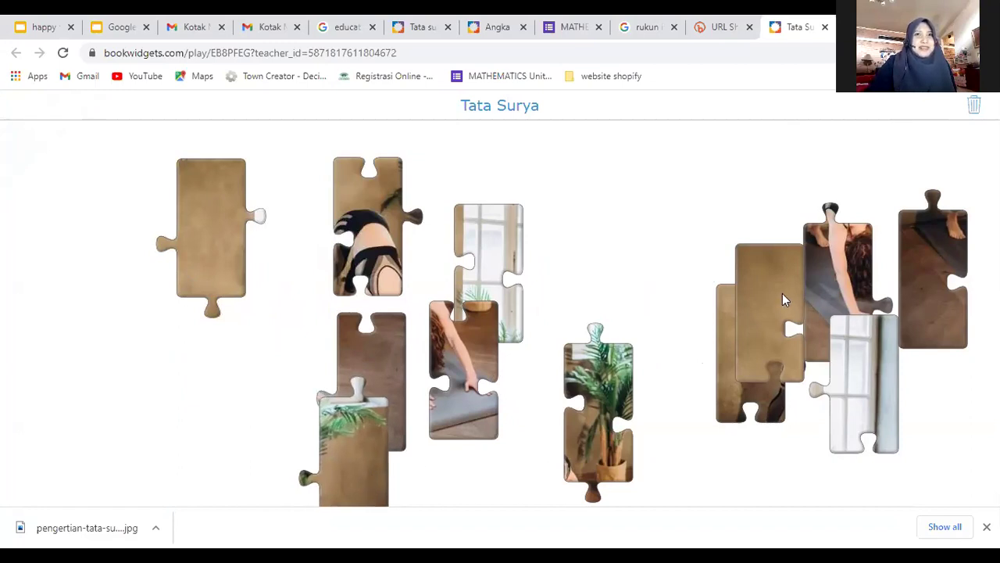
{"action": "left_click_drag", "start_coordinate": [783, 293], "coordinate": [702, 410]}
{"action": "left_click_drag", "start_coordinate": [790, 356], "coordinate": [309, 204]}
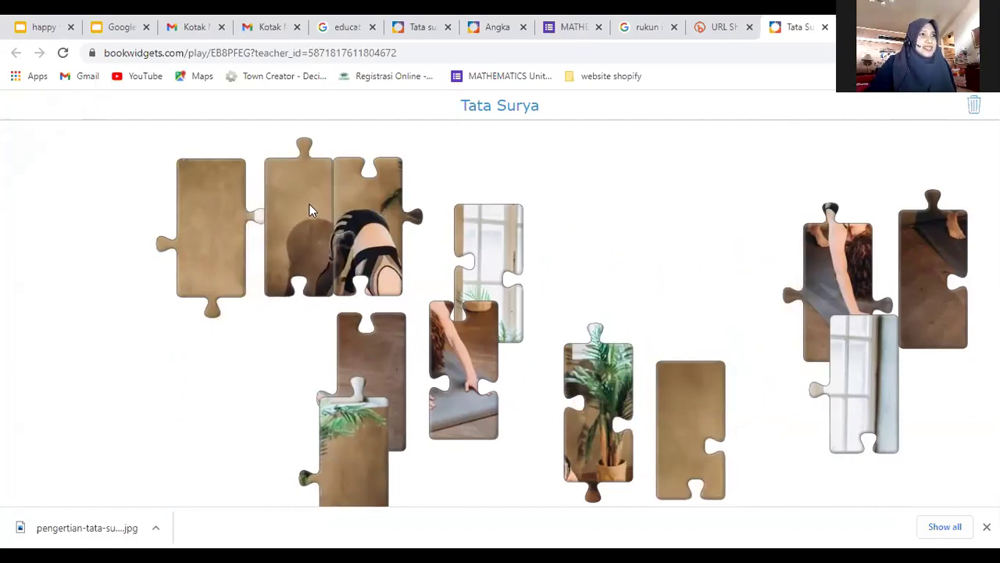
{"action": "left_click_drag", "start_coordinate": [237, 269], "coordinate": [337, 450]}
Fit the woman, window, plant and wood pieces together, then return to the Tata surya puzzle settings.
{"action": "left_click_drag", "start_coordinate": [857, 234], "coordinate": [733, 250]}
{"action": "left_click_drag", "start_coordinate": [464, 285], "coordinate": [539, 373]}
{"action": "left_click_drag", "start_coordinate": [367, 370], "coordinate": [439, 336]}
{"action": "left_click_drag", "start_coordinate": [622, 453], "coordinate": [493, 250]}
{"action": "left_click_drag", "start_coordinate": [726, 293], "coordinate": [624, 264]}
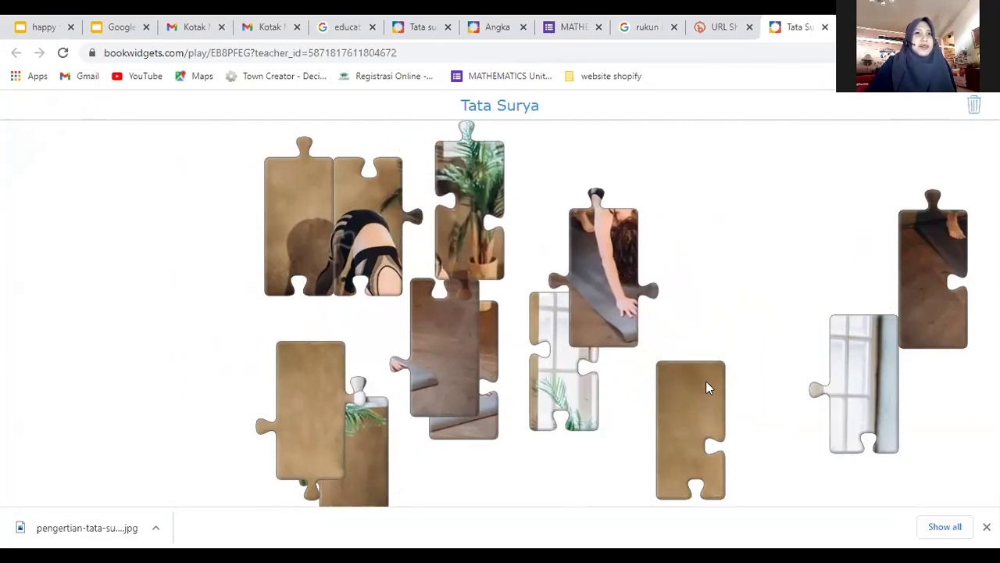
{"action": "left_click_drag", "start_coordinate": [861, 368], "coordinate": [735, 241]}
{"action": "left_click_drag", "start_coordinate": [923, 266], "coordinate": [642, 417]}
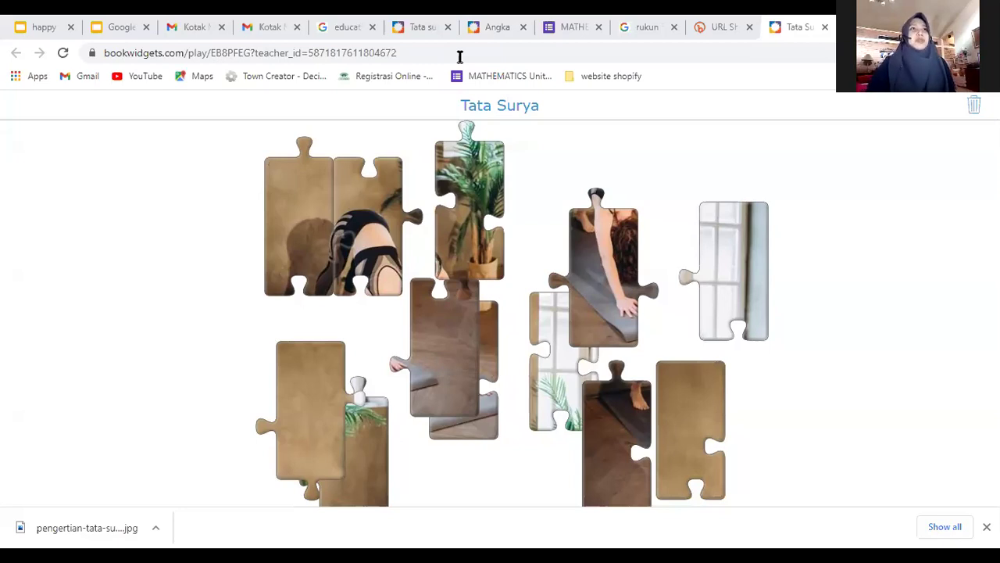
{"action": "left_click", "coordinate": [415, 24]}
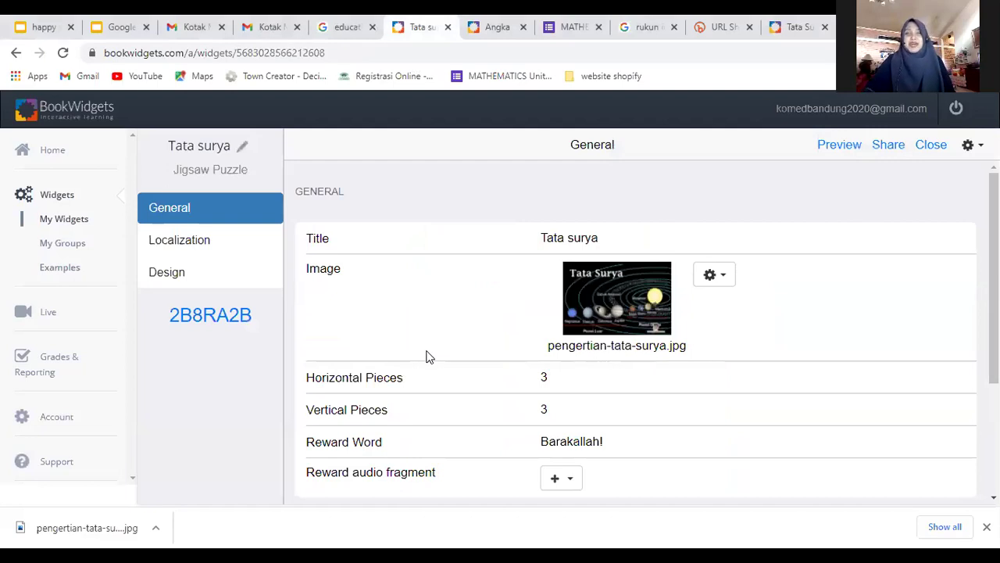
Bring up the options for the puzzle's solar-system image in General settings.
{"action": "scroll", "coordinate": [434, 351], "scroll_direction": "down", "scroll_amount": 2}
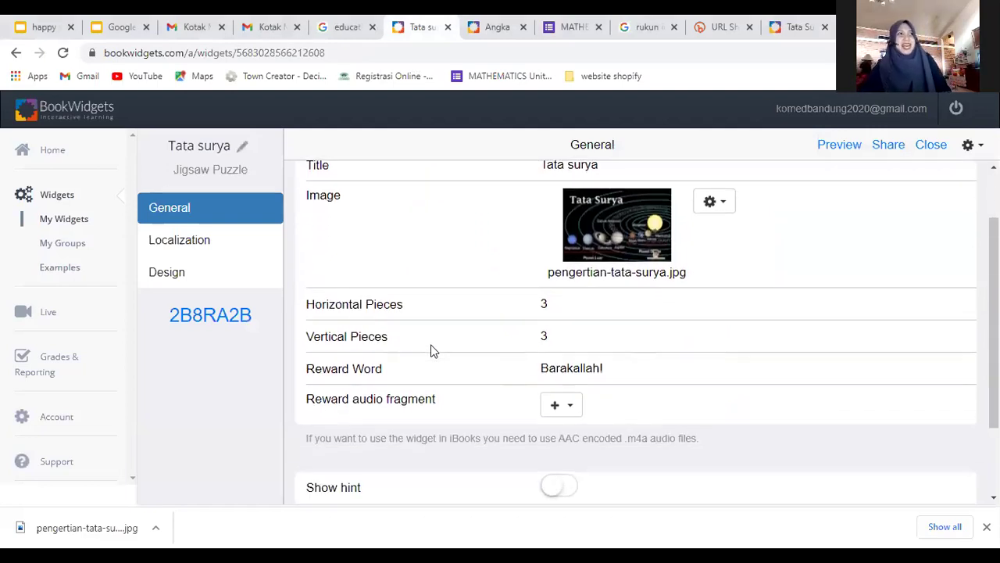
{"action": "scroll", "coordinate": [434, 351], "scroll_direction": "up", "scroll_amount": 1}
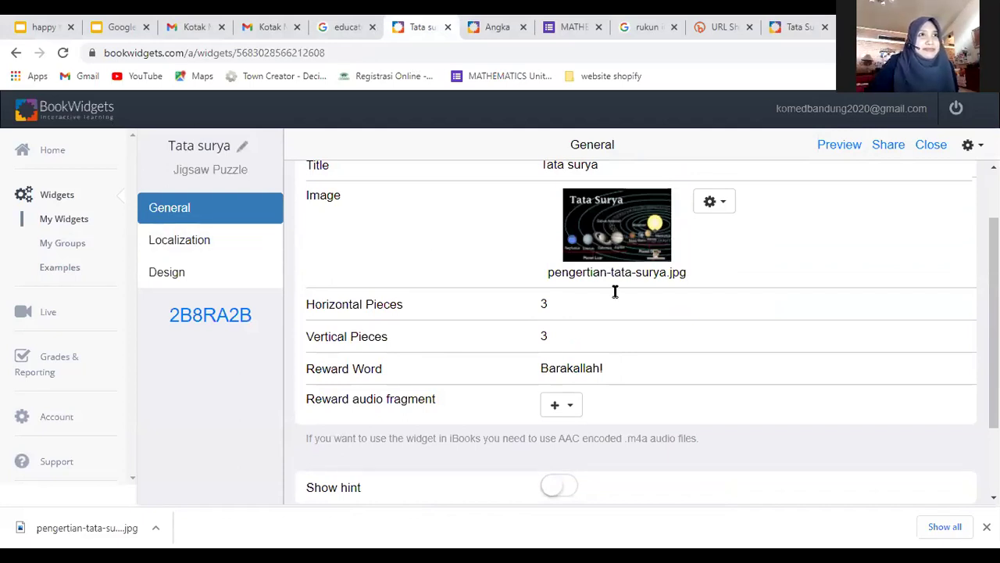
{"action": "scroll", "coordinate": [615, 305], "scroll_direction": "up", "scroll_amount": 1}
{"action": "scroll", "coordinate": [615, 305], "scroll_direction": "down", "scroll_amount": 1}
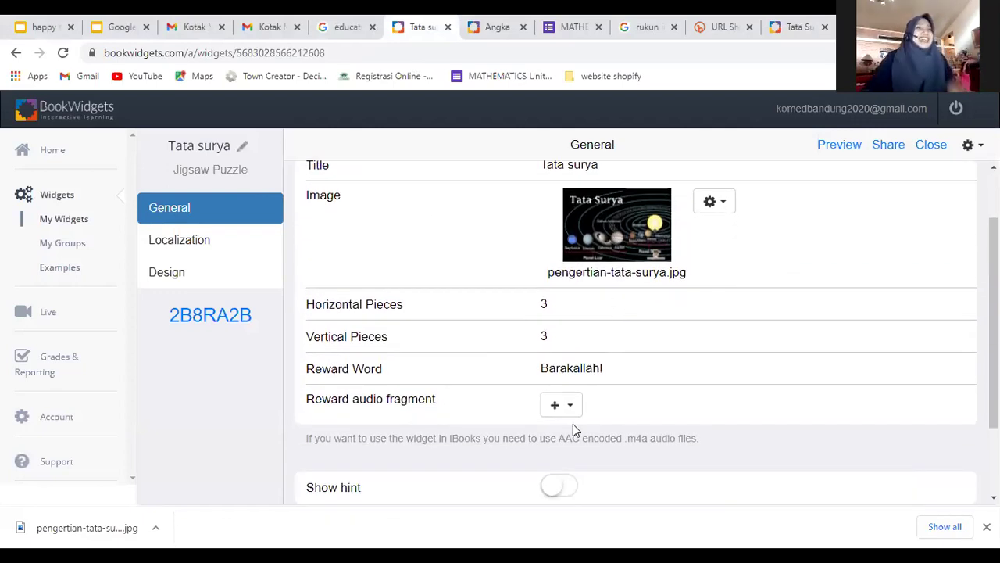
{"action": "scroll", "coordinate": [735, 224], "scroll_direction": "up", "scroll_amount": 1}
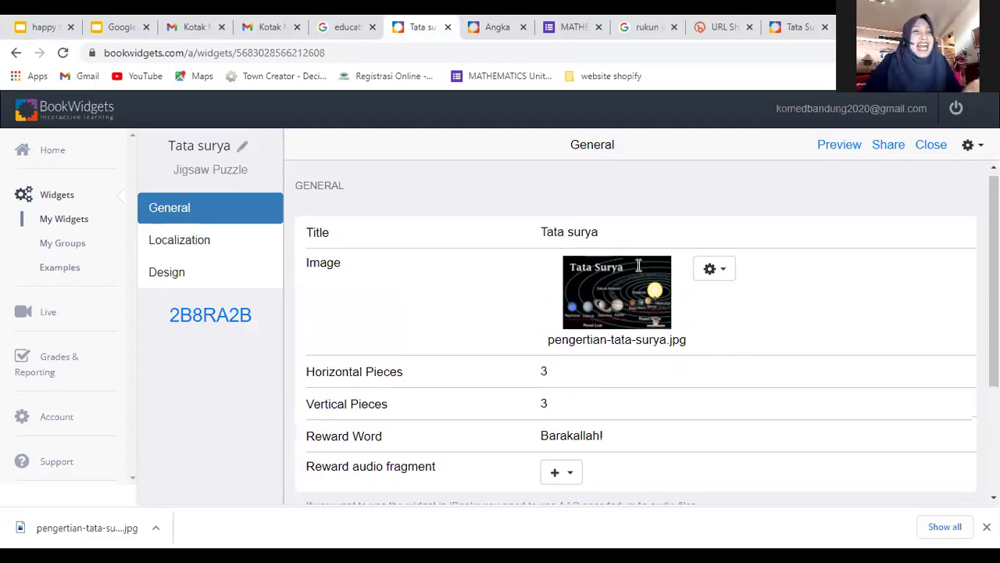
{"action": "left_click", "coordinate": [724, 277]}
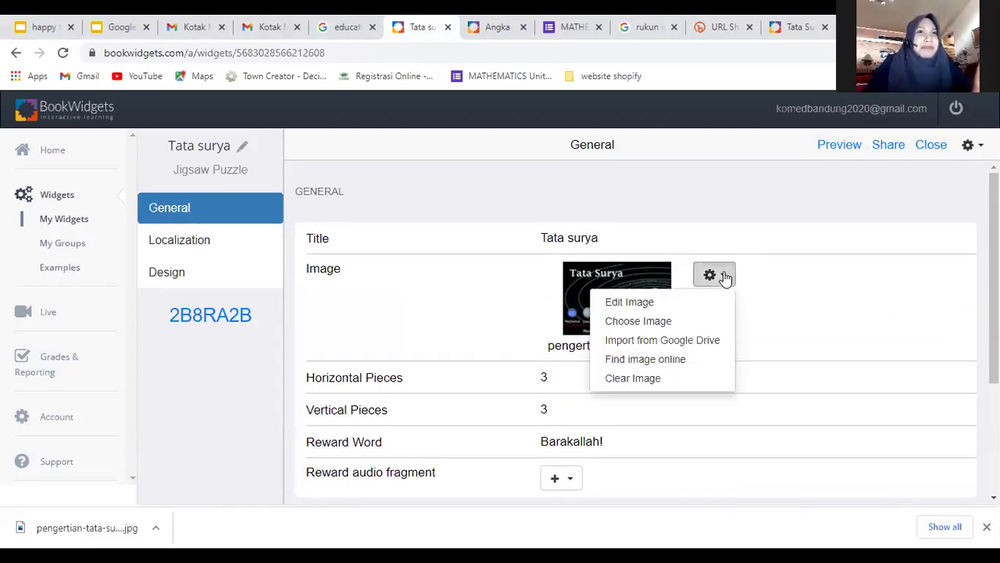
Replace the puzzle image with the online 'solar system' result solar-system-sun-mercury-venus-439046.jpg.
{"action": "left_click", "coordinate": [681, 364]}
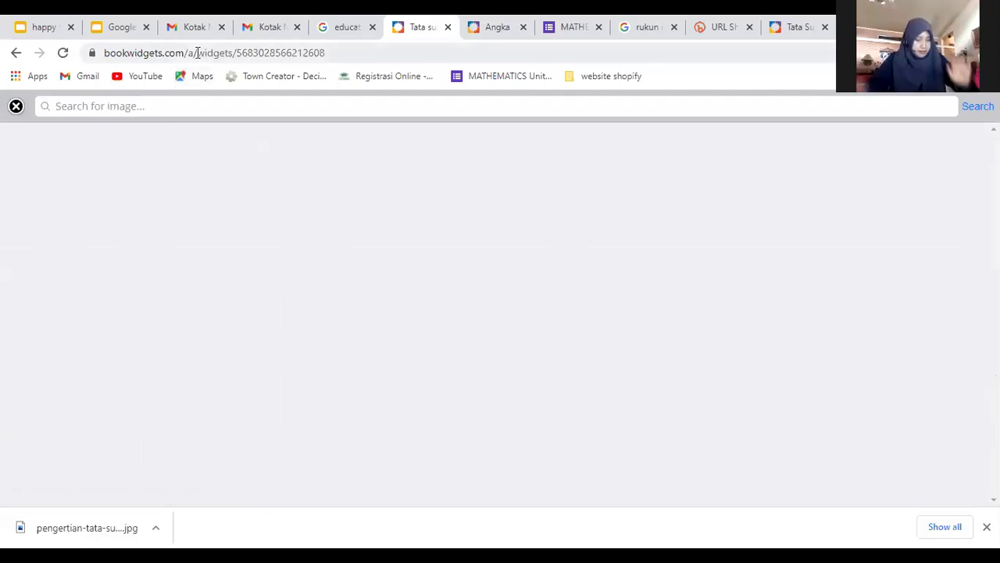
{"action": "type", "text": "solar s"}
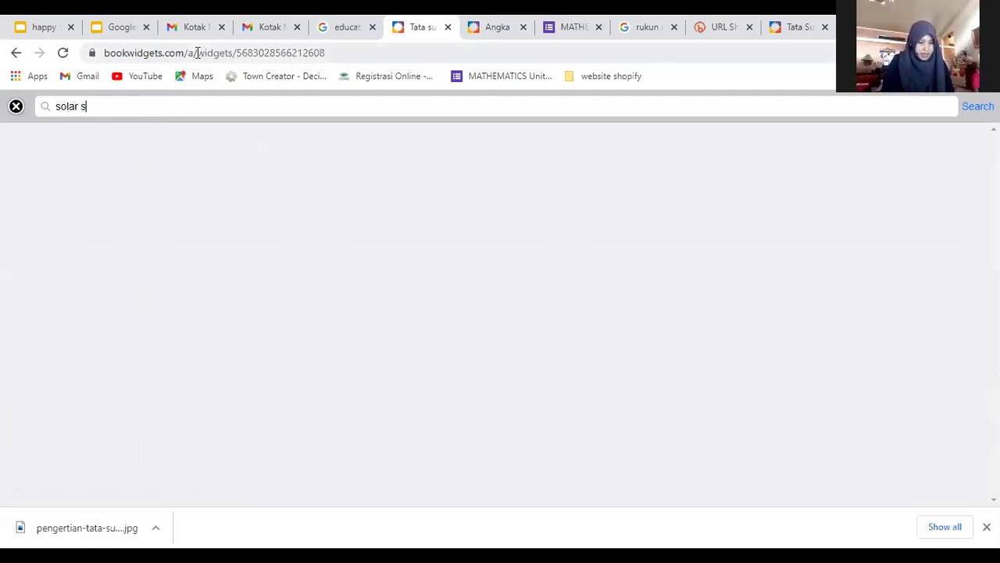
{"action": "type", "text": "ystem"}
{"action": "key", "text": "Return"}
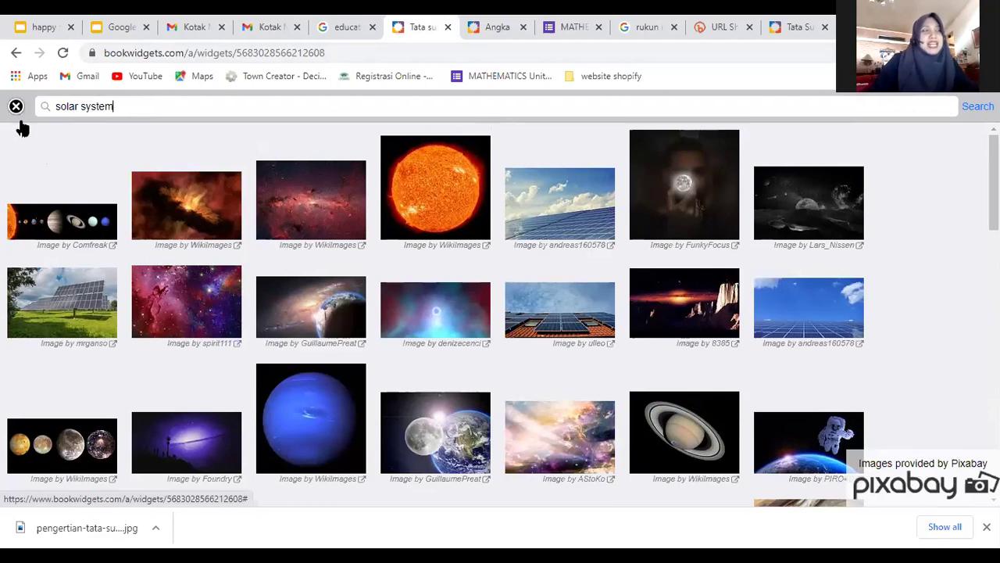
{"action": "left_click", "coordinate": [57, 222]}
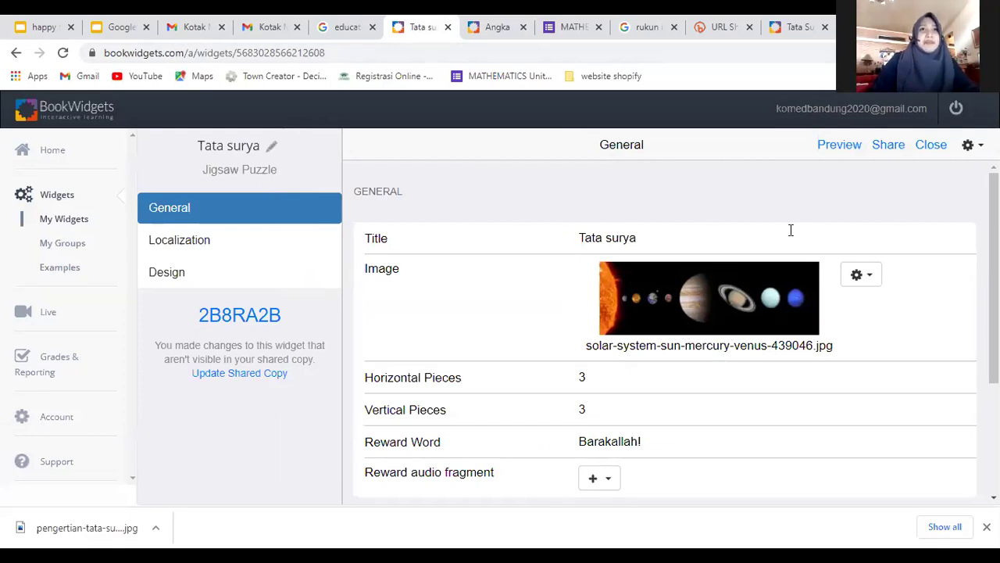
{"action": "left_click", "coordinate": [855, 278]}
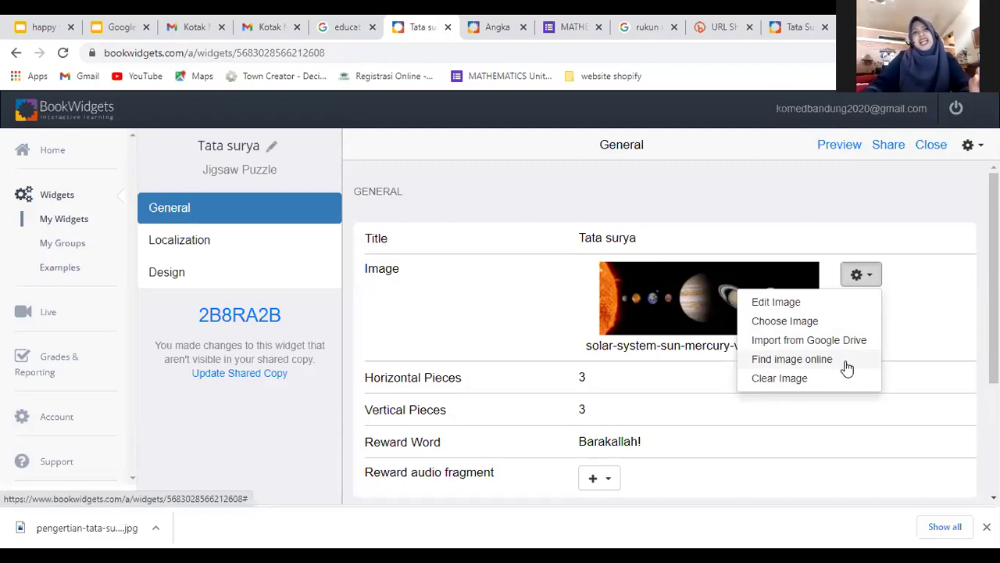
{"action": "left_click", "coordinate": [658, 23]}
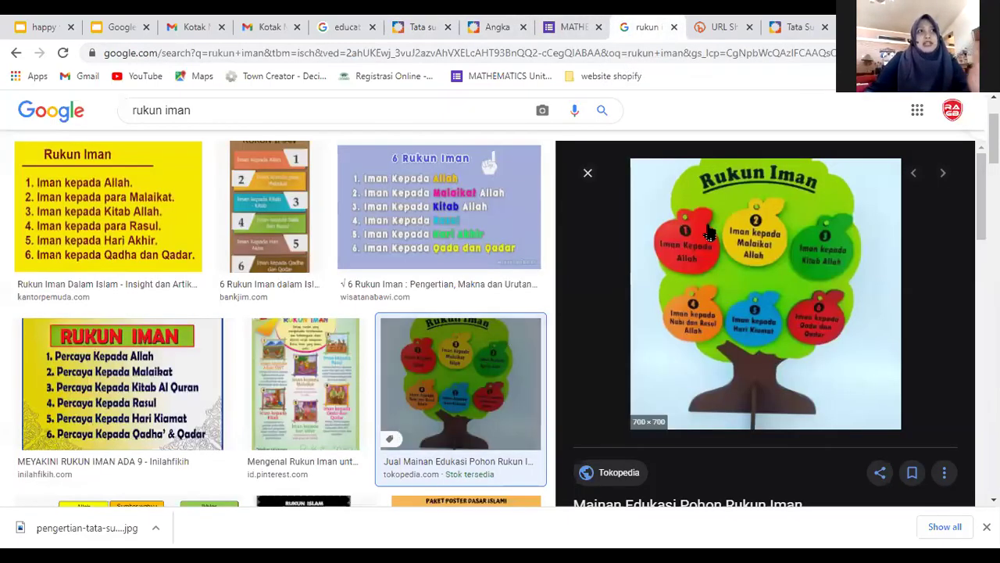
{"action": "left_click", "coordinate": [424, 23]}
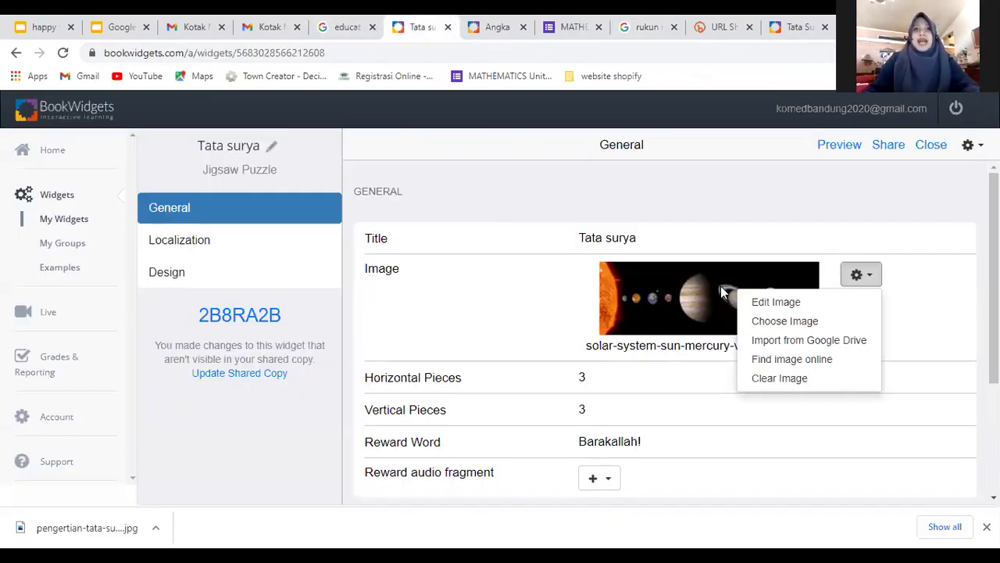
{"action": "left_click", "coordinate": [922, 306]}
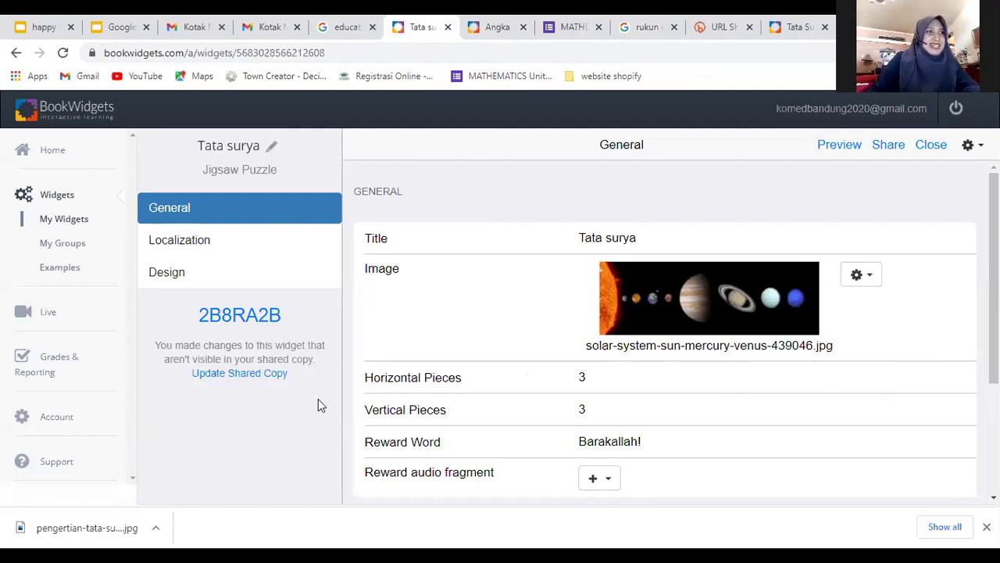
{"action": "scroll", "coordinate": [438, 394], "scroll_direction": "down", "scroll_amount": 3}
{"action": "scroll", "coordinate": [412, 384], "scroll_direction": "up", "scroll_amount": 3}
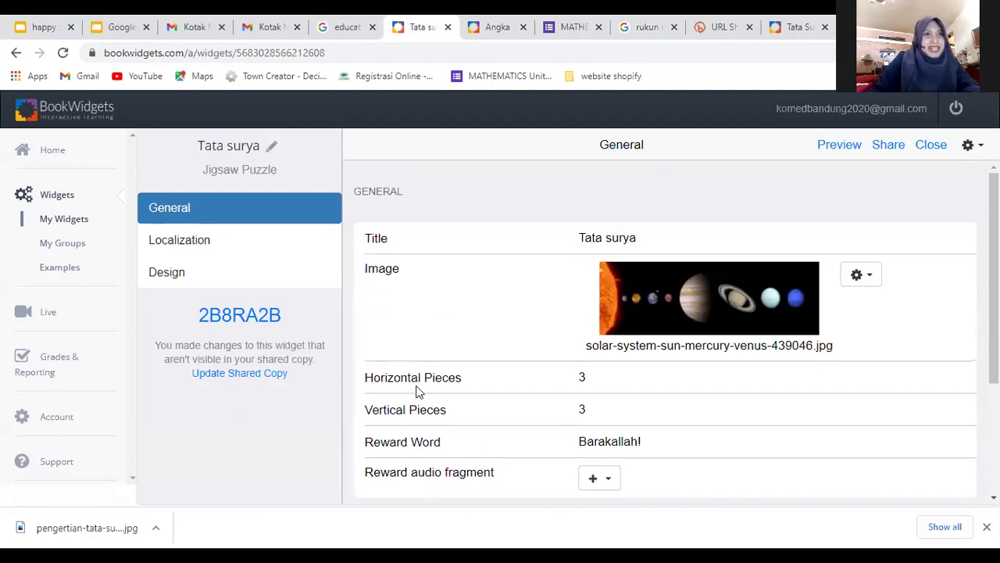
{"action": "scroll", "coordinate": [416, 391], "scroll_direction": "down", "scroll_amount": 3}
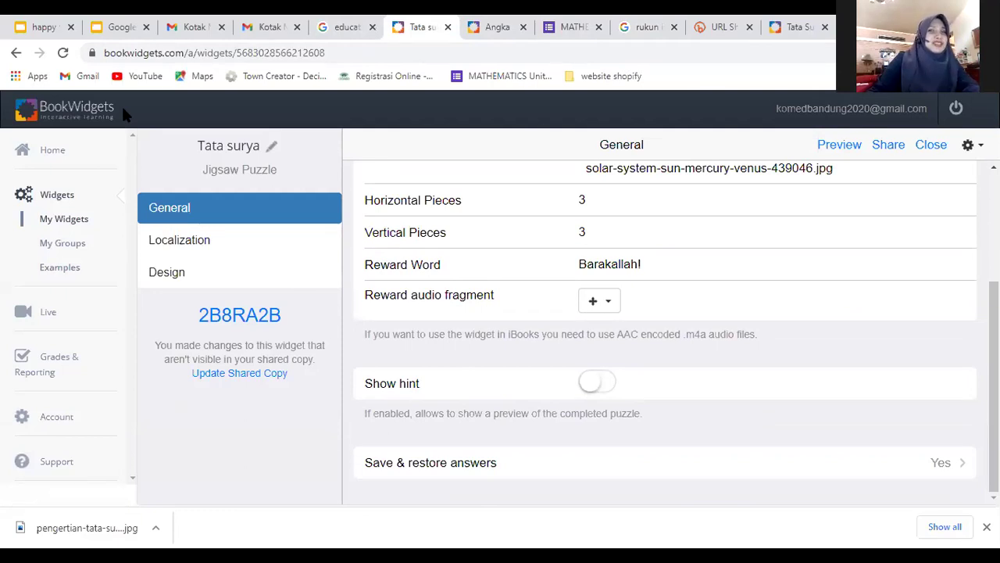
{"action": "scroll", "coordinate": [568, 228], "scroll_direction": "up", "scroll_amount": 3}
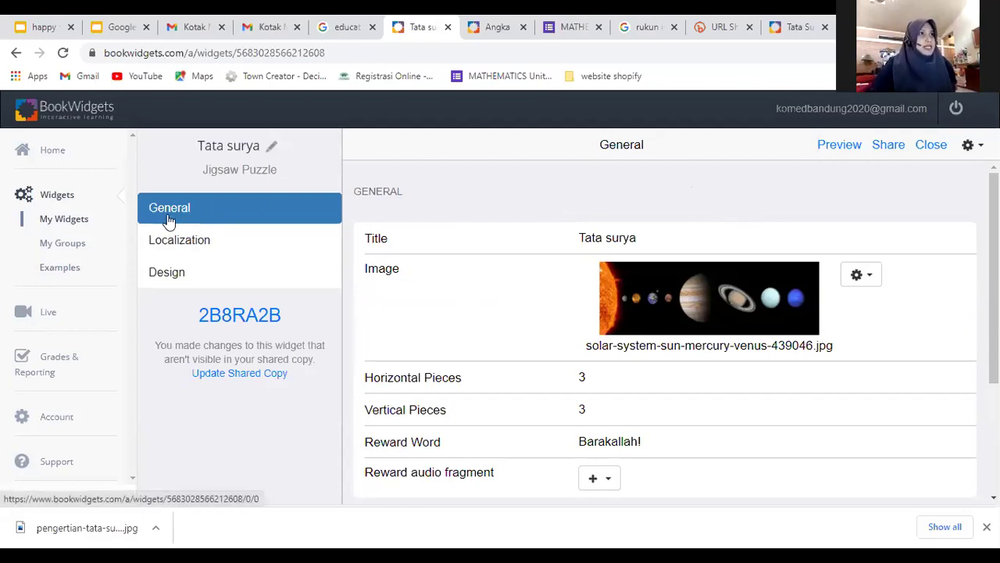
{"action": "left_click", "coordinate": [61, 224]}
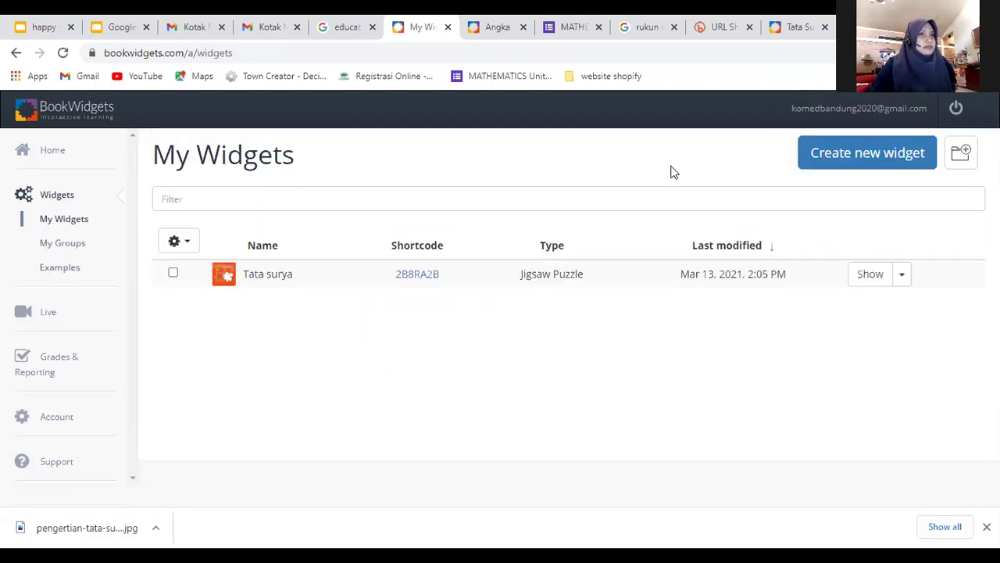
Create a new widget of the PairMatching game type from the Games list.
{"action": "left_click", "coordinate": [808, 157]}
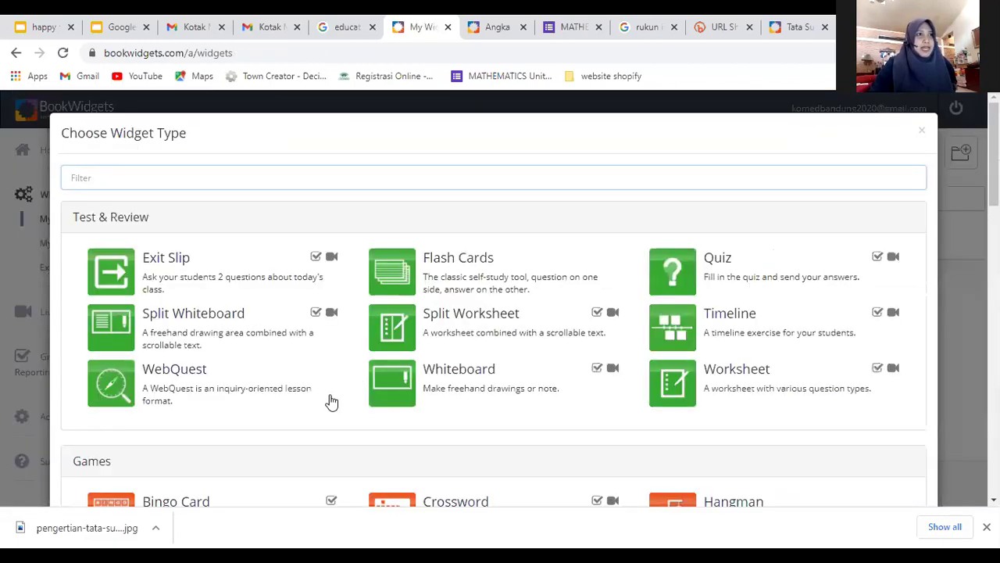
{"action": "scroll", "coordinate": [328, 401], "scroll_direction": "down", "scroll_amount": 3}
{"action": "scroll", "coordinate": [328, 402], "scroll_direction": "down", "scroll_amount": 2}
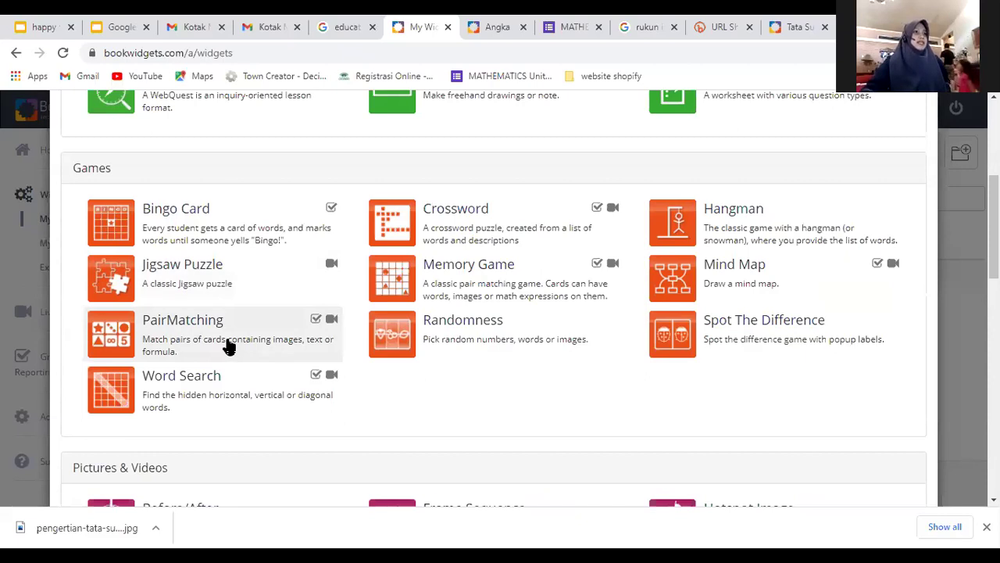
{"action": "left_click", "coordinate": [227, 344]}
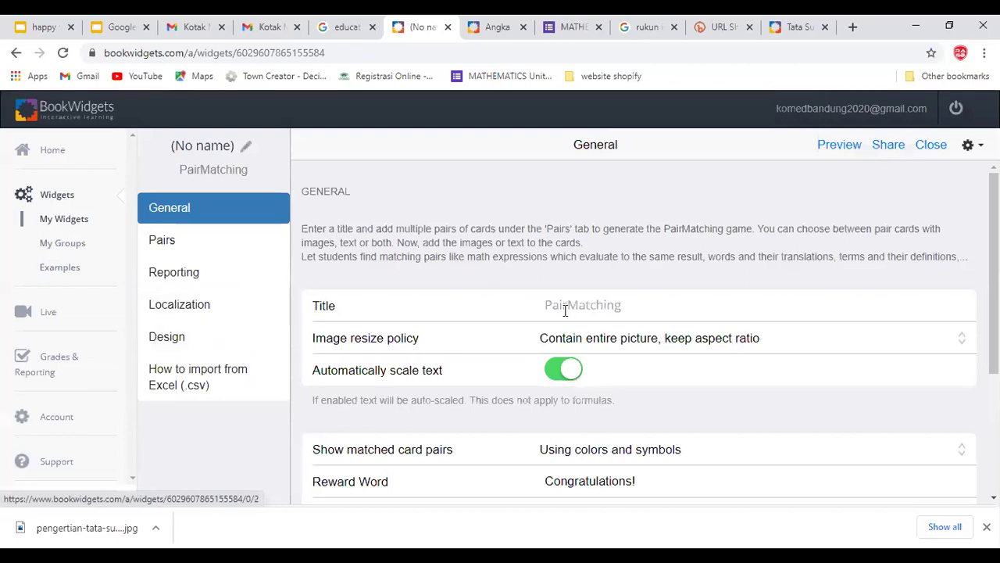
Title the new PairMatching game 'Rukun iman'.
{"action": "left_click", "coordinate": [563, 305]}
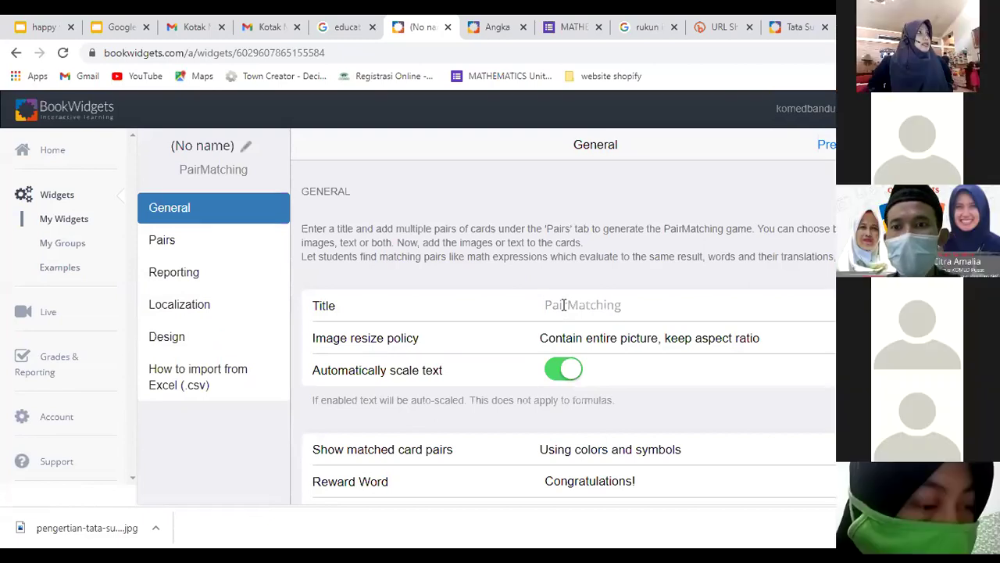
{"action": "type", "text": "R"}
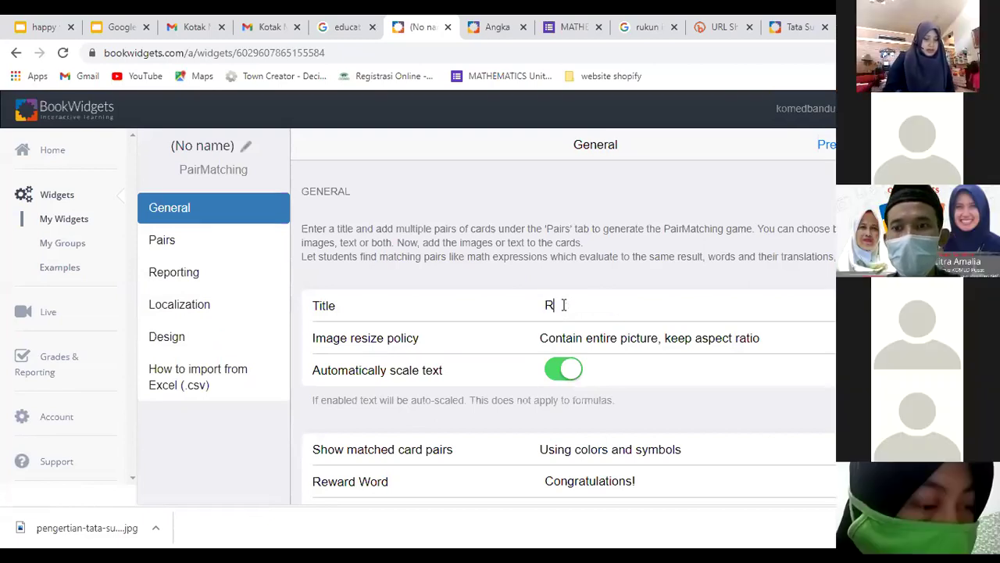
{"action": "type", "text": "ulun"}
{"action": "type", "text": " I"}
{"action": "key", "text": "BackSpace"}
{"action": "type", "text": "iman"}
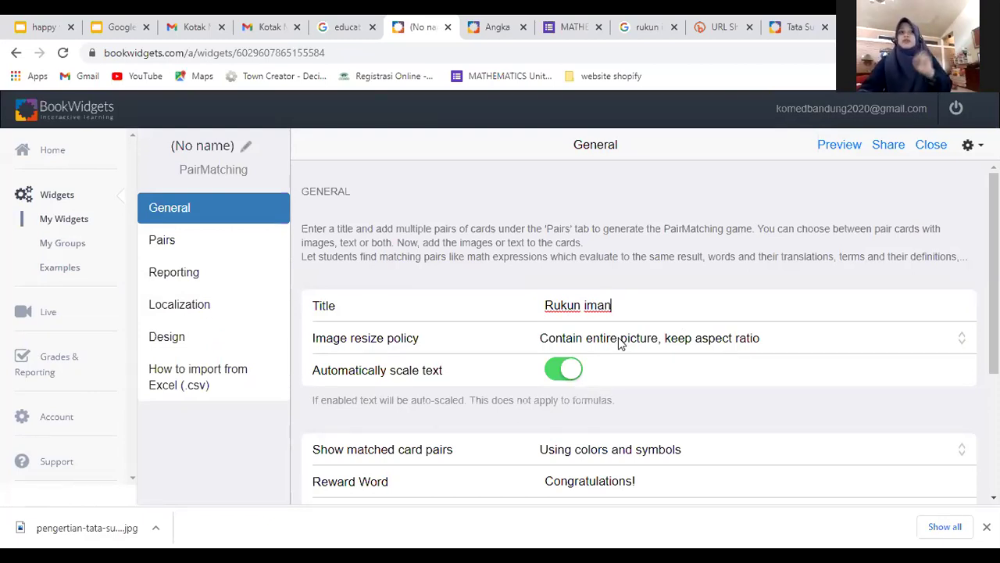
Keep matched pairs shown with colors and symbols and set the reward word to 'Barakallah!'.
{"action": "scroll", "coordinate": [557, 383], "scroll_direction": "down", "scroll_amount": 2}
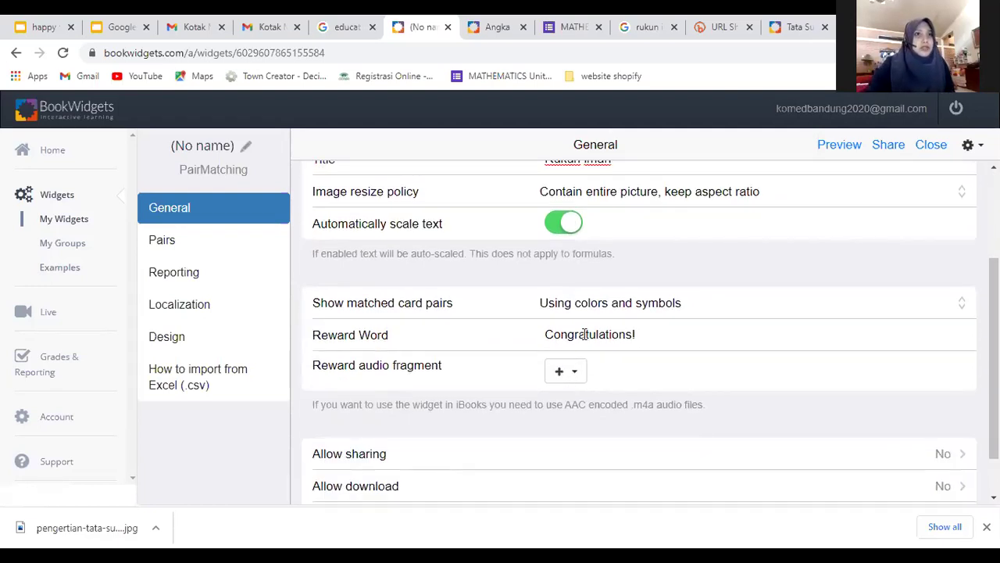
{"action": "left_click", "coordinate": [601, 306]}
{"action": "left_click", "coordinate": [603, 306]}
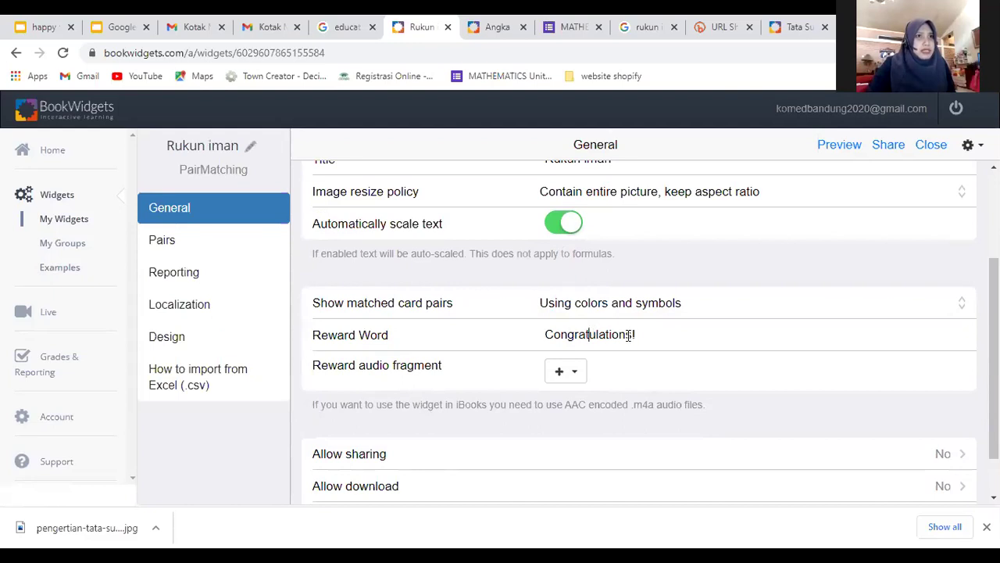
{"action": "left_click_drag", "start_coordinate": [635, 334], "coordinate": [536, 337]}
{"action": "type", "text": "Barakallah!"}
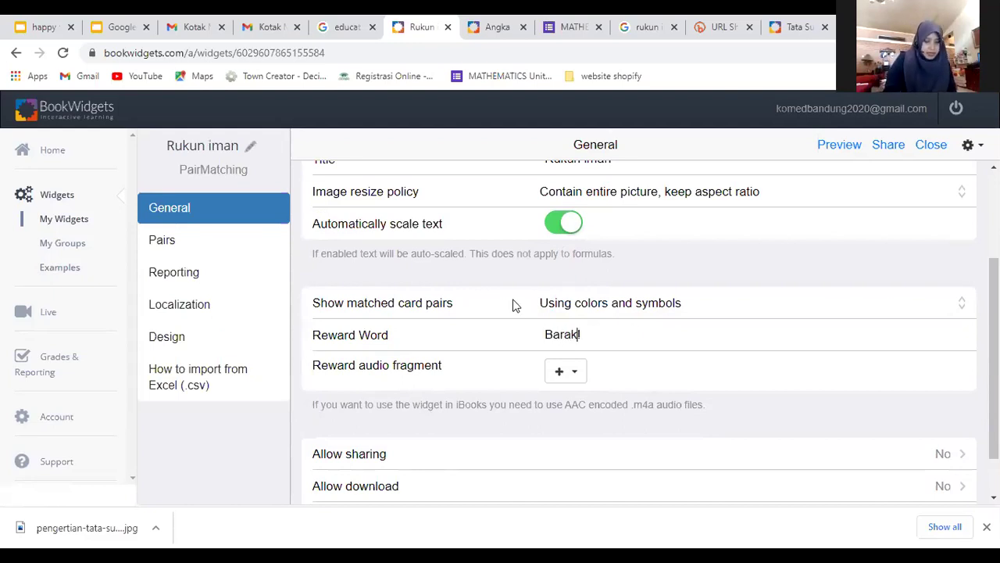
Leave the image resize policy unchanged and go to the Pairs page.
{"action": "scroll", "coordinate": [484, 297], "scroll_direction": "up", "scroll_amount": 3}
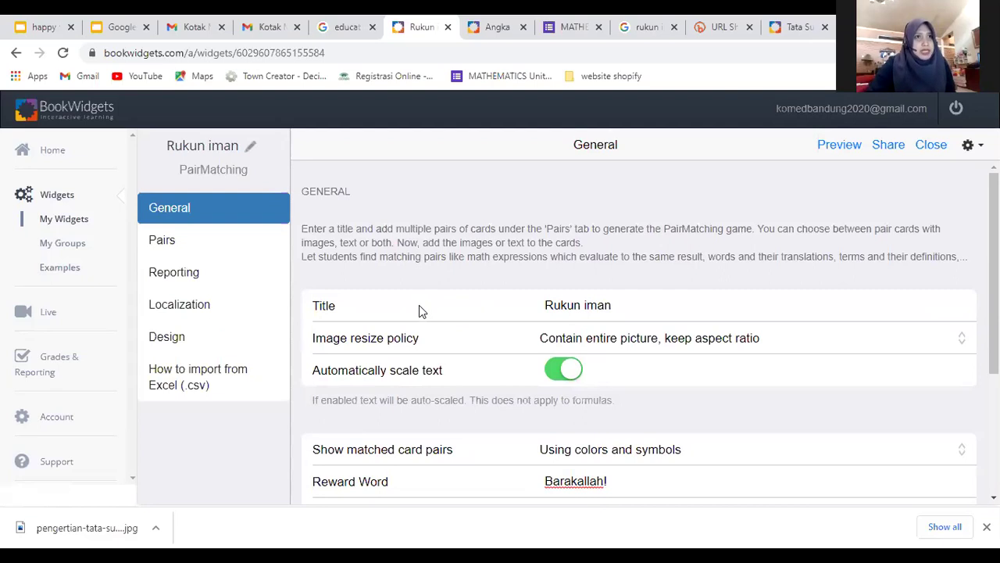
{"action": "scroll", "coordinate": [421, 306], "scroll_direction": "down", "scroll_amount": 1}
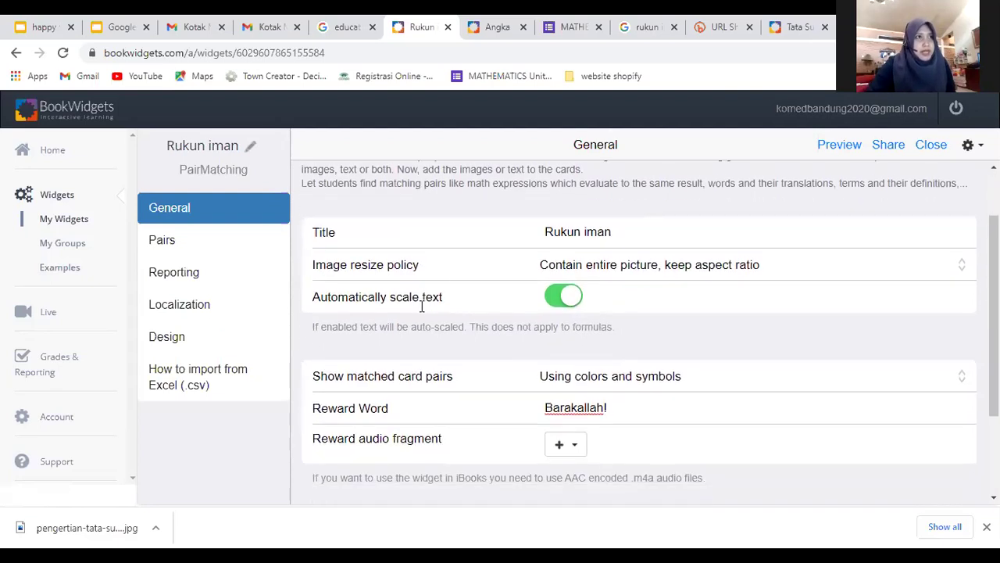
{"action": "left_click", "coordinate": [580, 268]}
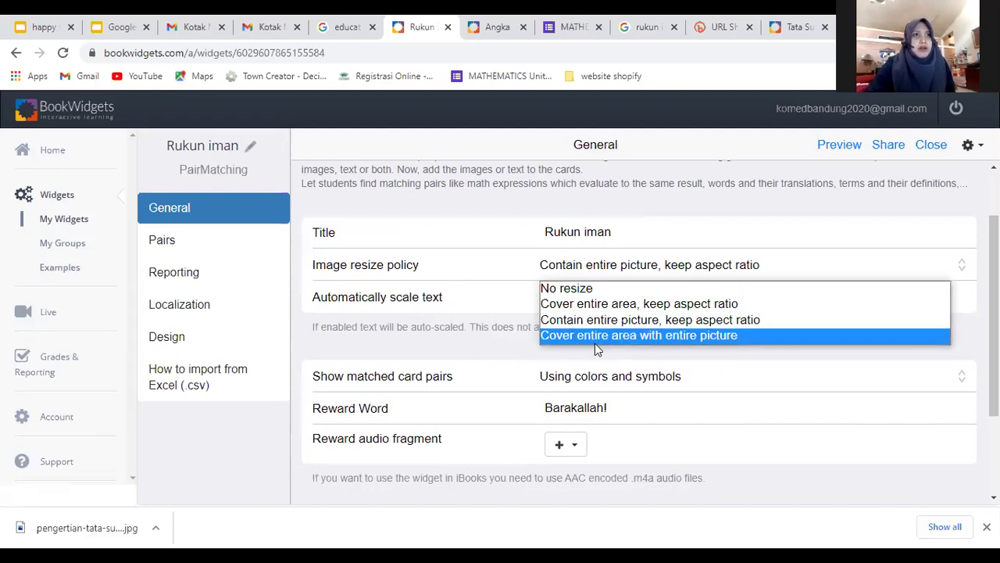
{"action": "left_click", "coordinate": [461, 286]}
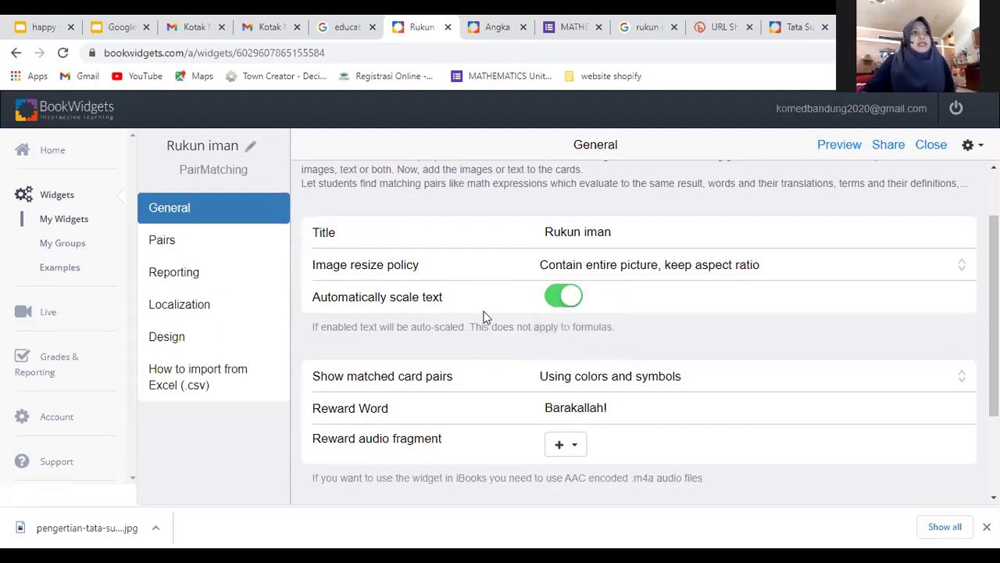
{"action": "scroll", "coordinate": [483, 317], "scroll_direction": "down", "scroll_amount": 2}
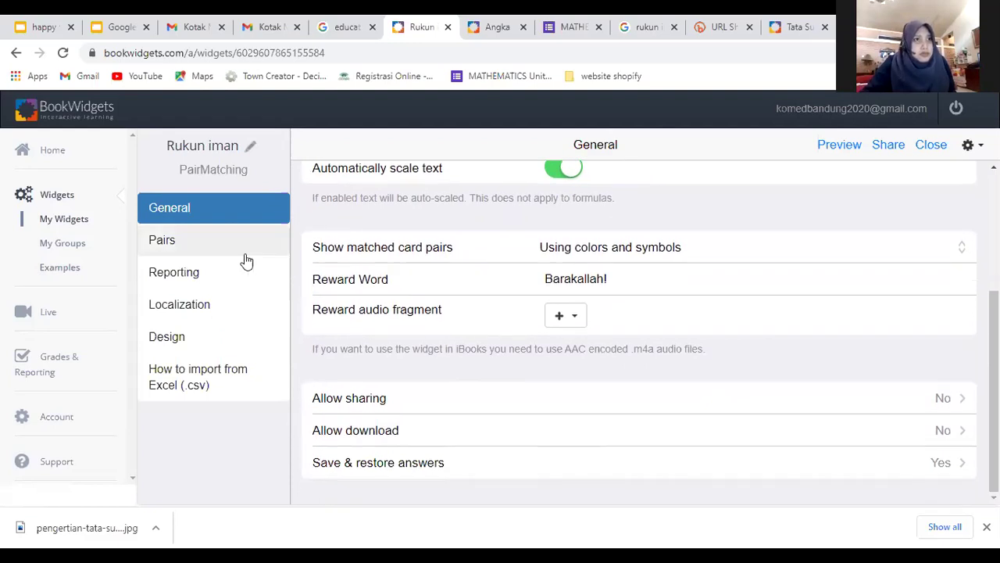
{"action": "left_click", "coordinate": [189, 247]}
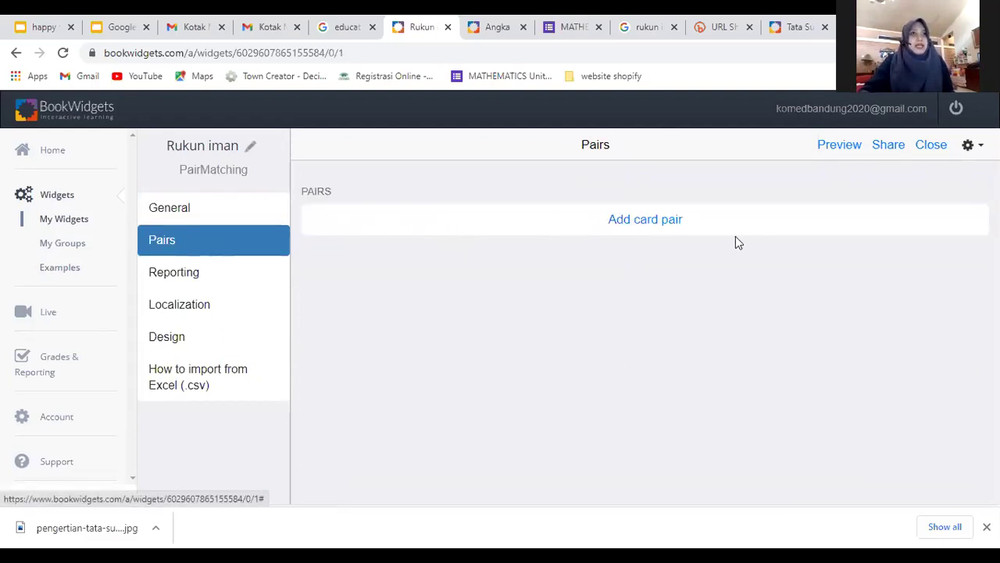
Add a text–text pair '1' / 'syahadat' and rename the game to 'Rukun islam'.
{"action": "left_click", "coordinate": [646, 220]}
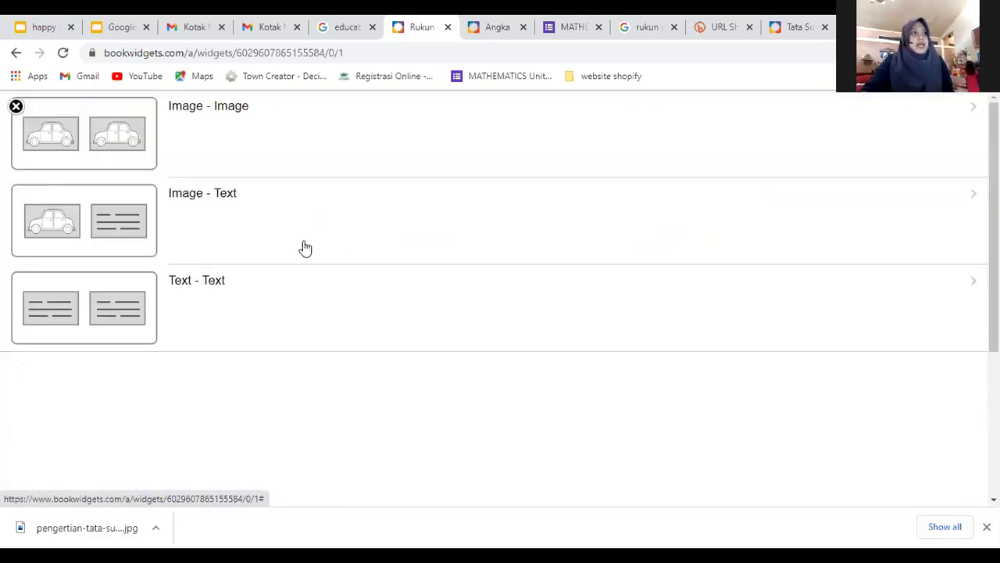
{"action": "left_click", "coordinate": [213, 302]}
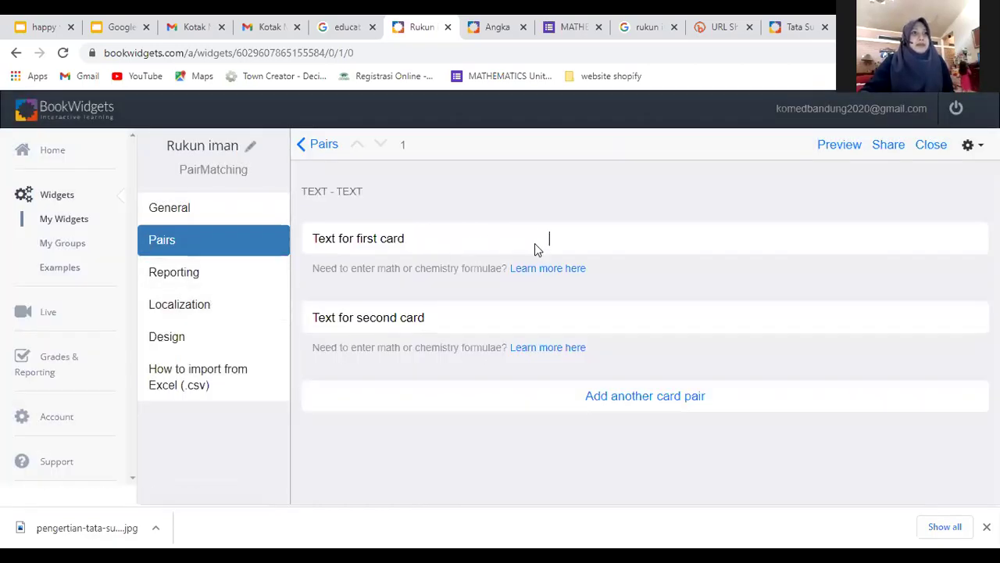
{"action": "type", "text": "1"}
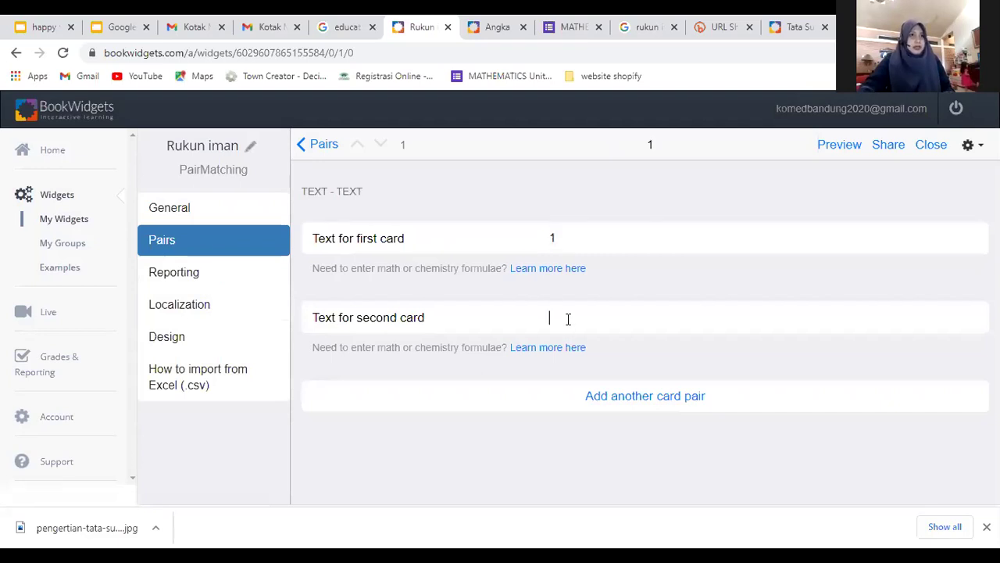
{"action": "left_click", "coordinate": [567, 318]}
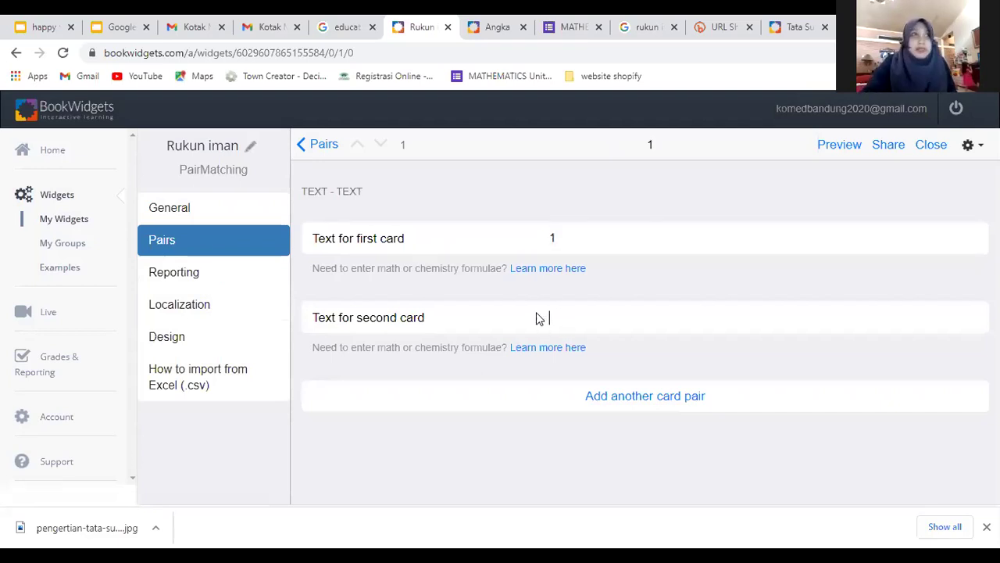
{"action": "left_click", "coordinate": [231, 149]}
{"action": "left_click_drag", "start_coordinate": [223, 148], "coordinate": [195, 148]}
{"action": "type", "text": "islam"}
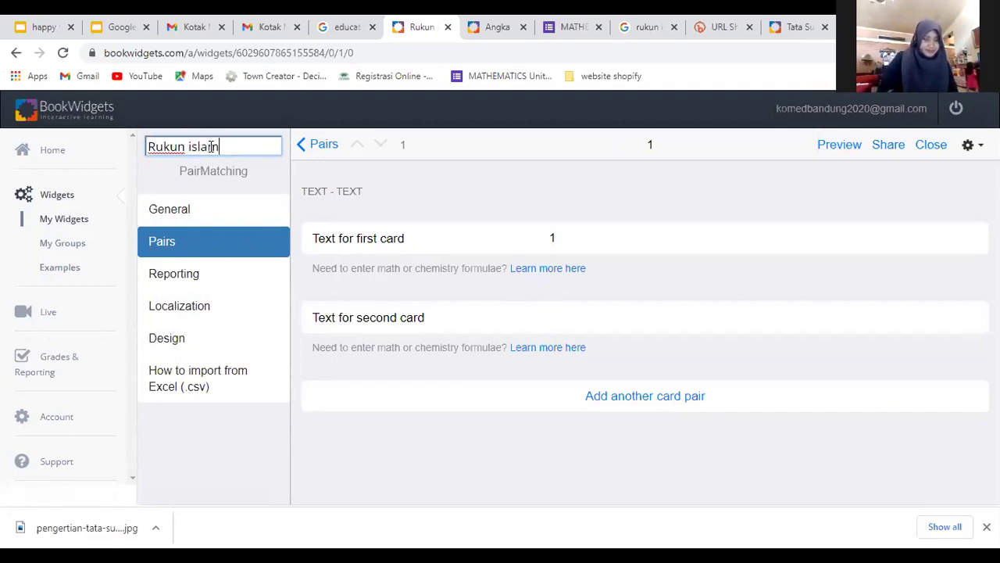
{"action": "left_click", "coordinate": [563, 315]}
{"action": "type", "text": "syahadat"}
{"action": "left_click", "coordinate": [557, 312]}
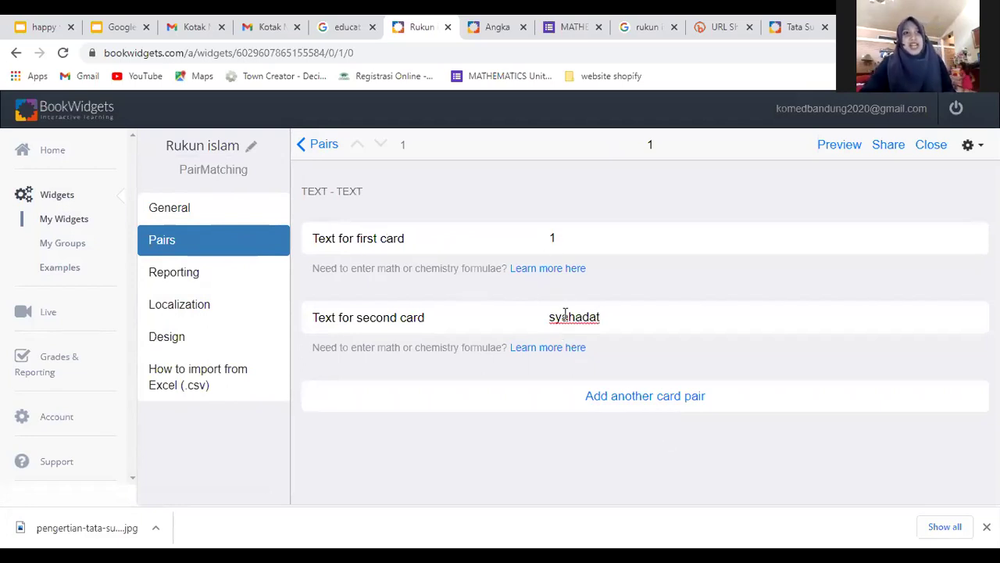
Add text–text pairs 2 and 3, entering '2' and 'puasa'.
{"action": "left_click", "coordinate": [614, 397]}
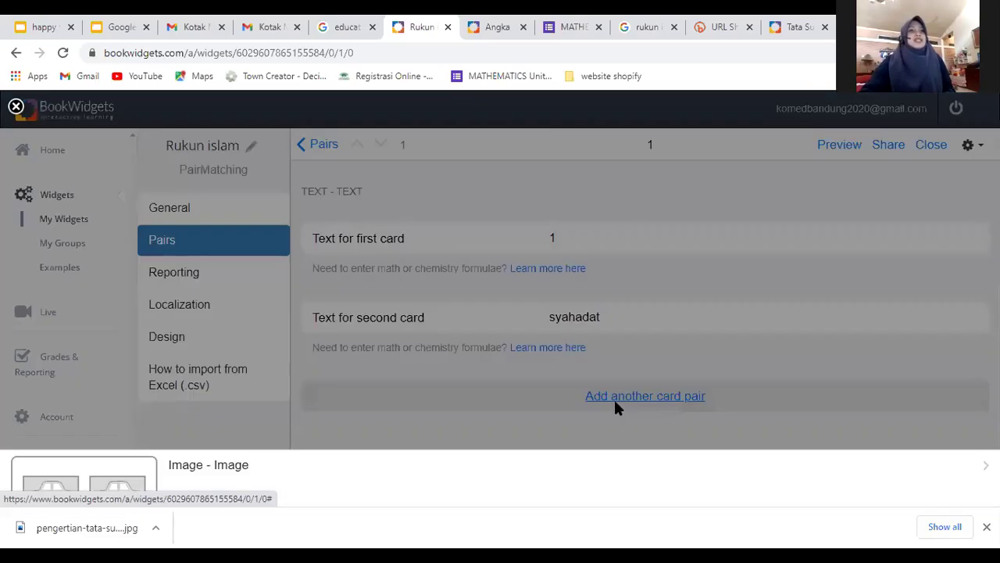
{"action": "left_click", "coordinate": [158, 308]}
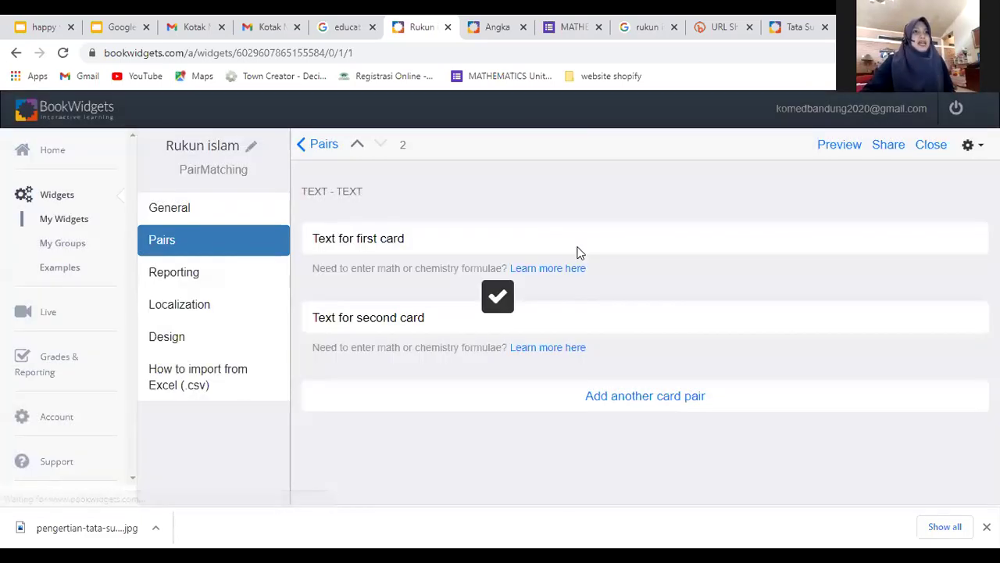
{"action": "left_click", "coordinate": [558, 234]}
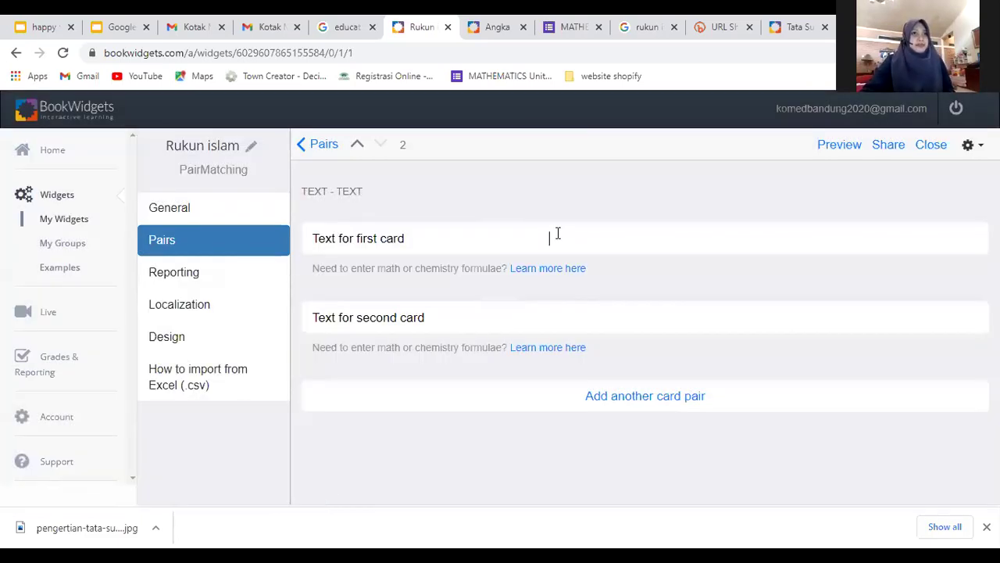
{"action": "type", "text": "2"}
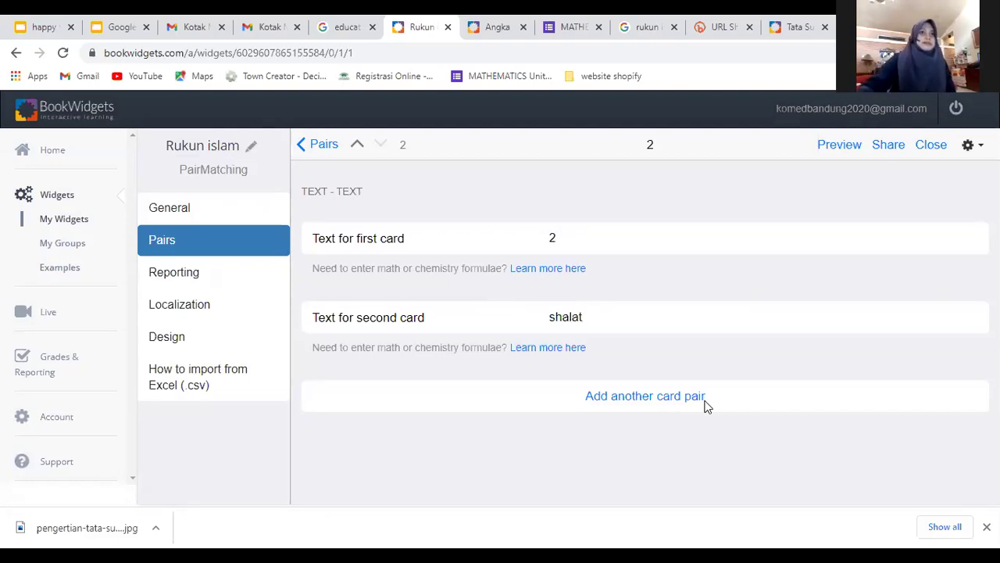
{"action": "left_click", "coordinate": [639, 407]}
{"action": "left_click", "coordinate": [552, 328]}
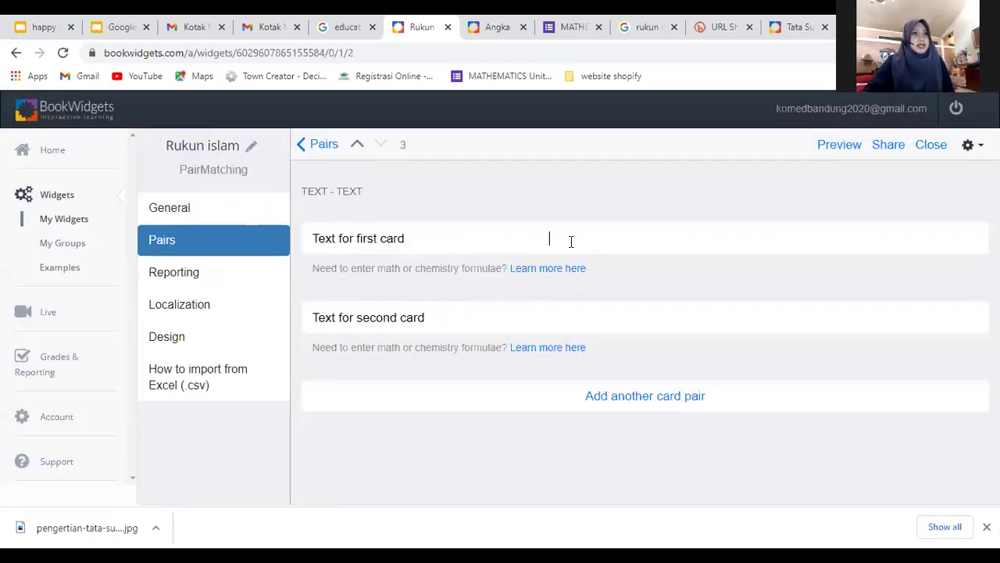
{"action": "left_click", "coordinate": [572, 321]}
{"action": "type", "text": "puasa"}
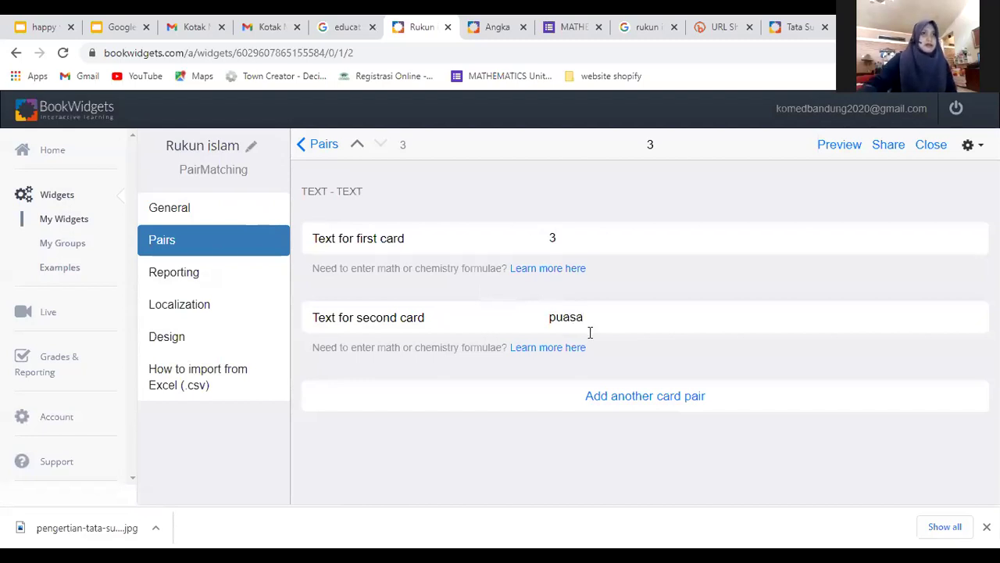
Add text–text pairs 4 and 5, with the fifth pair matching '5' to 'naik haji'.
{"action": "left_click", "coordinate": [641, 397]}
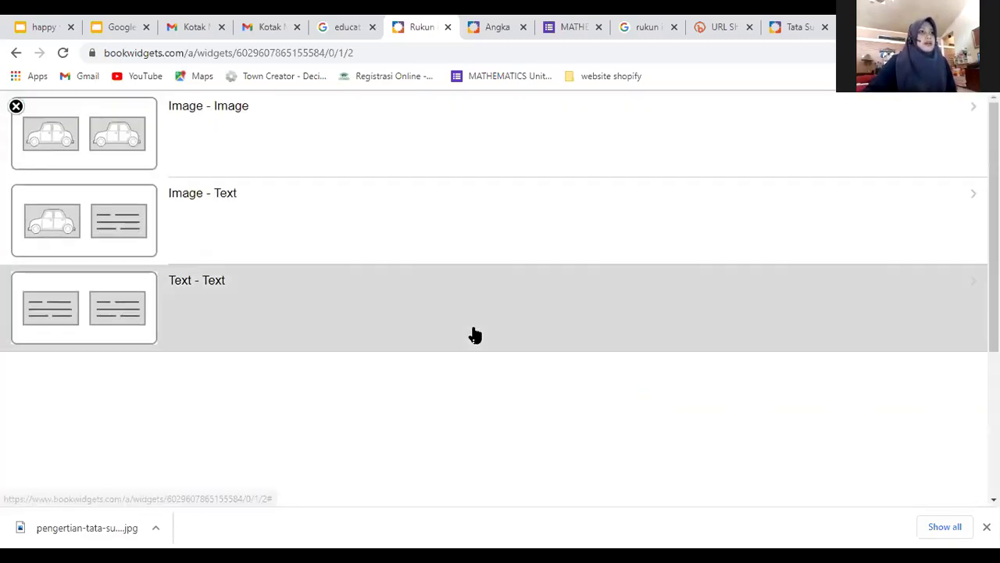
{"action": "left_click", "coordinate": [475, 335]}
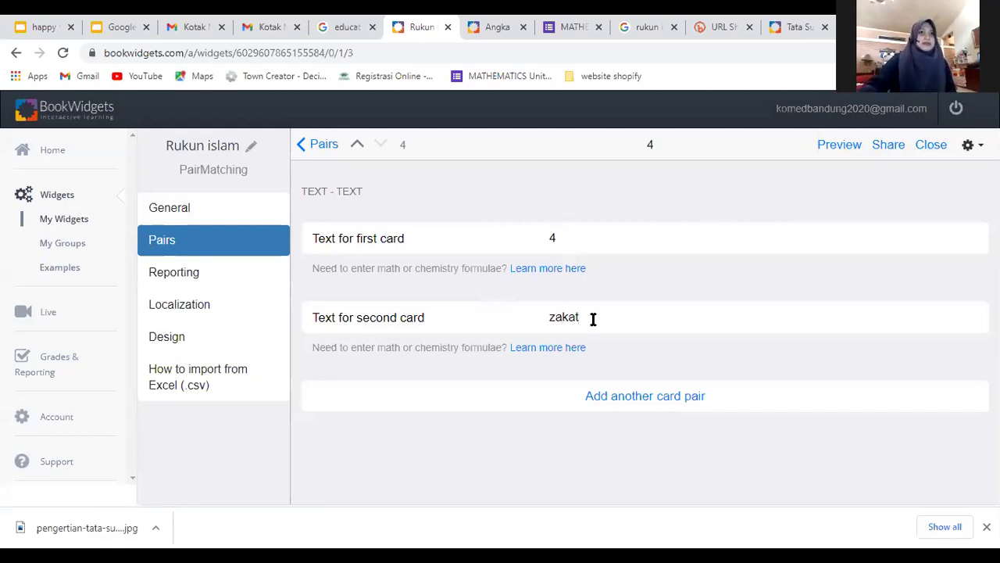
{"action": "left_click", "coordinate": [620, 393]}
{"action": "left_click", "coordinate": [525, 305]}
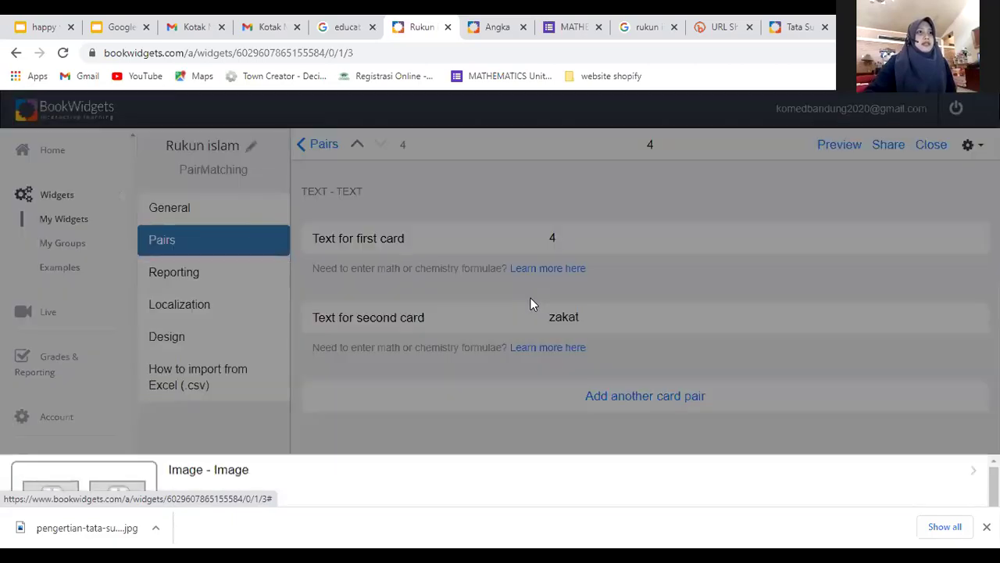
{"action": "left_click", "coordinate": [563, 246]}
{"action": "type", "text": "5"}
{"action": "left_click", "coordinate": [595, 318]}
{"action": "type", "text": "naik haji"}
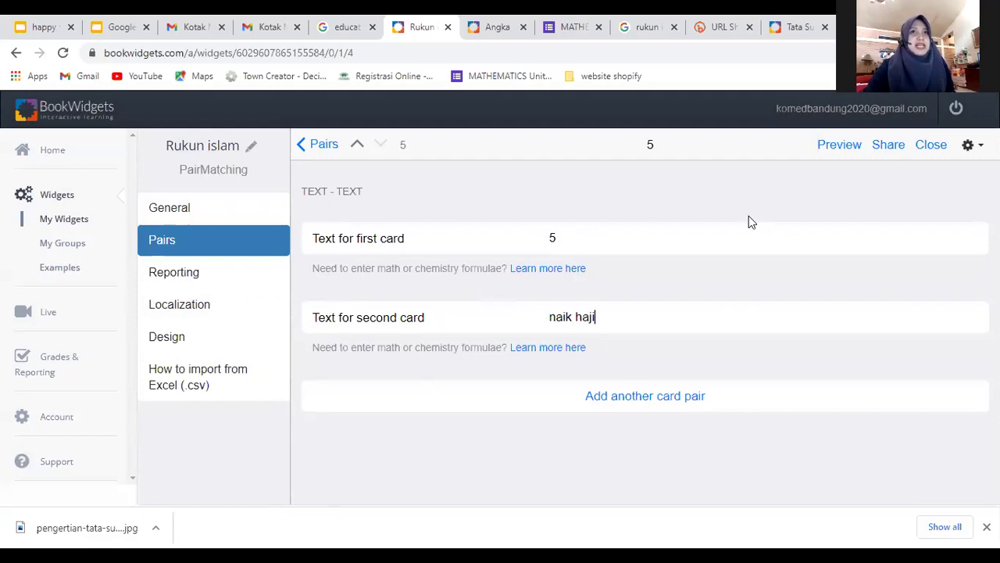
{"action": "left_click", "coordinate": [837, 145]}
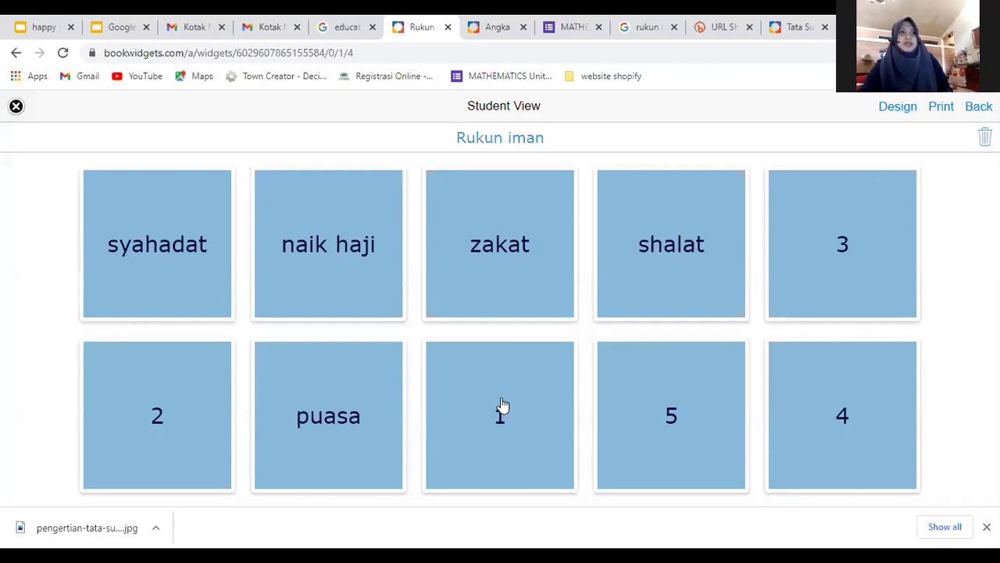
Match 1–syahadat, 2–shalat, 3–puasa, 4–zakat and 5–naik haji in the preview, then close it.
{"action": "left_click", "coordinate": [503, 405]}
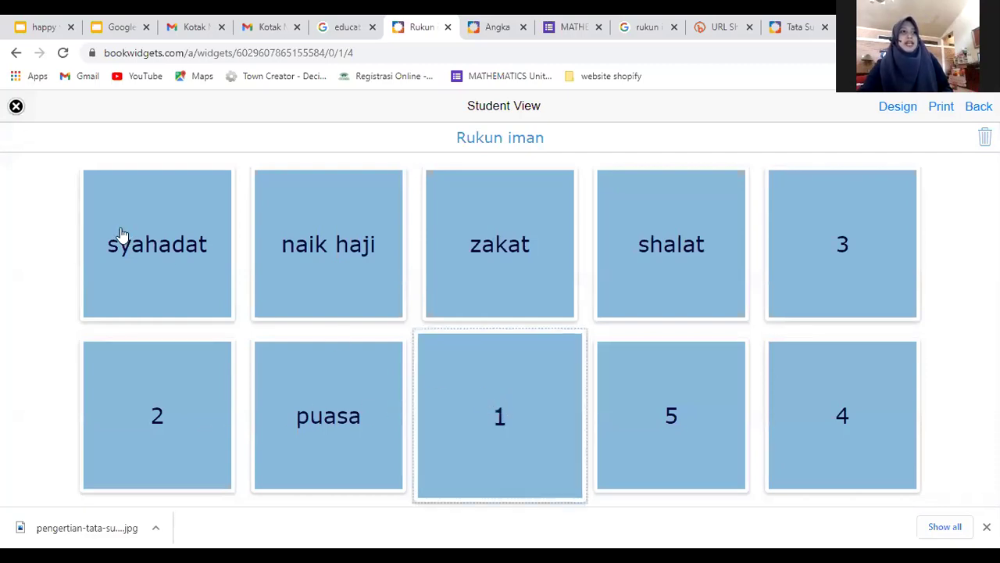
{"action": "left_click", "coordinate": [118, 229]}
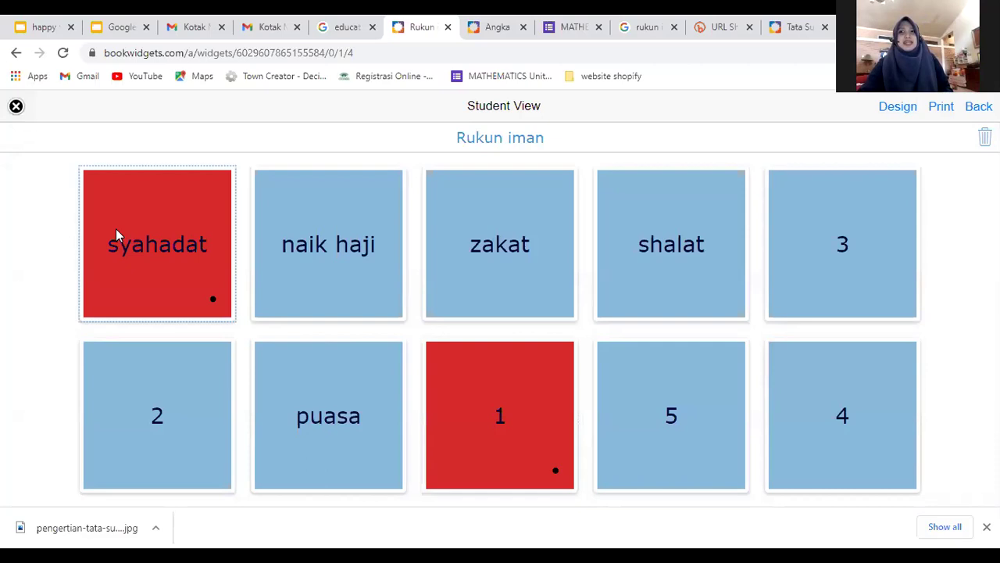
{"action": "left_click", "coordinate": [178, 381]}
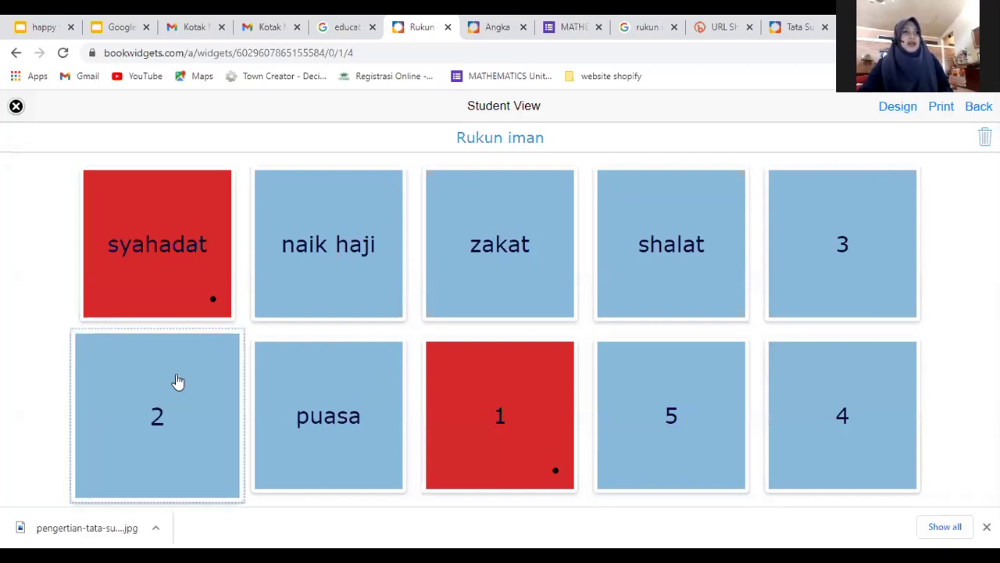
{"action": "left_click", "coordinate": [710, 227]}
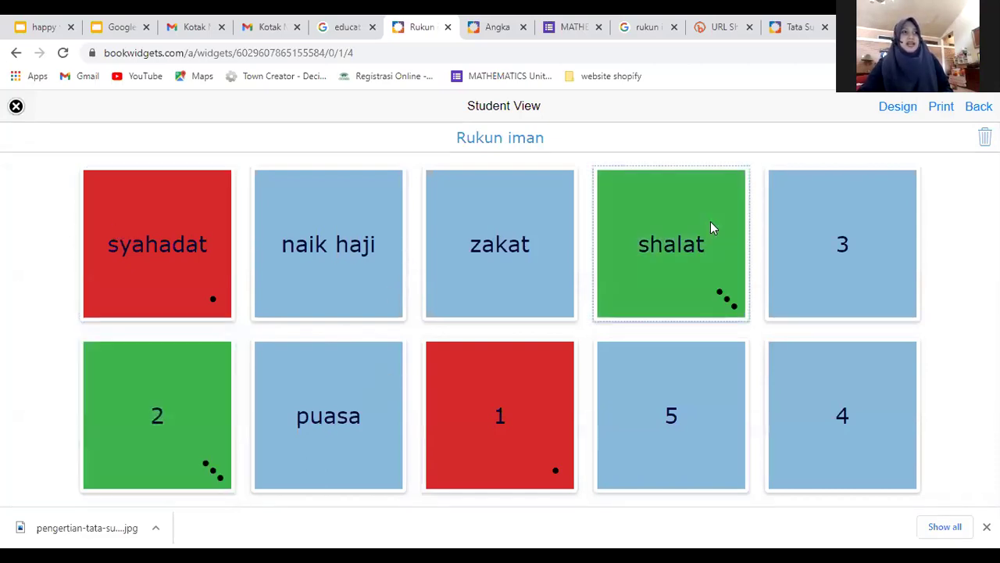
{"action": "left_click", "coordinate": [836, 468]}
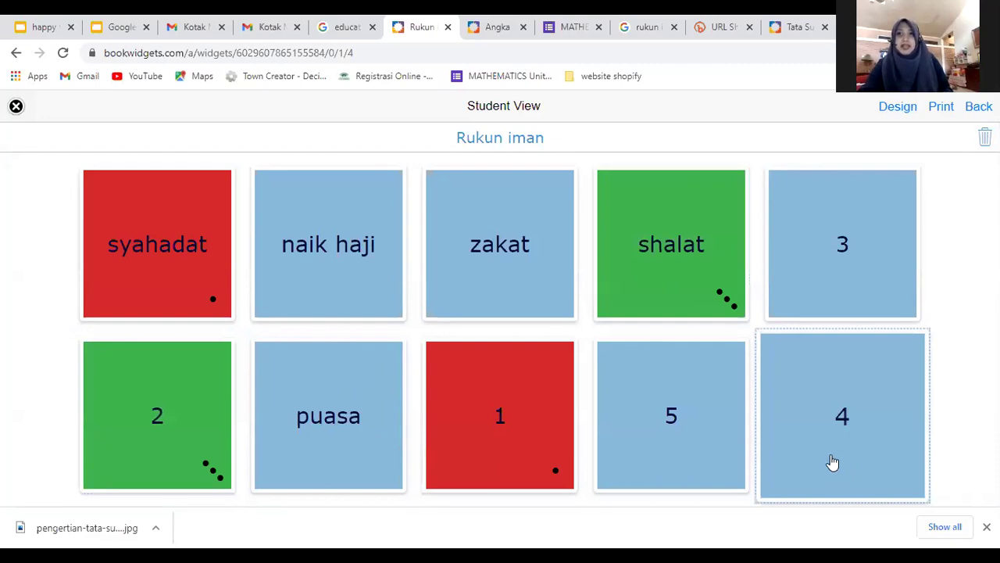
{"action": "left_click", "coordinate": [465, 261]}
{"action": "left_click", "coordinate": [804, 271]}
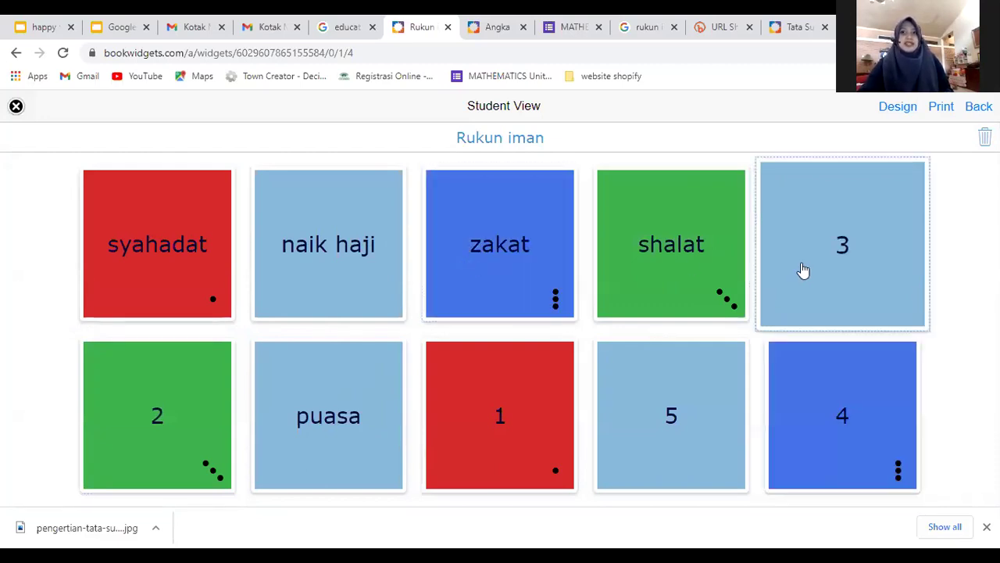
{"action": "left_click", "coordinate": [350, 422]}
{"action": "left_click", "coordinate": [364, 264]}
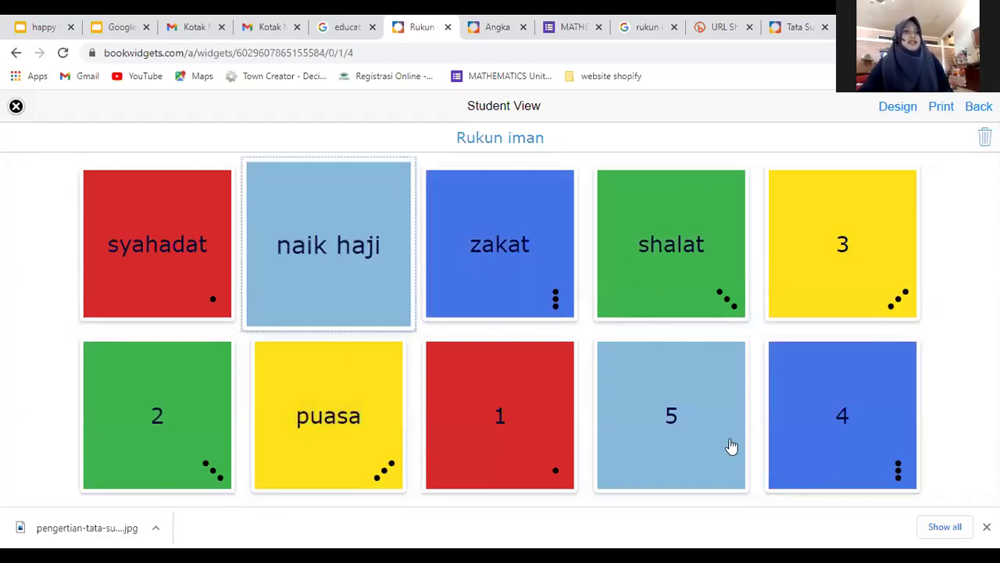
{"action": "left_click", "coordinate": [730, 438]}
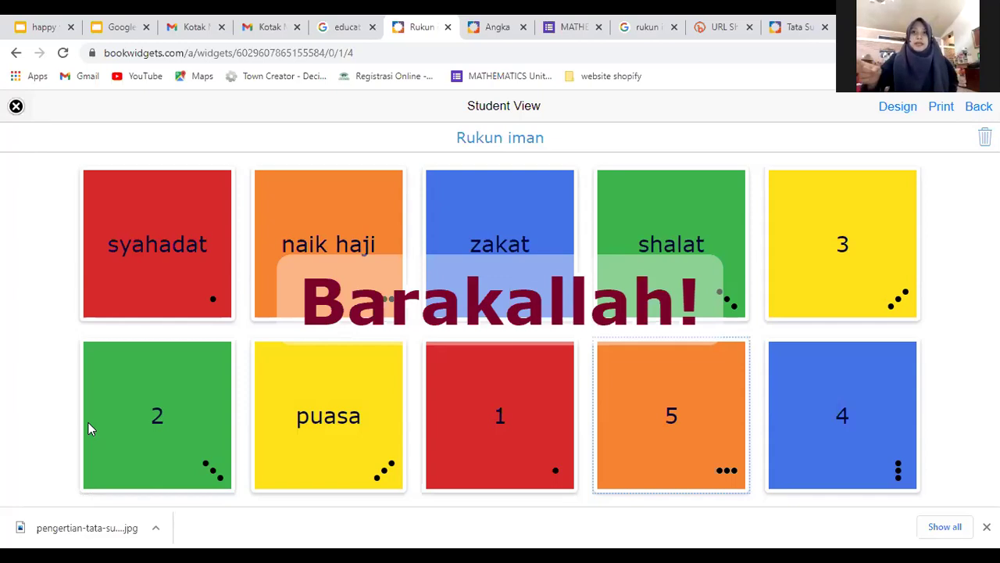
{"action": "left_click", "coordinate": [16, 106]}
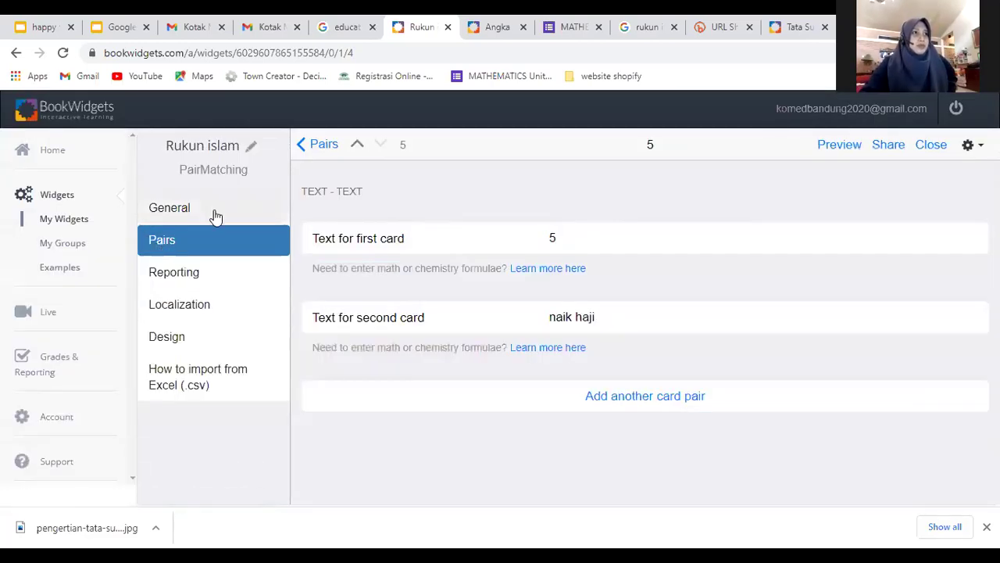
{"action": "left_click", "coordinate": [215, 216]}
Change the title to 'Rukun islam' and generate and select the game's student share link.
{"action": "left_click_drag", "start_coordinate": [615, 306], "coordinate": [585, 305]}
{"action": "type", "text": "islam"}
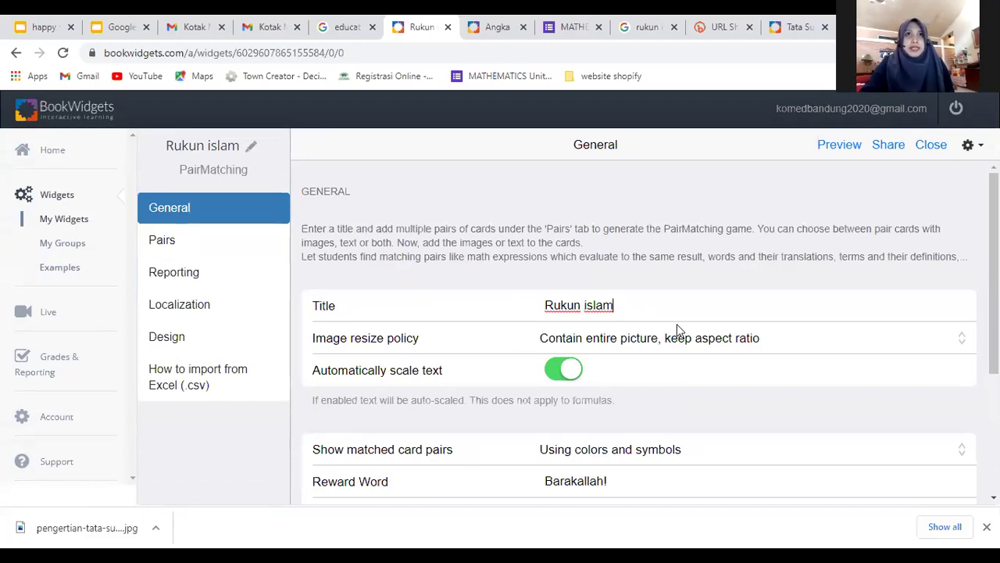
{"action": "left_click", "coordinate": [897, 147]}
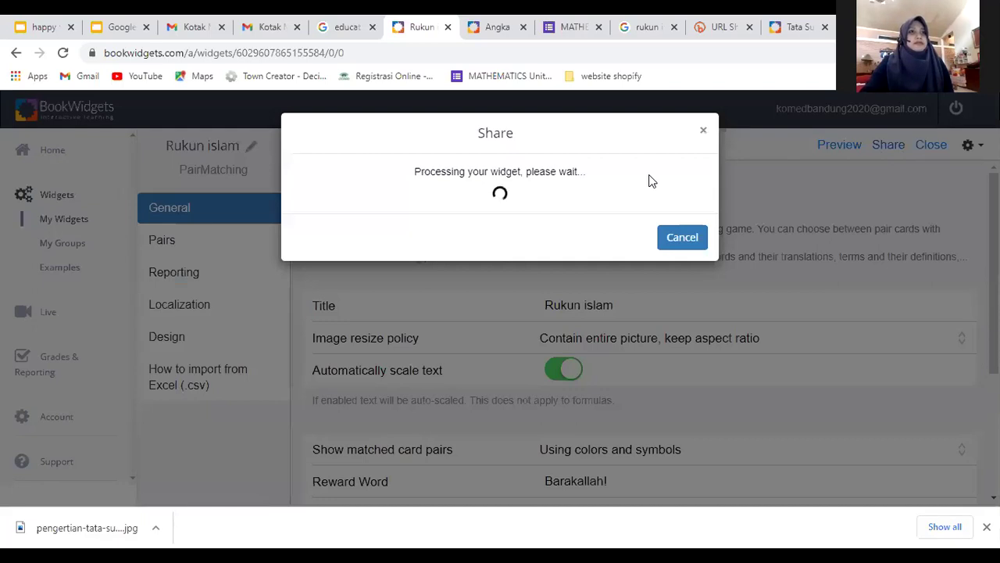
{"action": "left_click", "coordinate": [516, 204]}
{"action": "key", "text": "ctrl+c"}
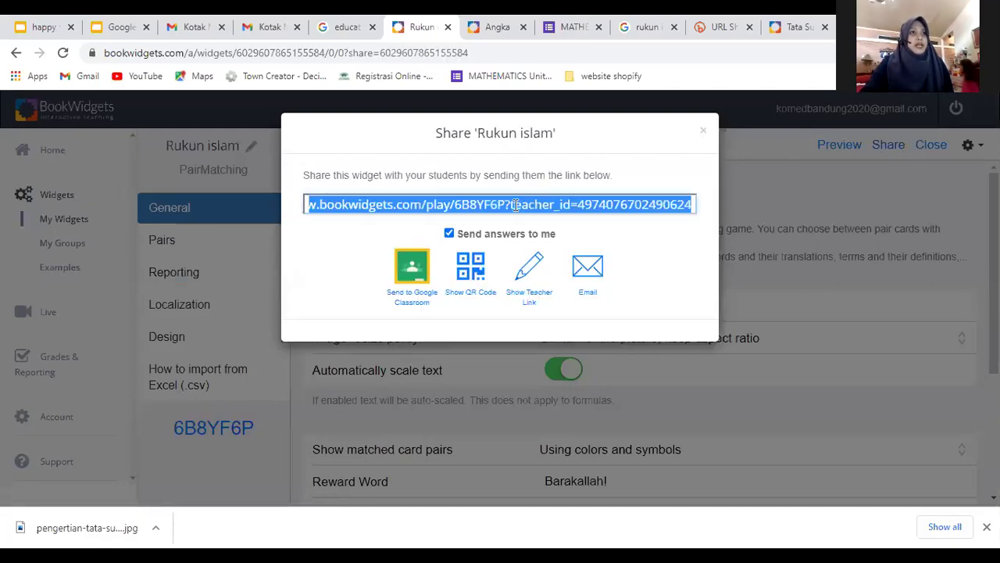
{"action": "left_click", "coordinate": [719, 27]}
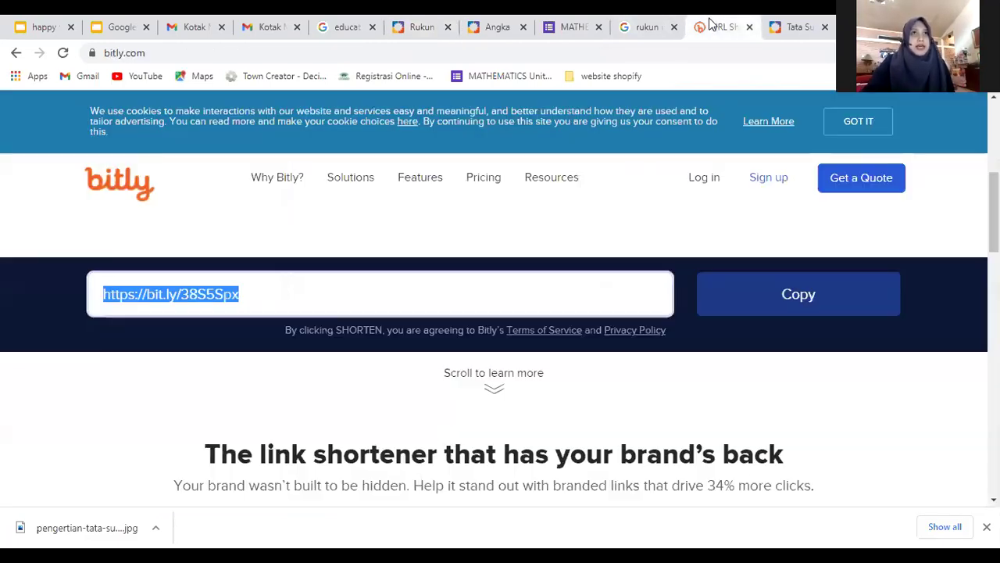
{"action": "left_click", "coordinate": [649, 308]}
{"action": "left_click_drag", "start_coordinate": [417, 290], "coordinate": [8, 295]}
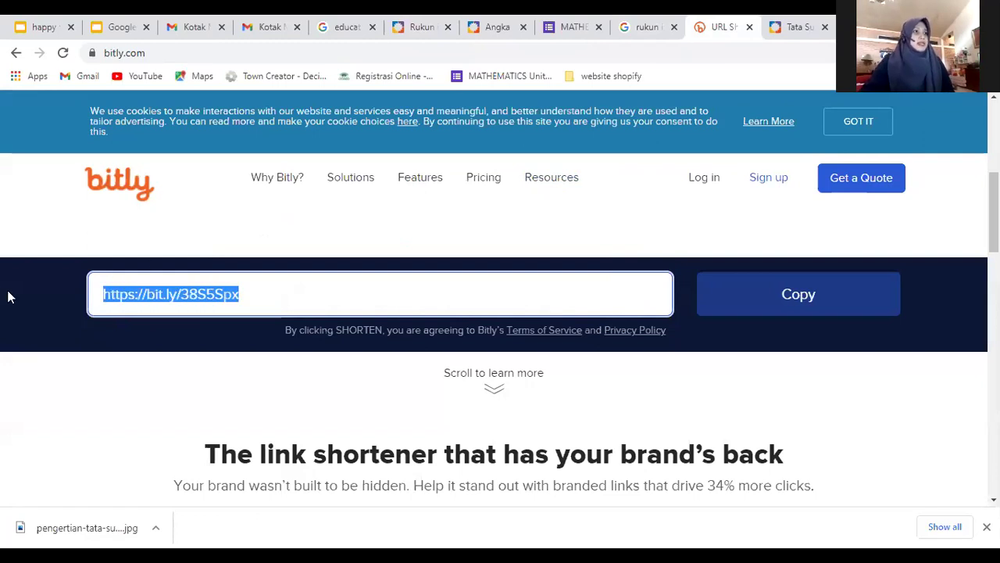
{"action": "key", "text": "ctrl+v"}
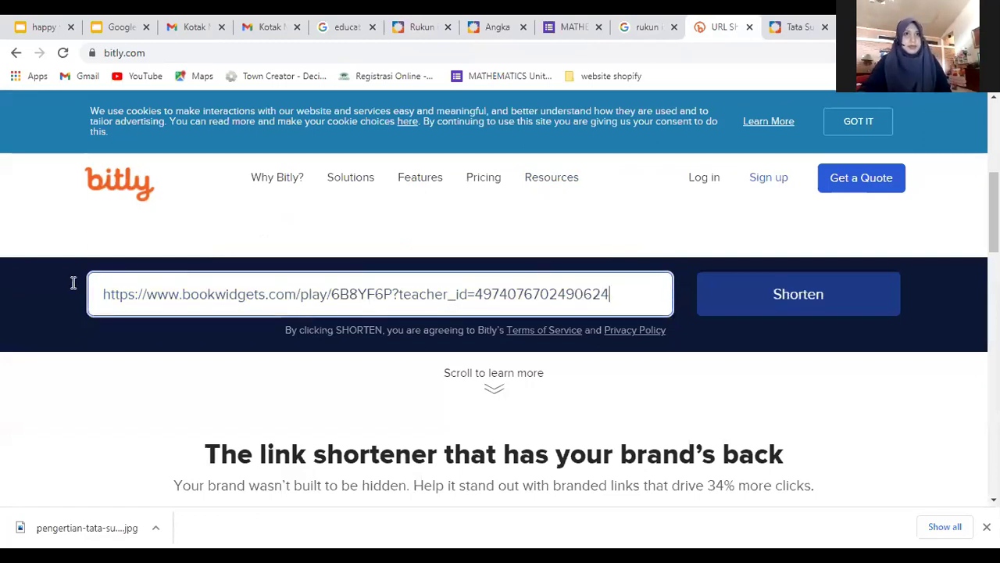
{"action": "left_click", "coordinate": [779, 308]}
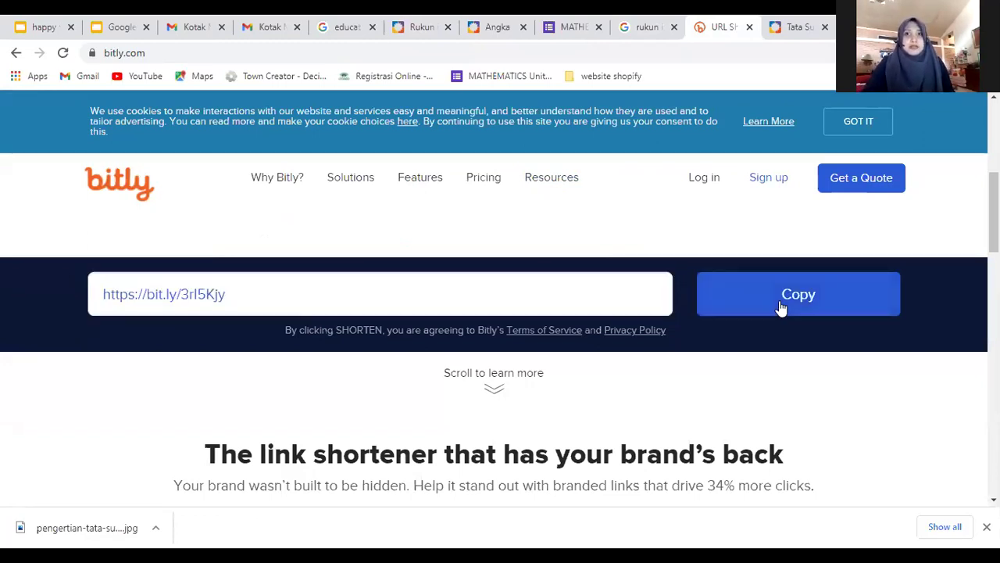
{"action": "left_click_drag", "start_coordinate": [606, 293], "coordinate": [20, 292]}
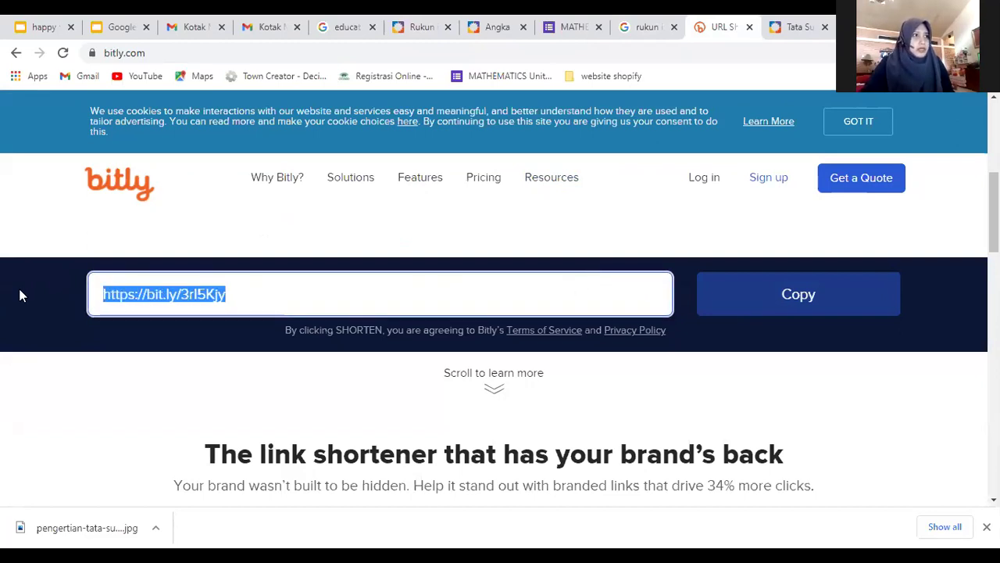
{"action": "key", "text": "ctrl+v"}
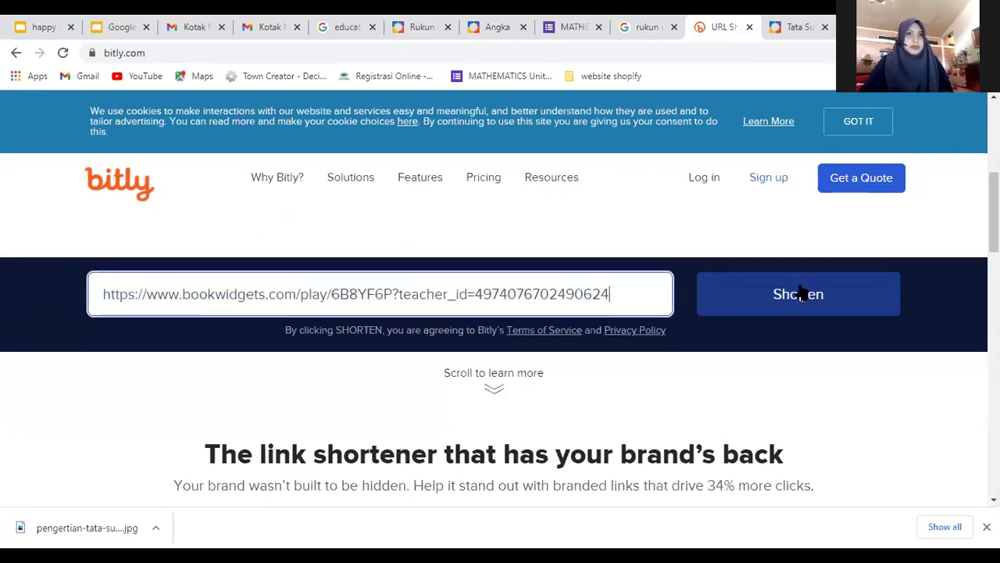
{"action": "left_click", "coordinate": [799, 294]}
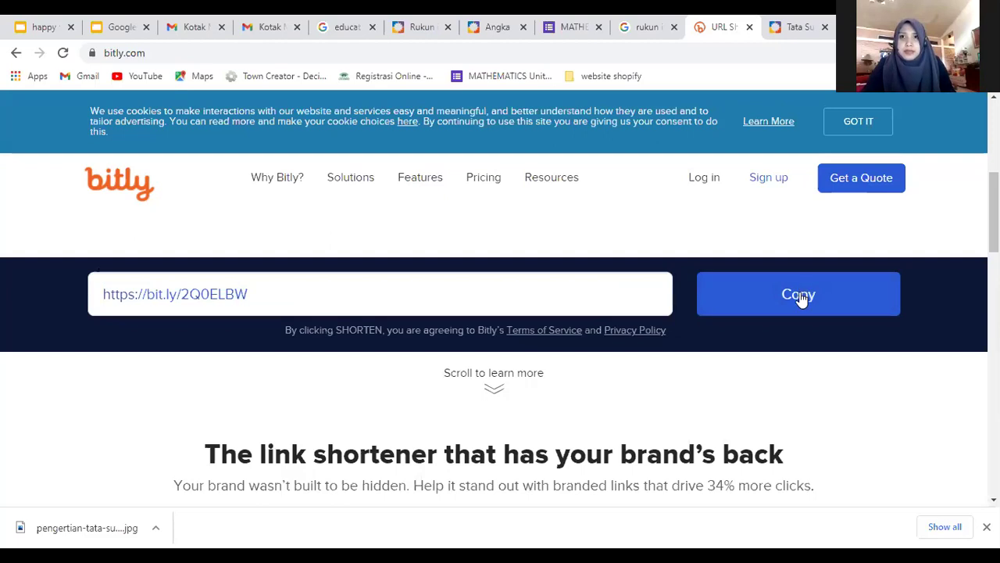
{"action": "left_click", "coordinate": [798, 293]}
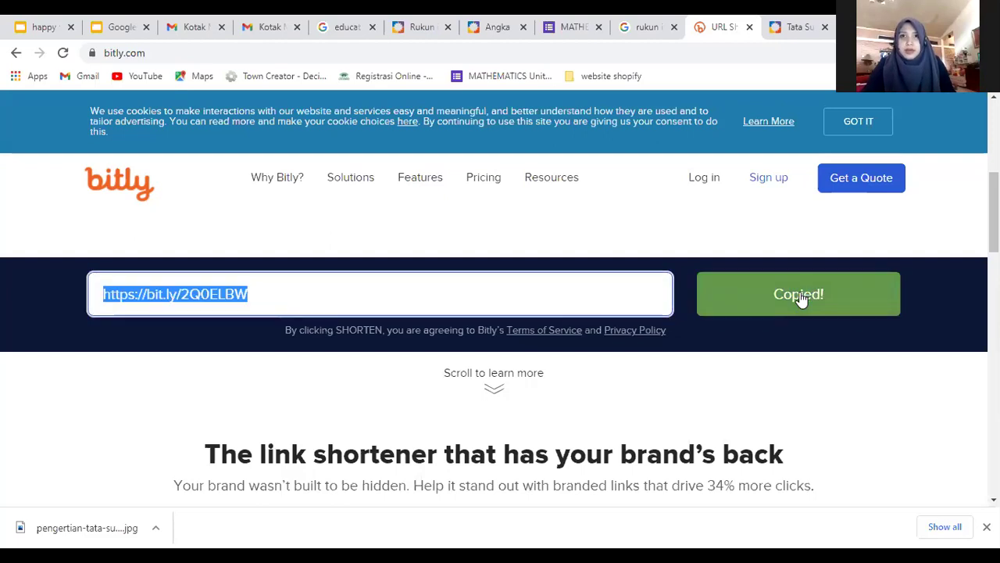
{"action": "left_click", "coordinate": [680, 161]}
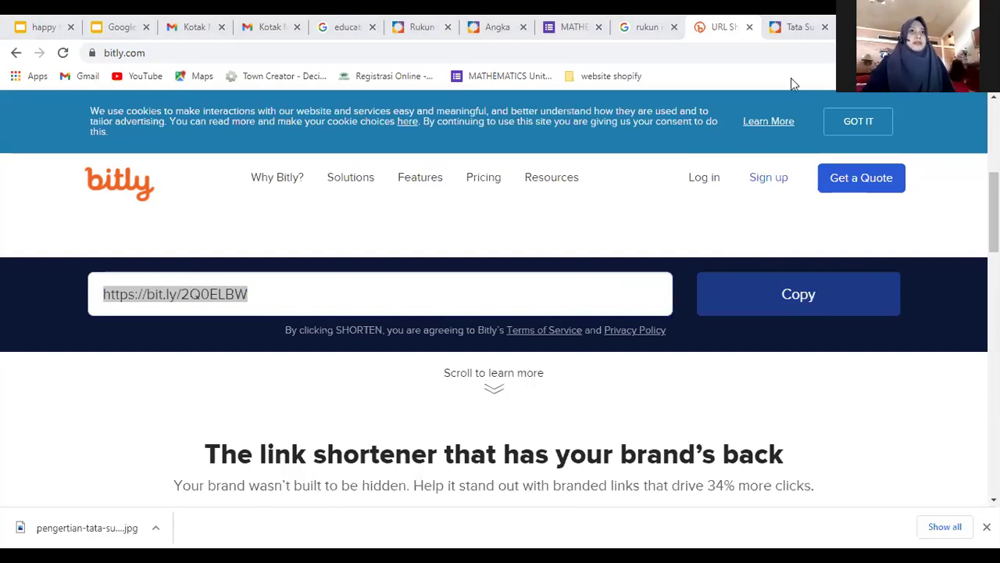
{"action": "left_click", "coordinate": [797, 28]}
{"action": "key", "text": "ctrl+v"}
{"action": "key", "text": "Return"}
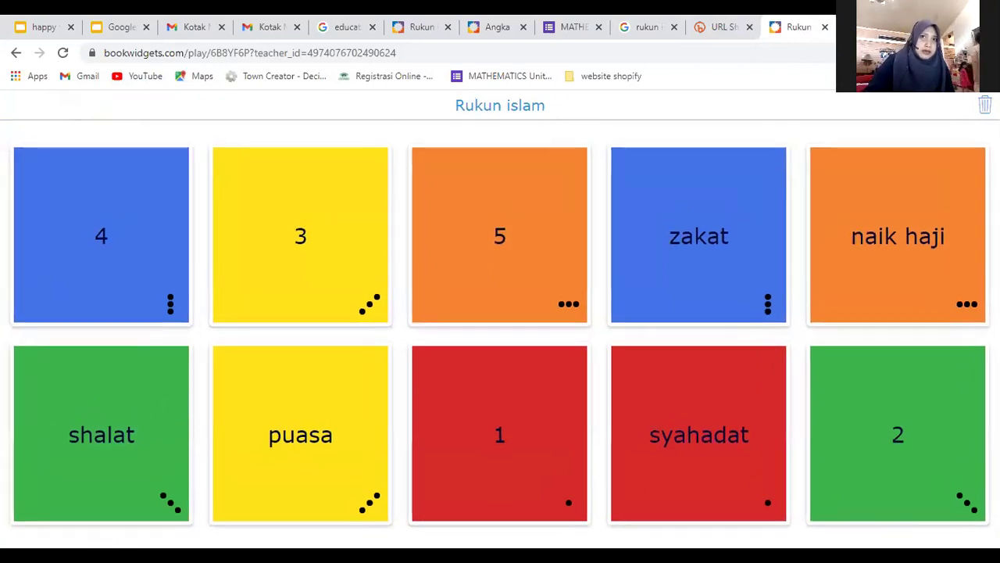
{"action": "left_click", "coordinate": [986, 527]}
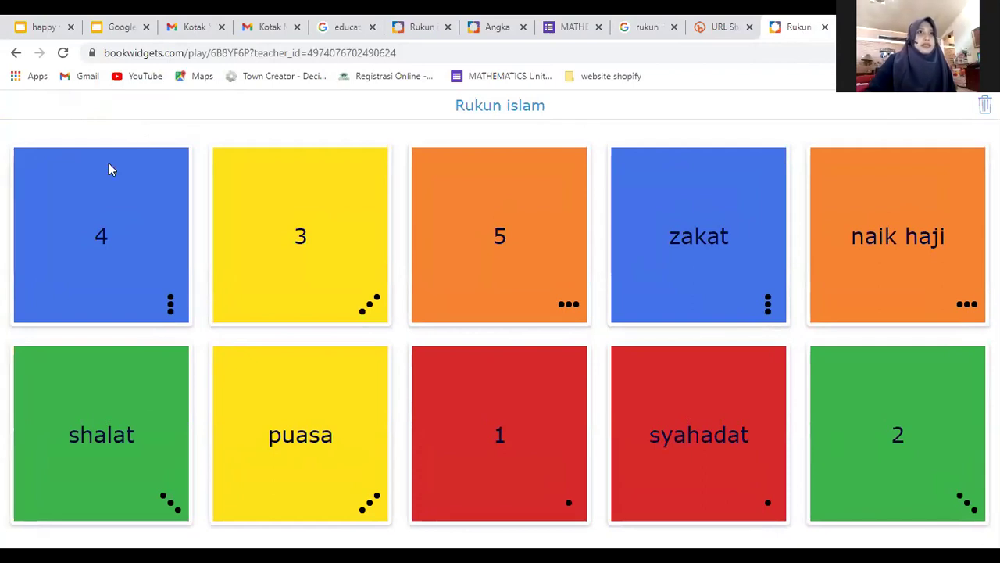
Return to the Rukun islam editor tab and close its share link window.
{"action": "left_click", "coordinate": [425, 19]}
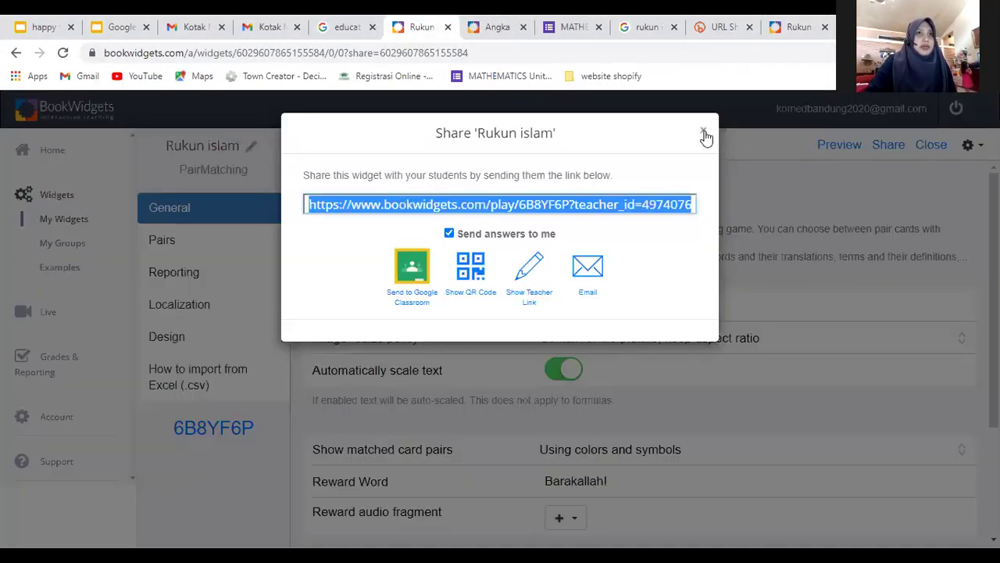
{"action": "left_click", "coordinate": [704, 133]}
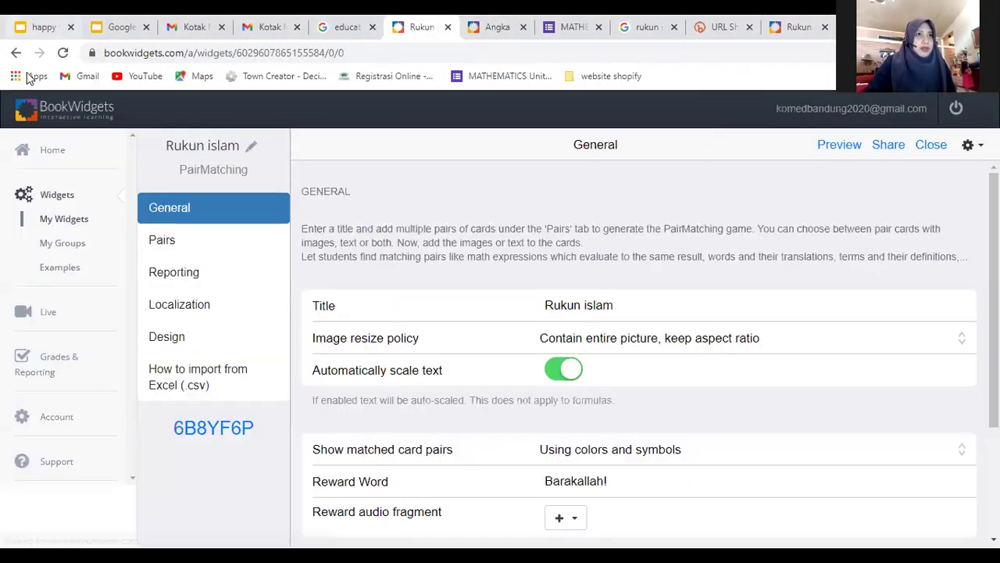
Turn on Allow sharing, Allow PDF download and Save & restore answers in the game's settings.
{"action": "scroll", "coordinate": [612, 296], "scroll_direction": "down", "scroll_amount": 3}
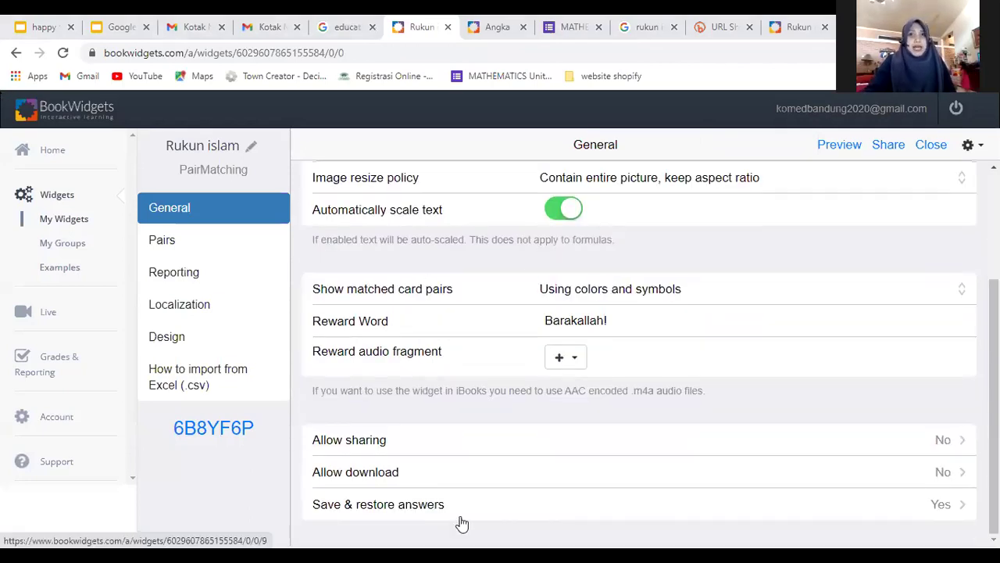
{"action": "left_click", "coordinate": [487, 451]}
{"action": "left_click", "coordinate": [547, 202]}
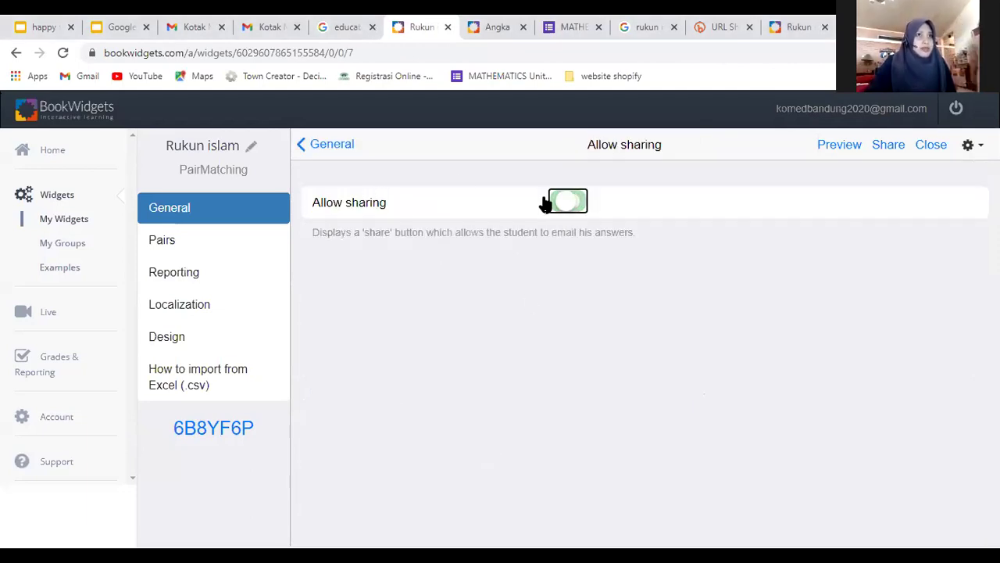
{"action": "left_click", "coordinate": [357, 148]}
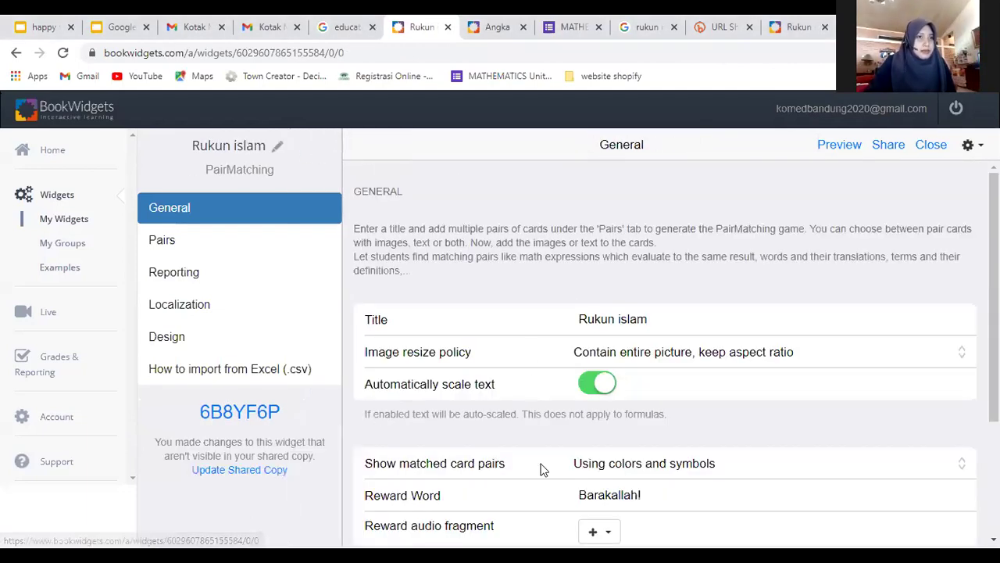
{"action": "scroll", "coordinate": [555, 494], "scroll_direction": "down", "scroll_amount": 3}
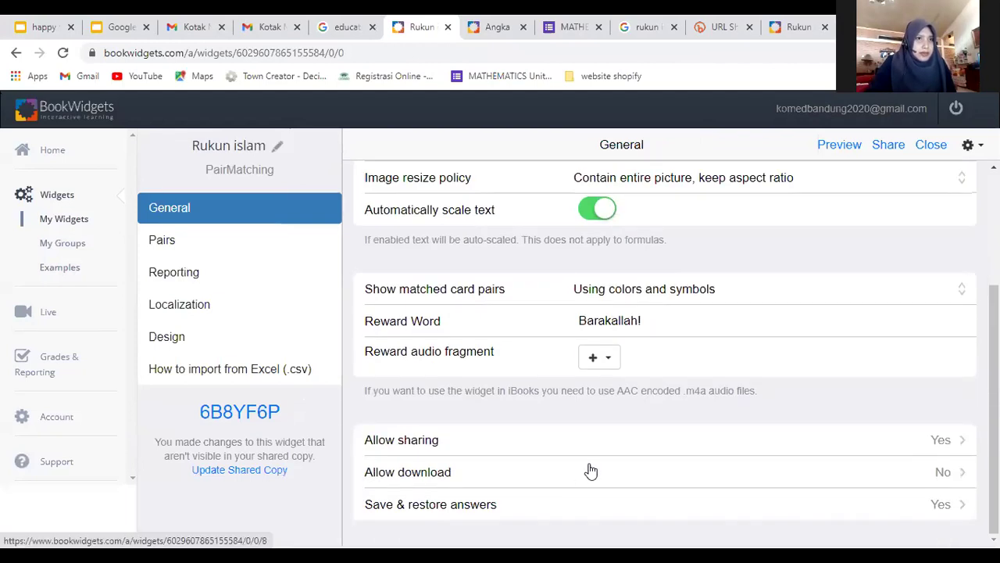
{"action": "left_click", "coordinate": [590, 471]}
{"action": "left_click", "coordinate": [601, 202]}
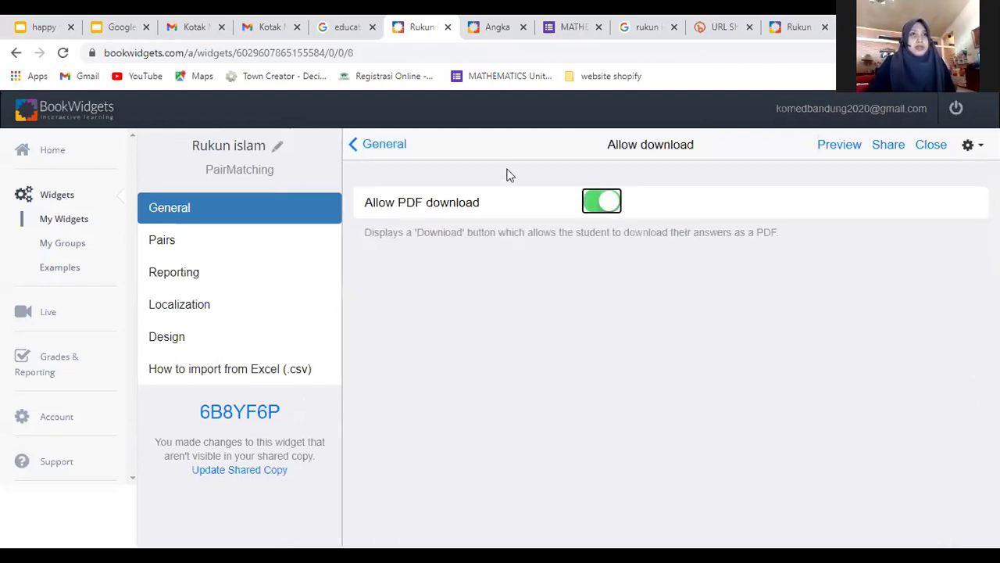
{"action": "left_click", "coordinate": [364, 144]}
{"action": "scroll", "coordinate": [487, 290], "scroll_direction": "down", "scroll_amount": 3}
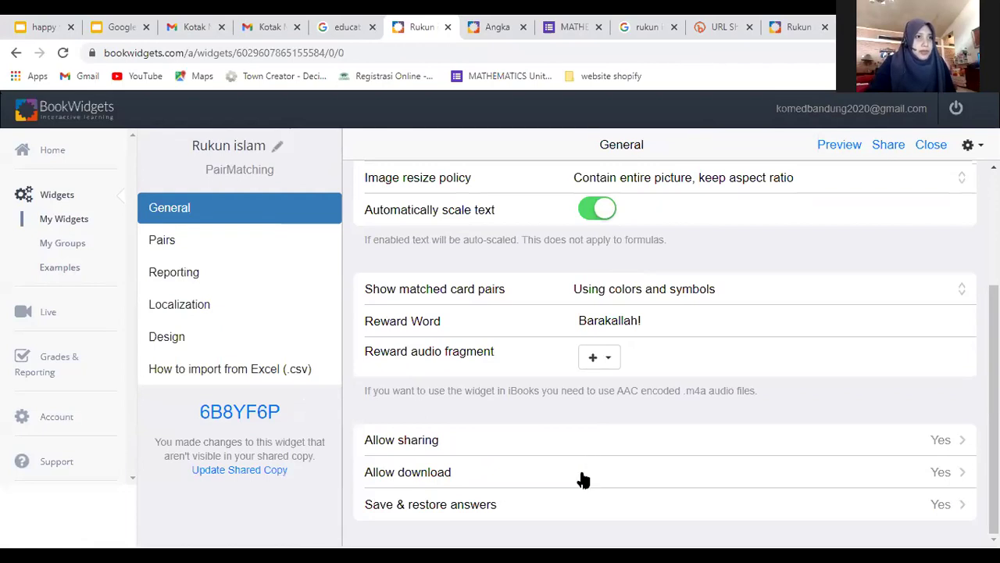
{"action": "left_click", "coordinate": [626, 507]}
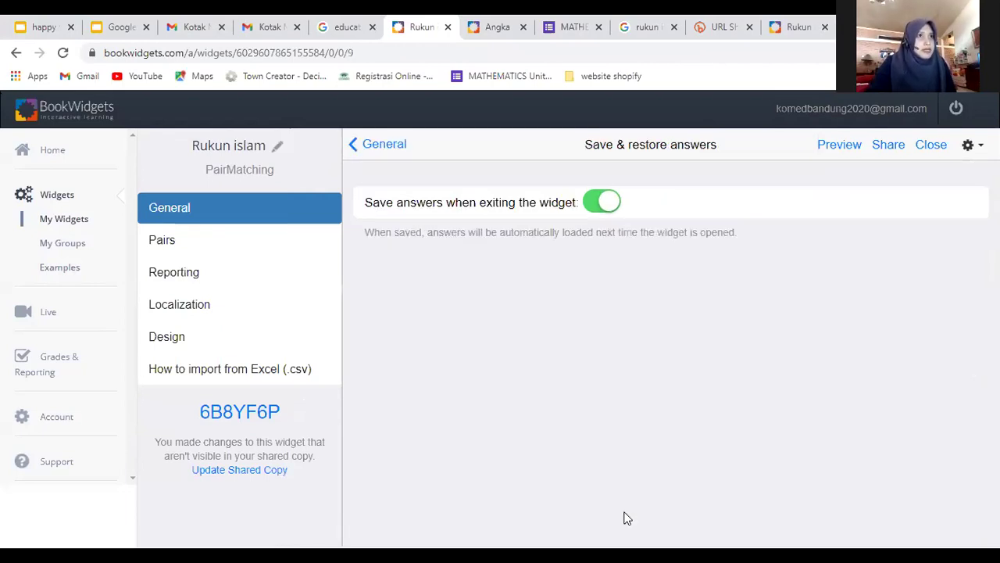
{"action": "left_click", "coordinate": [352, 145]}
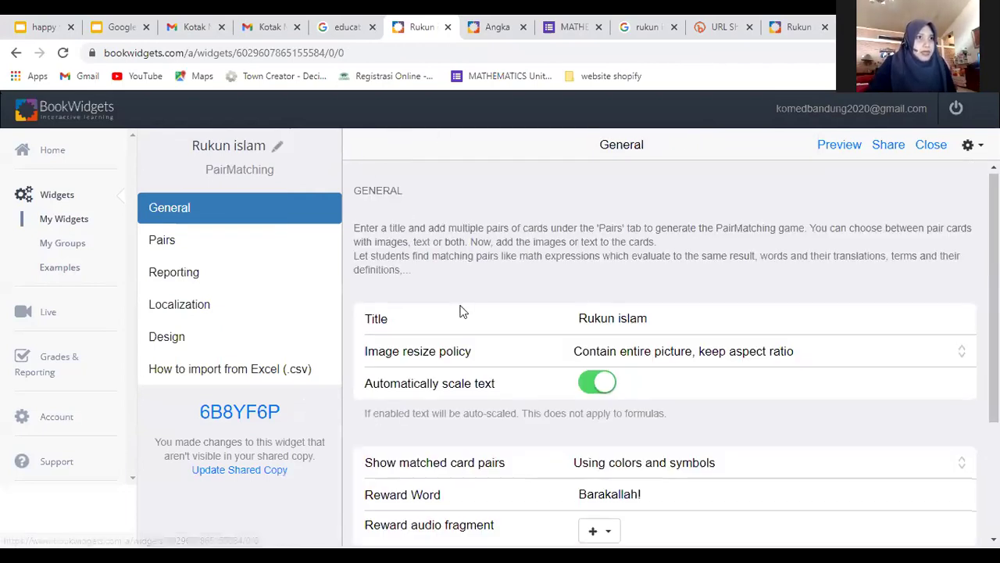
Switch to the game's play tab and paste the short link into its address bar.
{"action": "scroll", "coordinate": [461, 311], "scroll_direction": "down", "scroll_amount": 3}
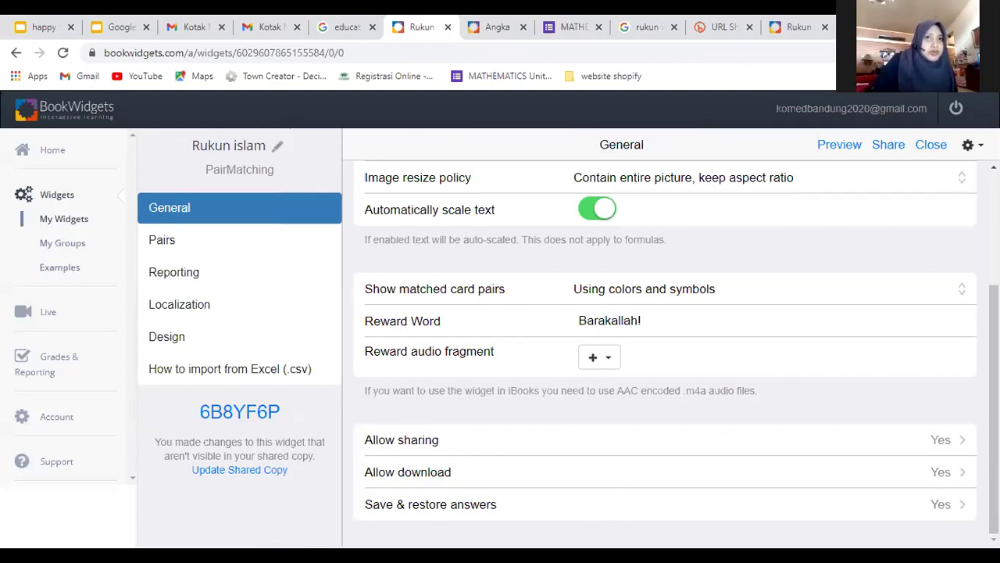
{"action": "scroll", "coordinate": [546, 347], "scroll_direction": "up", "scroll_amount": 3}
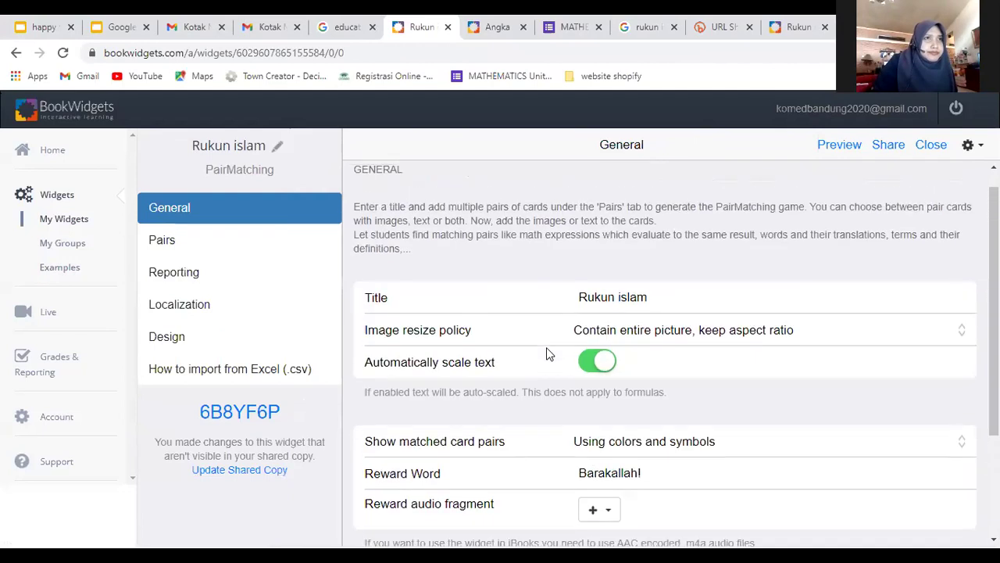
{"action": "left_click", "coordinate": [847, 146]}
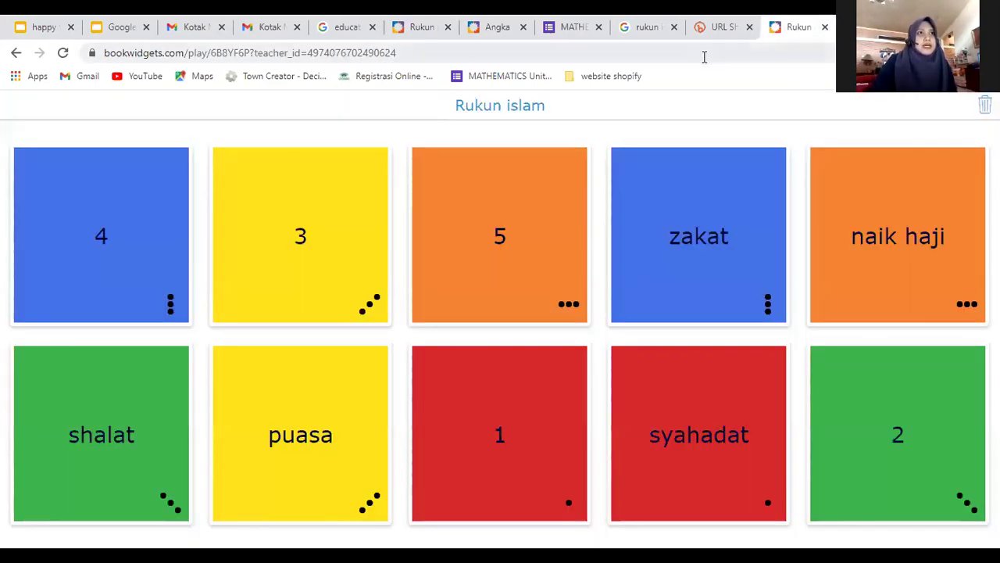
{"action": "left_click", "coordinate": [703, 56]}
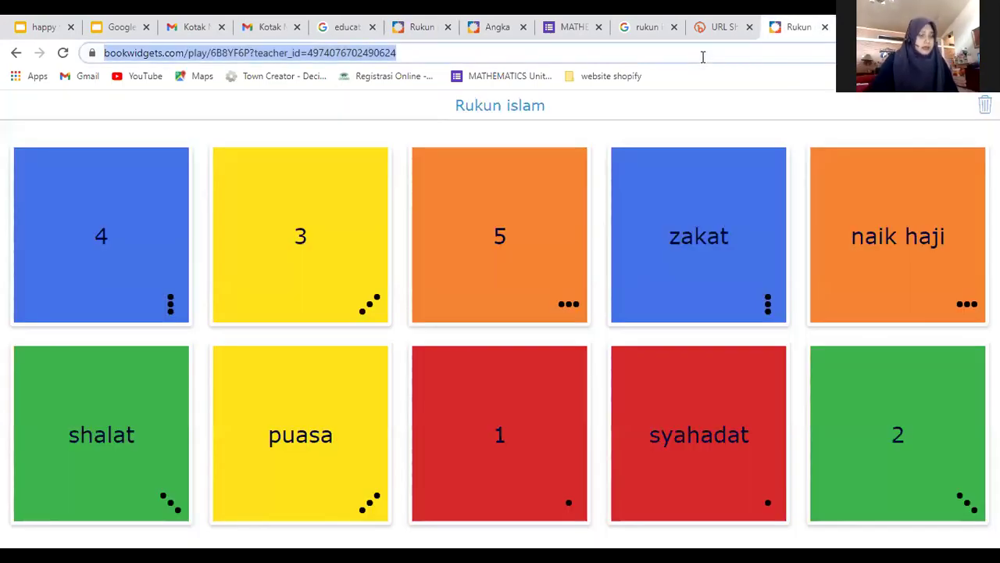
{"action": "type", "text": "https://bit.ly/2Q0ELBW"}
Close the extra game tab and update the Rukun islam widget's shared copy.
{"action": "key", "text": "Return"}
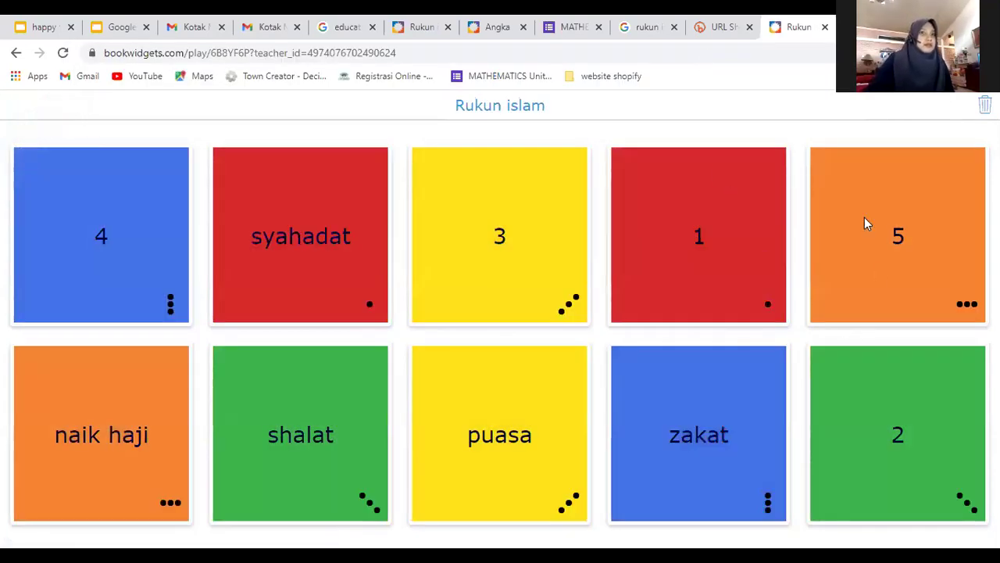
{"action": "left_click", "coordinate": [824, 27]}
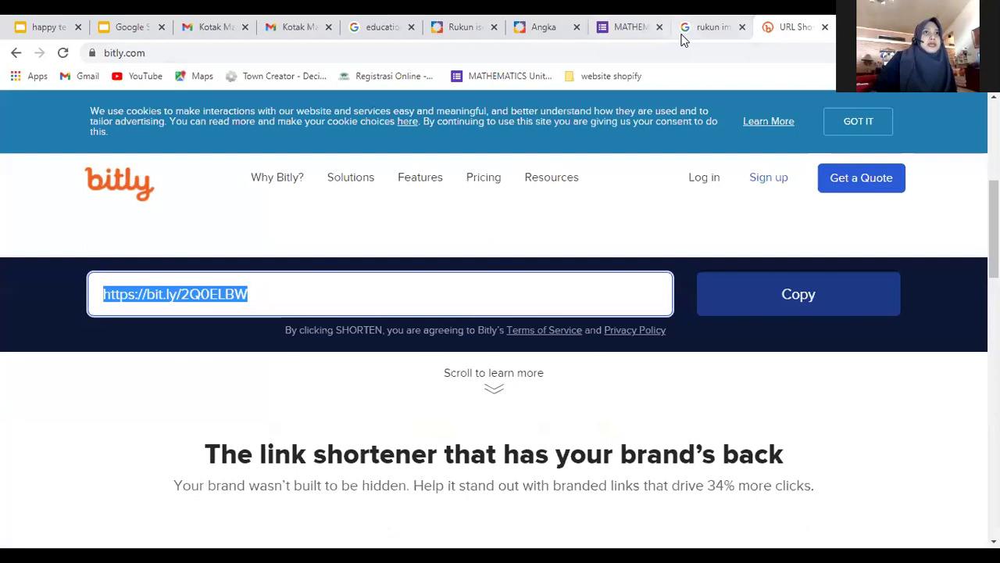
{"action": "left_click", "coordinate": [449, 27]}
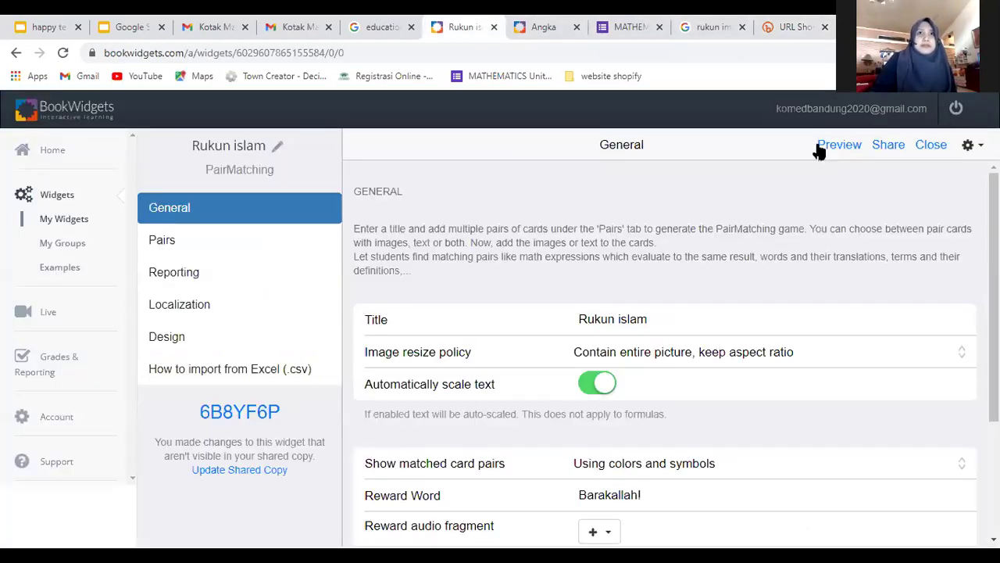
{"action": "left_click", "coordinate": [900, 146]}
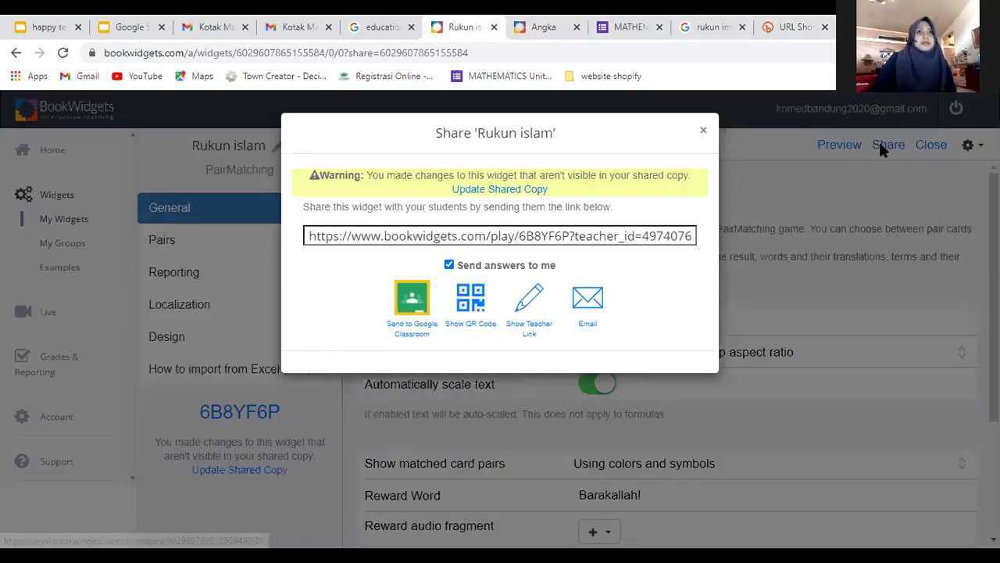
{"action": "left_click", "coordinate": [490, 189]}
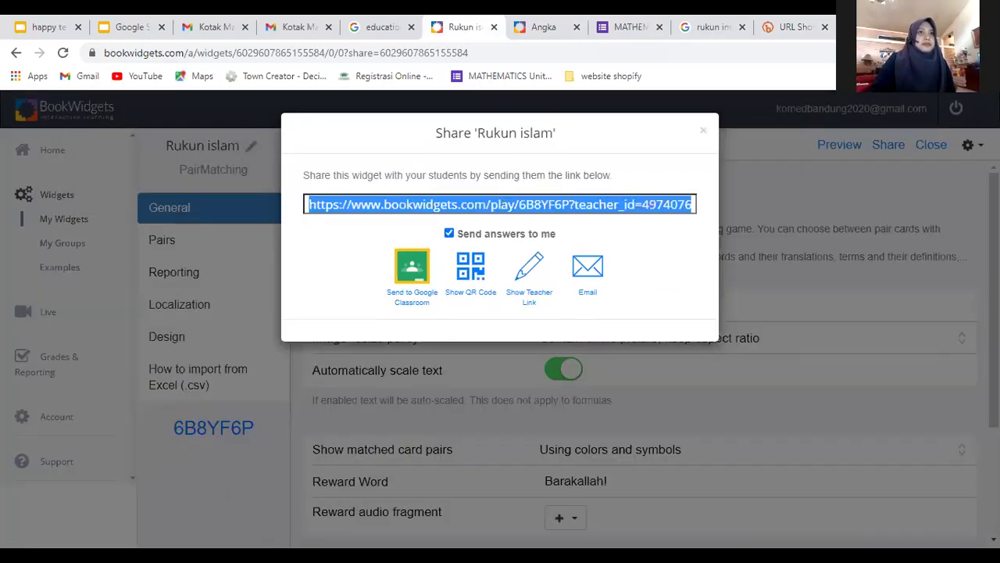
Open the game's bit.ly short link in a new browser tab.
{"action": "key", "text": "ctrl+t"}
{"action": "type", "text": "https://bit.ly/2Q0ELBW"}
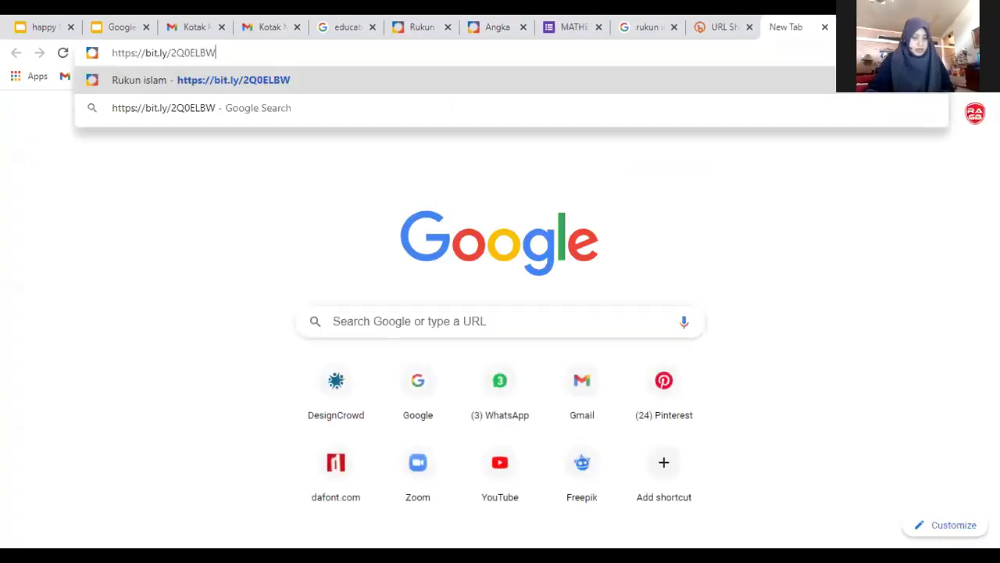
{"action": "key", "text": "Return"}
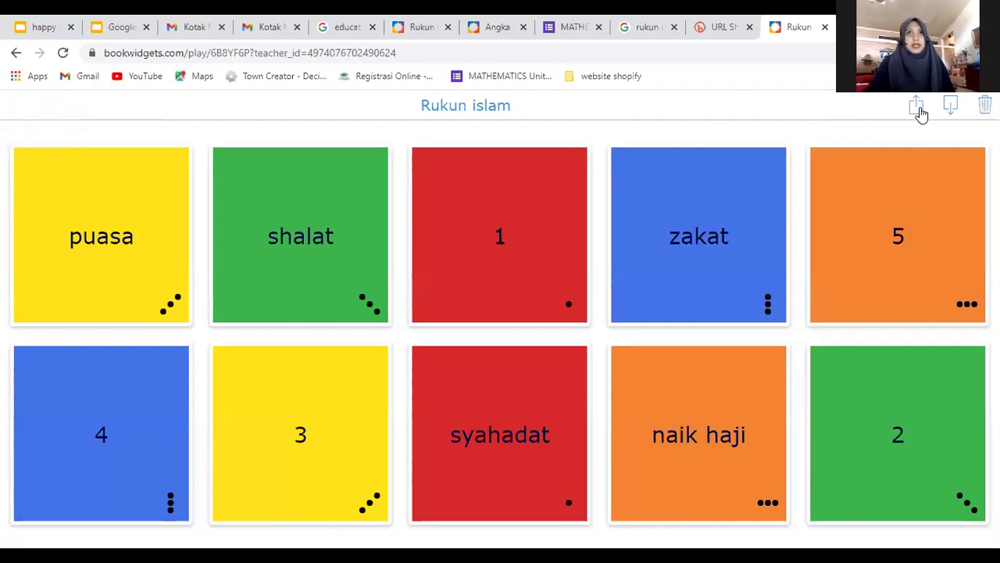
Fill in the student's name and the teacher's e-mail address, send the answers, and confirm.
{"action": "left_click", "coordinate": [919, 108]}
{"action": "left_click", "coordinate": [558, 252]}
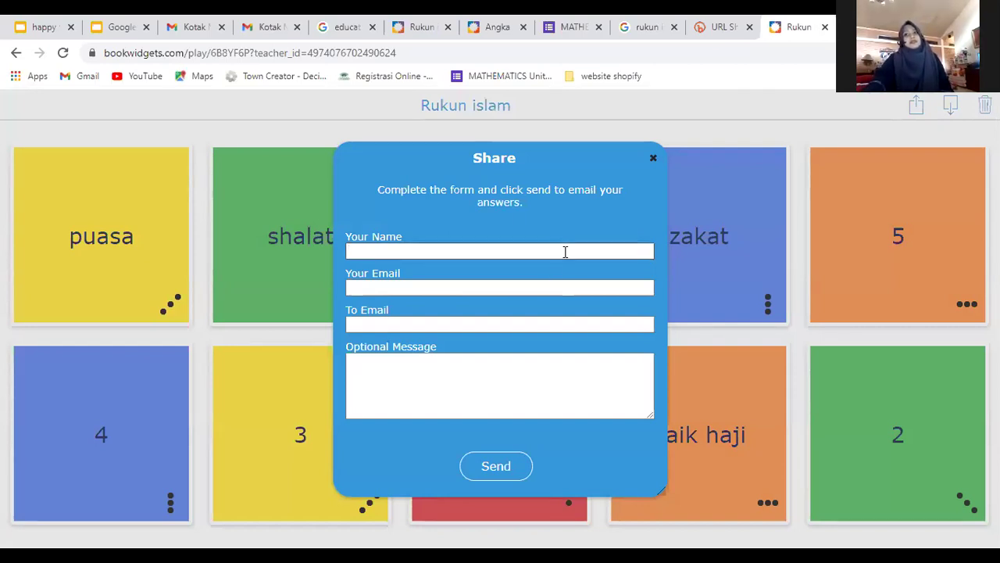
{"action": "type", "text": "ra"}
{"action": "left_click", "coordinate": [554, 286]}
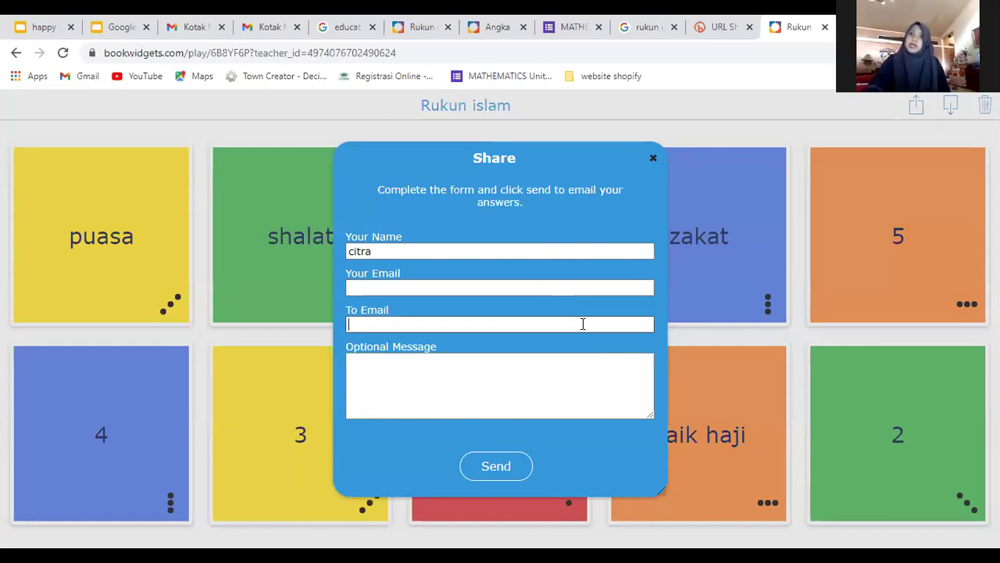
{"action": "left_click", "coordinate": [582, 318]}
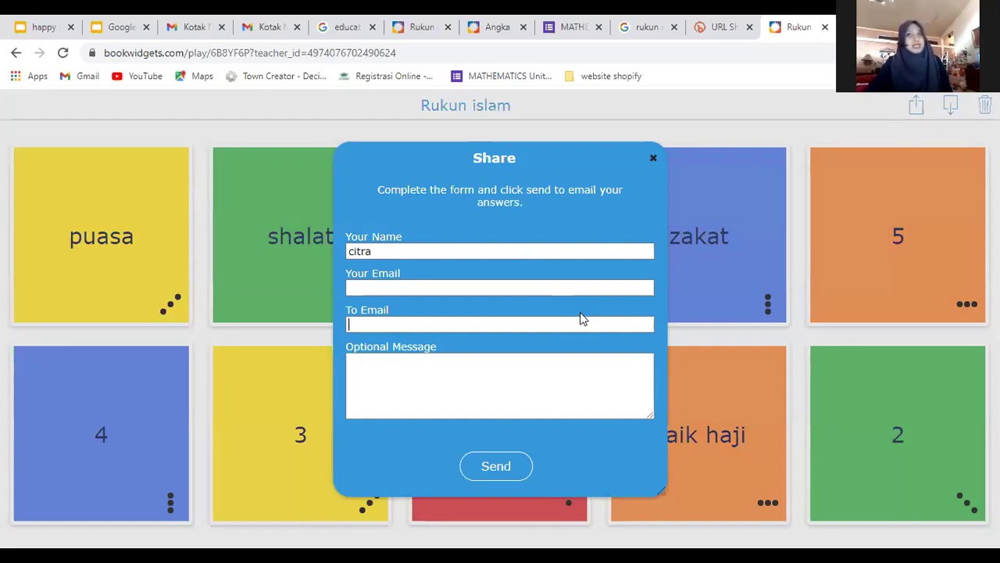
{"action": "left_click", "coordinate": [571, 381]}
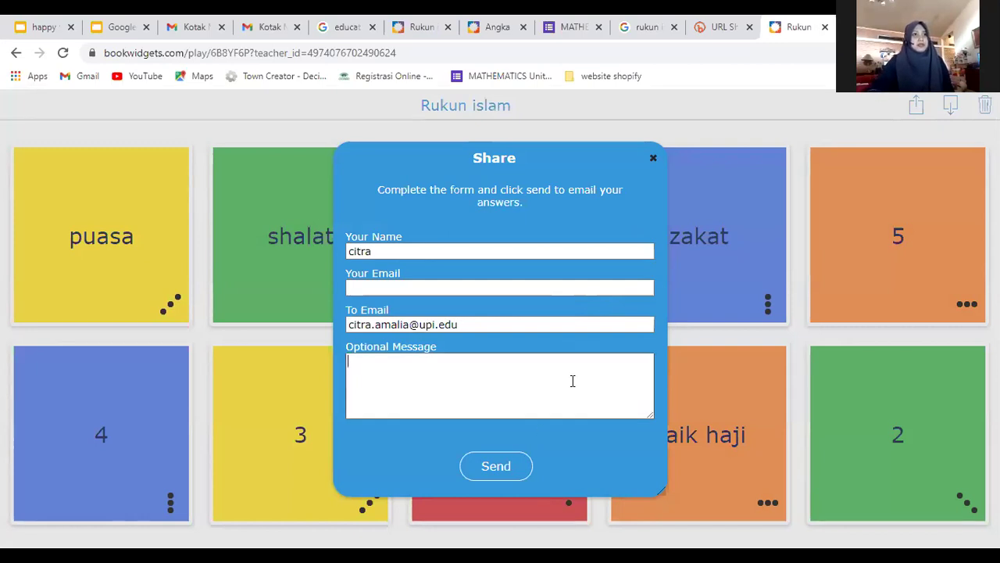
{"action": "left_click", "coordinate": [504, 471]}
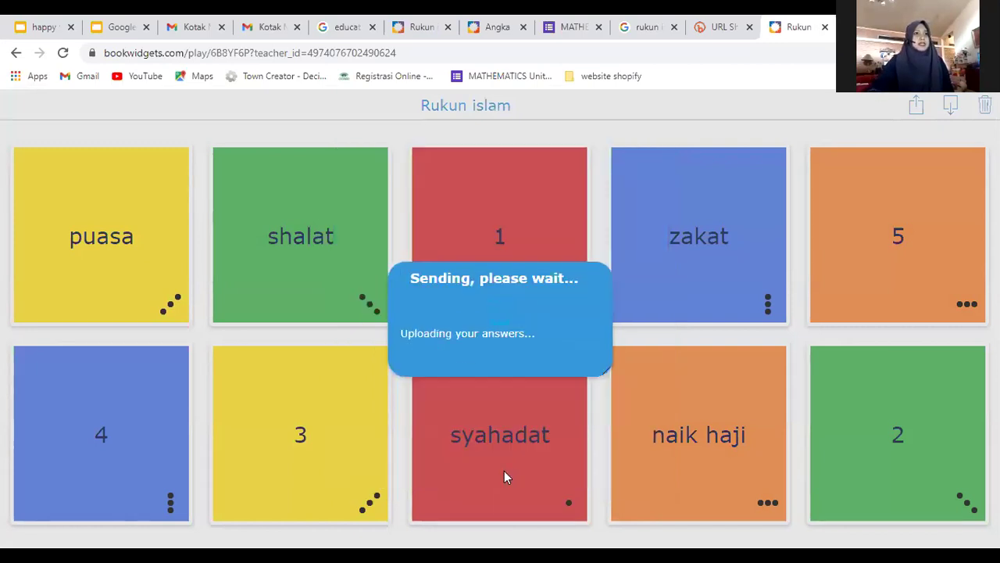
{"action": "left_click", "coordinate": [510, 345]}
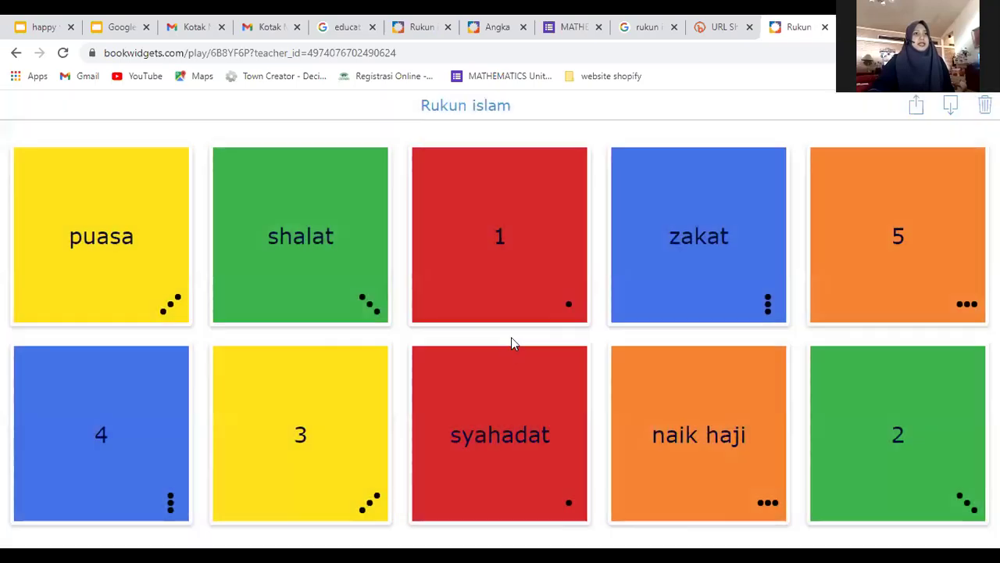
{"action": "left_click", "coordinate": [268, 23]}
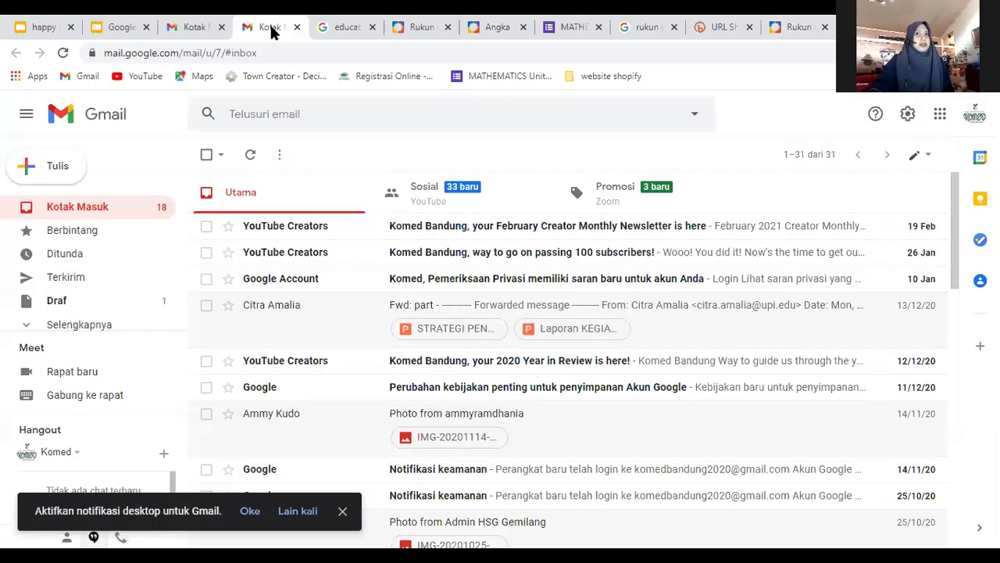
Switch to the recipient's Gmail account and preview the Student Work - Rukun islam PDF attachment.
{"action": "left_click", "coordinate": [198, 21]}
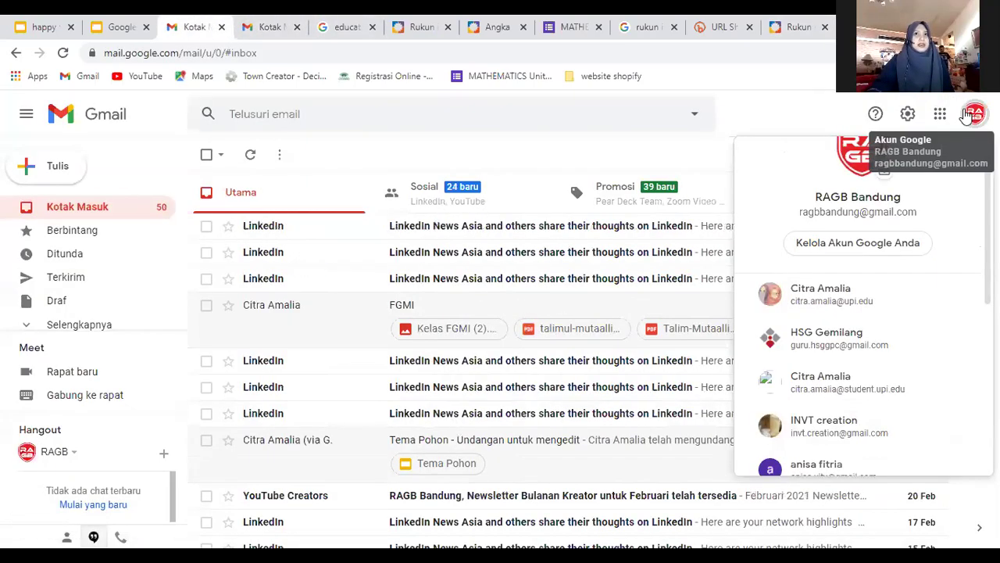
{"action": "left_click", "coordinate": [893, 304]}
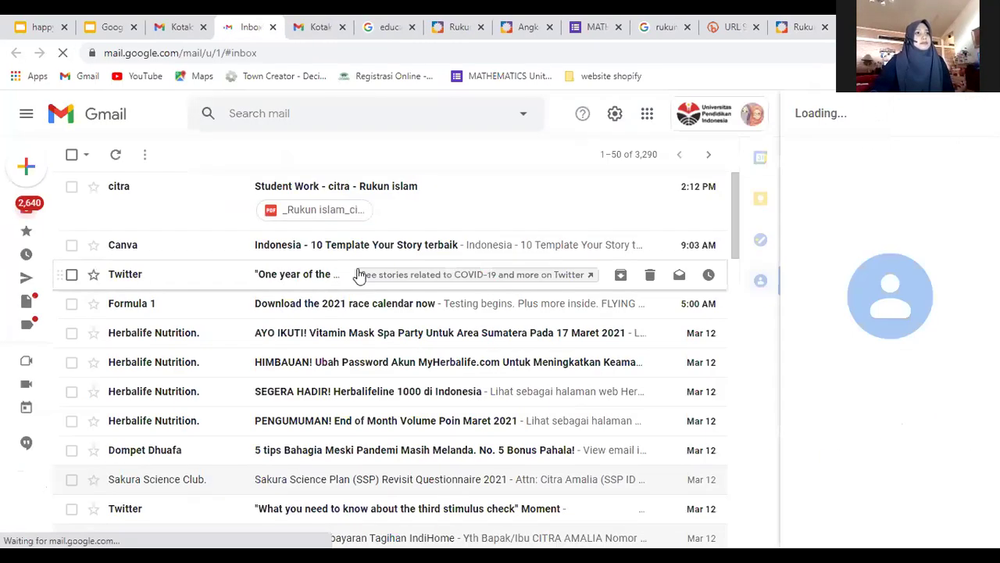
{"action": "left_click", "coordinate": [447, 206]}
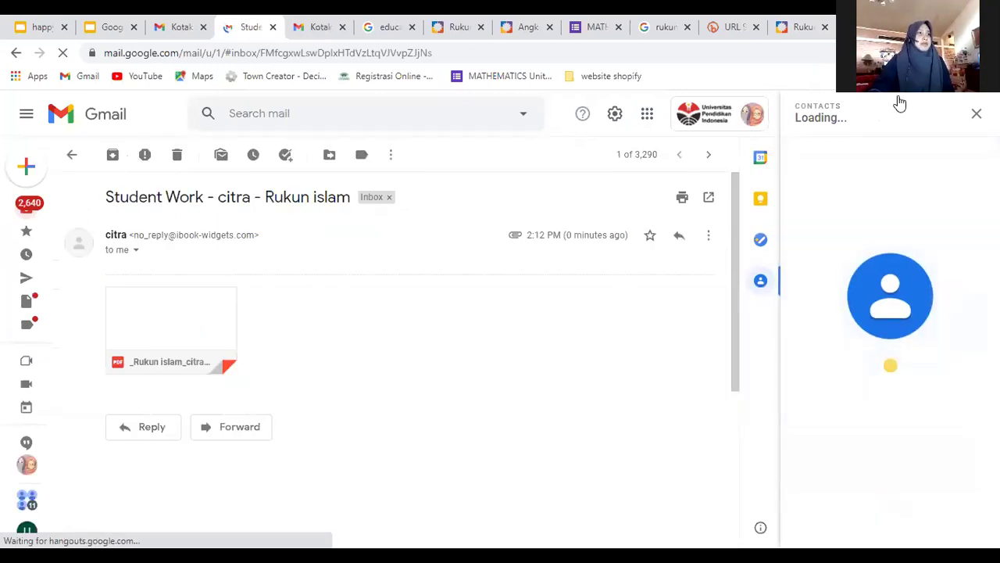
{"action": "left_click", "coordinate": [171, 328]}
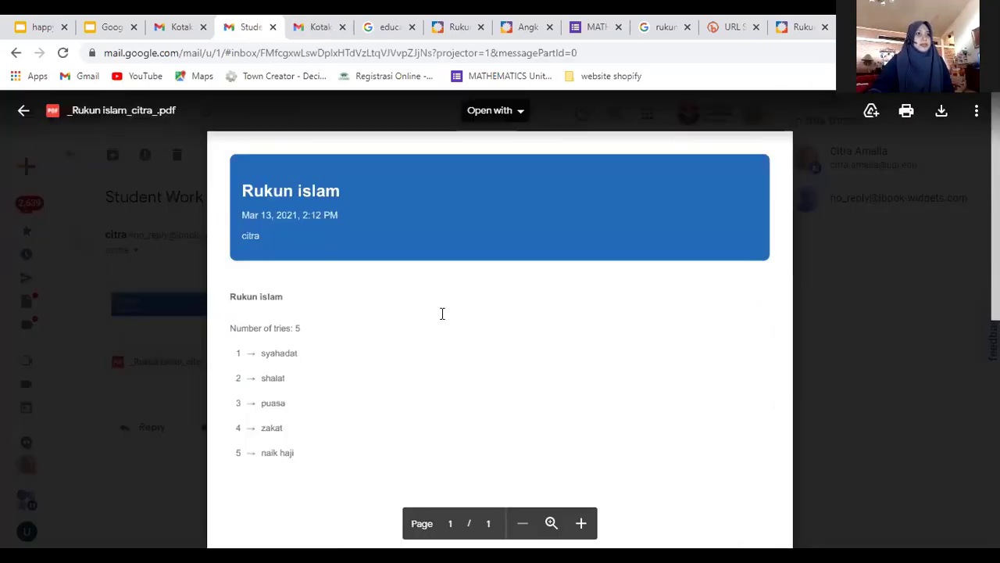
Scroll through the PDF showing 5 tries and the five matched pairs.
{"action": "scroll", "coordinate": [290, 237], "scroll_direction": "down", "scroll_amount": 1}
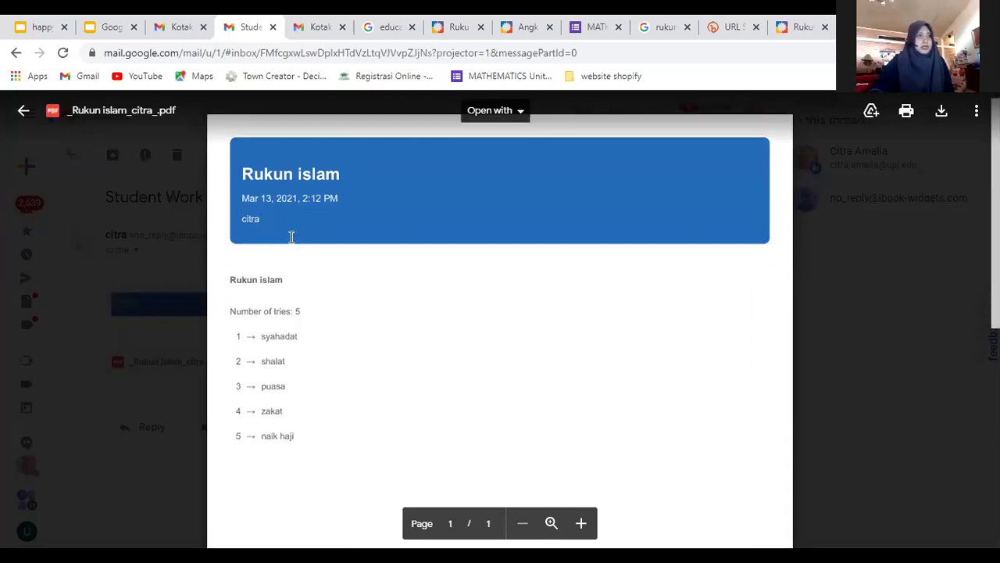
{"action": "scroll", "coordinate": [247, 270], "scroll_direction": "down", "scroll_amount": 1}
{"action": "scroll", "coordinate": [323, 294], "scroll_direction": "up", "scroll_amount": 1}
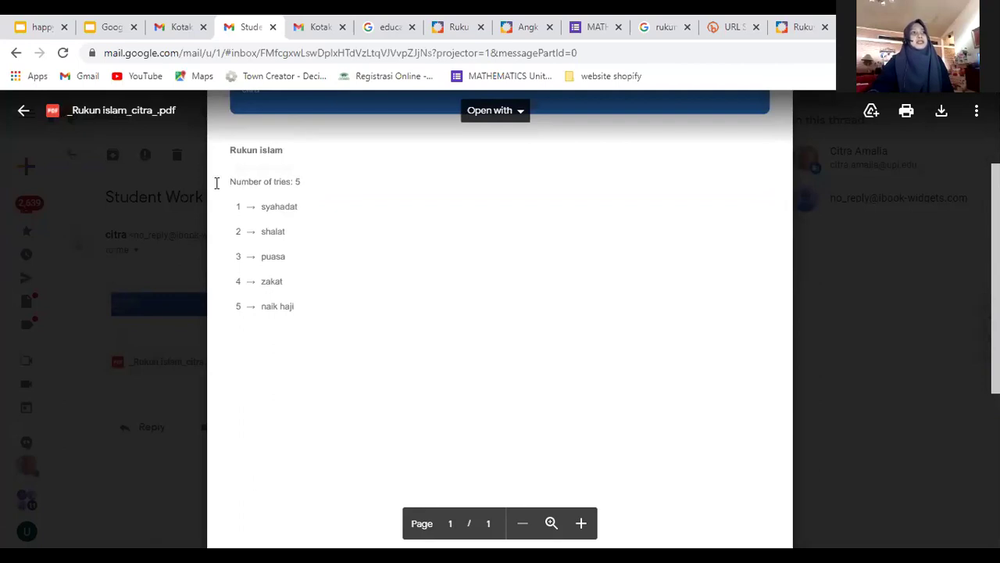
{"action": "scroll", "coordinate": [333, 236], "scroll_direction": "up", "scroll_amount": 1}
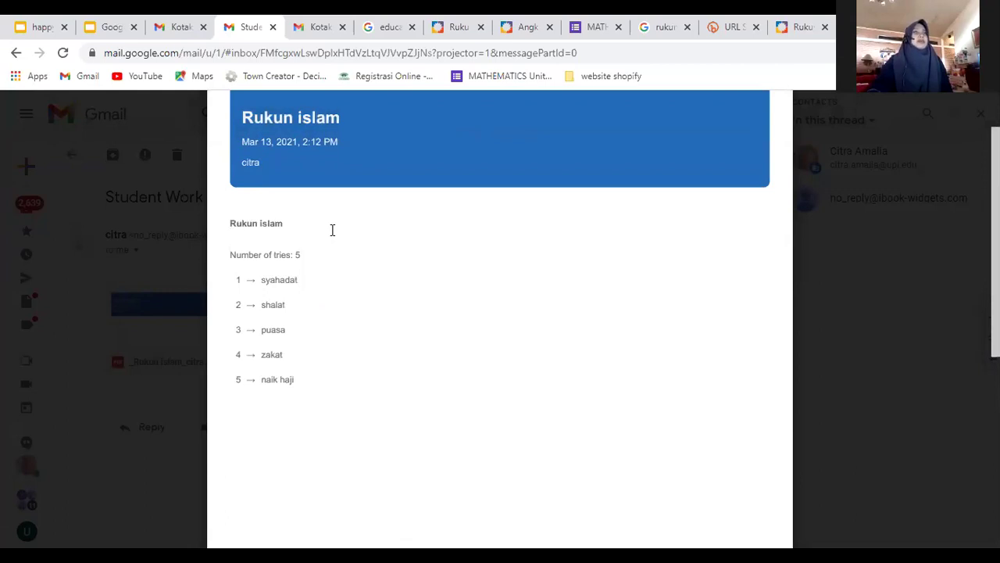
{"action": "scroll", "coordinate": [340, 230], "scroll_direction": "up", "scroll_amount": 1}
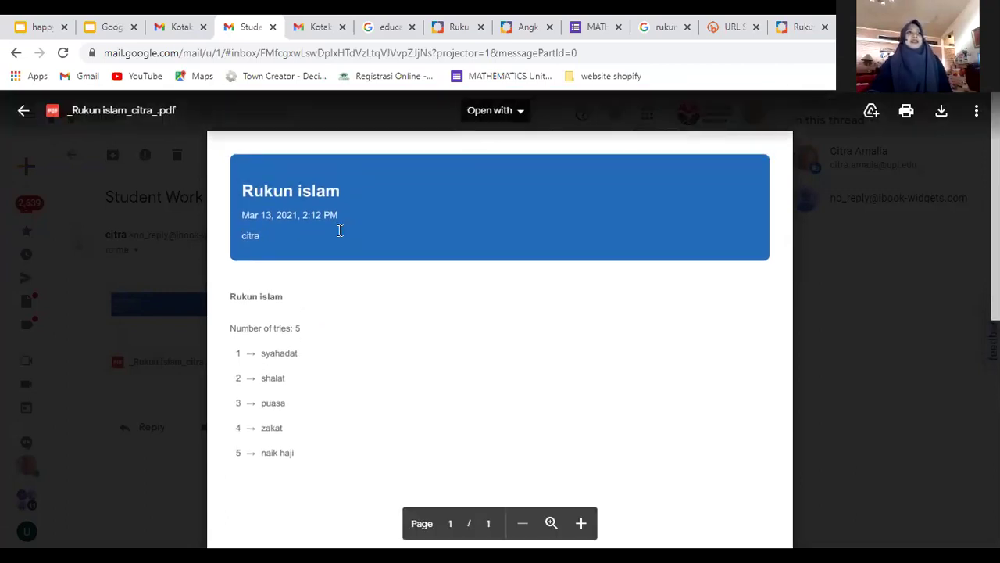
{"action": "scroll", "coordinate": [342, 233], "scroll_direction": "down", "scroll_amount": 1}
{"action": "scroll", "coordinate": [343, 233], "scroll_direction": "up", "scroll_amount": 1}
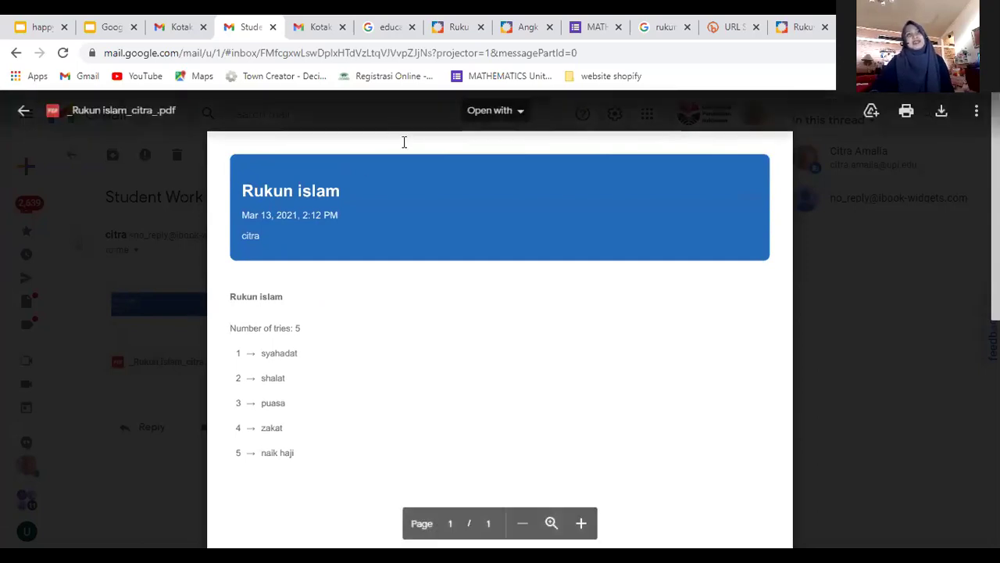
Return to the Rukun islam game, reopen the answer e-mail form, move it left and close it.
{"action": "left_click", "coordinate": [462, 23]}
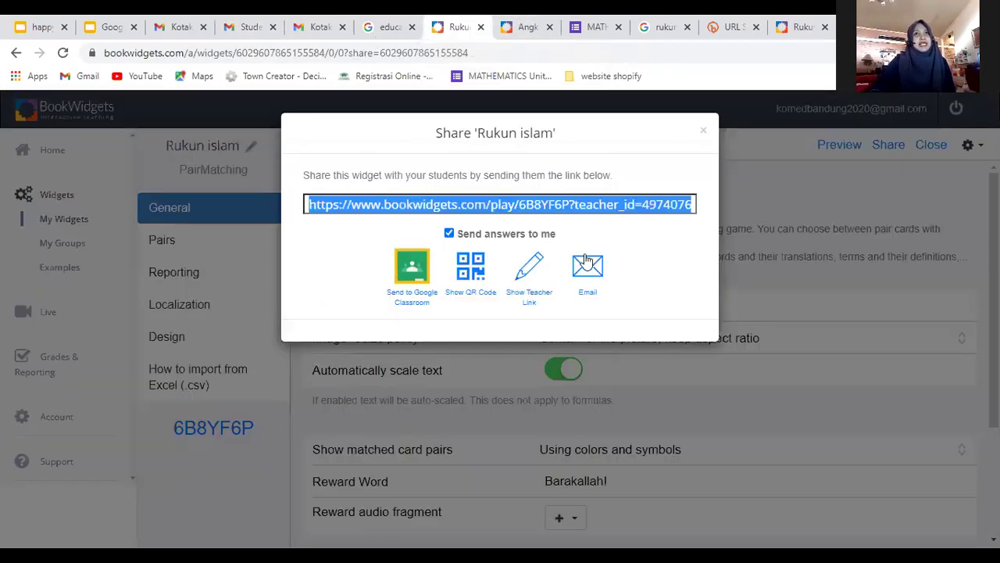
{"action": "left_click", "coordinate": [801, 27]}
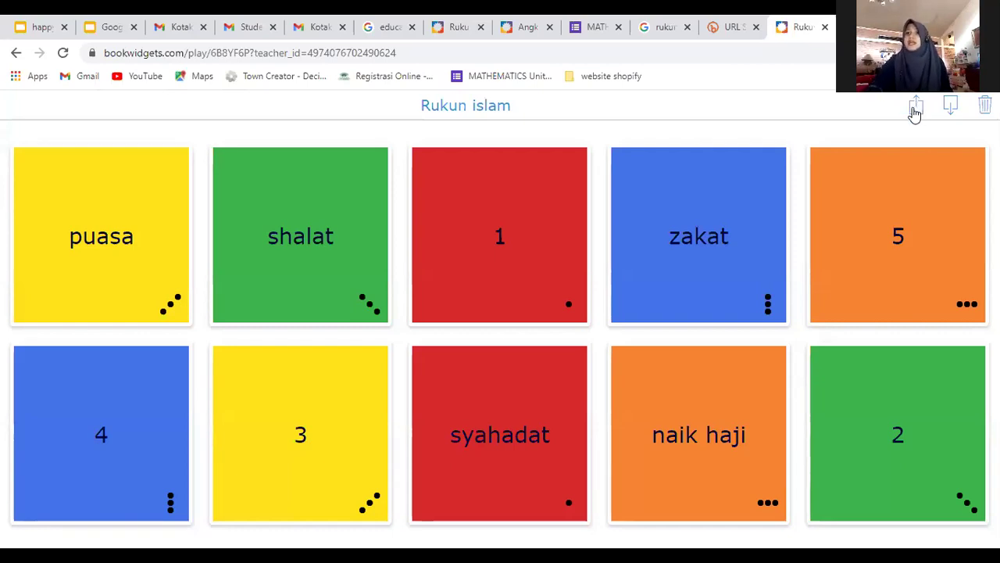
{"action": "left_click", "coordinate": [915, 111]}
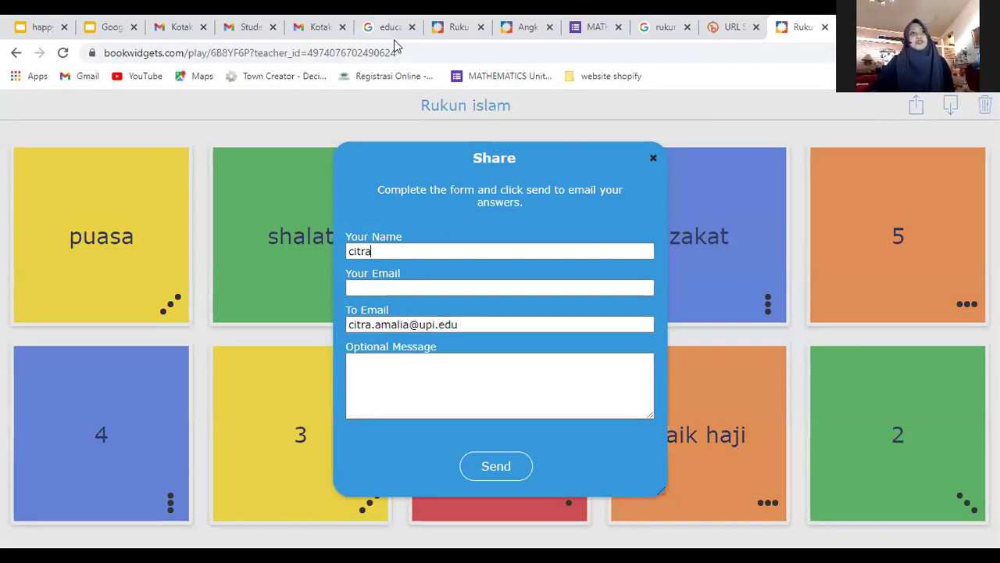
{"action": "left_click", "coordinate": [262, 26]}
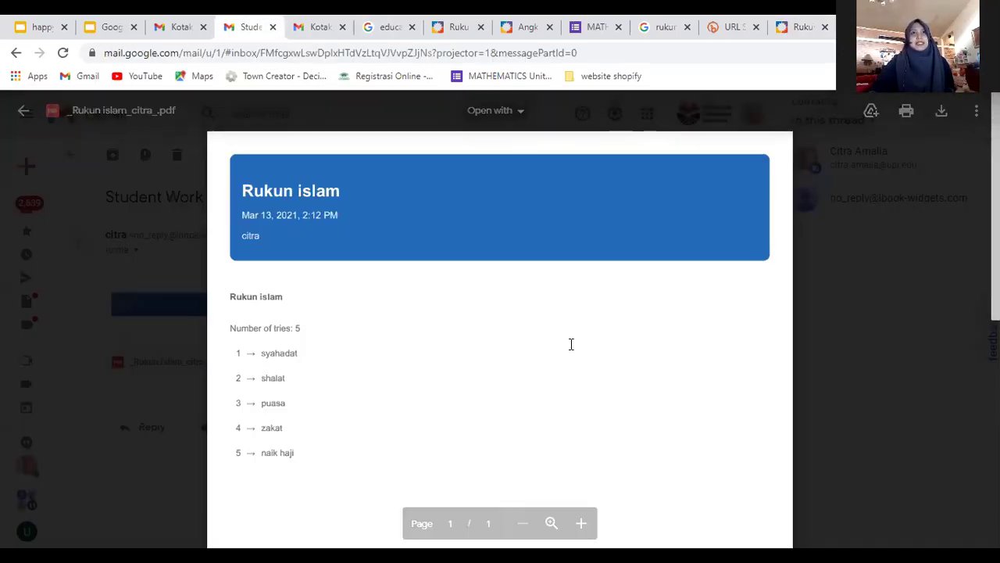
{"action": "left_click", "coordinate": [803, 27]}
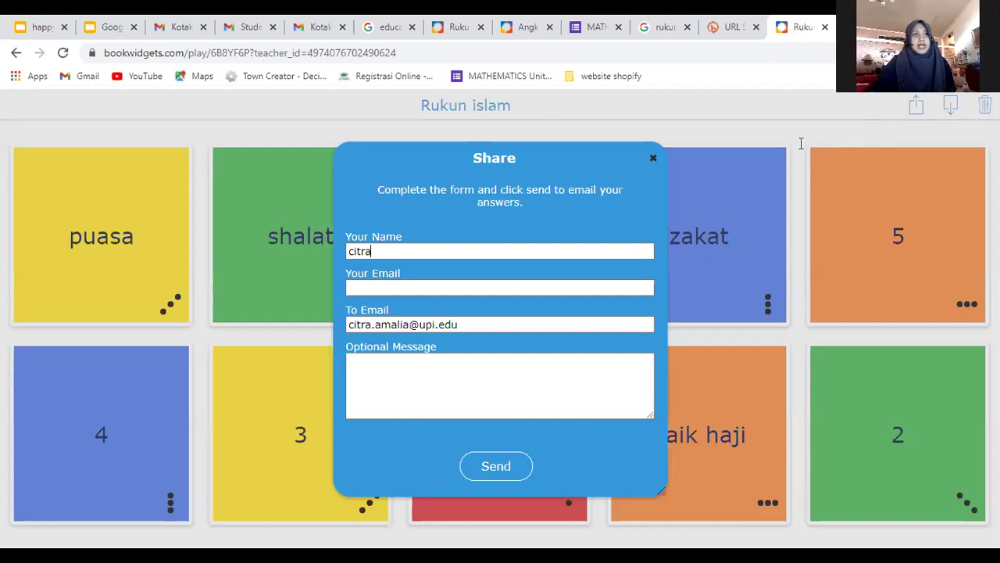
{"action": "left_click_drag", "start_coordinate": [570, 151], "coordinate": [450, 161]}
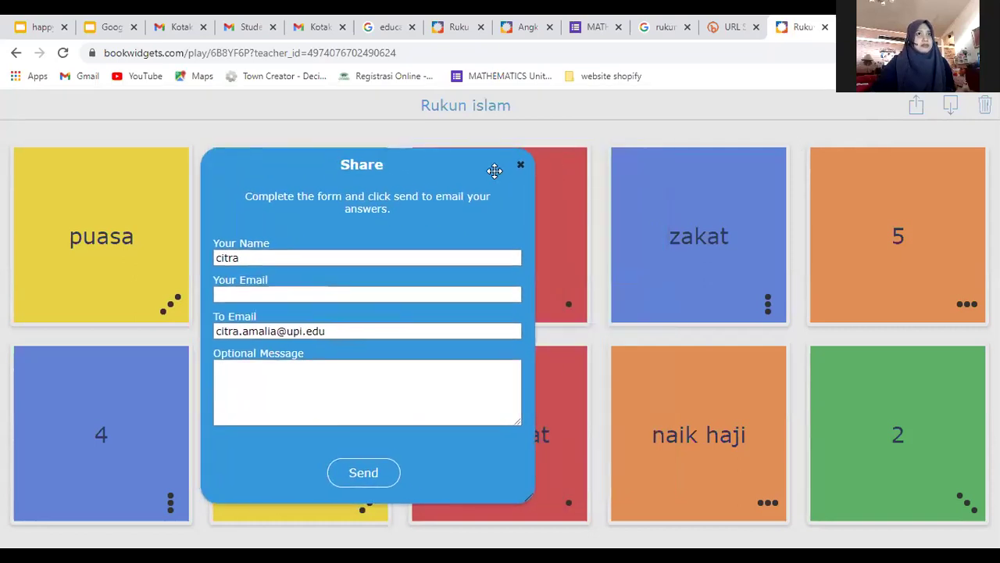
{"action": "left_click", "coordinate": [522, 168]}
Enter the student's name in the Download as PDF form and generate the answers PDF.
{"action": "left_click", "coordinate": [951, 106]}
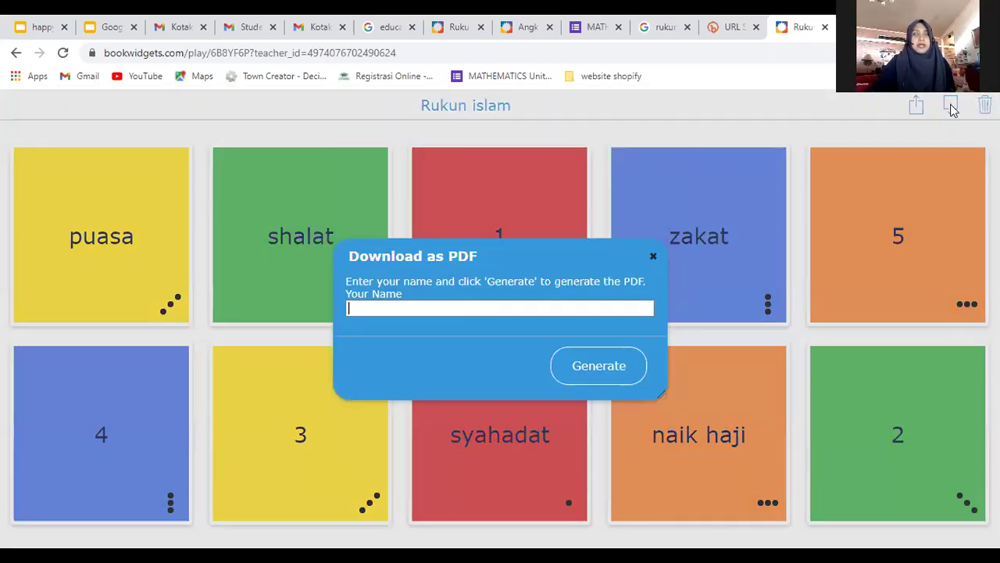
{"action": "left_click", "coordinate": [425, 309]}
{"action": "type", "text": "citra"}
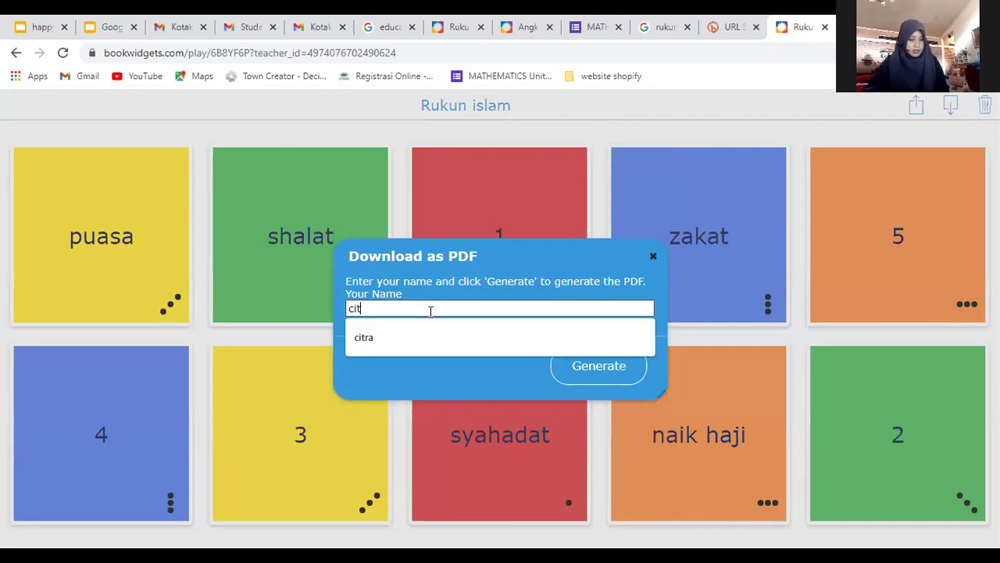
{"action": "left_click", "coordinate": [432, 334]}
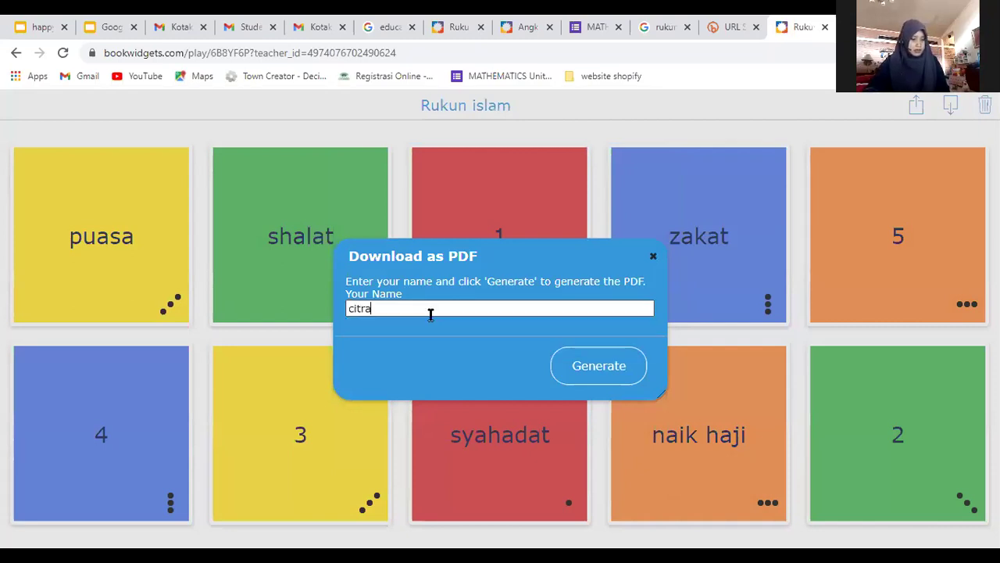
{"action": "left_click", "coordinate": [592, 373]}
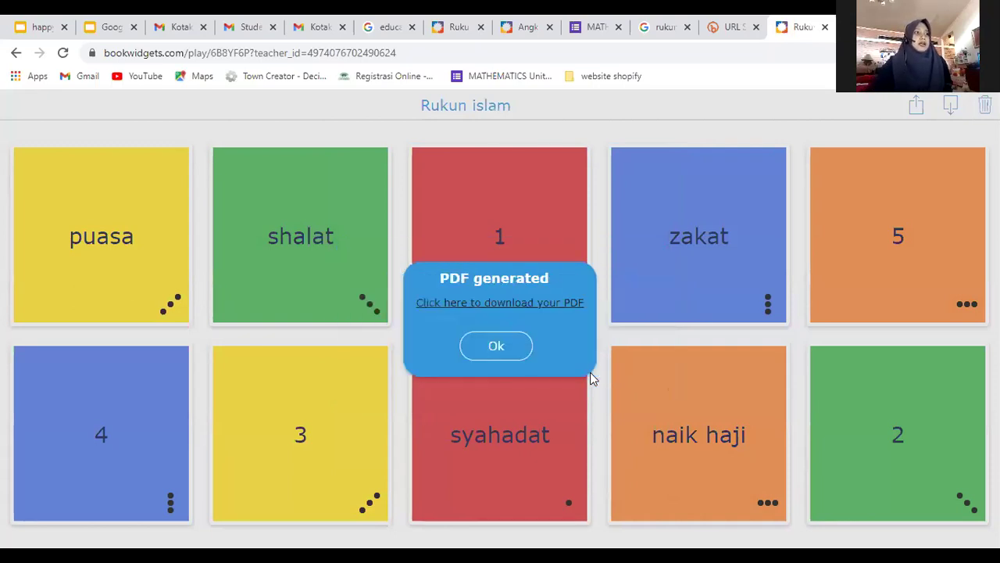
{"action": "left_click", "coordinate": [496, 348]}
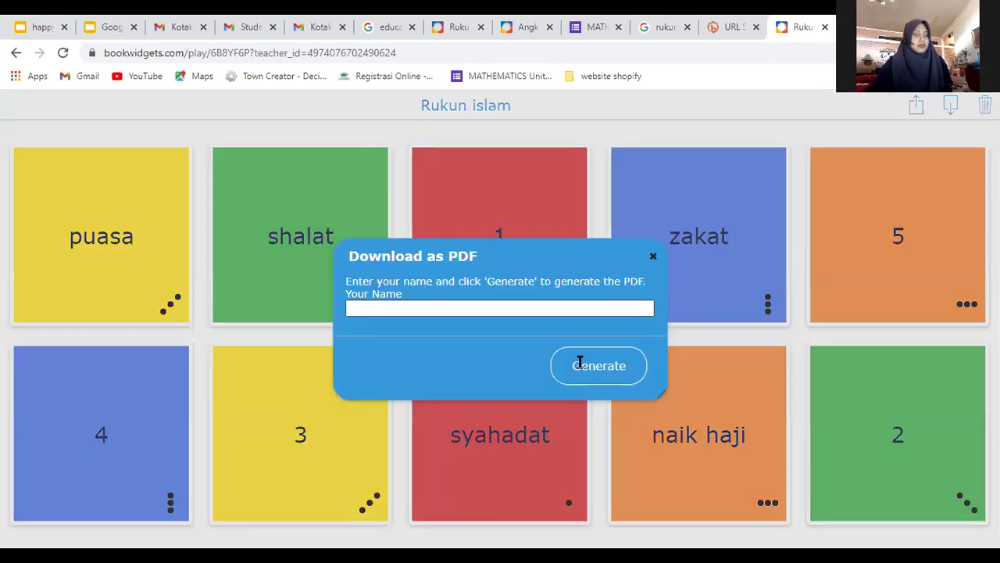
Re-enter the student's name, regenerate the PDF and open the download link.
{"action": "left_click", "coordinate": [495, 309]}
{"action": "type", "text": "citra"}
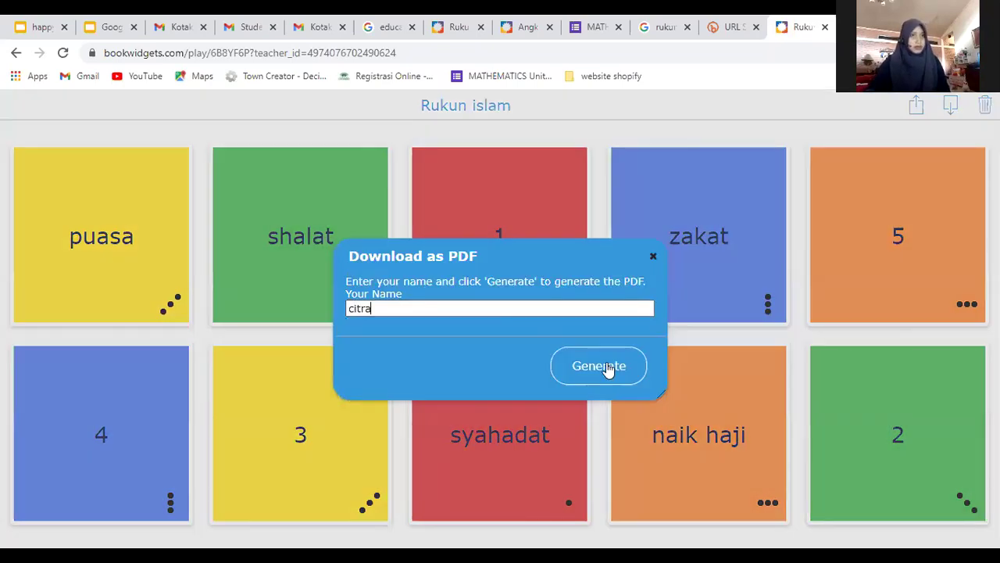
{"action": "left_click", "coordinate": [603, 368]}
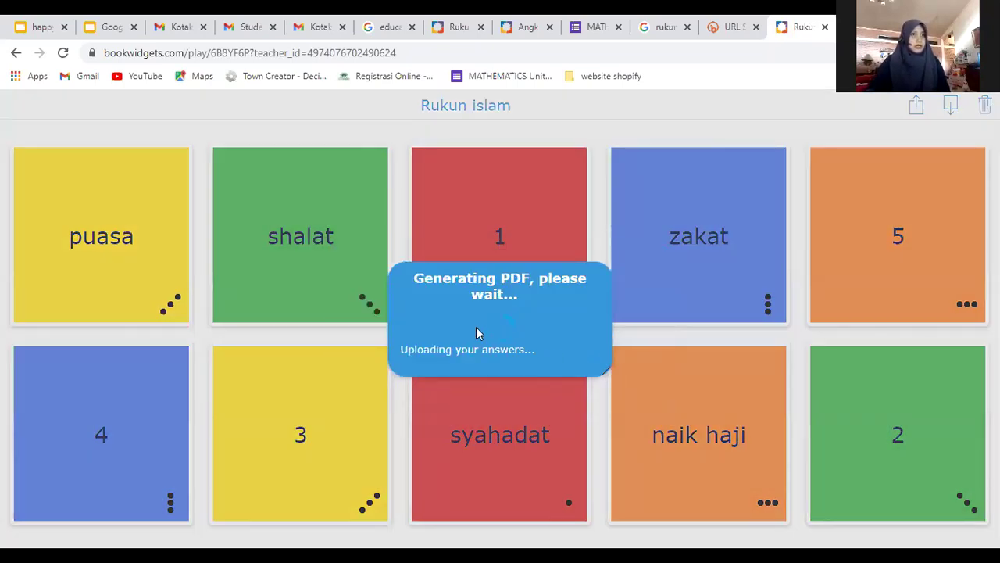
{"action": "left_click", "coordinate": [492, 309]}
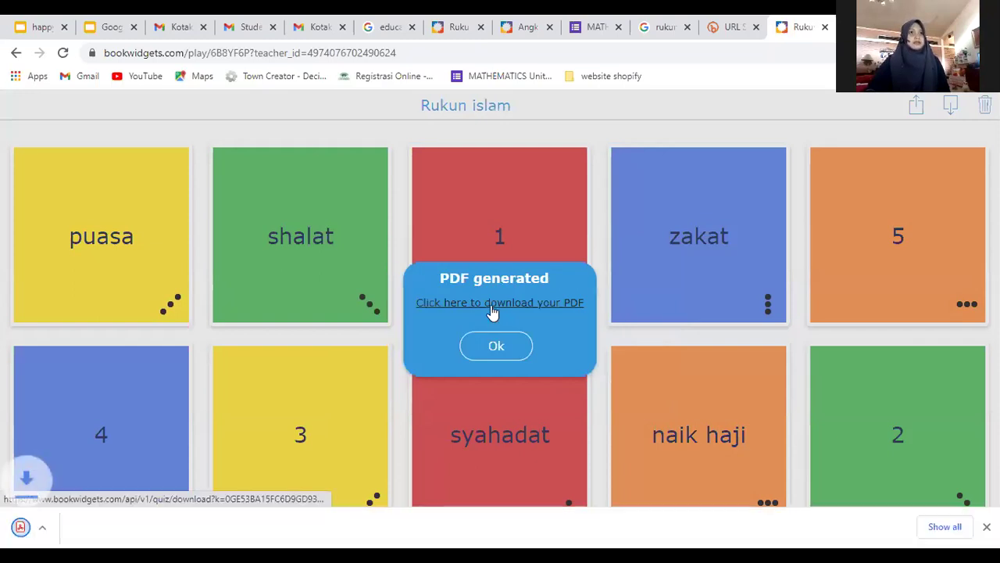
{"action": "left_click", "coordinate": [89, 527]}
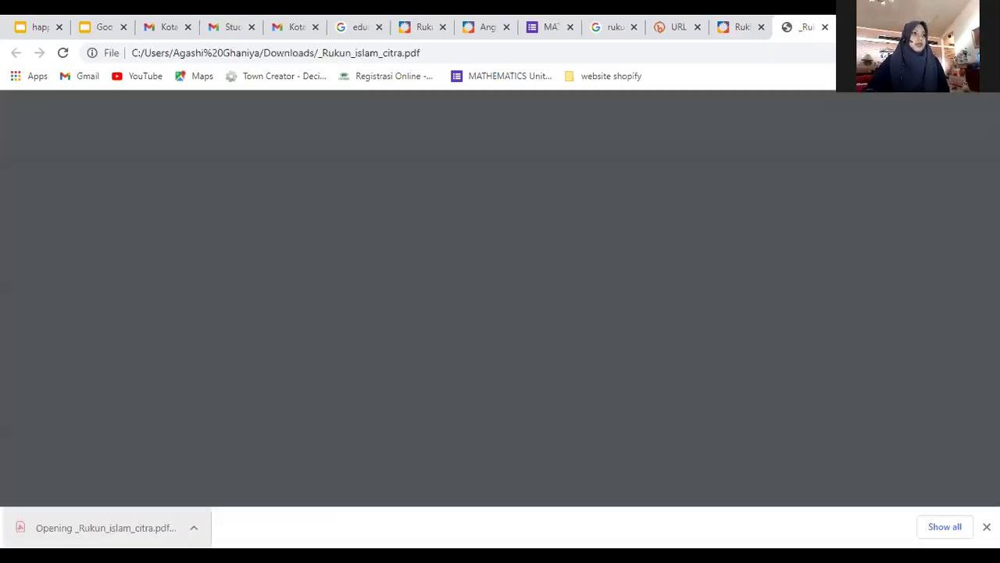
Scroll through the downloaded PDF's 5 tries and matched pairs, then return to the game tab.
{"action": "scroll", "coordinate": [453, 338], "scroll_direction": "down", "scroll_amount": 1}
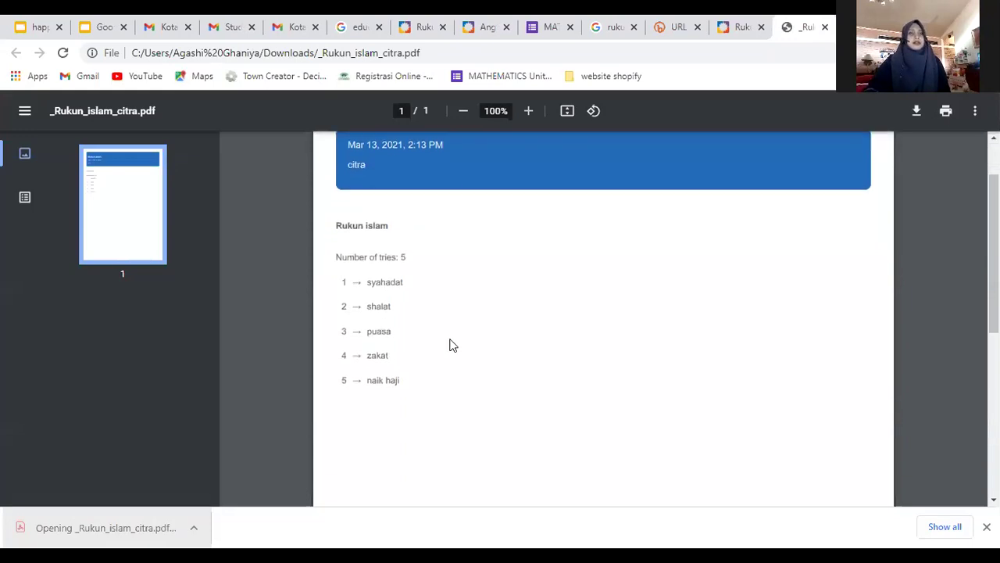
{"action": "scroll", "coordinate": [452, 338], "scroll_direction": "up", "scroll_amount": 1}
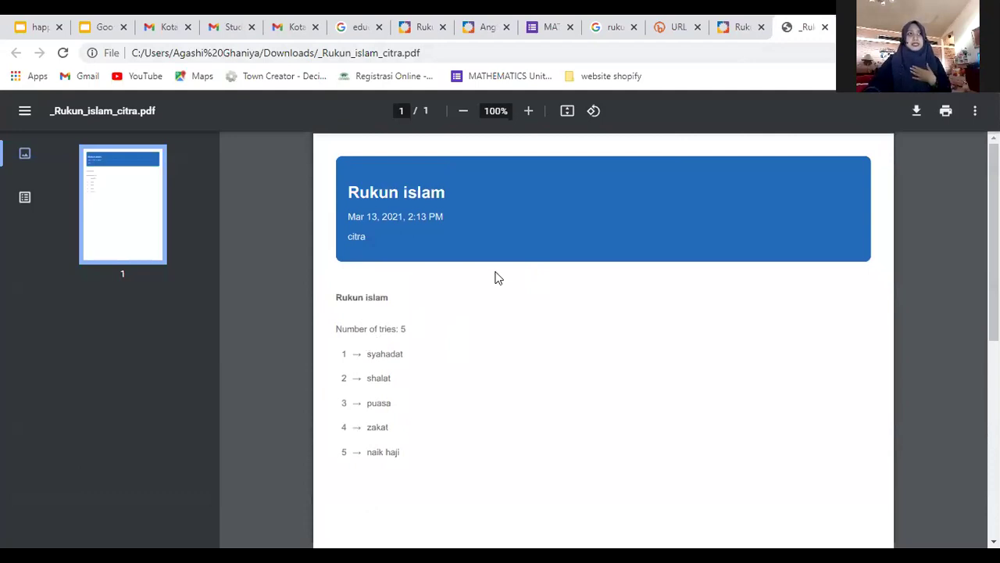
{"action": "left_click", "coordinate": [730, 28]}
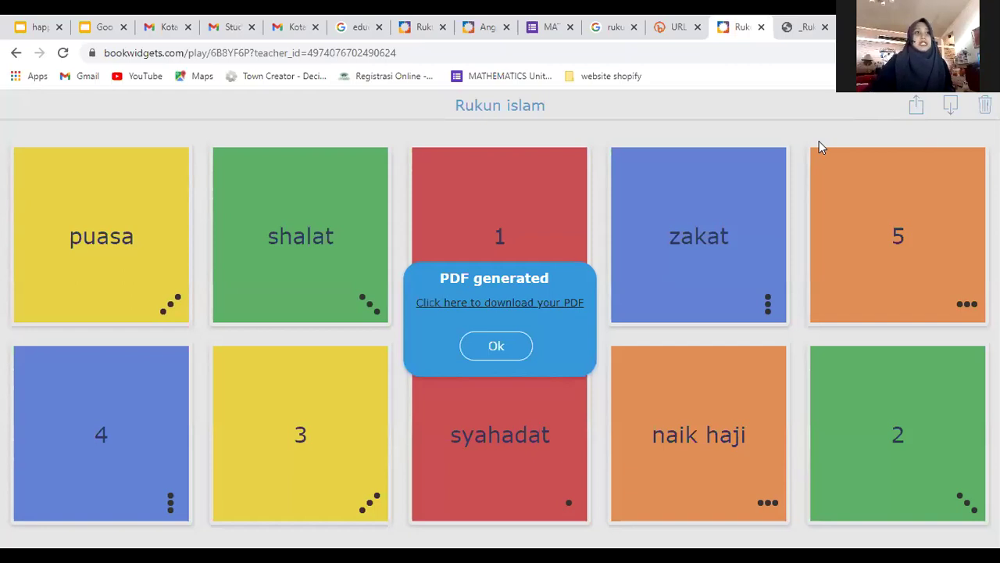
Dismiss the PDF notice, close the Share window, and start a new widget from My Widgets.
{"action": "left_click", "coordinate": [497, 346]}
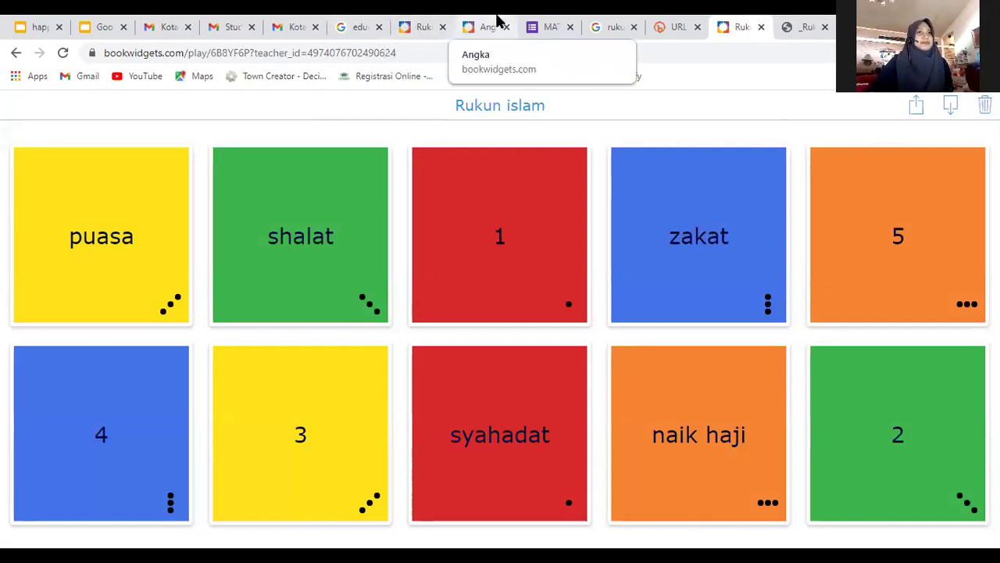
{"action": "left_click", "coordinate": [405, 23]}
{"action": "left_click_drag", "start_coordinate": [303, 175], "coordinate": [446, 200]}
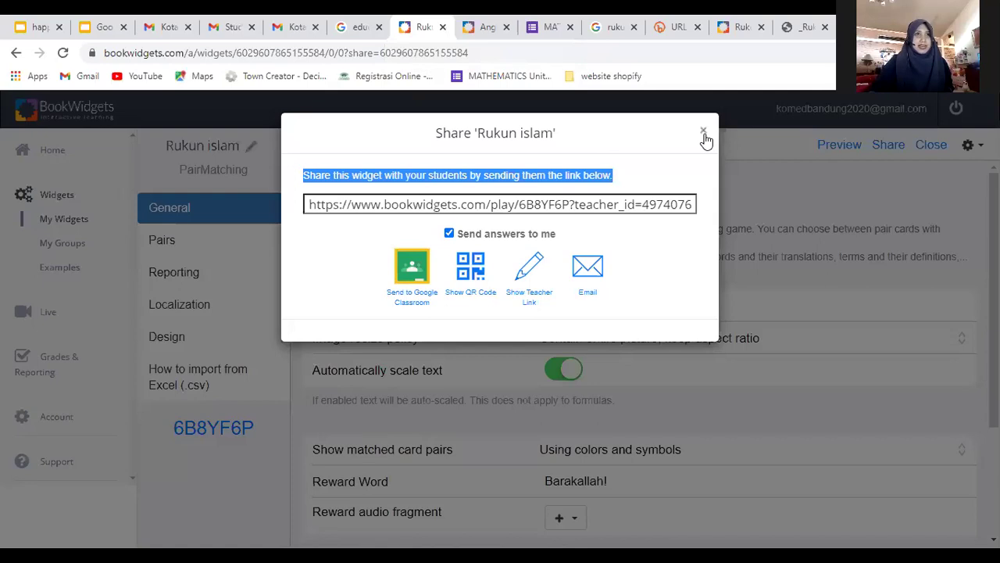
{"action": "left_click", "coordinate": [705, 134]}
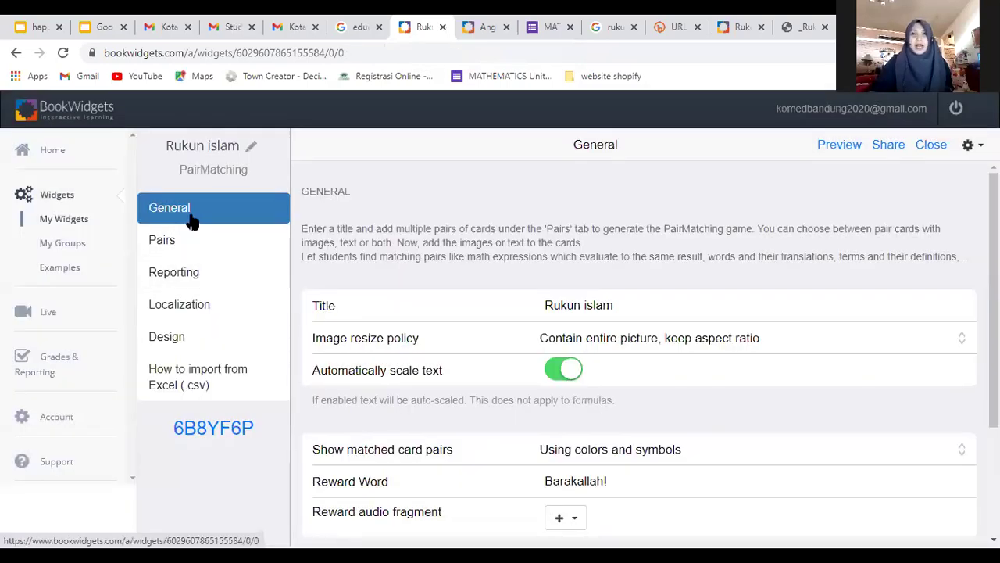
{"action": "left_click", "coordinate": [78, 226]}
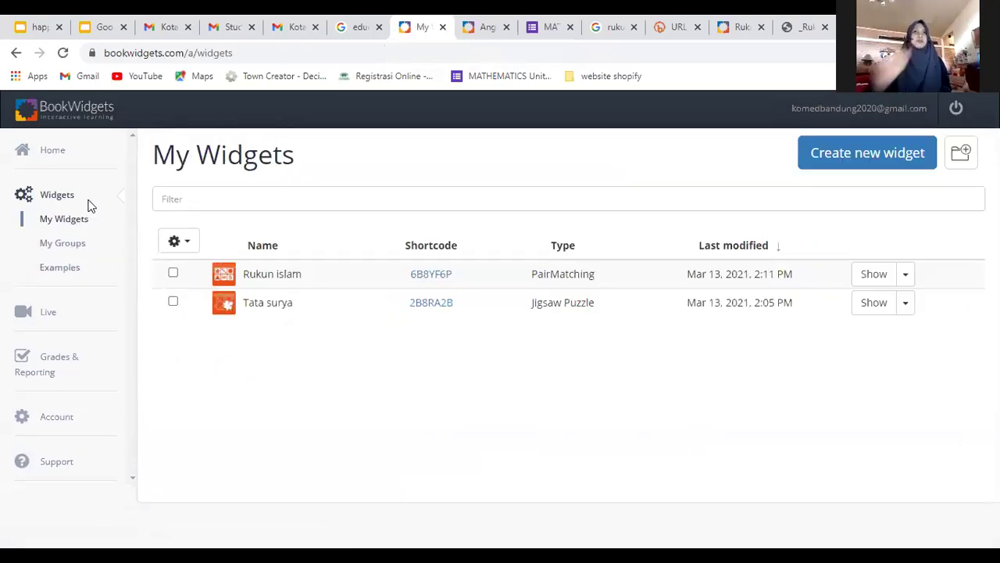
{"action": "left_click", "coordinate": [871, 162]}
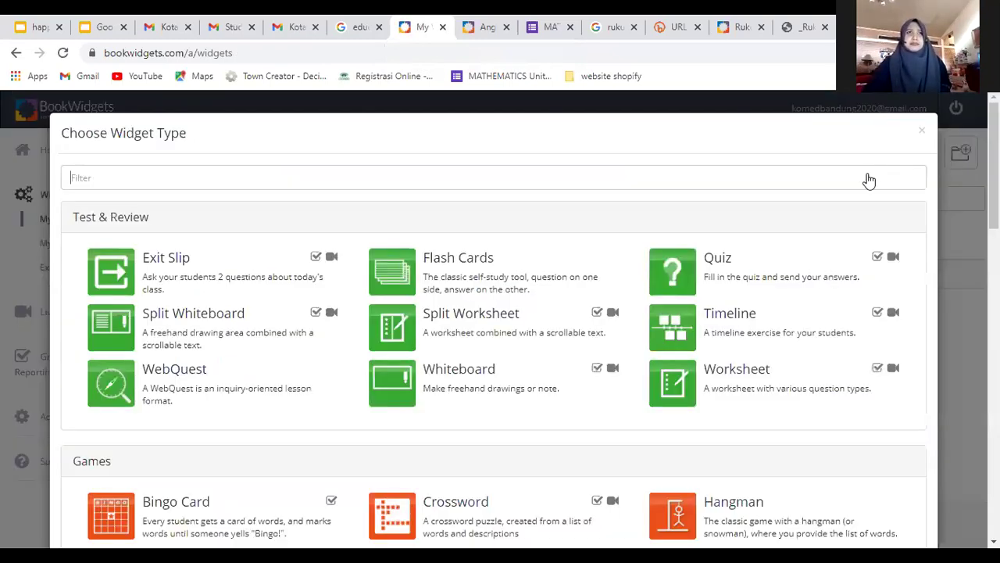
Load the bit.ly game link in the PDF tab to get a fresh Rukun islam game.
{"action": "scroll", "coordinate": [440, 357], "scroll_direction": "down", "scroll_amount": 4}
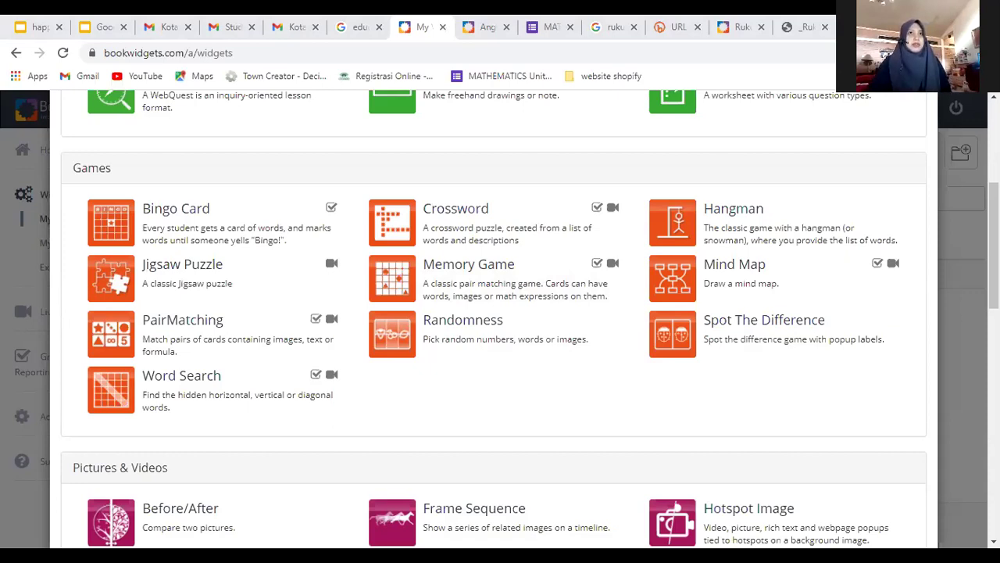
{"action": "left_click", "coordinate": [792, 28]}
{"action": "type", "text": "https://bit.ly/3cmFWN"}
{"action": "key", "text": "Return"}
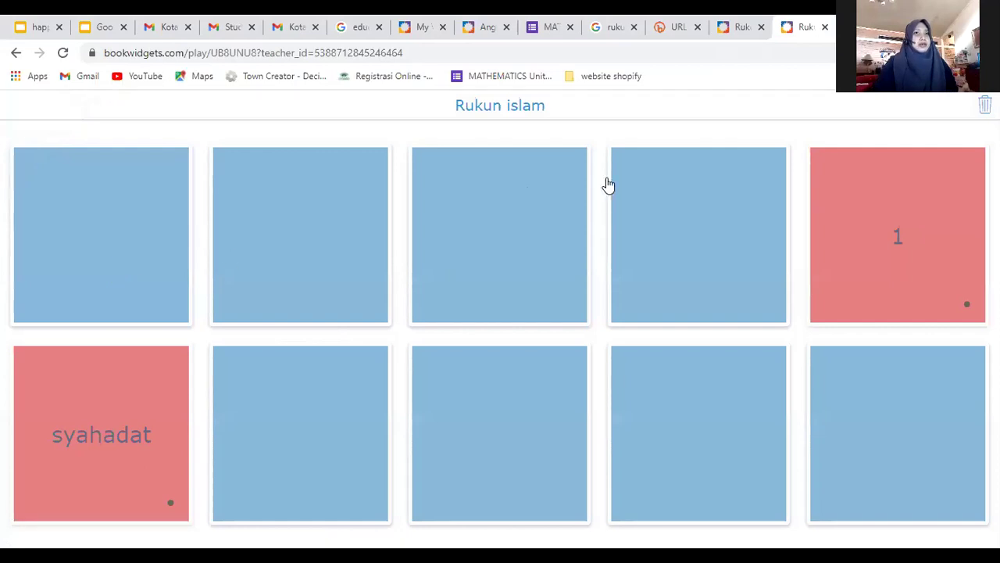
Flip cards to match shalat with 2 and 5 with naik haji jika mampu.
{"action": "left_click", "coordinate": [161, 283]}
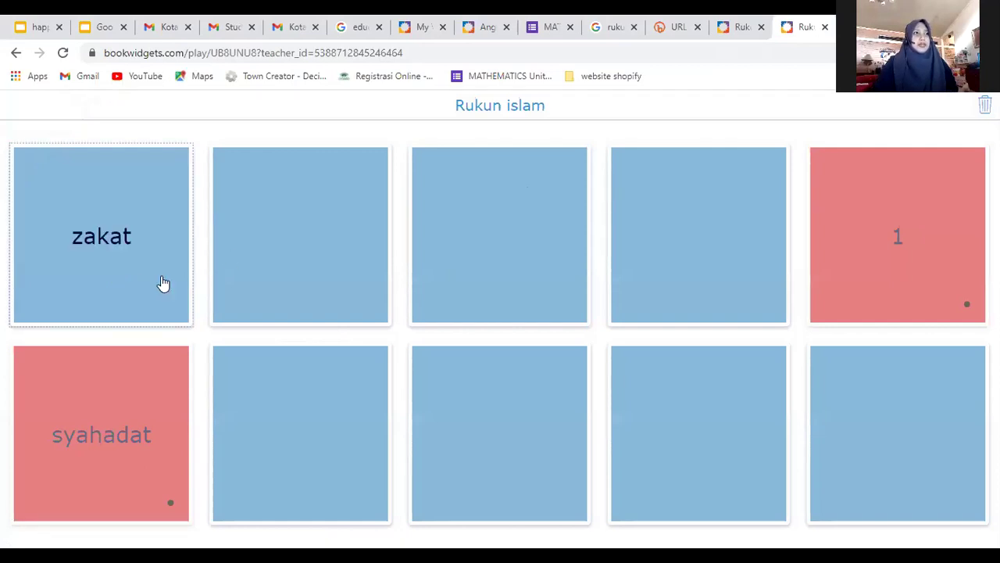
{"action": "left_click", "coordinate": [429, 409]}
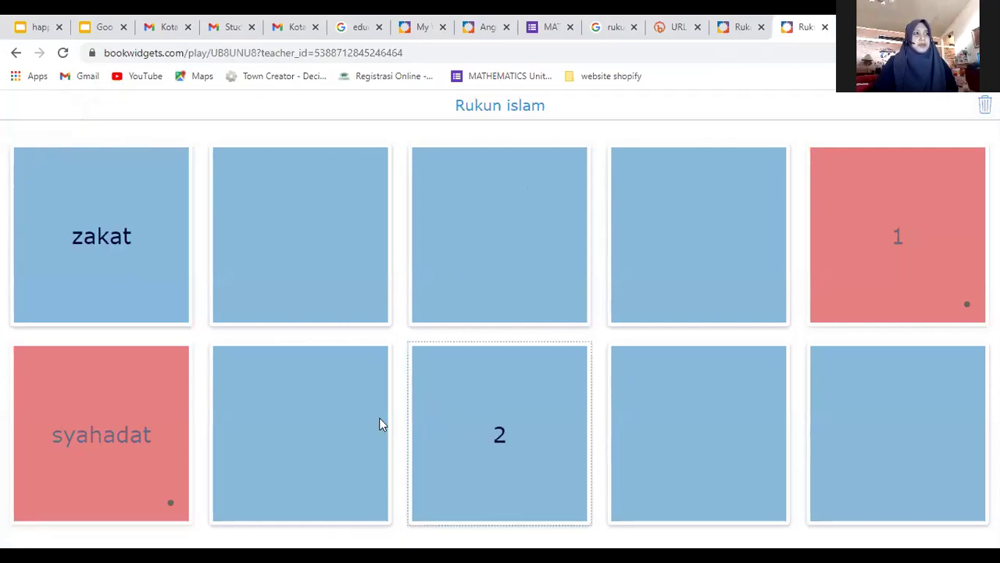
{"action": "left_click", "coordinate": [301, 276]}
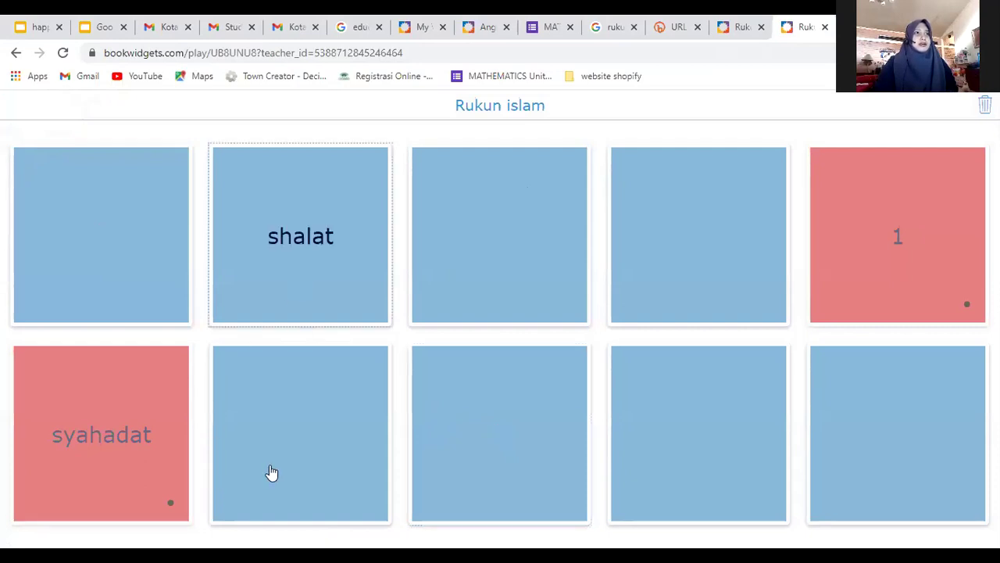
{"action": "left_click", "coordinate": [514, 405]}
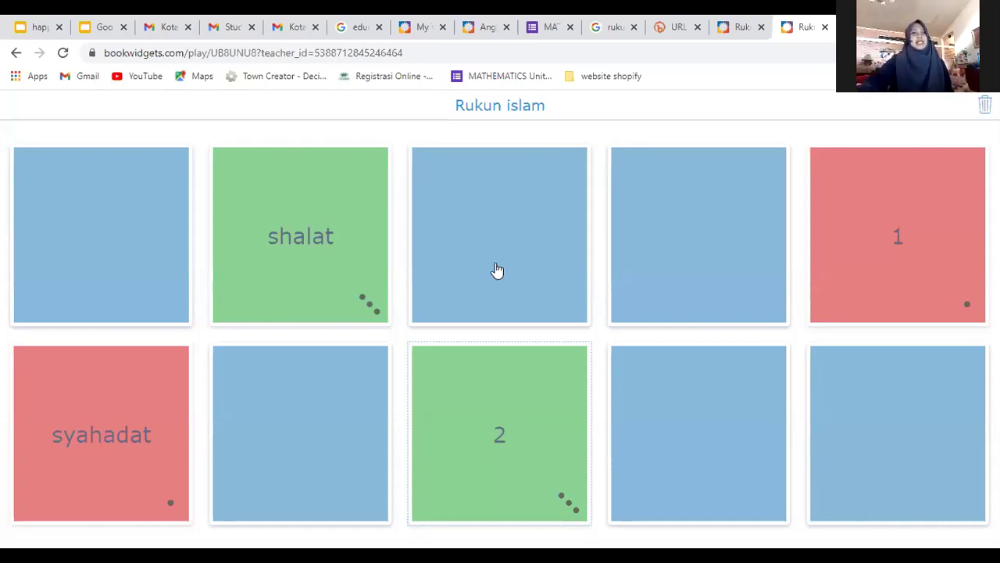
{"action": "left_click", "coordinate": [504, 249]}
{"action": "left_click", "coordinate": [844, 389]}
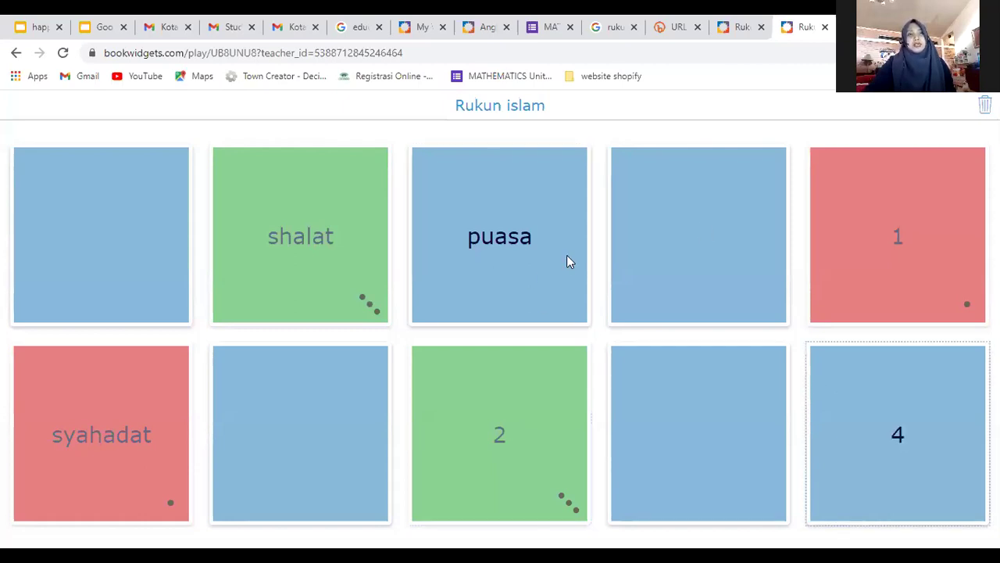
{"action": "left_click", "coordinate": [704, 232]}
{"action": "left_click", "coordinate": [692, 413]}
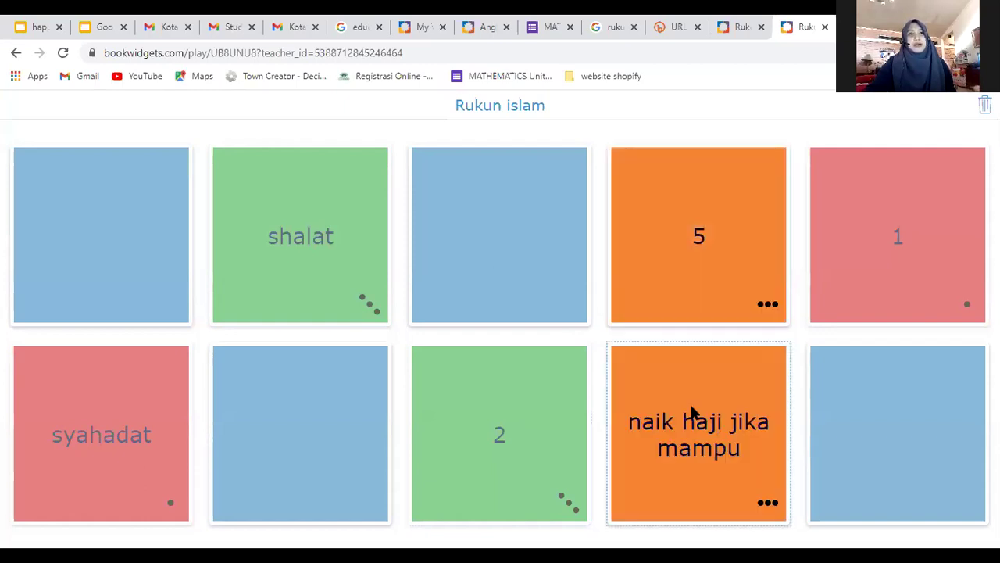
Match puasa with 3 and zakat with 4 to complete all pairs.
{"action": "left_click", "coordinate": [453, 305]}
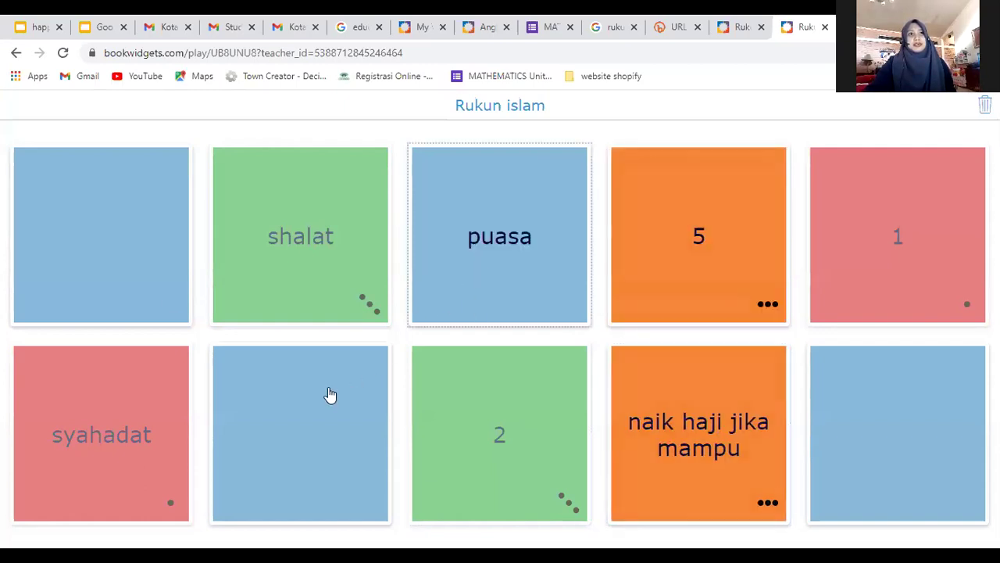
{"action": "left_click", "coordinate": [161, 290]}
{"action": "left_click", "coordinate": [339, 419]}
{"action": "left_click", "coordinate": [460, 240]}
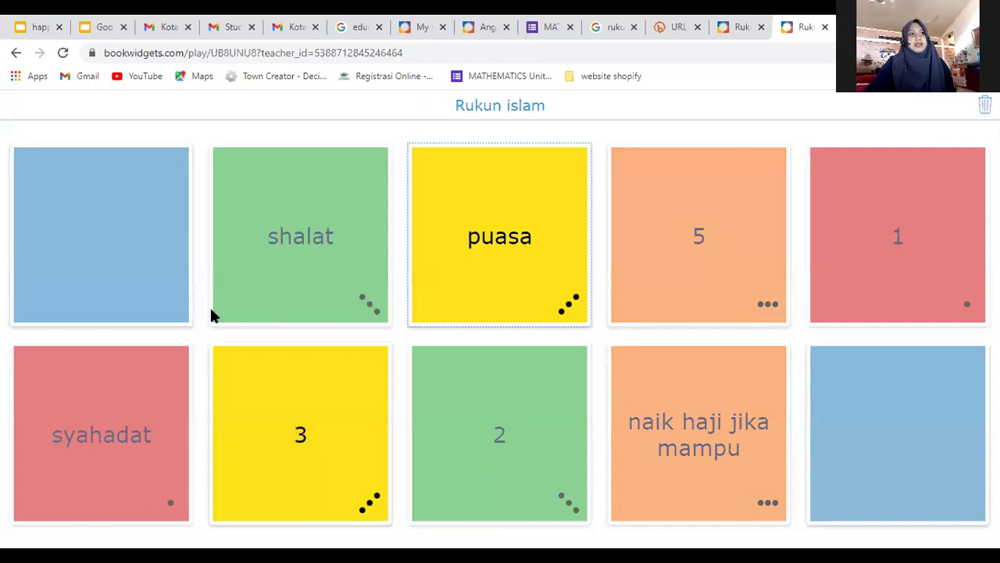
{"action": "left_click", "coordinate": [154, 272]}
{"action": "left_click", "coordinate": [915, 497]}
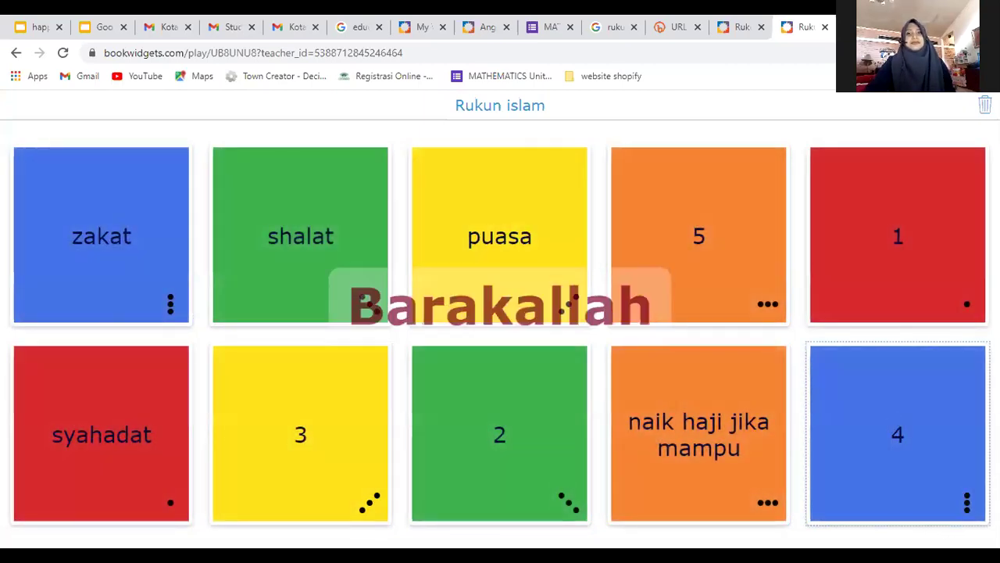
{"action": "left_click", "coordinate": [426, 25]}
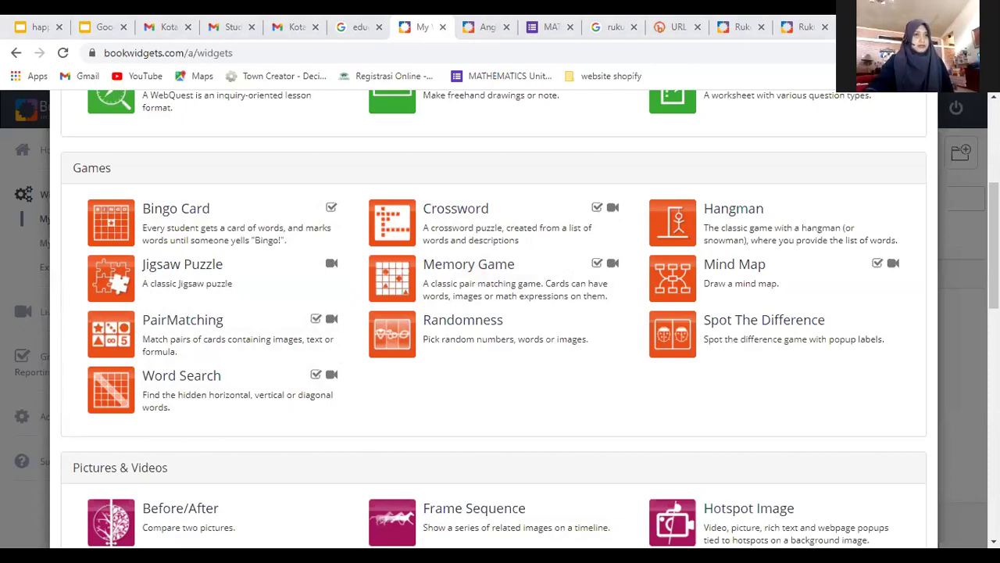
Load the shortened game link bit.ly/3etQeUA in a fresh browser tab.
{"action": "left_click", "coordinate": [844, 27]}
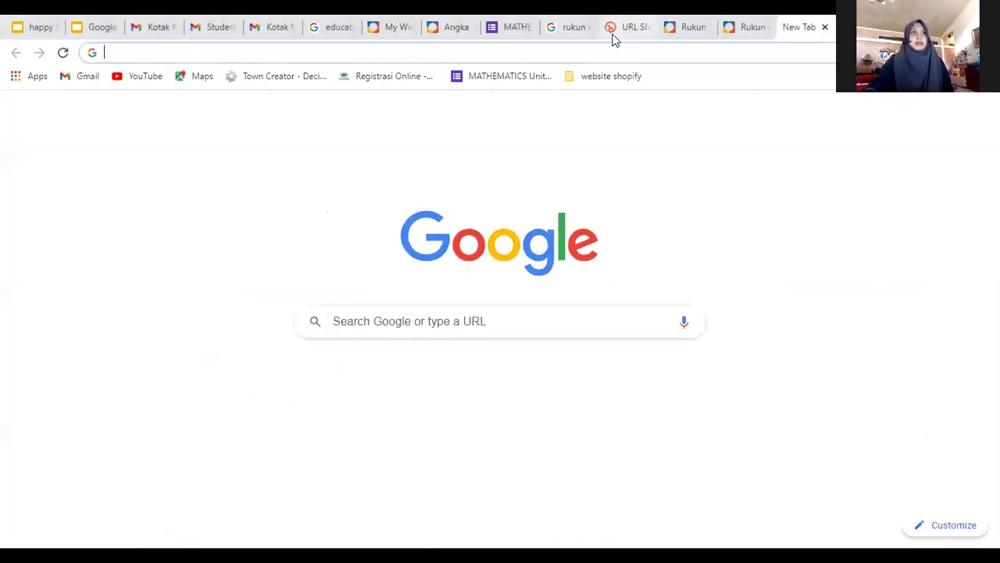
{"action": "left_click", "coordinate": [609, 47]}
{"action": "type", "text": "https://bit.ly/3etQeUA"}
{"action": "key", "text": "Return"}
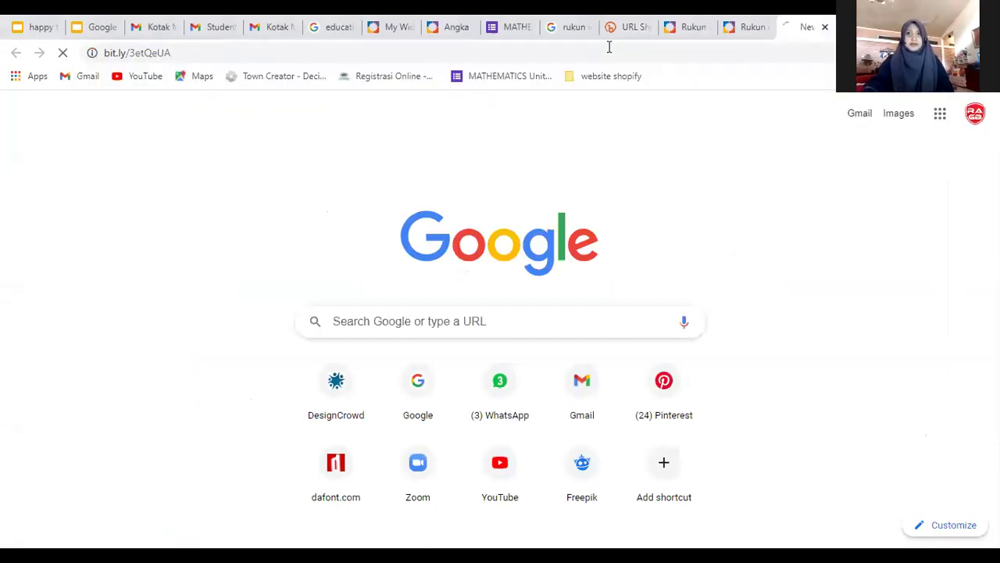
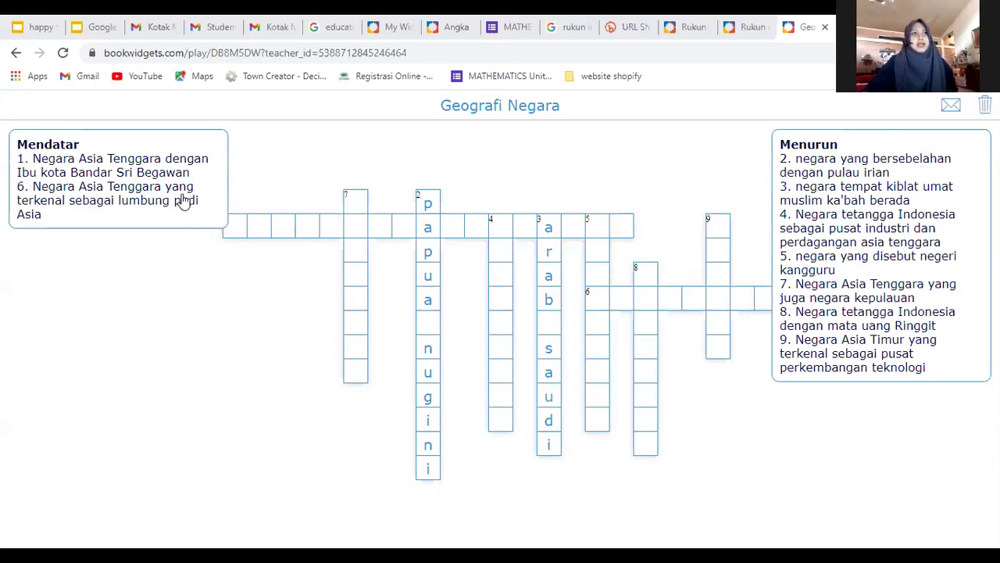
Drag the Mendatar clues top-right and Menurun clues lower-left, then briefly highlight down clue 4.
{"action": "left_click_drag", "start_coordinate": [203, 141], "coordinate": [258, 281]}
{"action": "left_click_drag", "start_coordinate": [852, 216], "coordinate": [795, 219]}
{"action": "left_click_drag", "start_coordinate": [761, 158], "coordinate": [124, 268]}
{"action": "left_click_drag", "start_coordinate": [84, 328], "coordinate": [800, 169]}
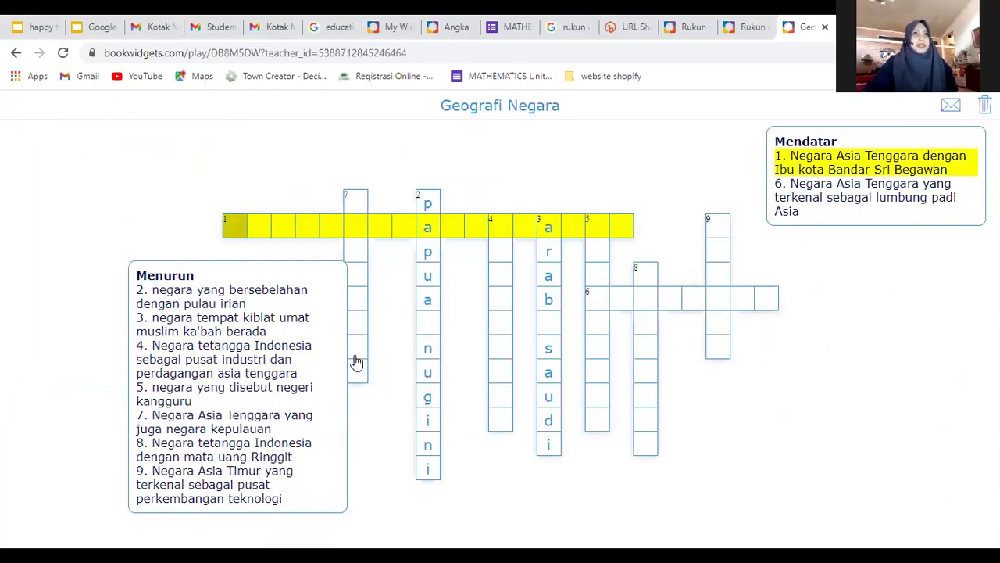
{"action": "left_click_drag", "start_coordinate": [226, 308], "coordinate": [279, 371]}
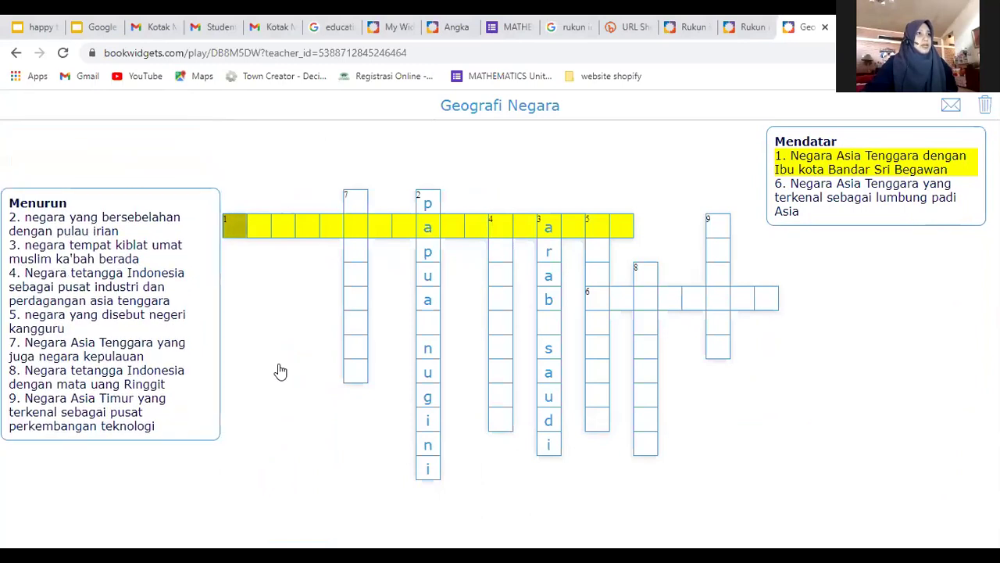
{"action": "left_click", "coordinate": [512, 381]}
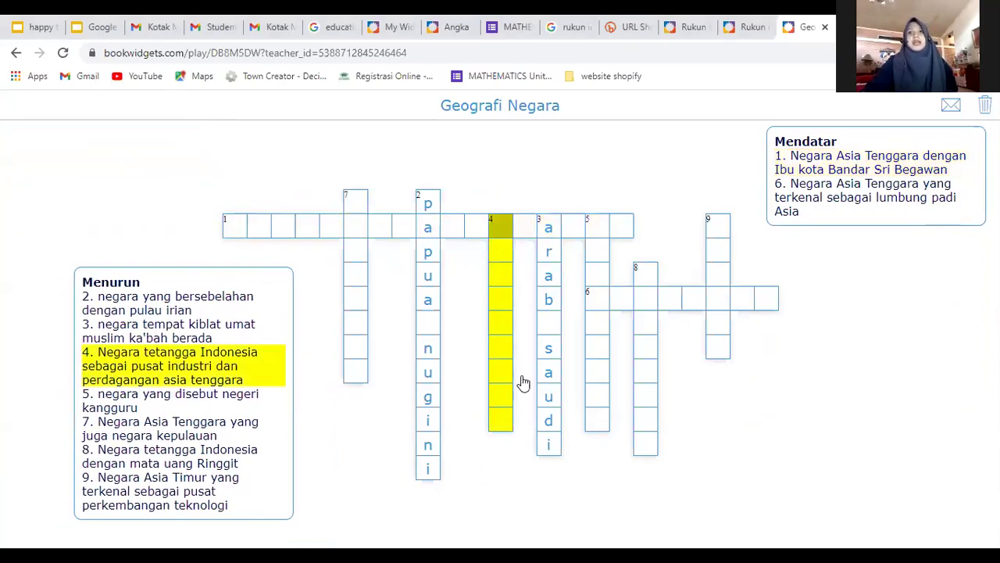
{"action": "left_click", "coordinate": [830, 361]}
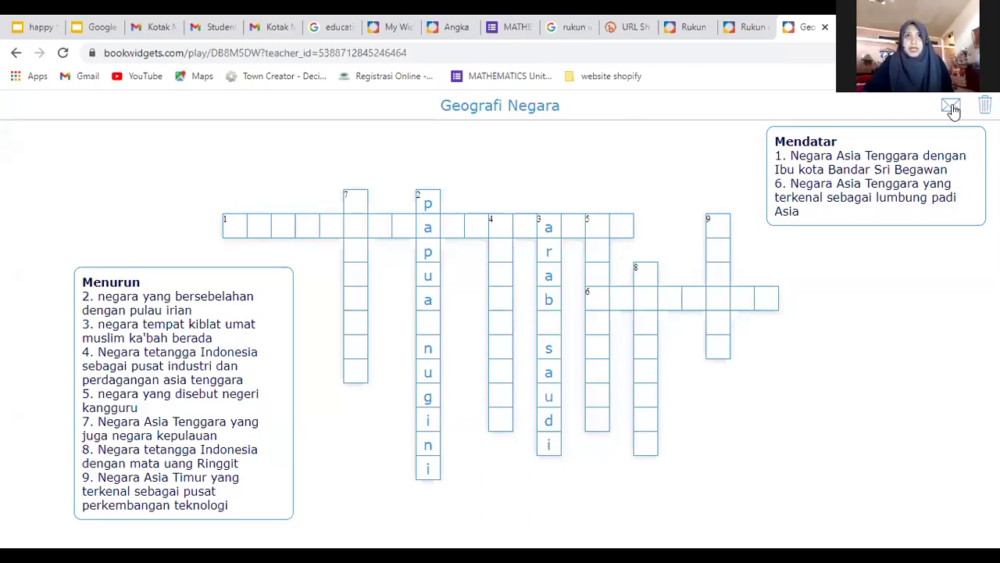
Send the crossword answers under the Nama Siswa entry via Kirim and close the Berhasil terkirim message.
{"action": "left_click", "coordinate": [951, 107]}
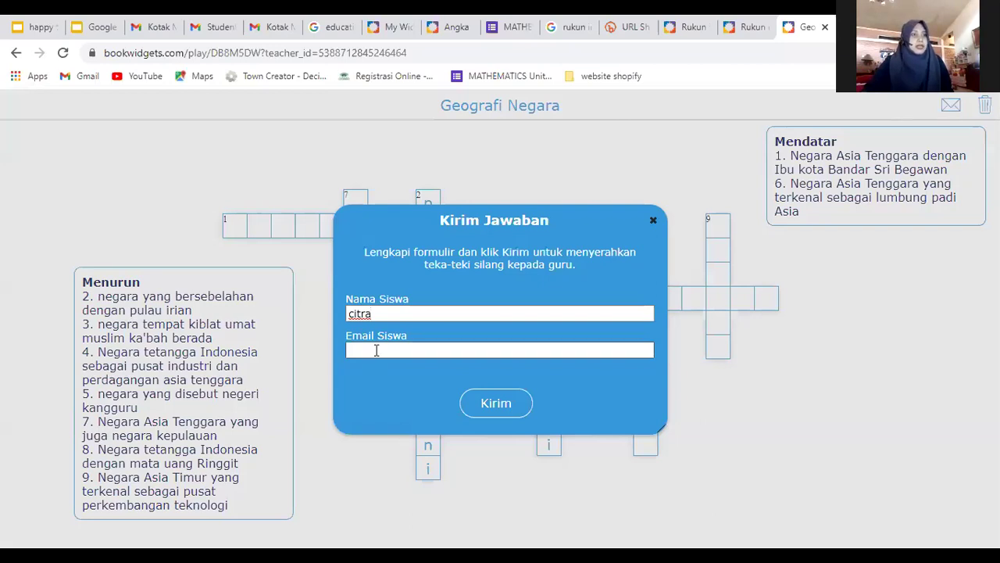
{"action": "double_click", "coordinate": [357, 313]}
{"action": "left_click", "coordinate": [412, 266]}
{"action": "key", "text": "Tab"}
{"action": "left_click", "coordinate": [505, 413]}
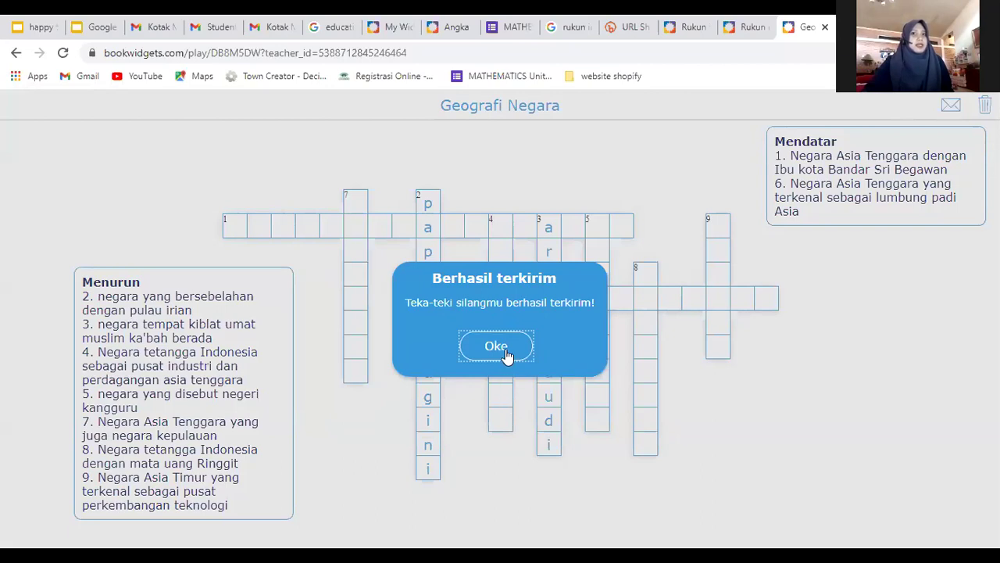
{"action": "left_click", "coordinate": [496, 346]}
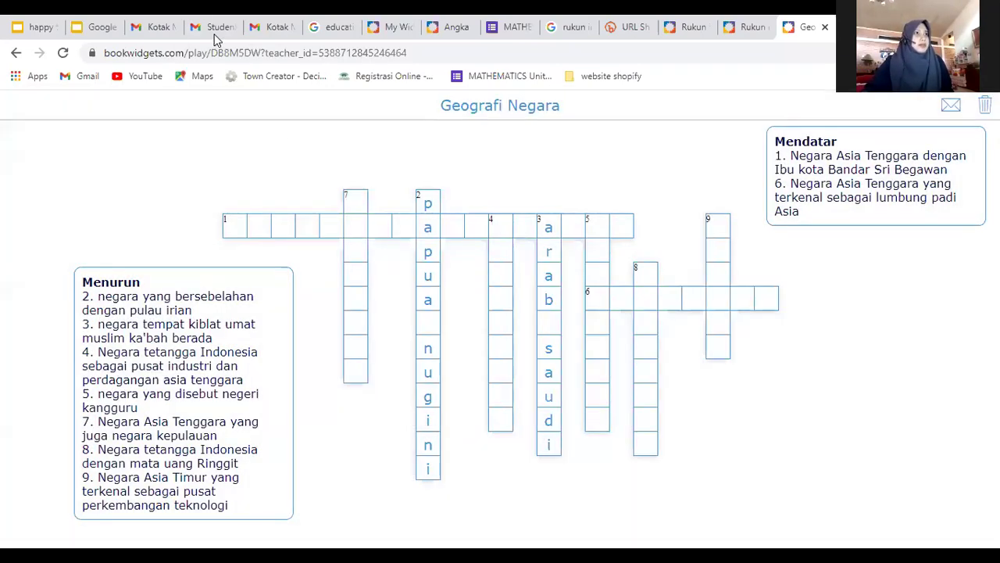
{"action": "key", "text": "ctrl+5"}
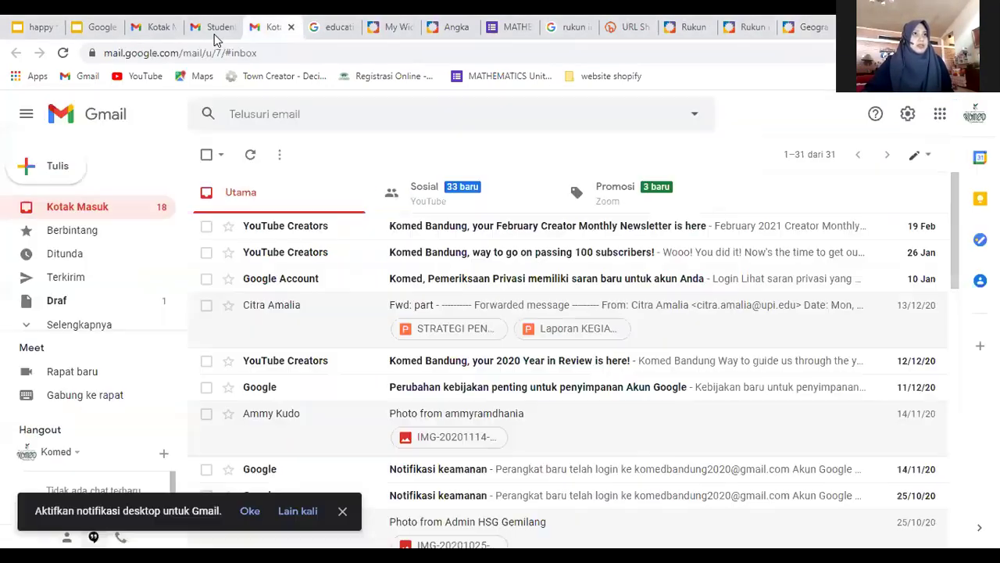
{"action": "key", "text": "ctrl+Tab"}
{"action": "left_click", "coordinate": [219, 31]}
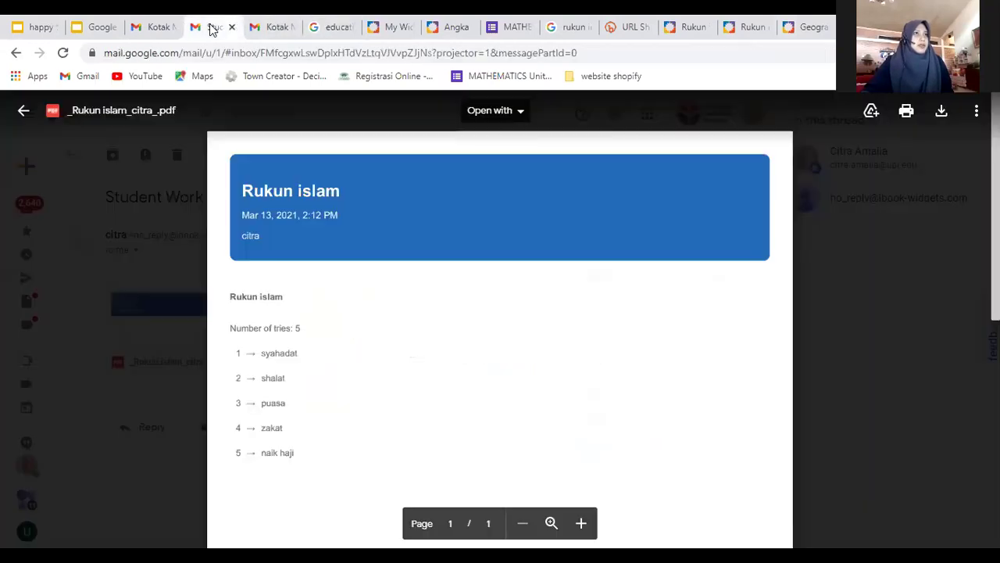
{"action": "left_click", "coordinate": [151, 30]}
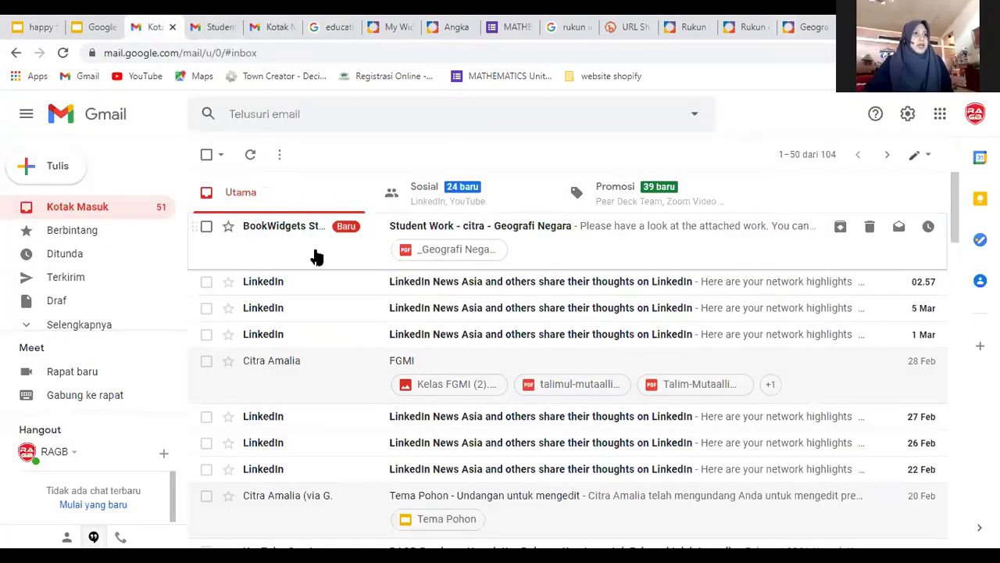
{"action": "left_click", "coordinate": [553, 249]}
{"action": "scroll", "coordinate": [290, 372], "scroll_direction": "down", "scroll_amount": 1}
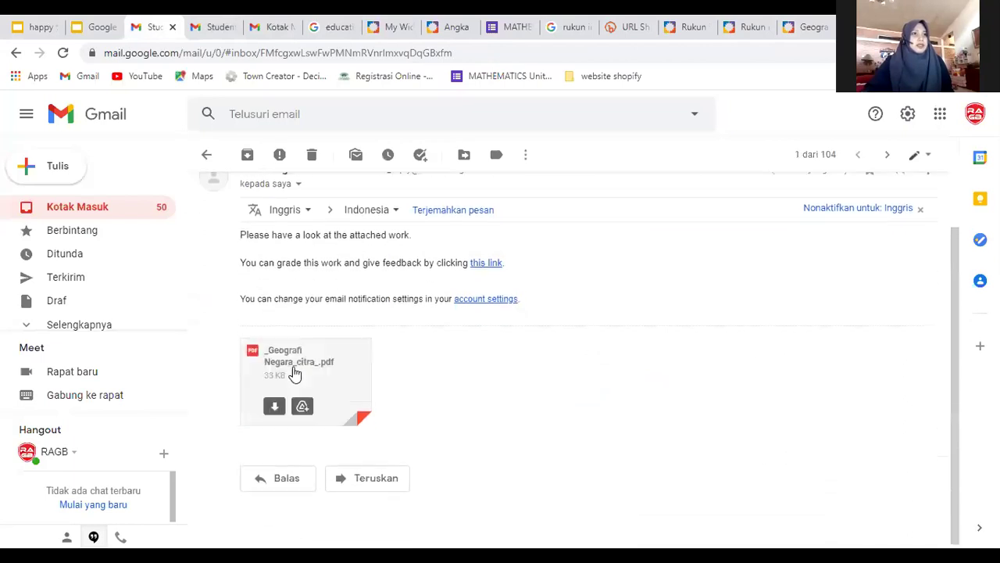
{"action": "left_click", "coordinate": [298, 364]}
{"action": "scroll", "coordinate": [421, 353], "scroll_direction": "down", "scroll_amount": 2}
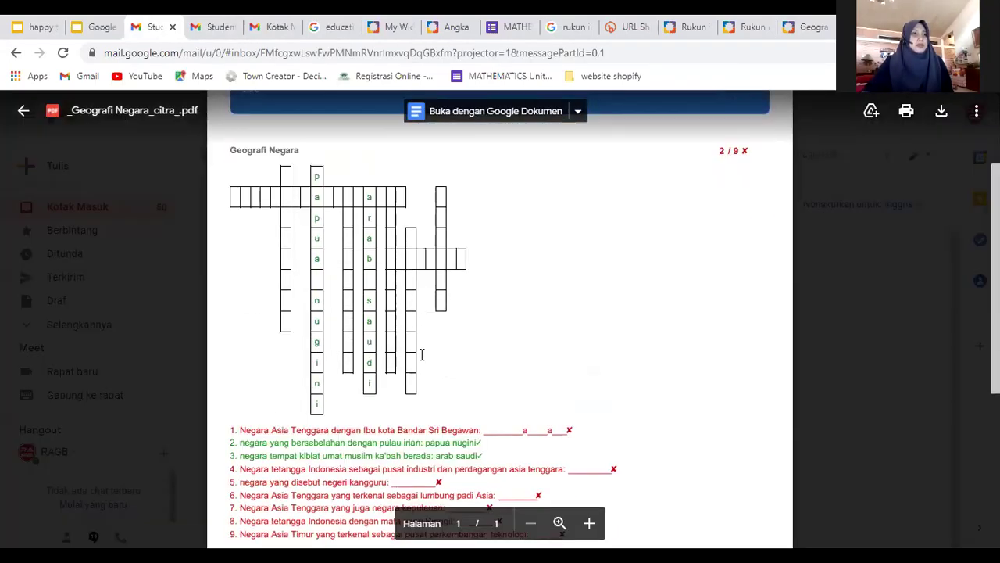
{"action": "scroll", "coordinate": [340, 331], "scroll_direction": "down", "scroll_amount": 2}
{"action": "scroll", "coordinate": [340, 332], "scroll_direction": "up", "scroll_amount": 2}
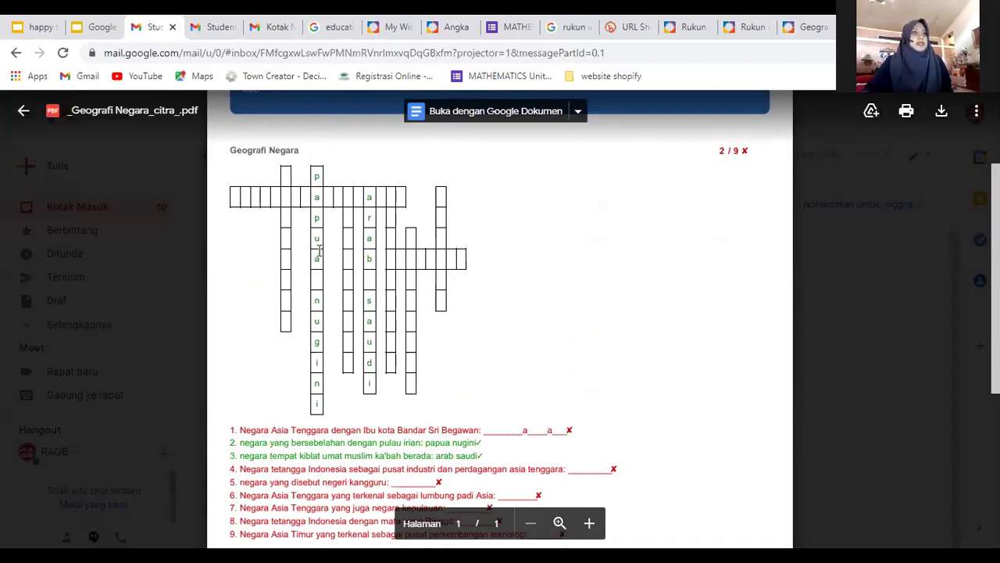
{"action": "scroll", "coordinate": [392, 384], "scroll_direction": "down", "scroll_amount": 1}
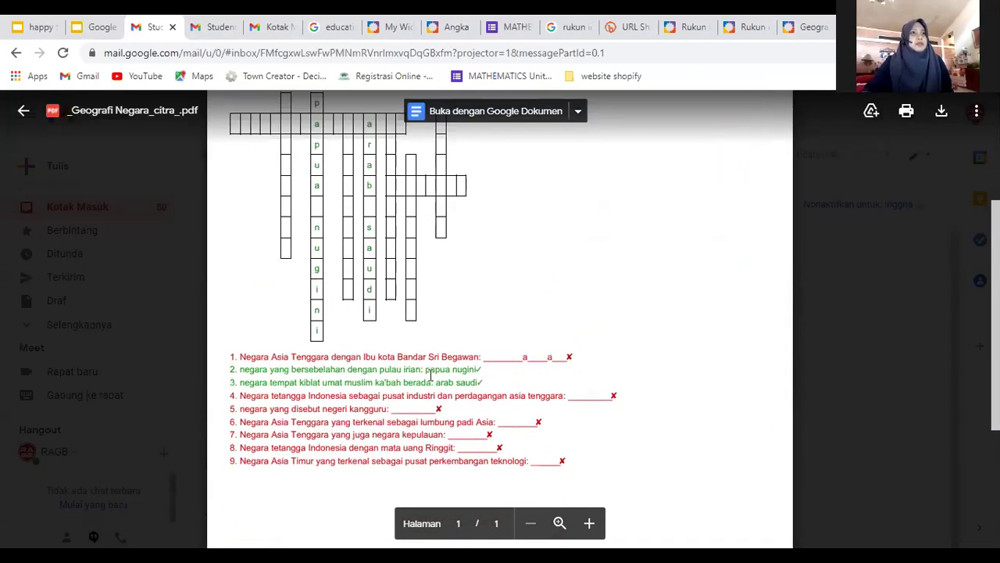
{"action": "scroll", "coordinate": [453, 406], "scroll_direction": "down", "scroll_amount": 1}
{"action": "scroll", "coordinate": [452, 403], "scroll_direction": "up", "scroll_amount": 3}
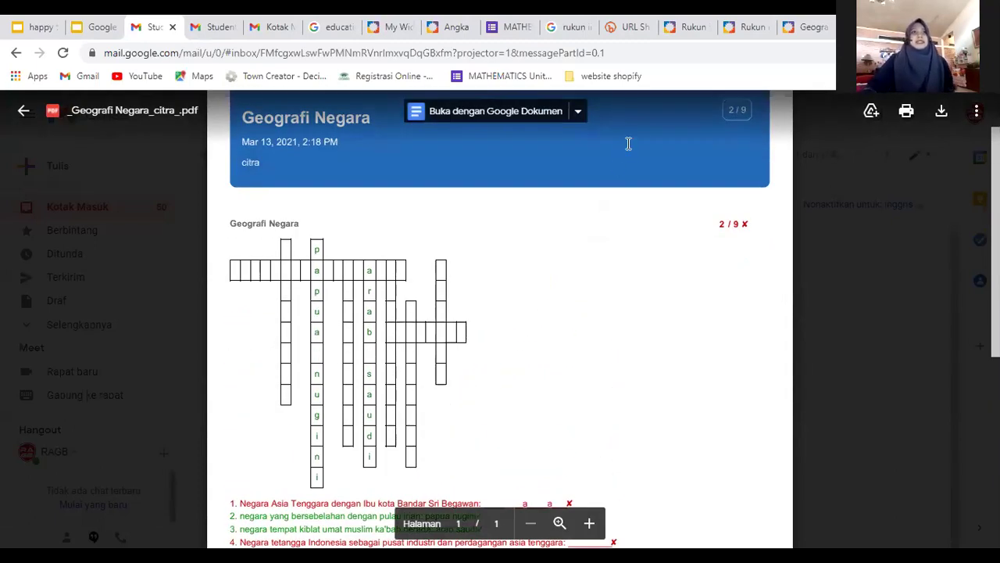
{"action": "left_click", "coordinate": [810, 28]}
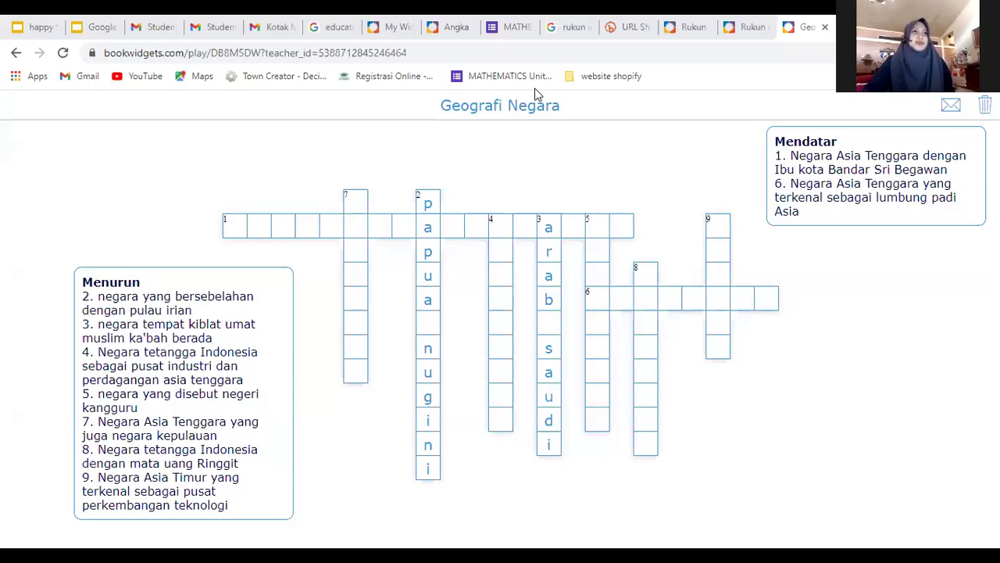
Switch to the My Widgets tab showing the Games widget types.
{"action": "left_click", "coordinate": [407, 19]}
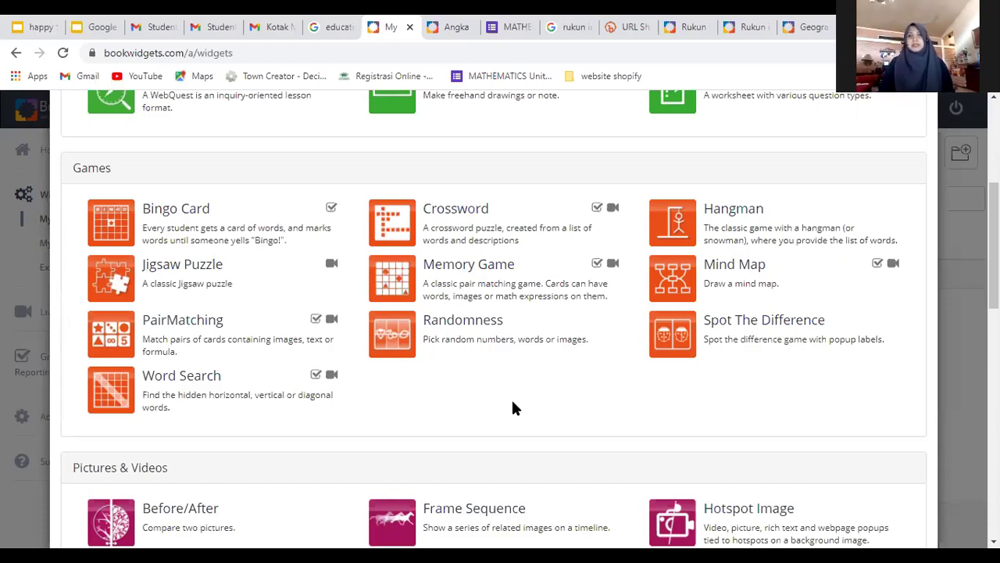
Create a Word Search titled 'hewan' with kucing as its first word.
{"action": "left_click", "coordinate": [225, 399]}
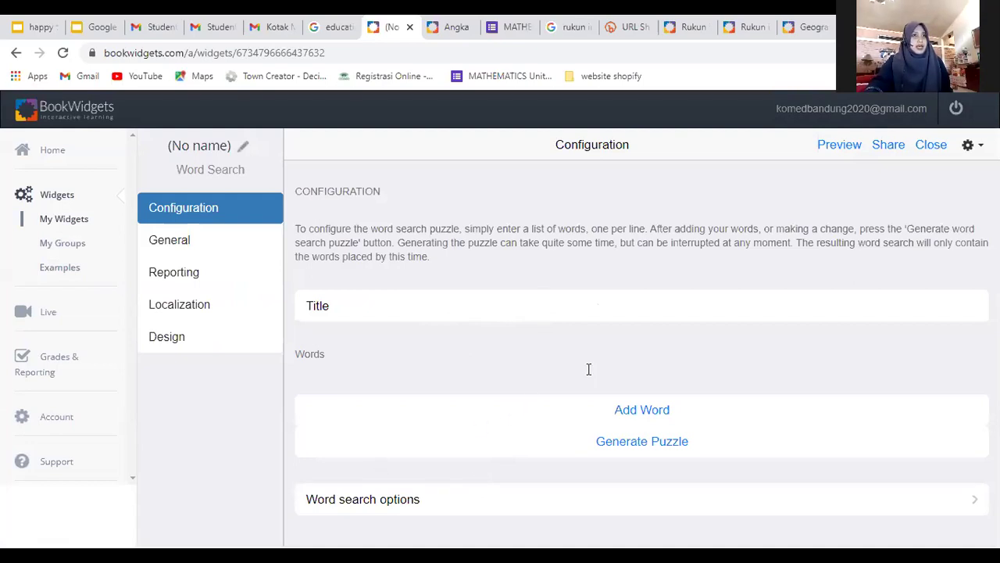
{"action": "type", "text": "hewan"}
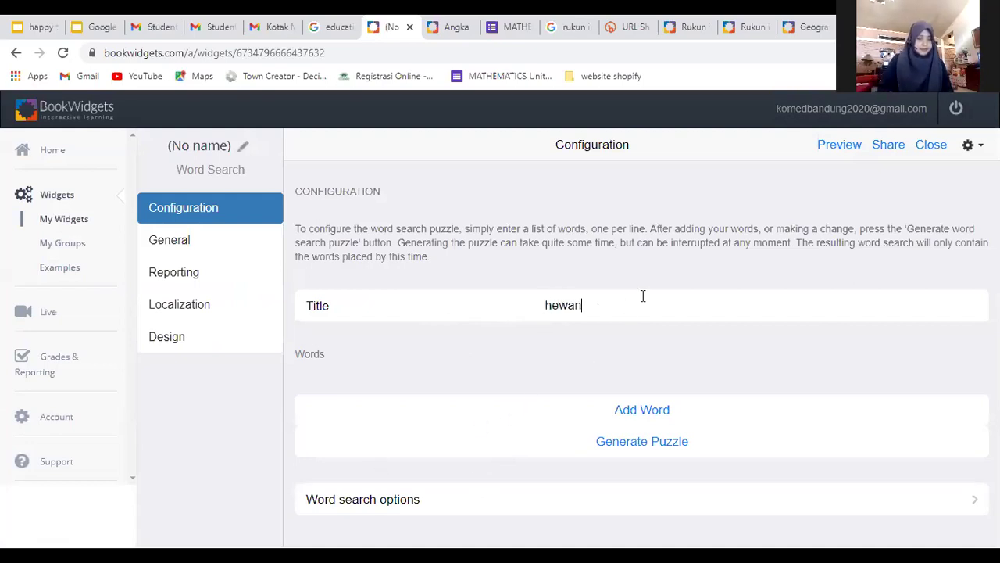
{"action": "left_click", "coordinate": [641, 409]}
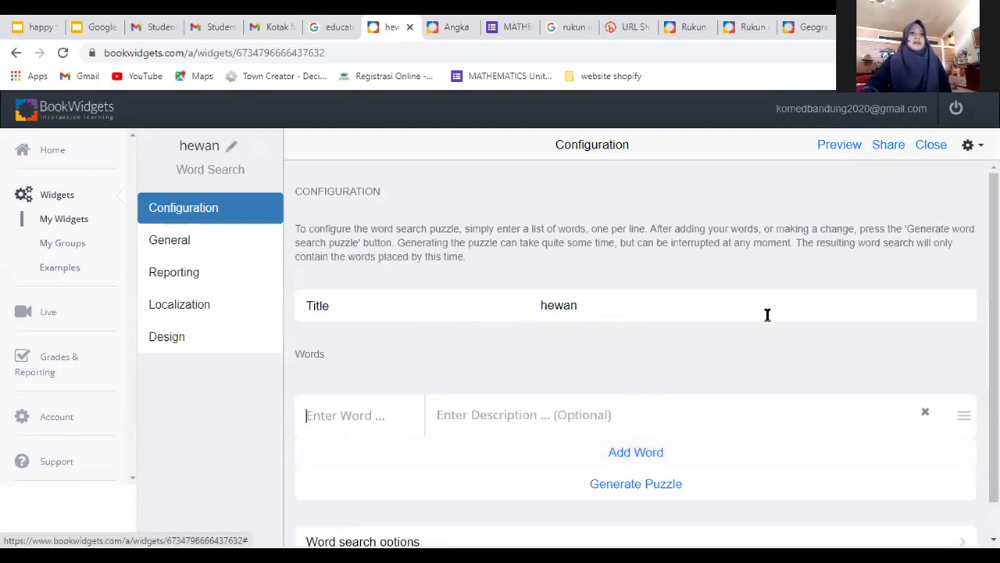
{"action": "scroll", "coordinate": [767, 315], "scroll_direction": "down", "scroll_amount": 1}
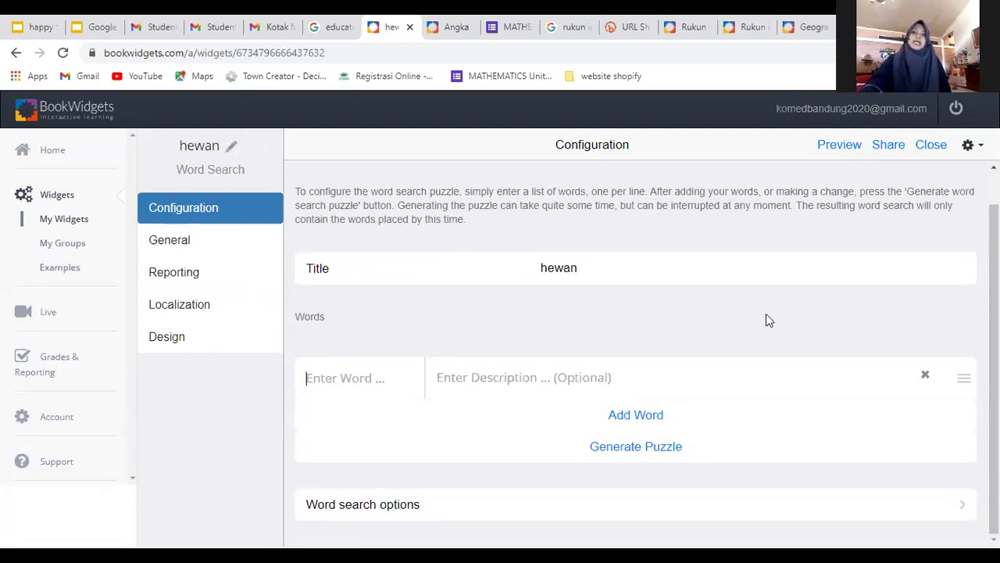
{"action": "type", "text": "kucing"}
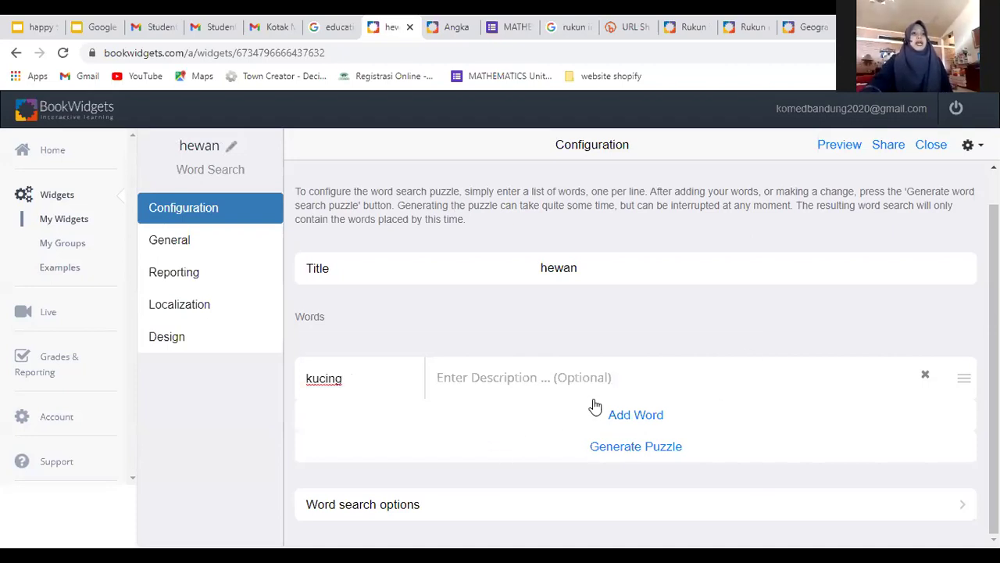
Give kucing the clue 'hewan berkaki empat, suka mengejar tikus' and add burung as second word.
{"action": "left_click", "coordinate": [627, 422]}
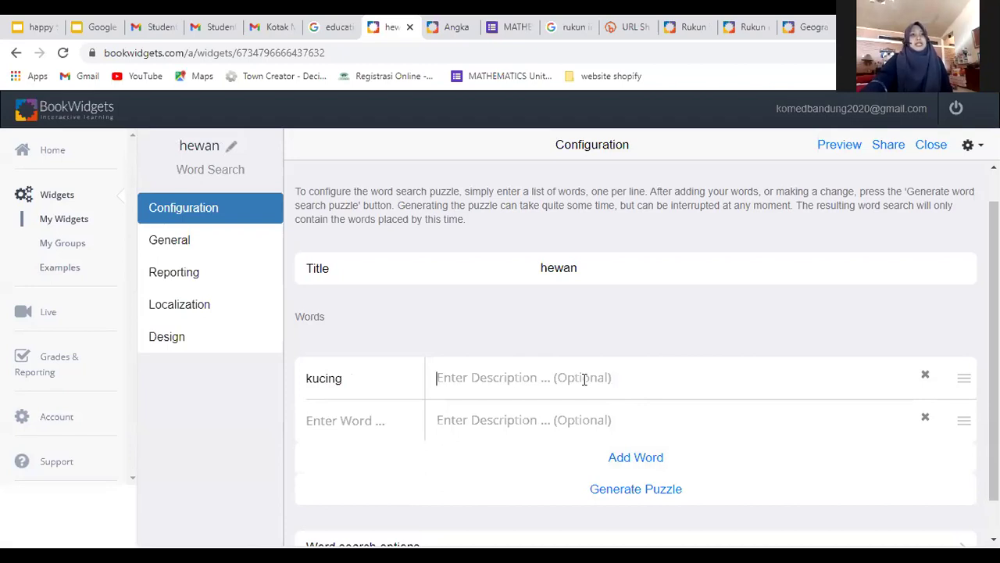
{"action": "type", "text": "he"}
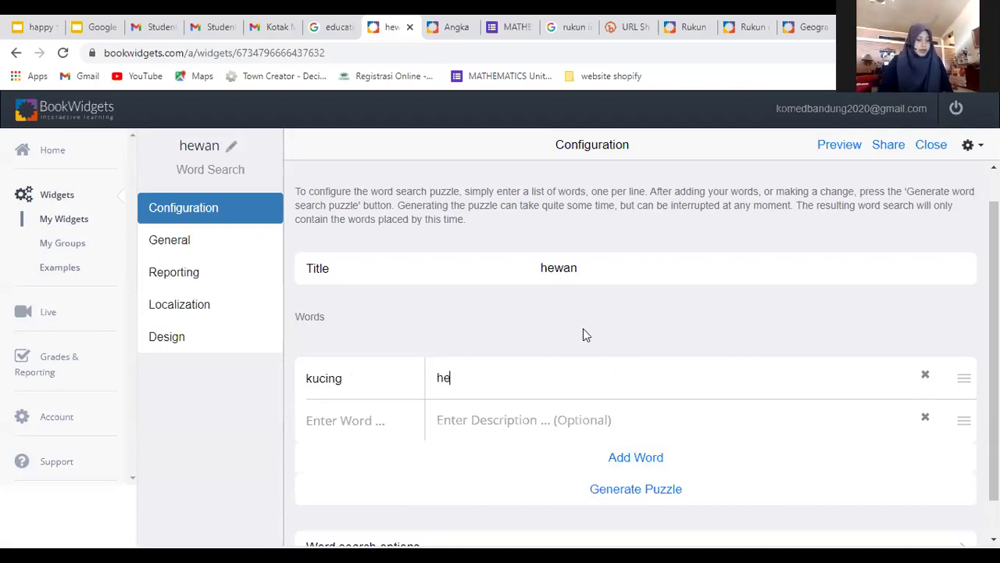
{"action": "type", "text": "wan berkaki empat,"}
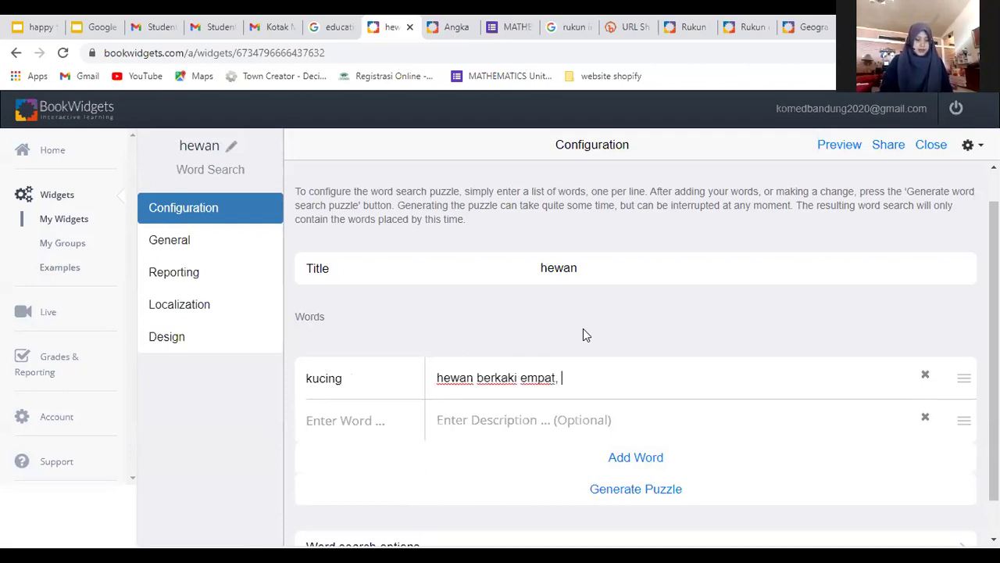
{"action": "type", "text": "suka mengejar tikus"}
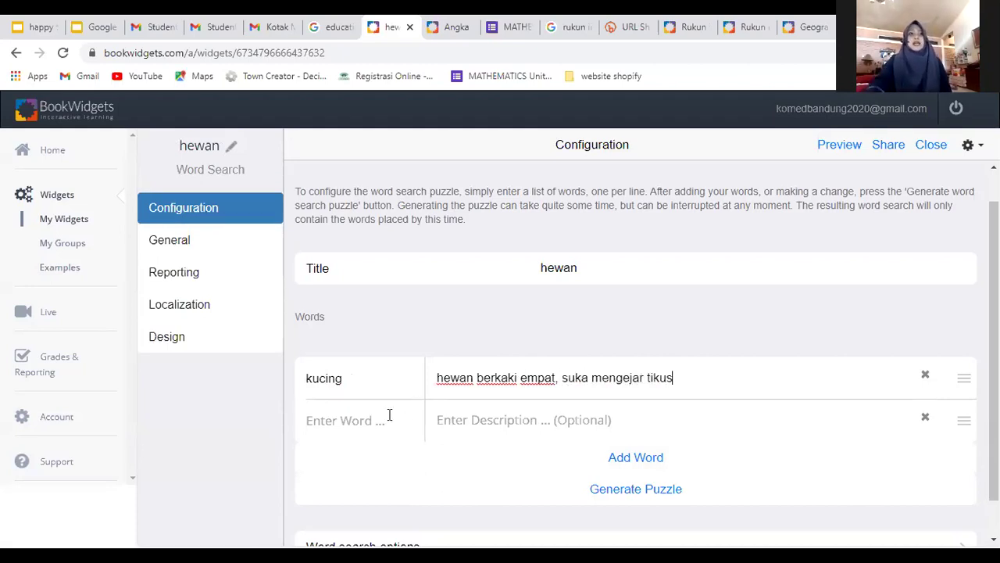
{"action": "left_click", "coordinate": [391, 414]}
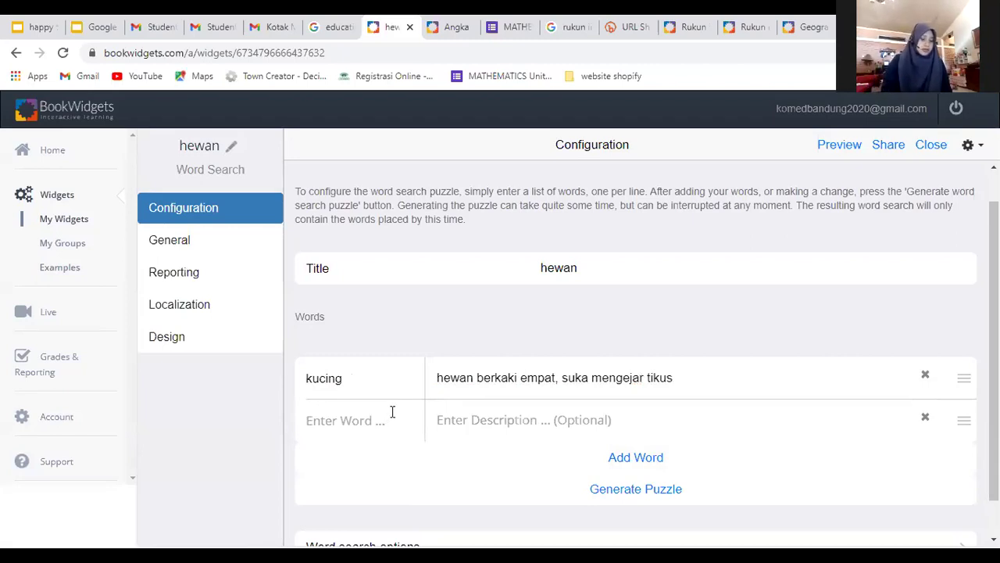
{"action": "type", "text": "burung"}
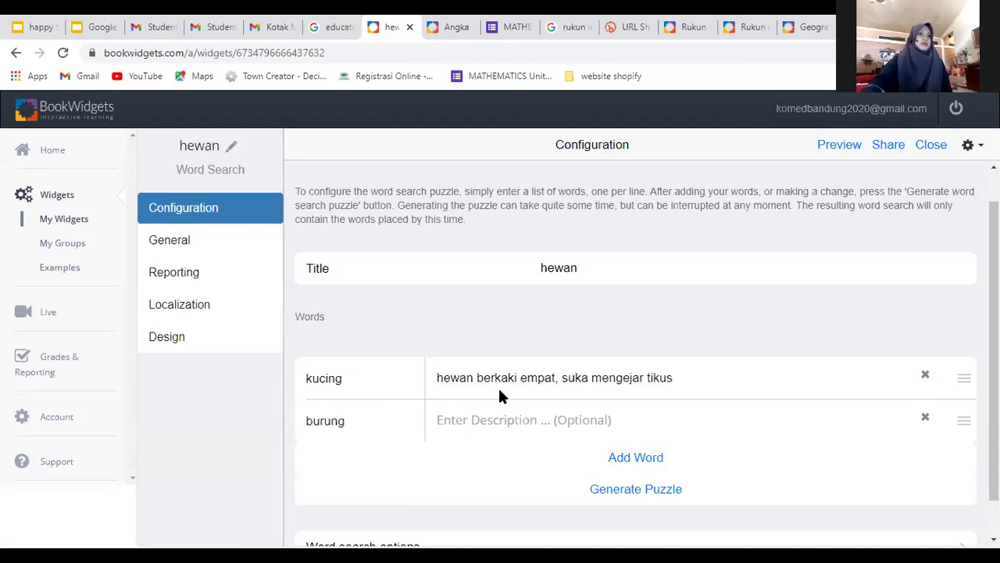
Add gajag as the third word, then return to kucing's description field.
{"action": "scroll", "coordinate": [500, 395], "scroll_direction": "down", "scroll_amount": 1}
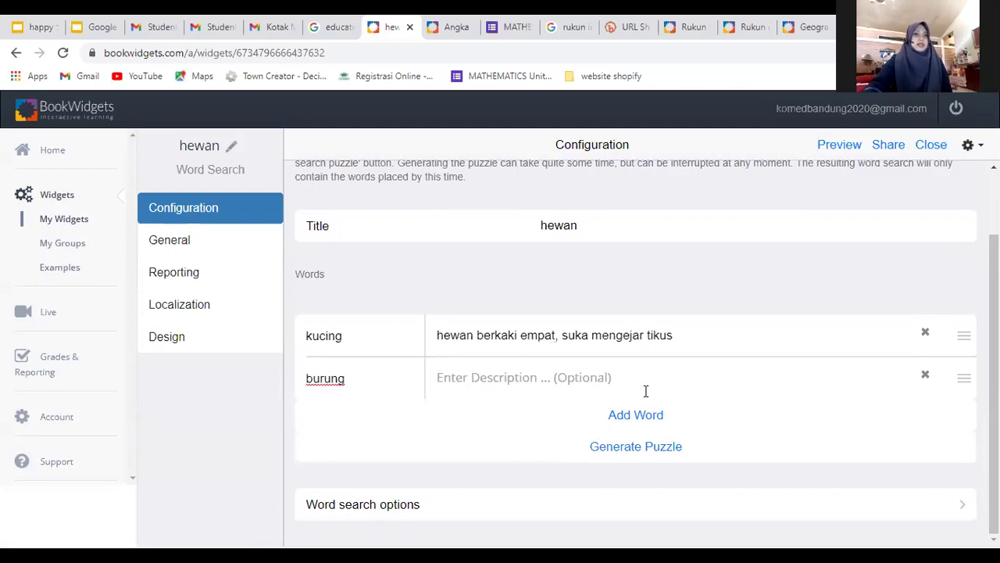
{"action": "left_click", "coordinate": [637, 414]}
{"action": "left_click", "coordinate": [415, 407]}
{"action": "type", "text": "gajag"}
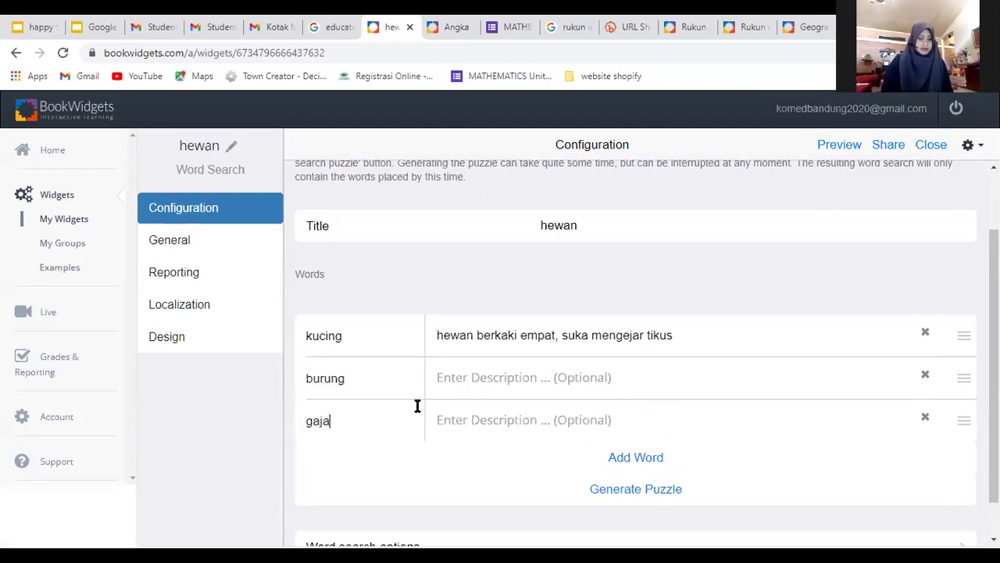
{"action": "left_click", "coordinate": [480, 337]}
{"action": "scroll", "coordinate": [561, 465], "scroll_direction": "down", "scroll_amount": 1}
{"action": "scroll", "coordinate": [563, 467], "scroll_direction": "up", "scroll_amount": 3}
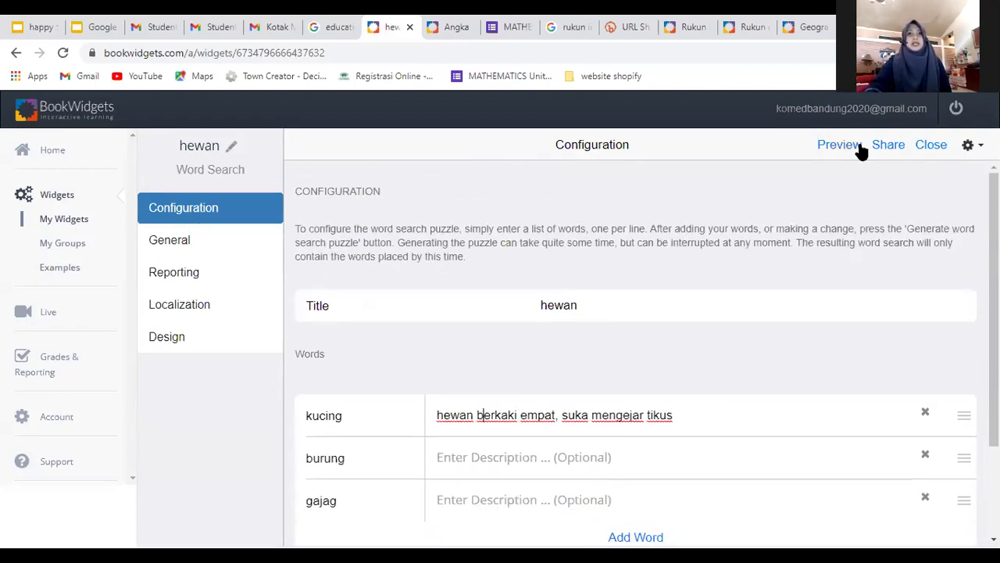
{"action": "scroll", "coordinate": [719, 349], "scroll_direction": "down", "scroll_amount": 3}
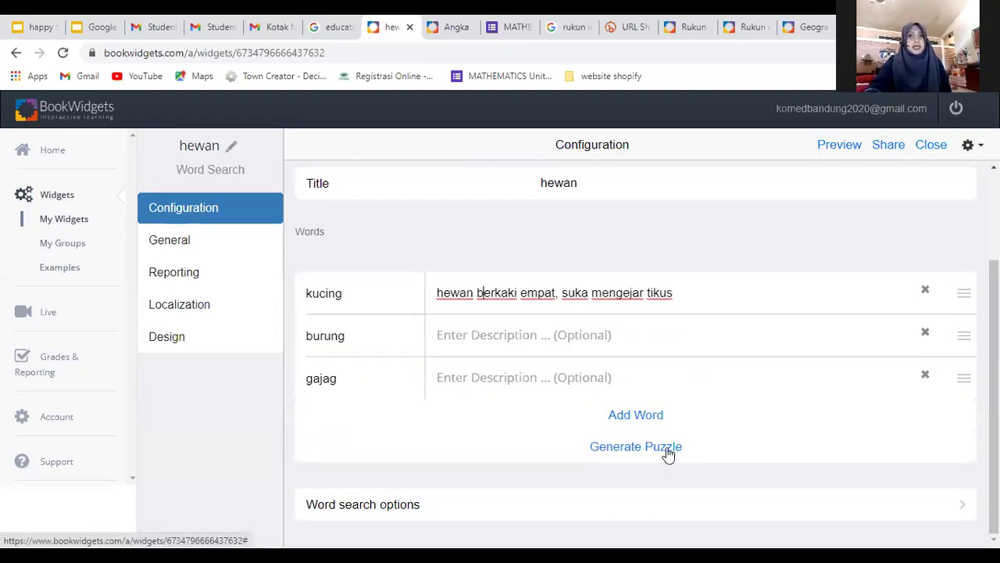
Regenerate the hewan puzzle, preview it as a student and find kucing.
{"action": "left_click", "coordinate": [668, 455]}
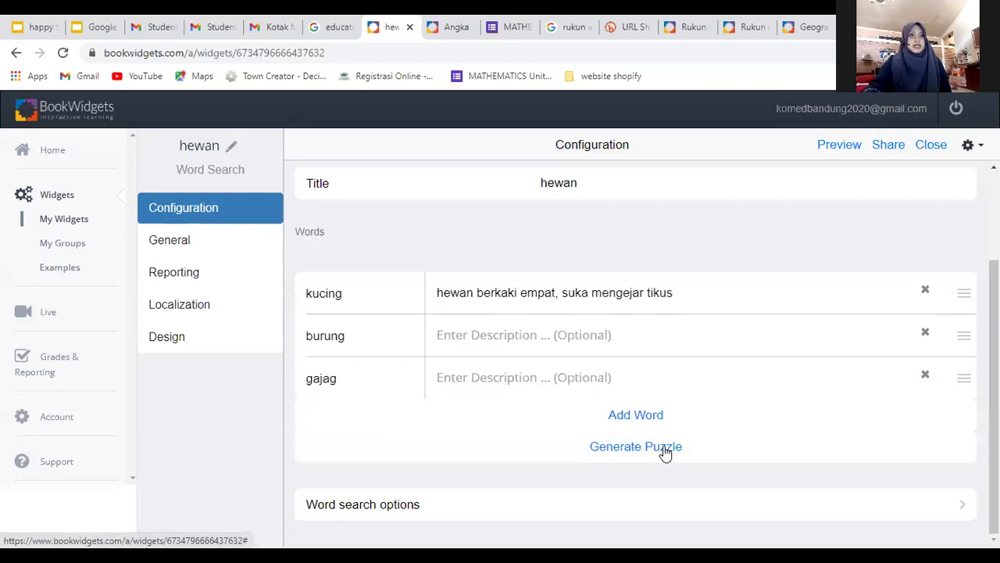
{"action": "left_click", "coordinate": [830, 147]}
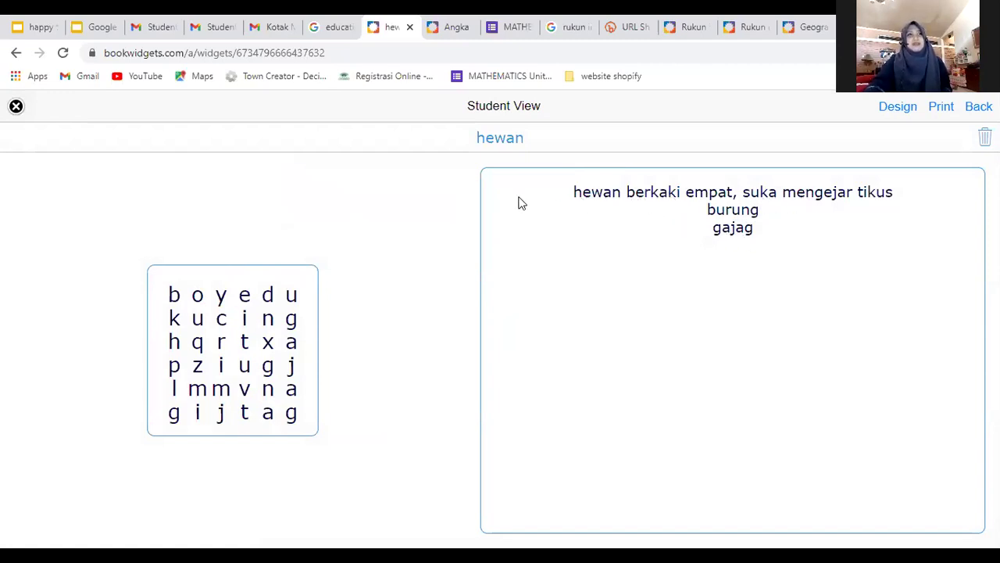
{"action": "left_click_drag", "start_coordinate": [174, 318], "coordinate": [291, 318]}
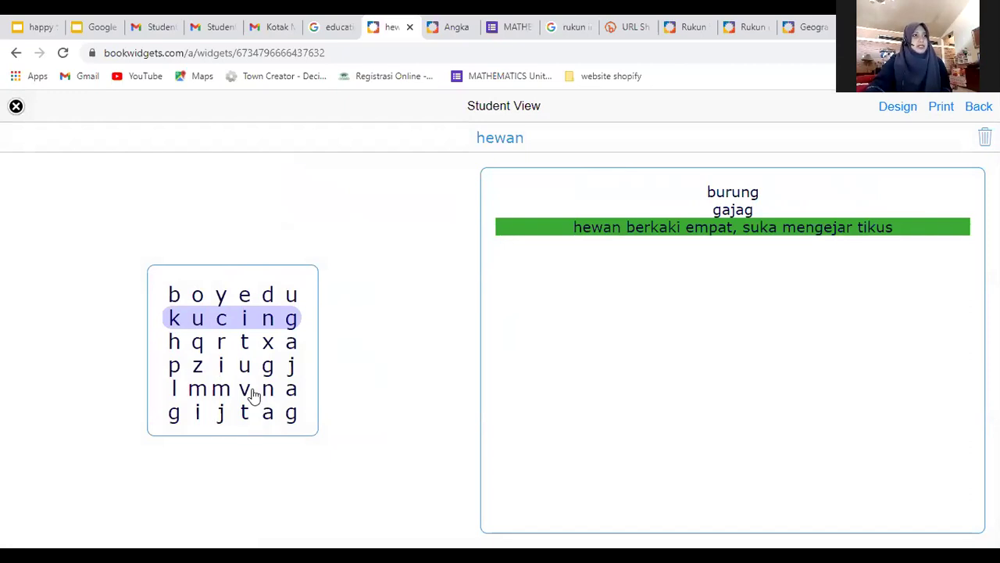
Find burung diagonally and gajag down the right column, then close Student View.
{"action": "left_click", "coordinate": [173, 296]}
{"action": "left_click_drag", "start_coordinate": [226, 346], "coordinate": [295, 429]}
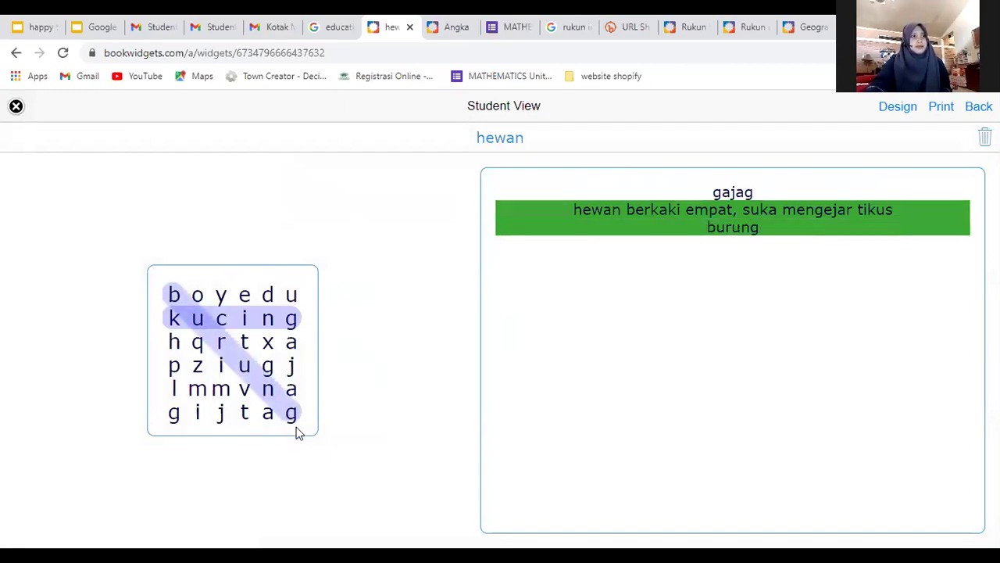
{"action": "left_click_drag", "start_coordinate": [289, 337], "coordinate": [288, 417]}
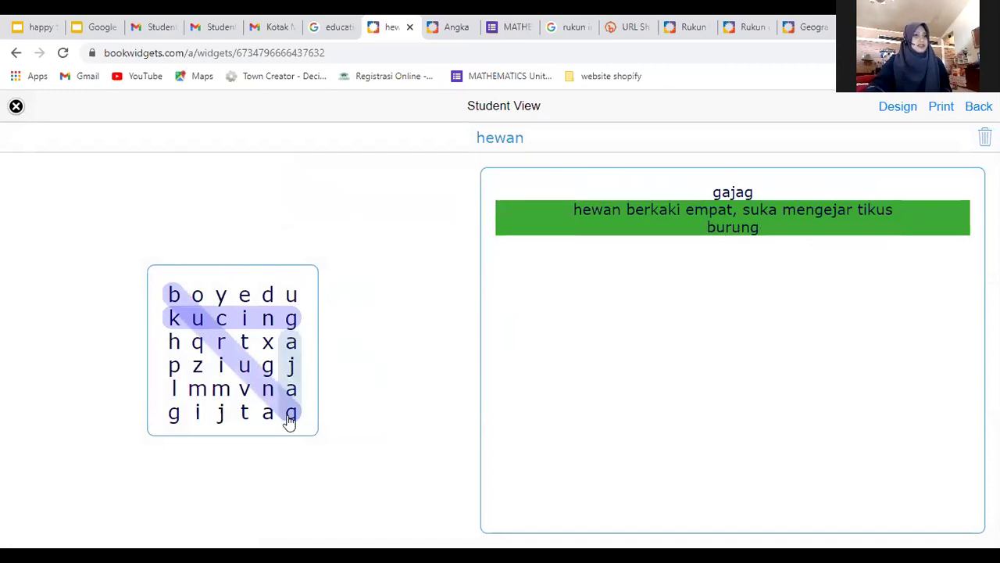
{"action": "left_click_drag", "start_coordinate": [290, 320], "coordinate": [290, 414]}
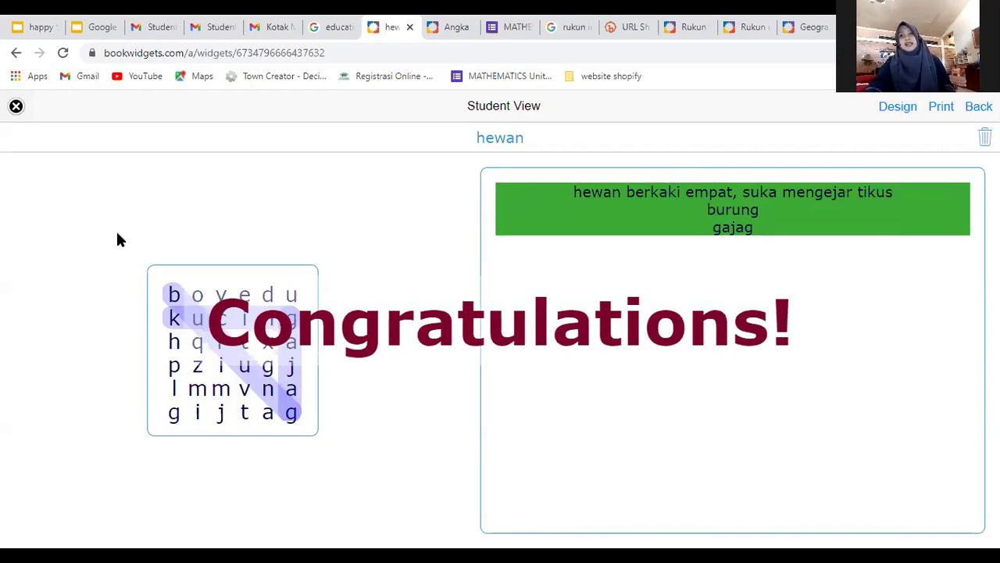
{"action": "left_click", "coordinate": [15, 106]}
Check the General and Reporting settings and toggle Enable submitting of answers.
{"action": "scroll", "coordinate": [648, 342], "scroll_direction": "up", "scroll_amount": 2}
{"action": "scroll", "coordinate": [645, 354], "scroll_direction": "down", "scroll_amount": 2}
{"action": "left_click", "coordinate": [221, 248]}
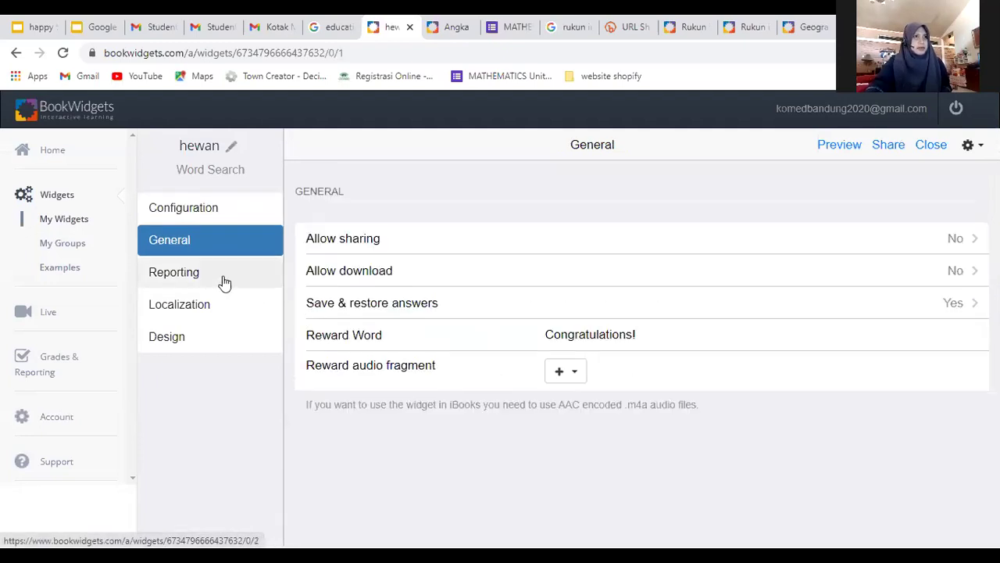
{"action": "left_click", "coordinate": [218, 277]}
{"action": "left_click", "coordinate": [564, 313]}
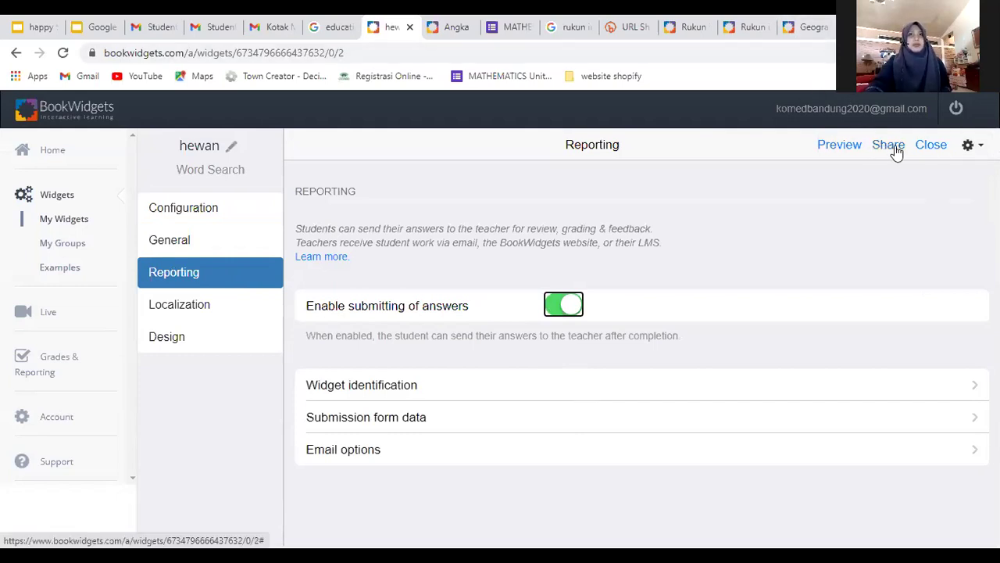
Return to the Configuration word list, then switch to the Angka widget tab.
{"action": "left_click", "coordinate": [209, 217]}
{"action": "scroll", "coordinate": [430, 373], "scroll_direction": "down", "scroll_amount": 2}
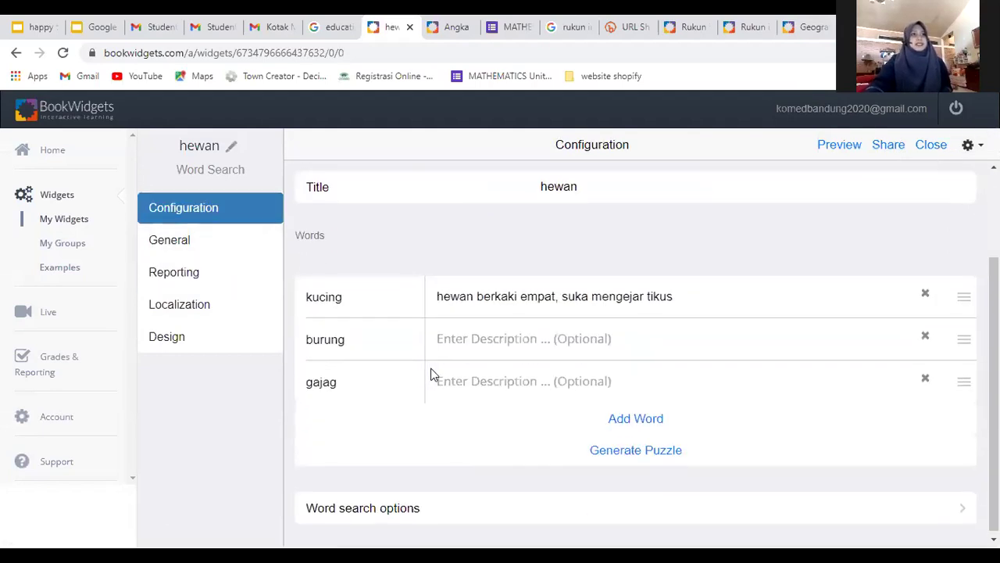
{"action": "scroll", "coordinate": [431, 375], "scroll_direction": "up", "scroll_amount": 2}
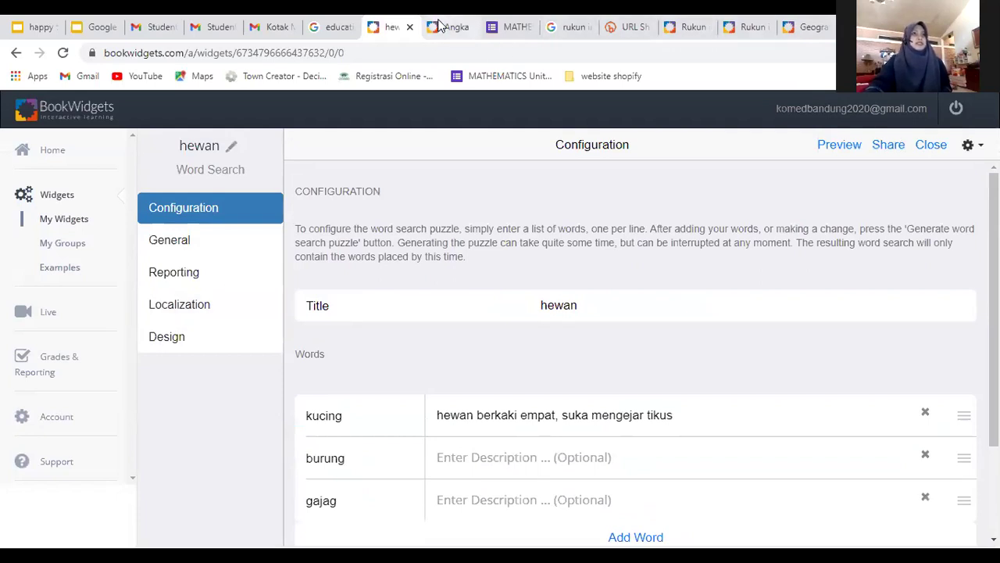
{"action": "scroll", "coordinate": [511, 316], "scroll_direction": "down", "scroll_amount": 2}
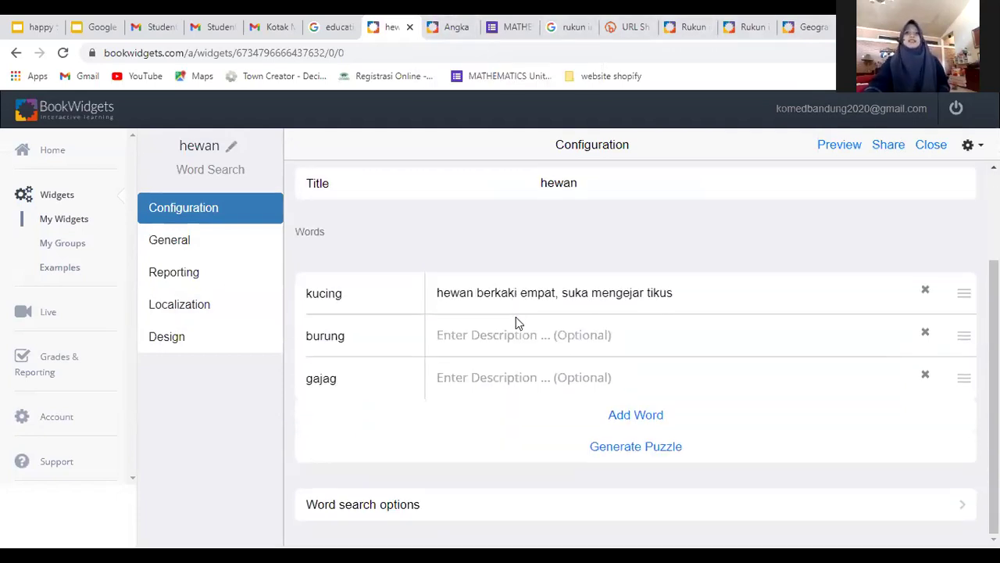
{"action": "scroll", "coordinate": [514, 319], "scroll_direction": "up", "scroll_amount": 2}
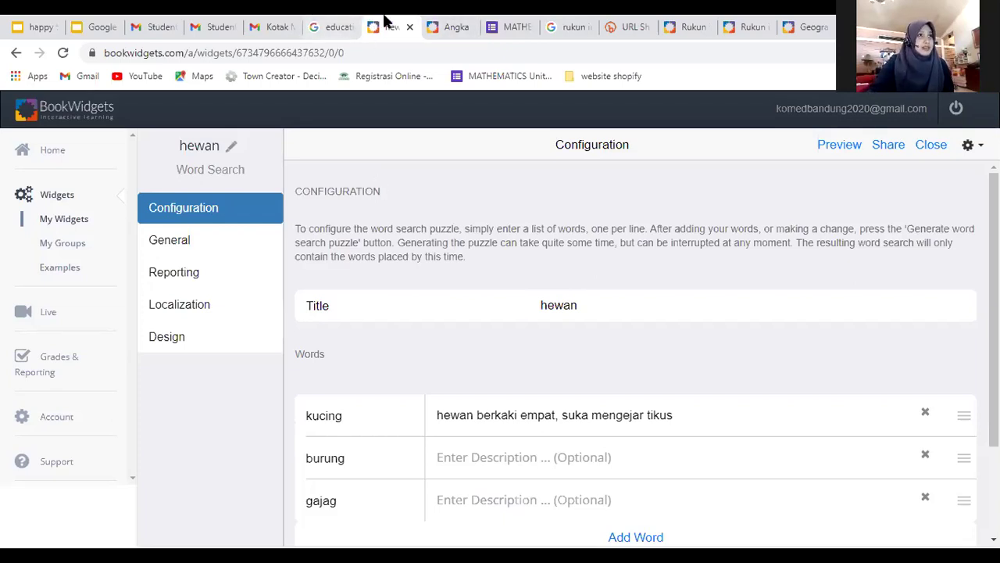
{"action": "left_click", "coordinate": [446, 24]}
Close the Angka tab and look over the hewan word list with kucing, burung and gajag.
{"action": "left_click", "coordinate": [385, 22]}
{"action": "left_click", "coordinate": [448, 25]}
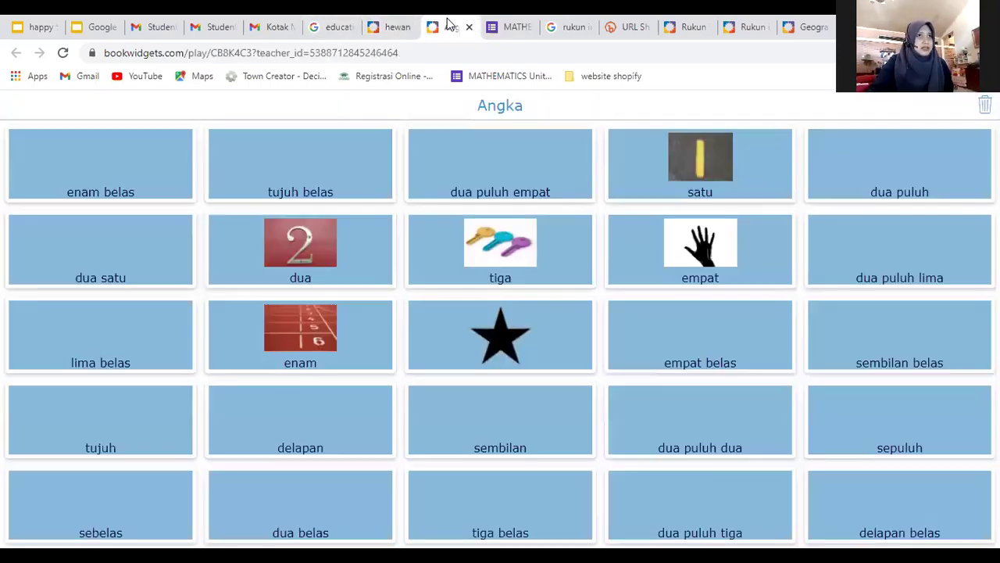
{"action": "left_click", "coordinate": [469, 27]}
{"action": "left_click", "coordinate": [394, 28]}
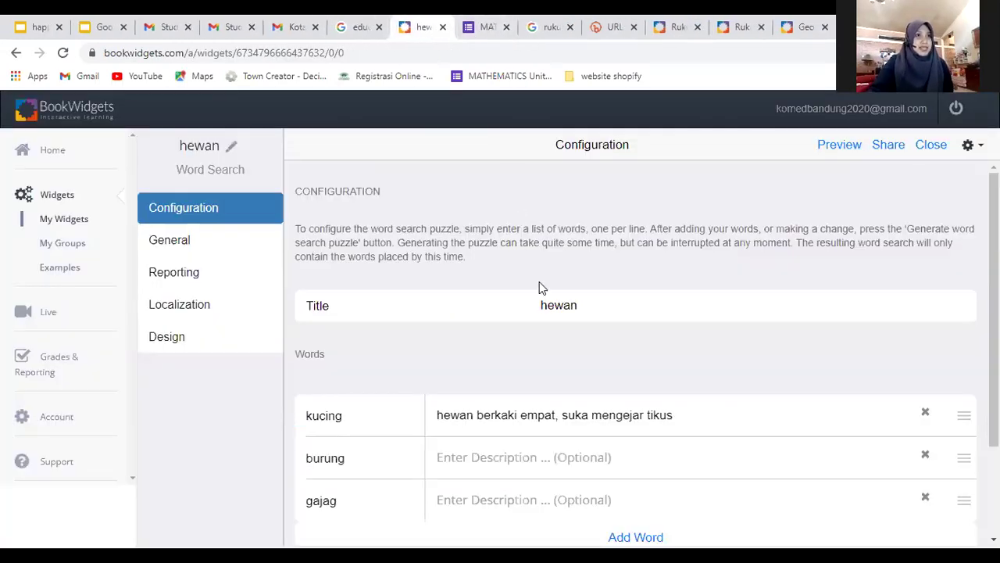
{"action": "scroll", "coordinate": [540, 285], "scroll_direction": "down", "scroll_amount": 2}
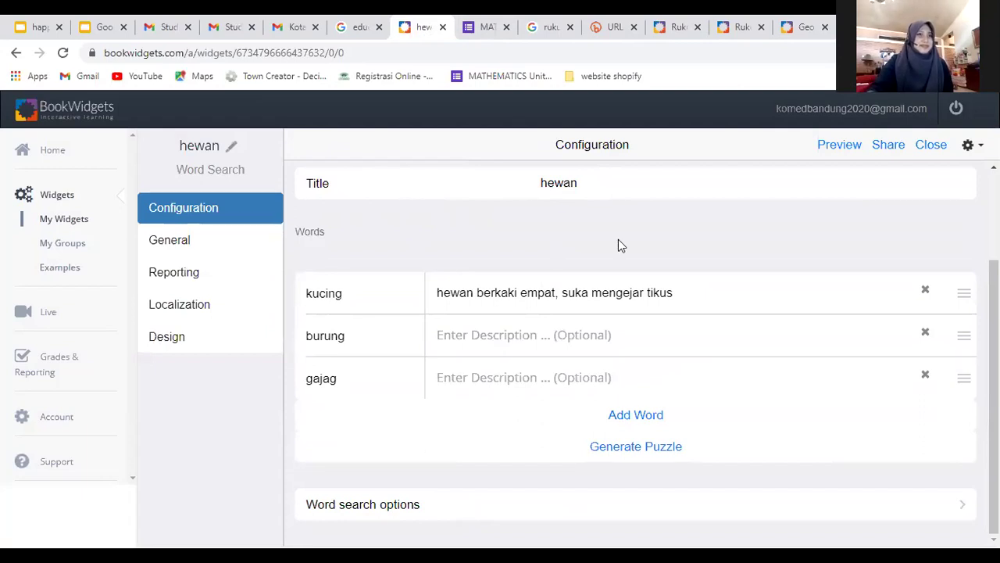
{"action": "scroll", "coordinate": [677, 304], "scroll_direction": "up", "scroll_amount": 2}
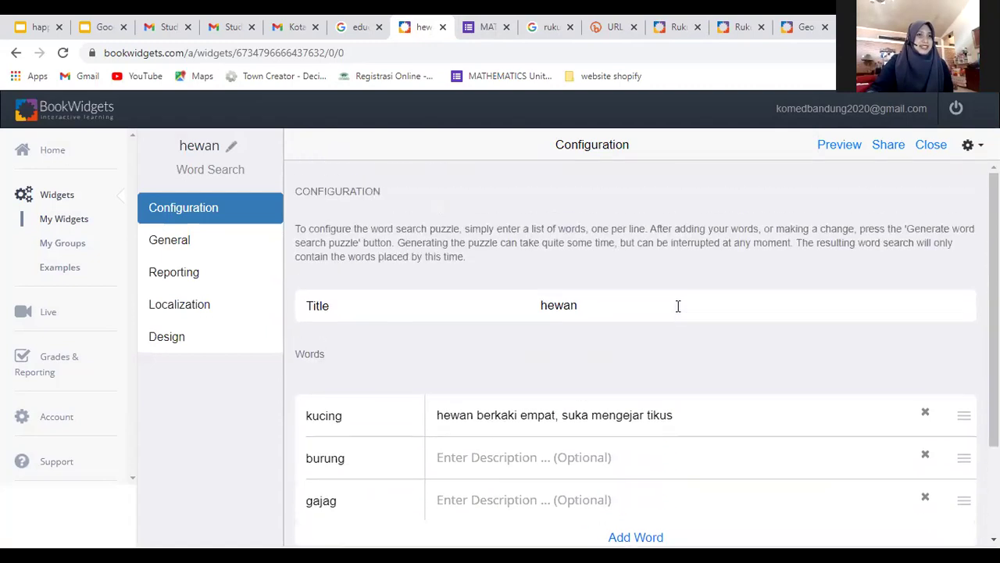
{"action": "scroll", "coordinate": [678, 306], "scroll_direction": "down", "scroll_amount": 2}
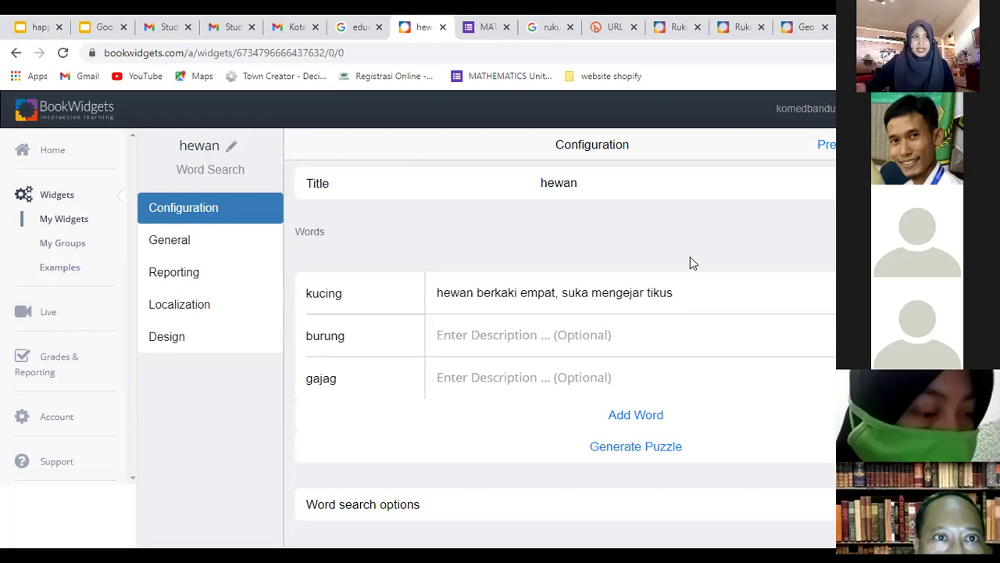
Reload the Rukun islam game's address in a new browser tab.
{"action": "left_click", "coordinate": [743, 29]}
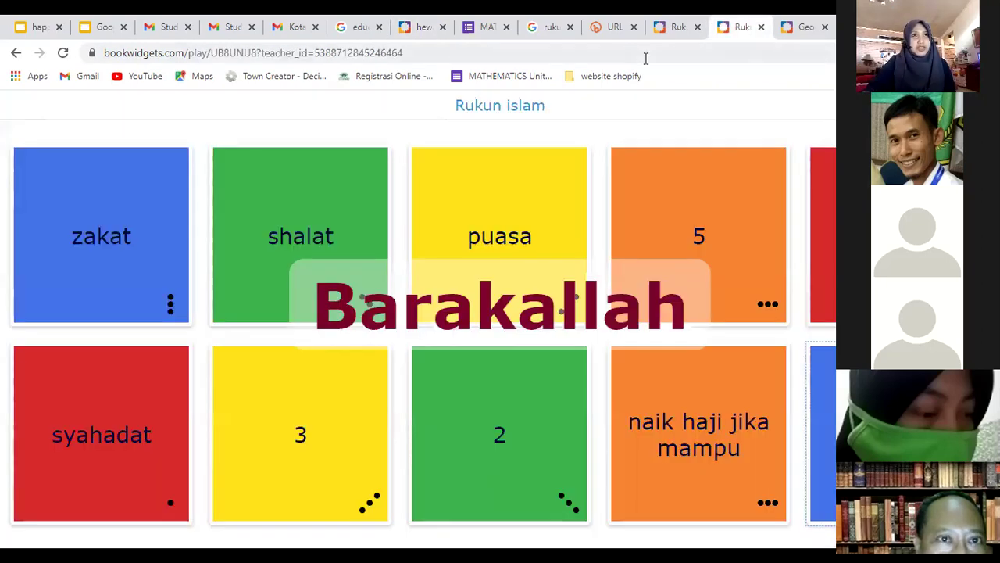
{"action": "left_click", "coordinate": [524, 52]}
{"action": "key", "text": "ctrl+t"}
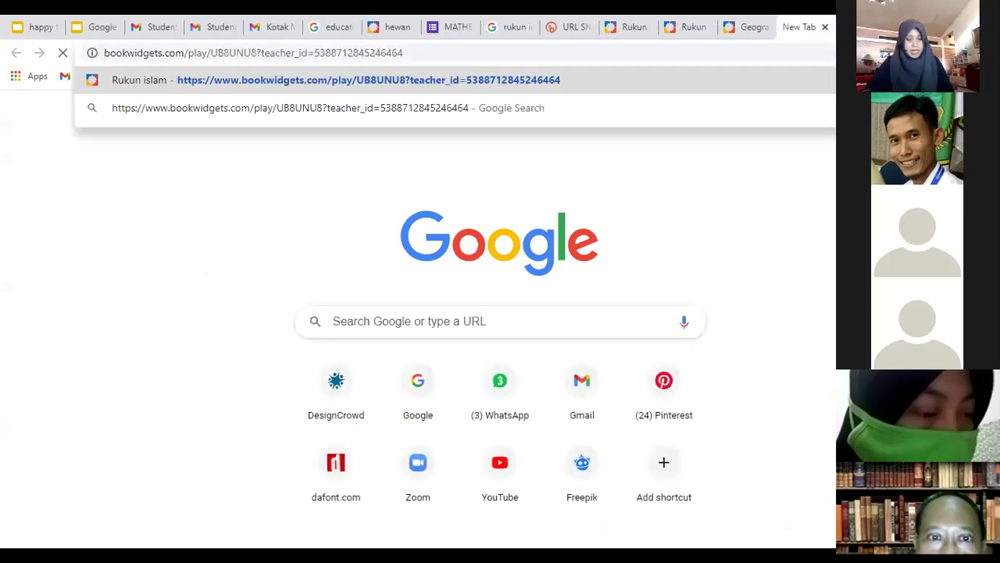
{"action": "key", "text": "Return"}
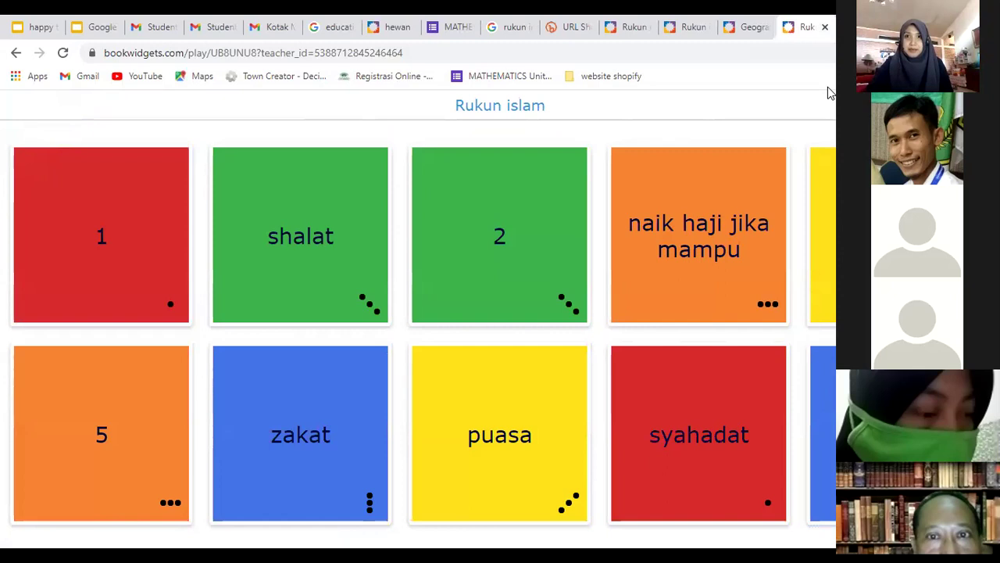
Compare the other Rukun islam tabs, then go back to the hewan editor.
{"action": "left_click", "coordinate": [630, 26]}
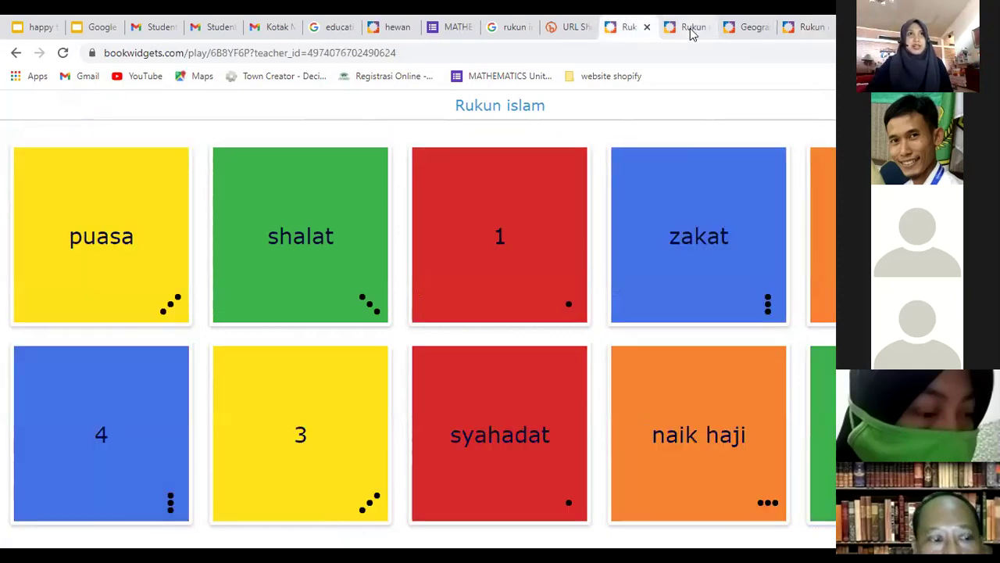
{"action": "left_click", "coordinate": [691, 30]}
{"action": "left_click", "coordinate": [400, 28]}
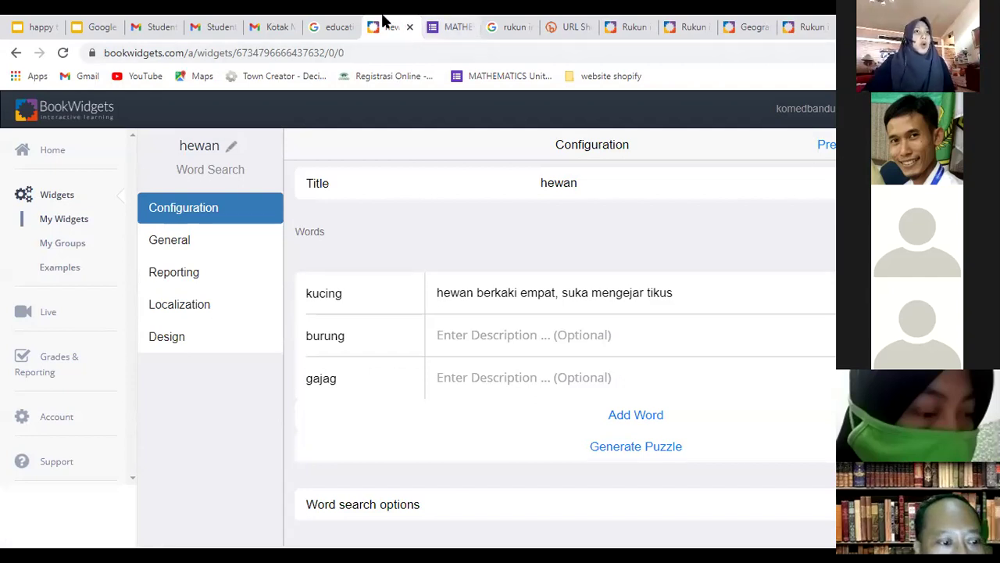
{"action": "left_click", "coordinate": [273, 27]}
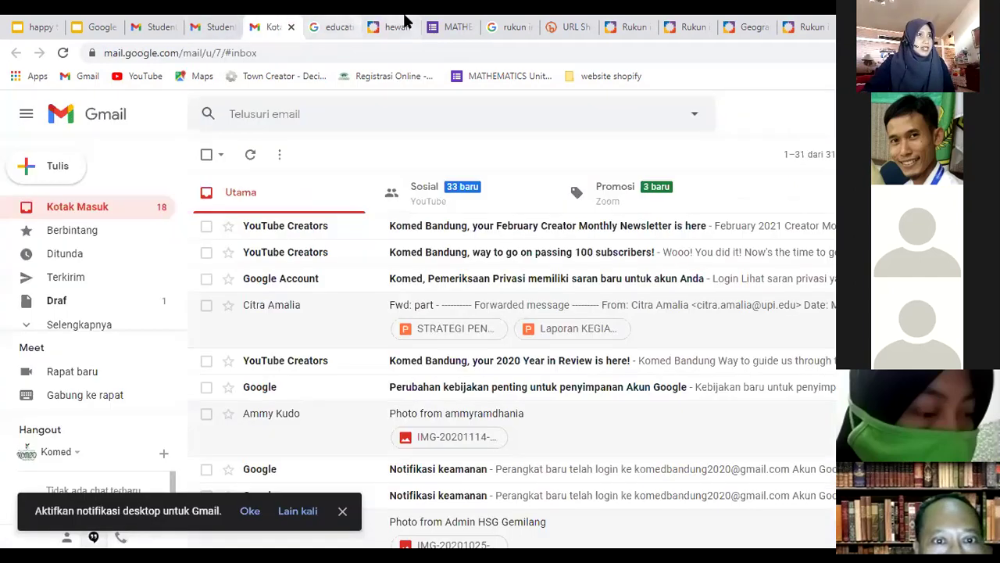
{"action": "left_click", "coordinate": [405, 23]}
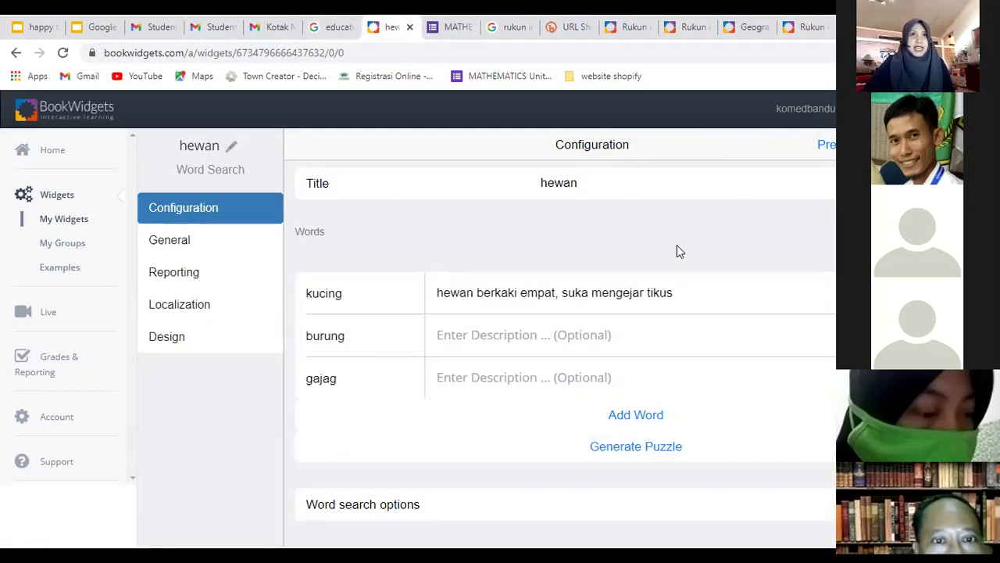
{"action": "left_click", "coordinate": [883, 145]}
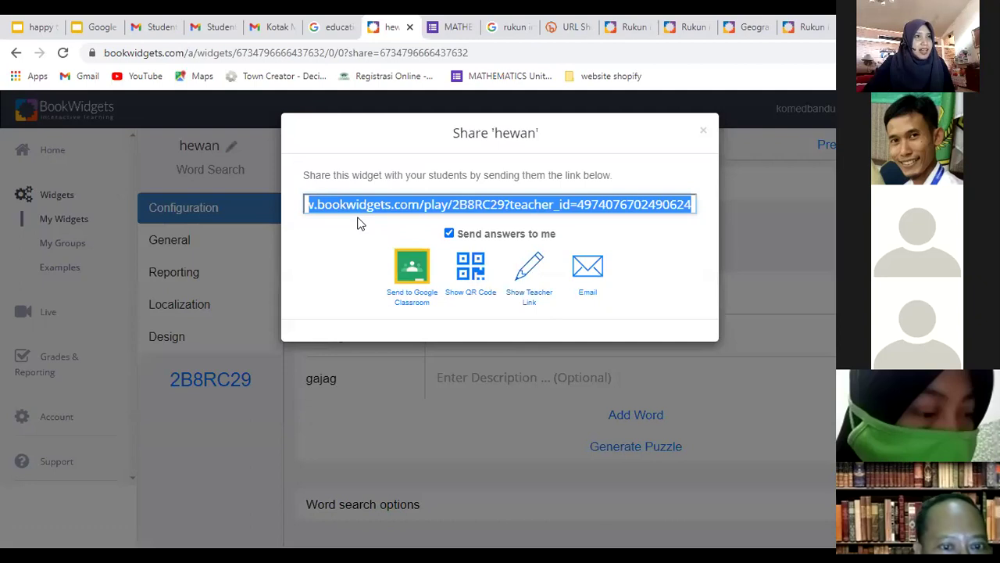
{"action": "left_click", "coordinate": [704, 132]}
{"action": "scroll", "coordinate": [799, 267], "scroll_direction": "up", "scroll_amount": 2}
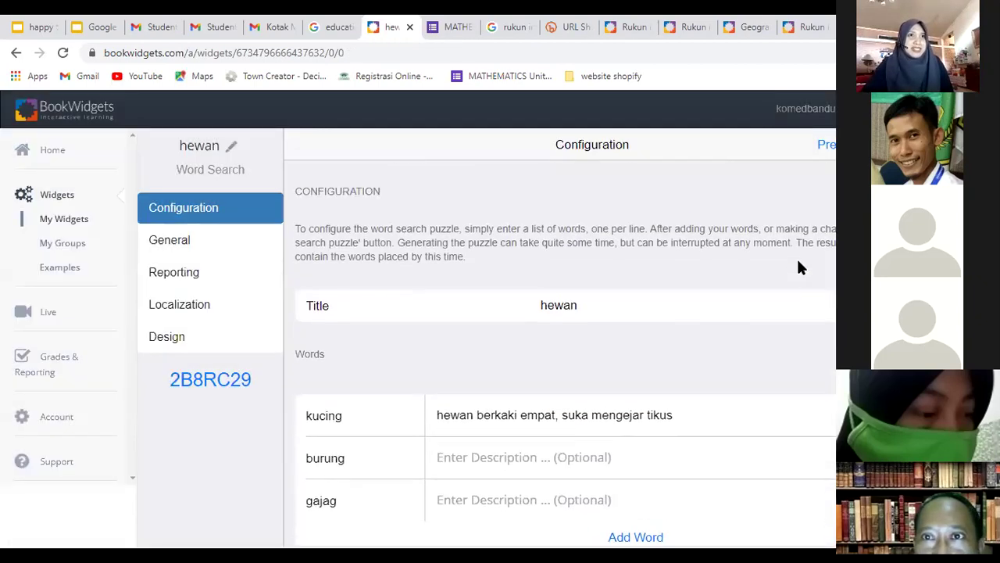
{"action": "scroll", "coordinate": [799, 268], "scroll_direction": "down", "scroll_amount": 2}
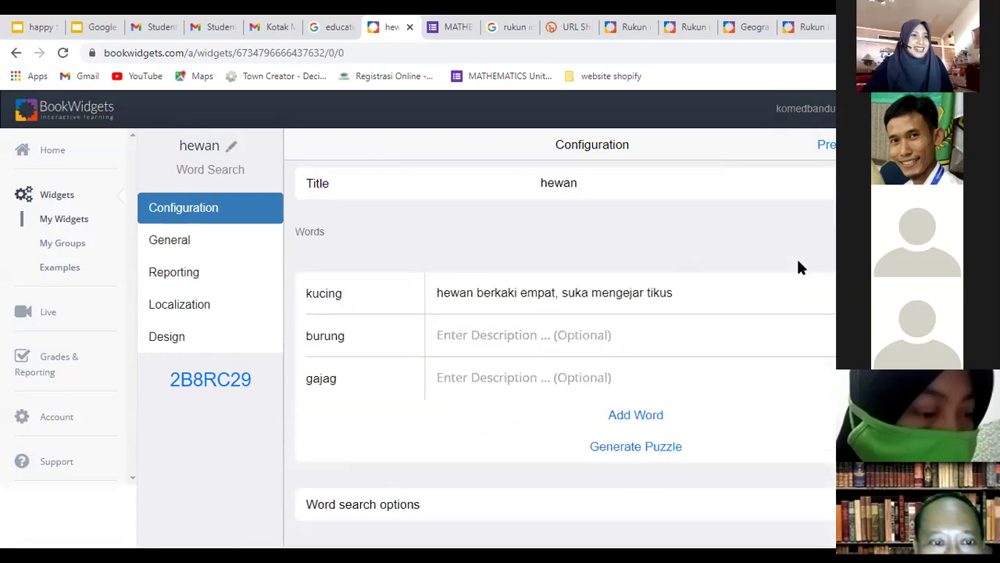
{"action": "scroll", "coordinate": [798, 262], "scroll_direction": "up", "scroll_amount": 2}
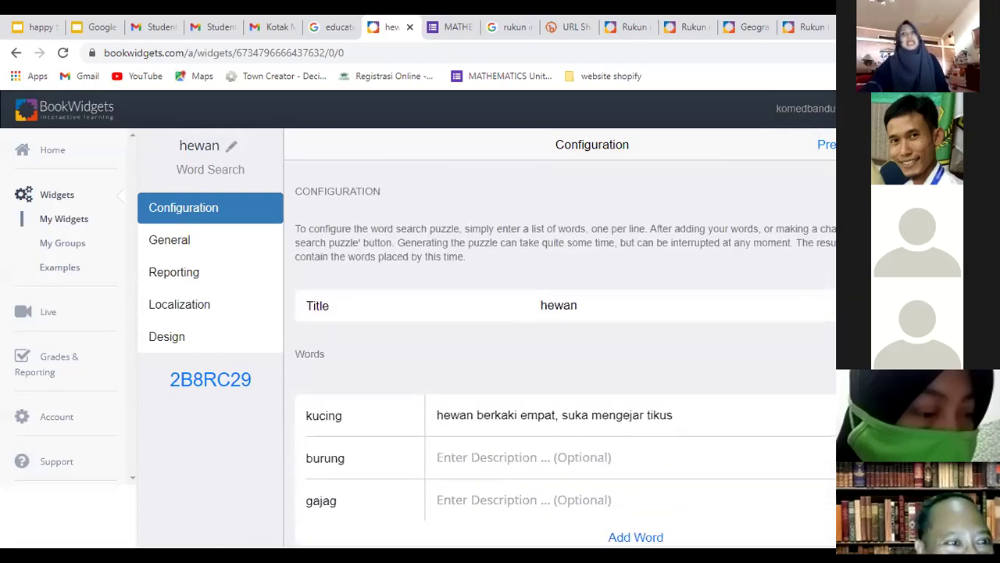
{"action": "left_click", "coordinate": [868, 145]}
{"action": "left_click", "coordinate": [410, 274]}
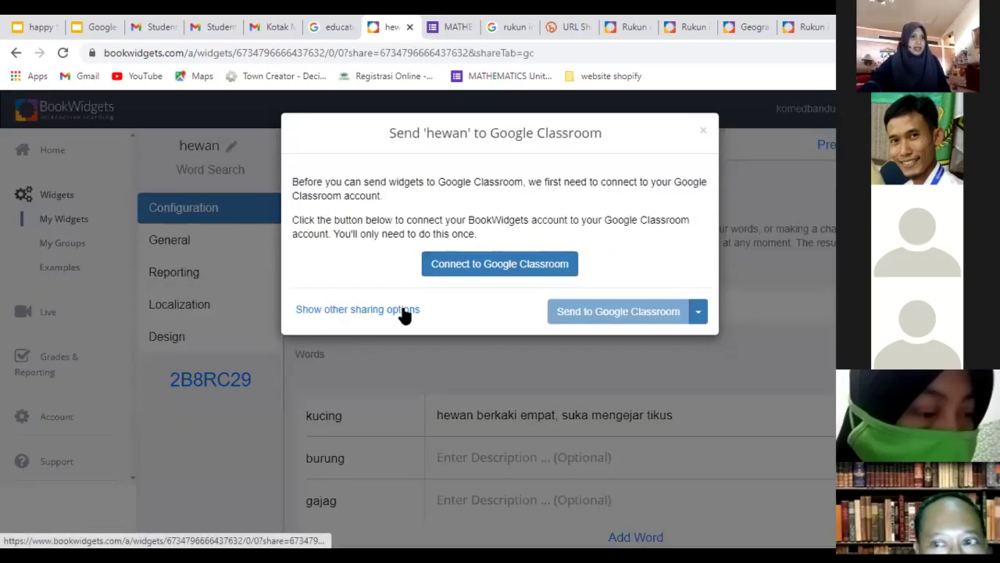
{"action": "left_click", "coordinate": [404, 311]}
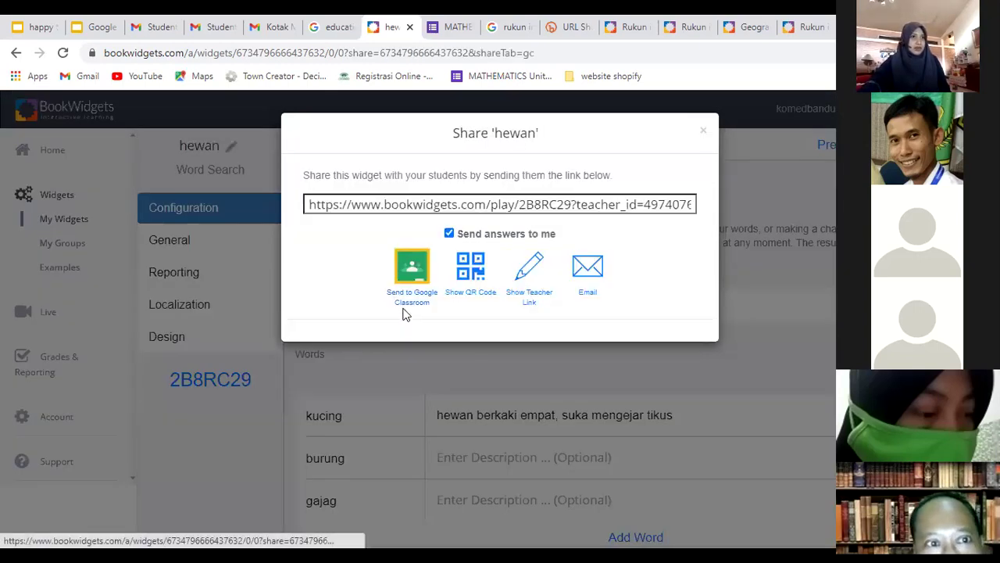
{"action": "left_click", "coordinate": [588, 269]}
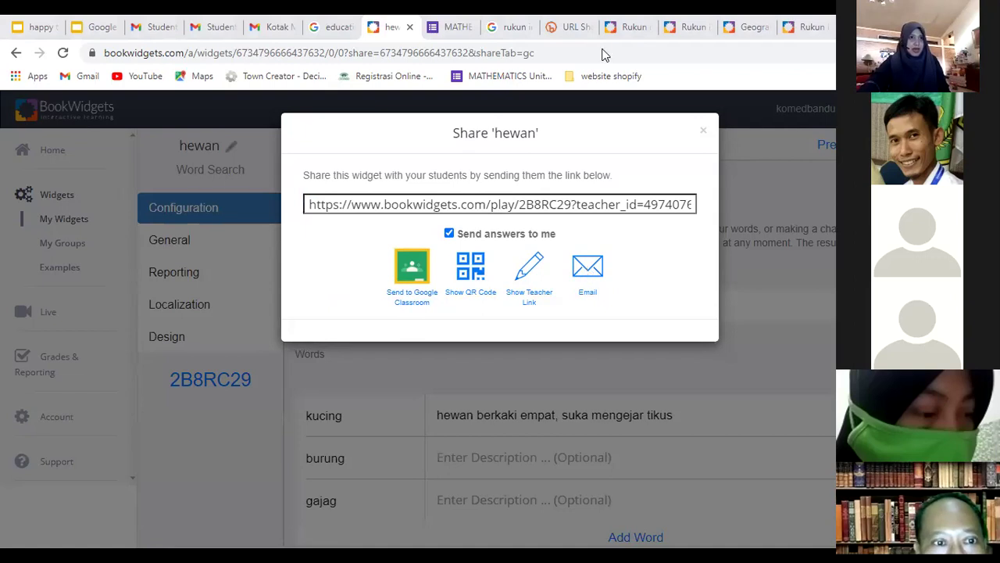
{"action": "key", "text": "Escape"}
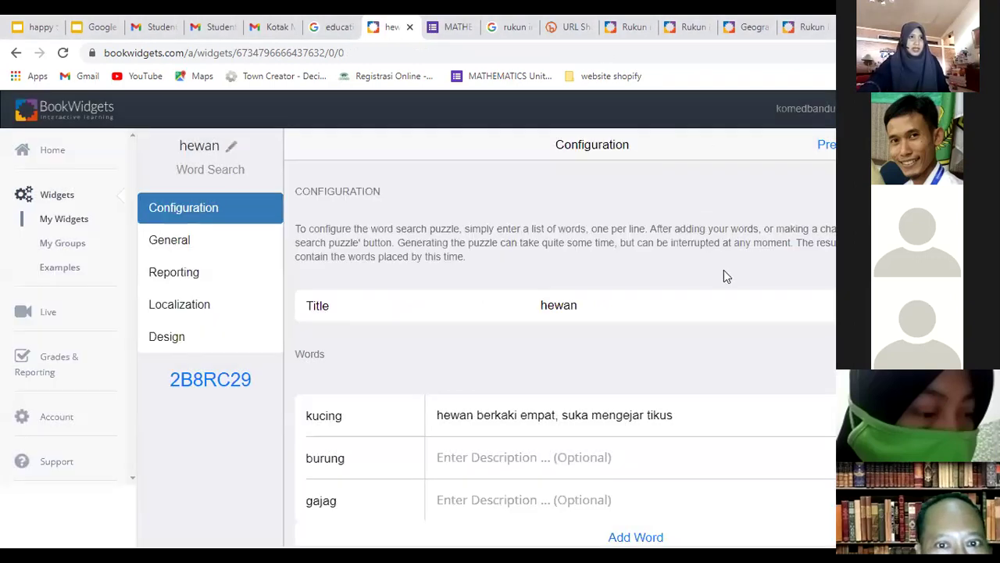
{"action": "scroll", "coordinate": [725, 289], "scroll_direction": "down", "scroll_amount": 2}
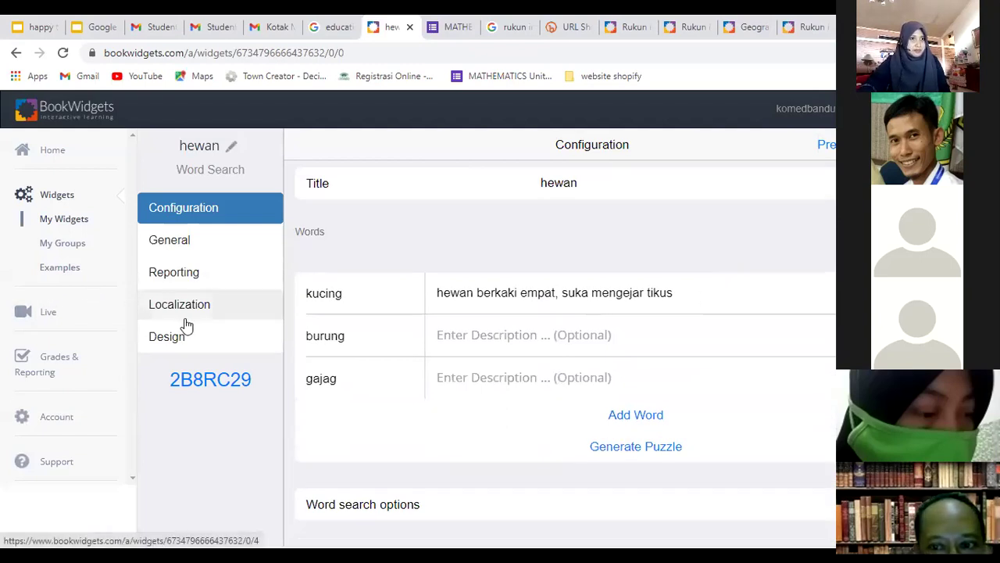
Return to My Widgets from the left sidebar.
{"action": "left_click", "coordinate": [66, 223]}
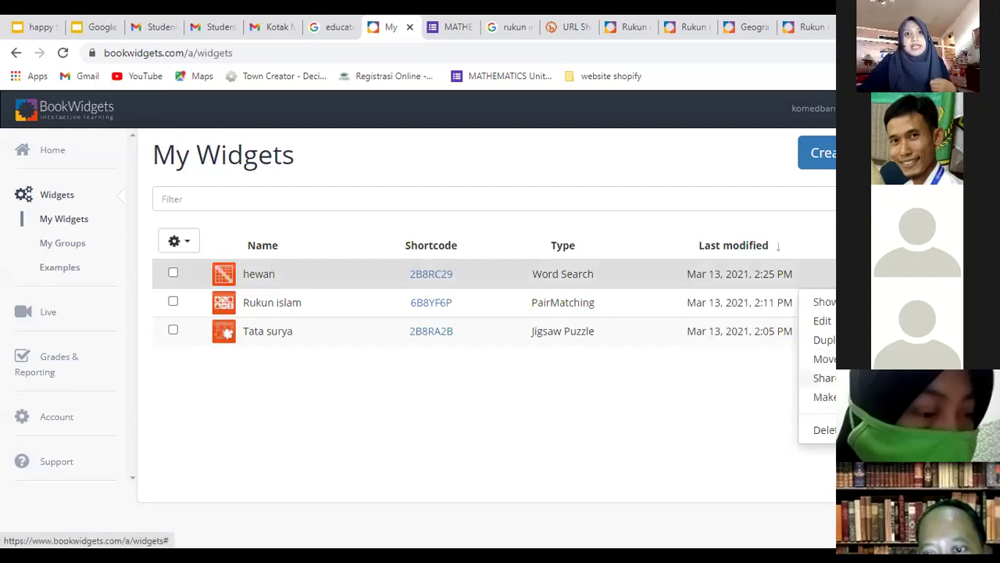
Copy the hewan student link from the Share window and load it in a new tab.
{"action": "left_click", "coordinate": [824, 377]}
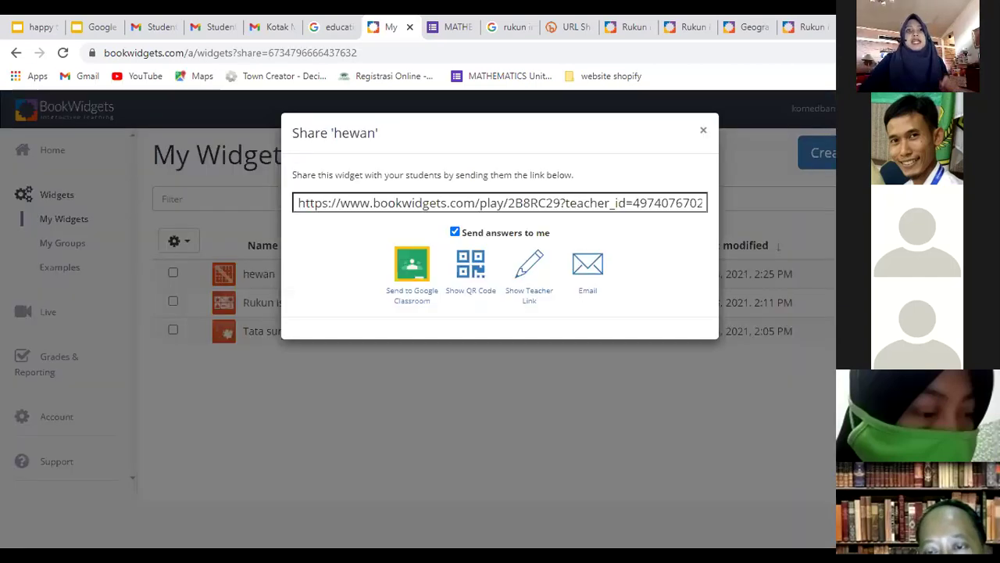
{"action": "right_click", "coordinate": [431, 211]}
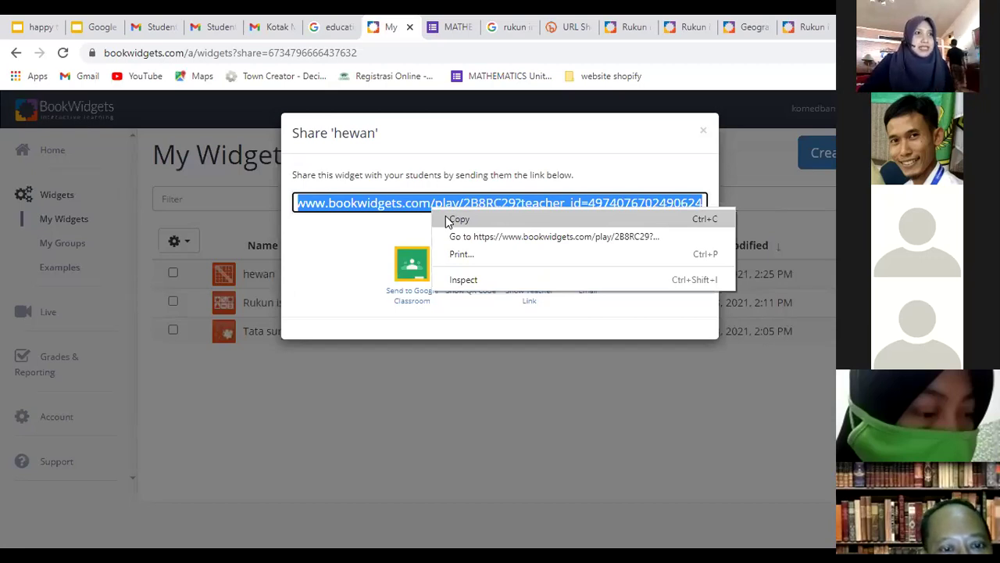
{"action": "left_click", "coordinate": [448, 222]}
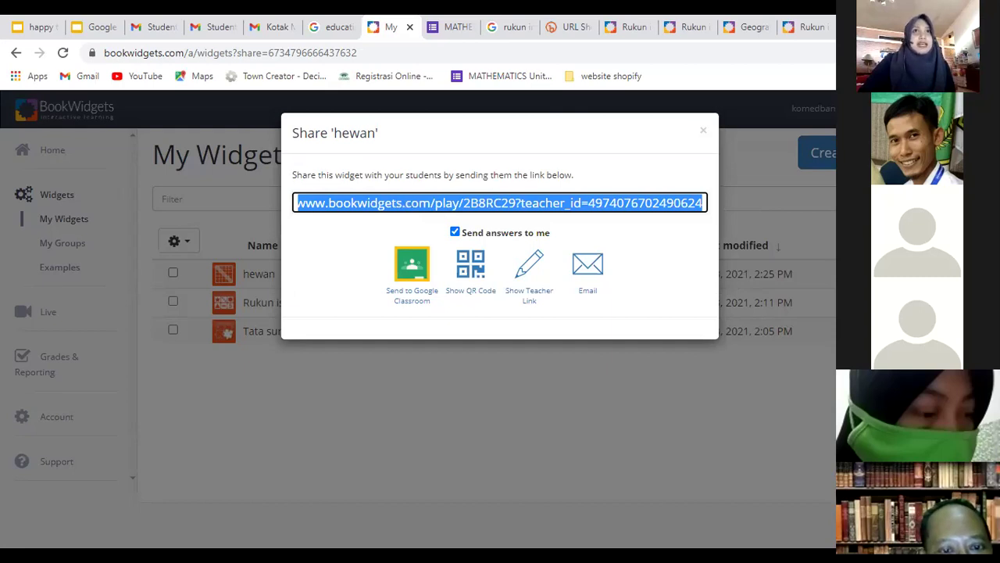
{"action": "key", "text": "ctrl+t"}
{"action": "key", "text": "ctrl+v"}
{"action": "key", "text": "Return"}
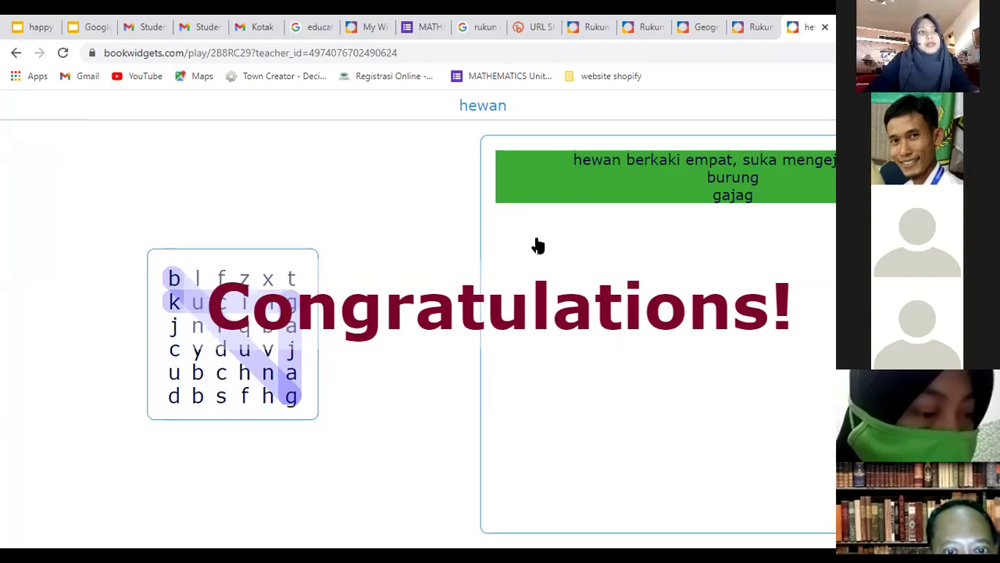
Copy the Geografi Negara crossword's web address and close its tab.
{"action": "left_click_drag", "start_coordinate": [746, 21], "coordinate": [661, 18]}
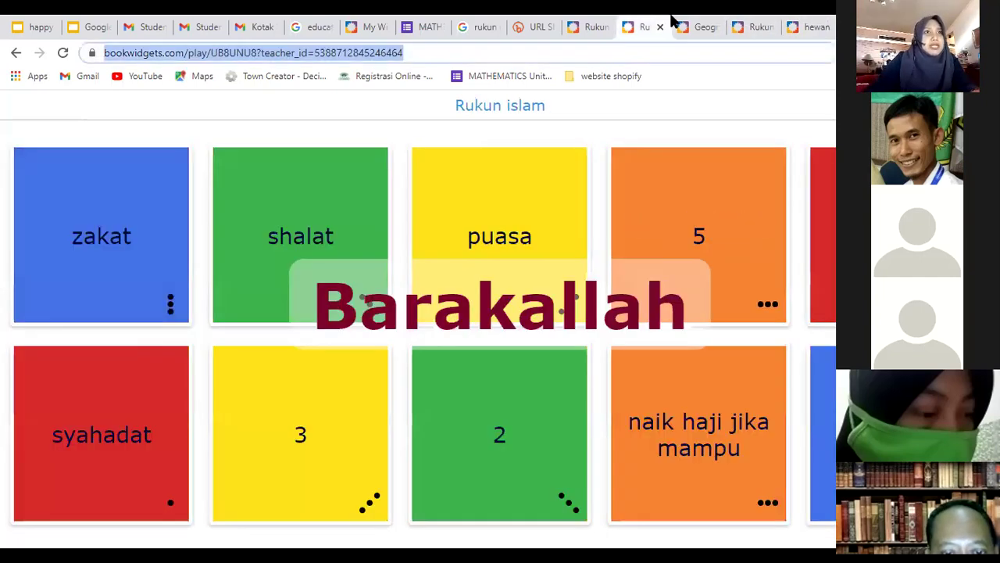
{"action": "left_click", "coordinate": [692, 25]}
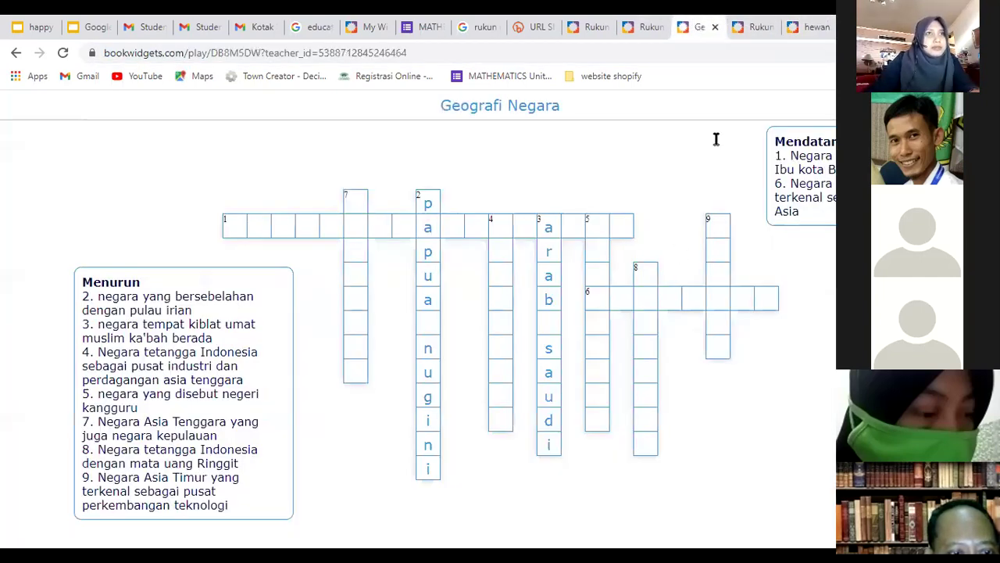
{"action": "left_click", "coordinate": [402, 51]}
{"action": "right_click", "coordinate": [403, 52]}
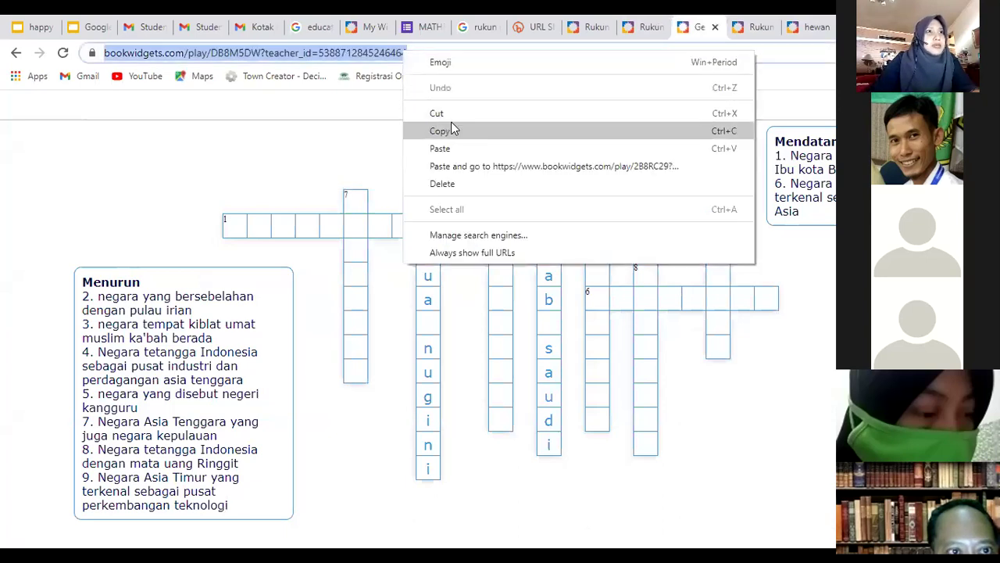
{"action": "left_click", "coordinate": [449, 130]}
{"action": "left_click", "coordinate": [714, 26]}
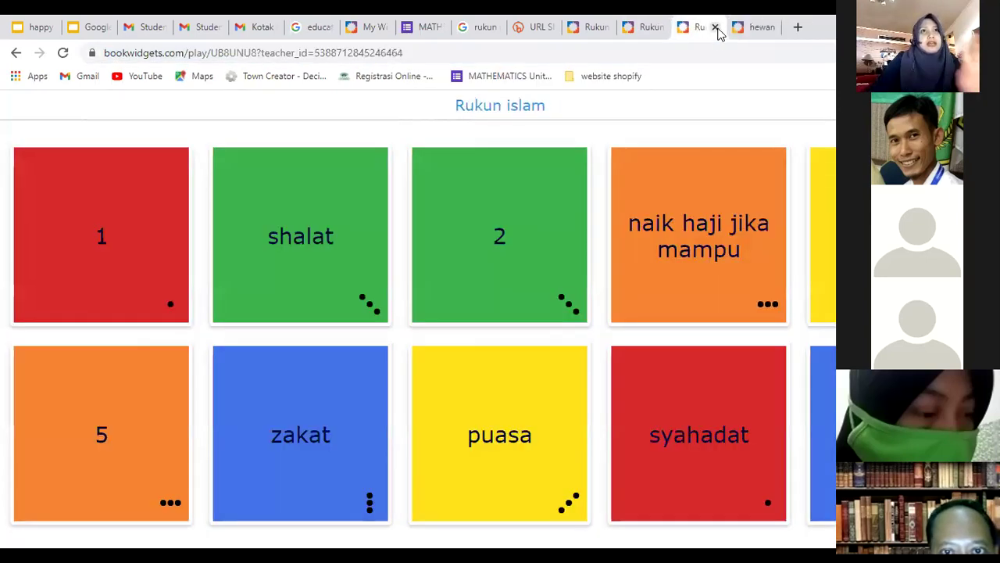
Load the copied crossword address in the hewan game's tab.
{"action": "left_click", "coordinate": [800, 34]}
{"action": "left_click", "coordinate": [790, 47]}
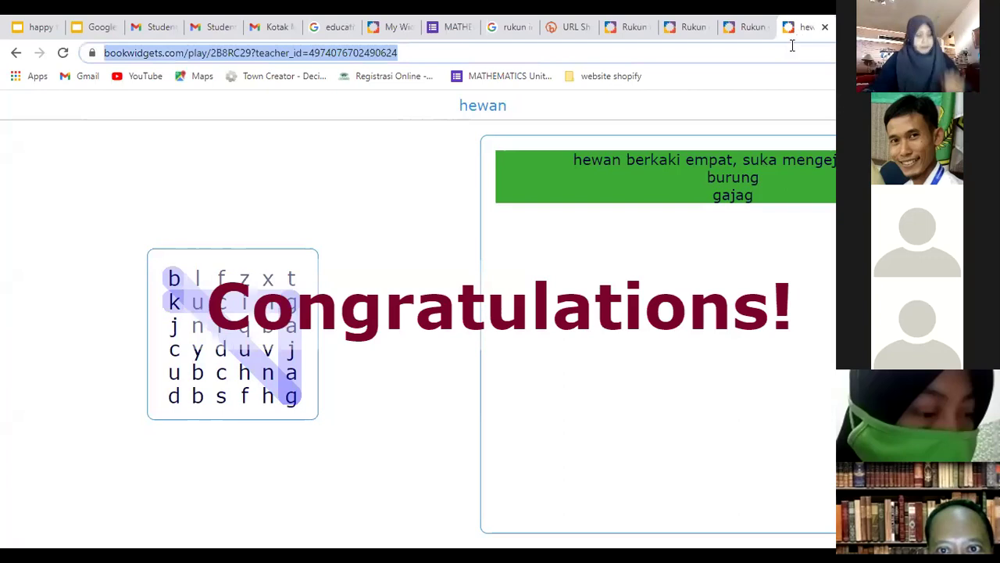
{"action": "key", "text": "ctrl+v"}
{"action": "key", "text": "Return"}
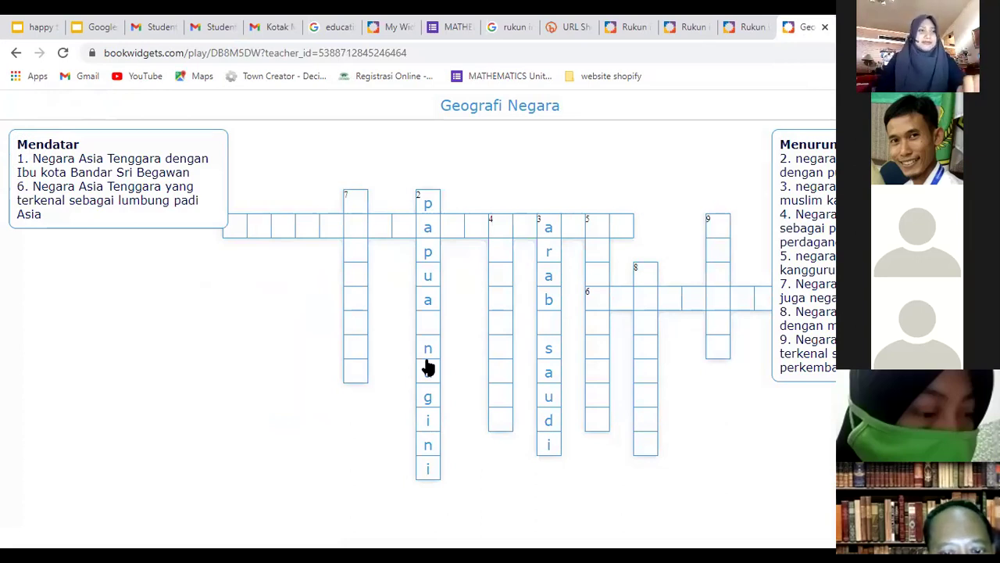
Go back to the My Widgets tab and dismiss the Share 'hewan' dialog.
{"action": "left_click", "coordinate": [395, 23]}
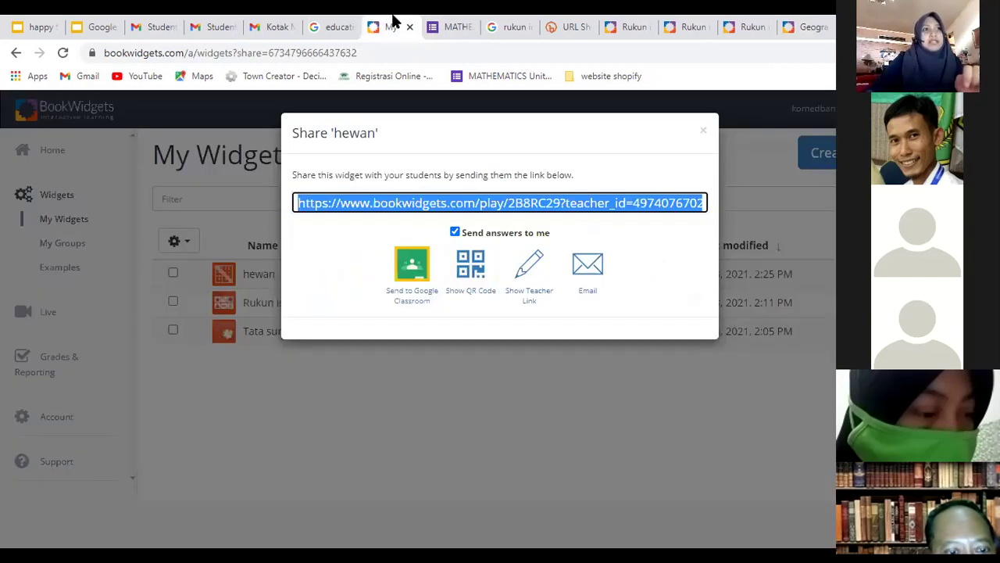
{"action": "left_click", "coordinate": [703, 131]}
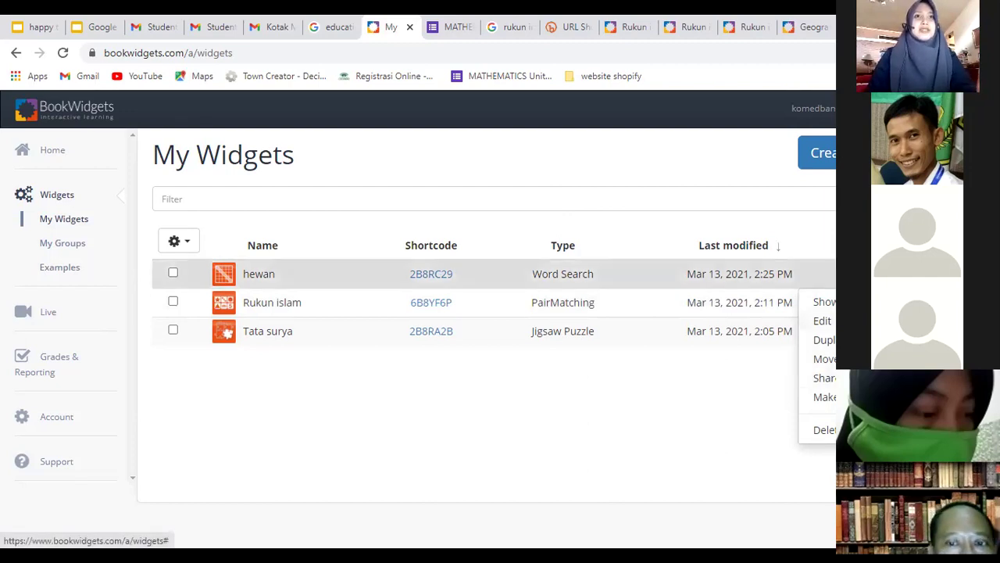
{"action": "left_click", "coordinate": [501, 389]}
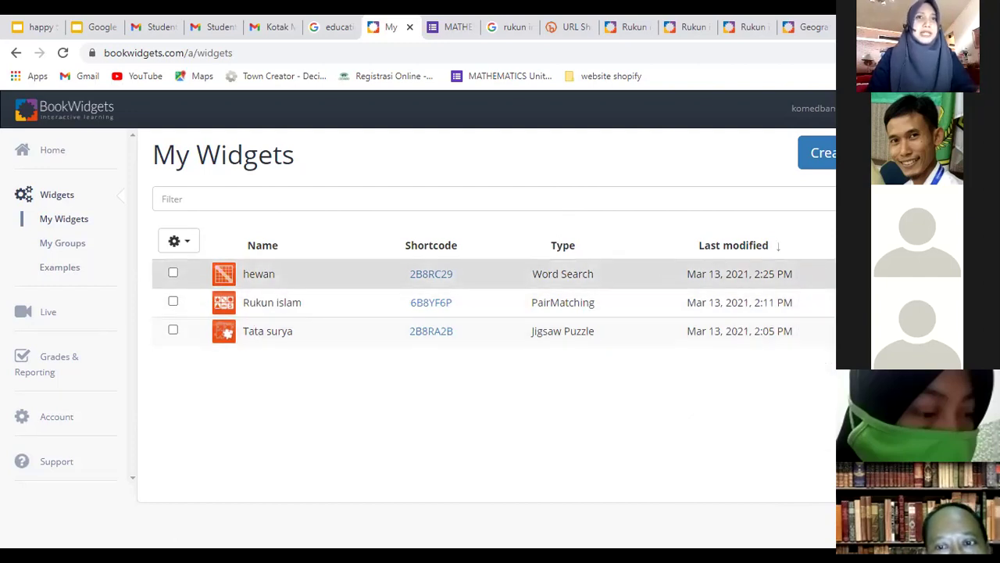
{"action": "left_click", "coordinate": [258, 273]}
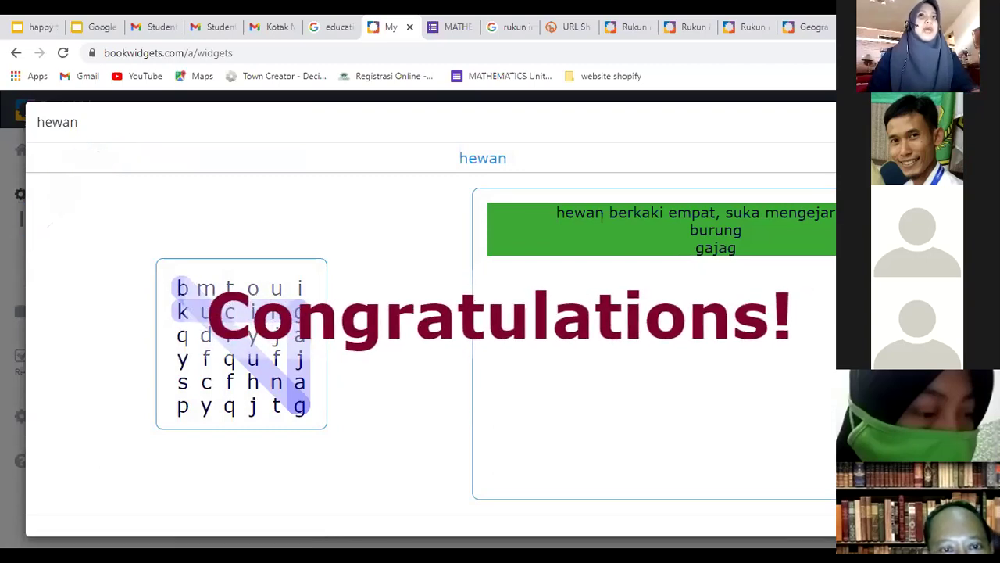
{"action": "key", "text": "Escape"}
{"action": "left_click", "coordinate": [262, 299]}
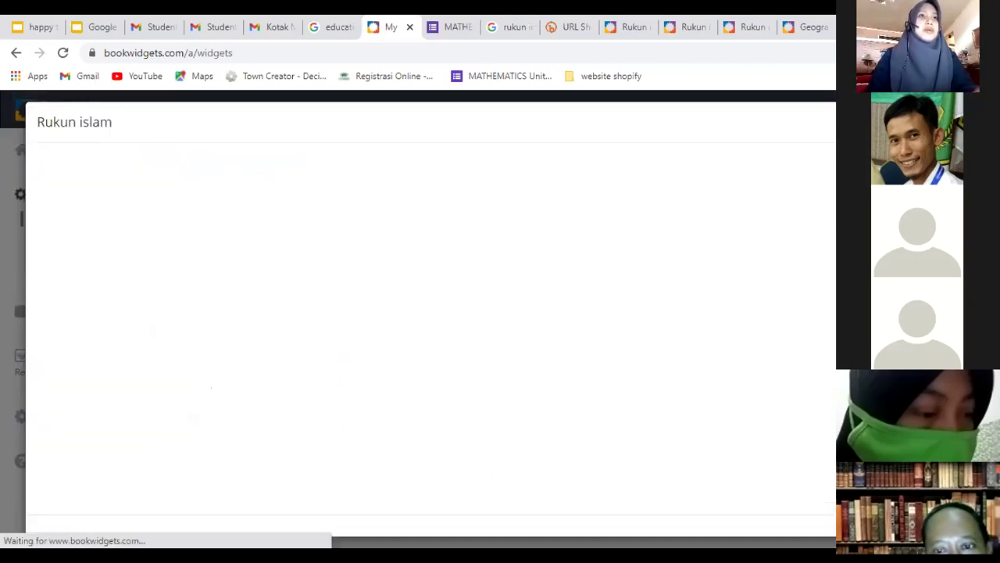
{"action": "key", "text": "Escape"}
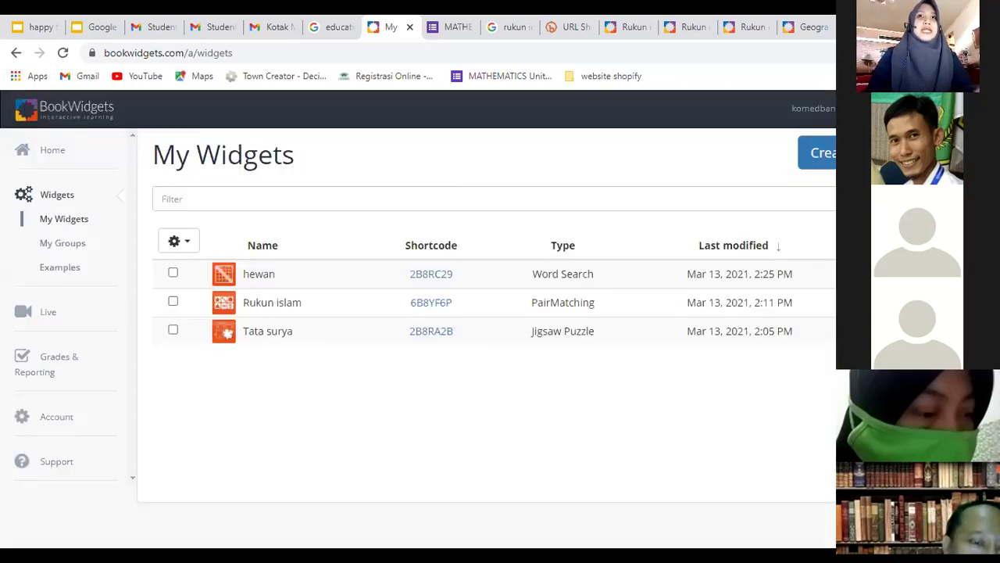
{"action": "left_click", "coordinate": [266, 328]}
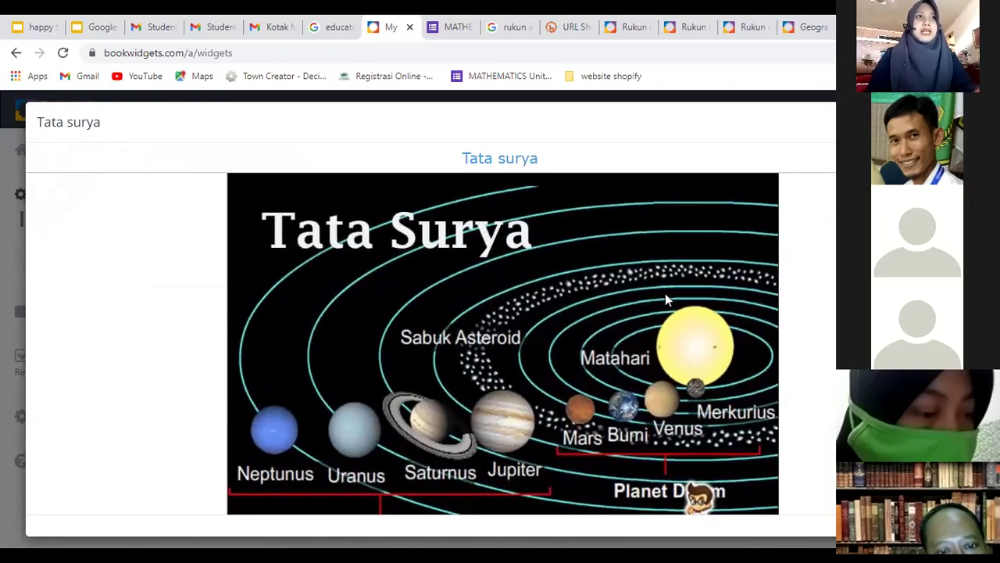
{"action": "key", "text": "Escape"}
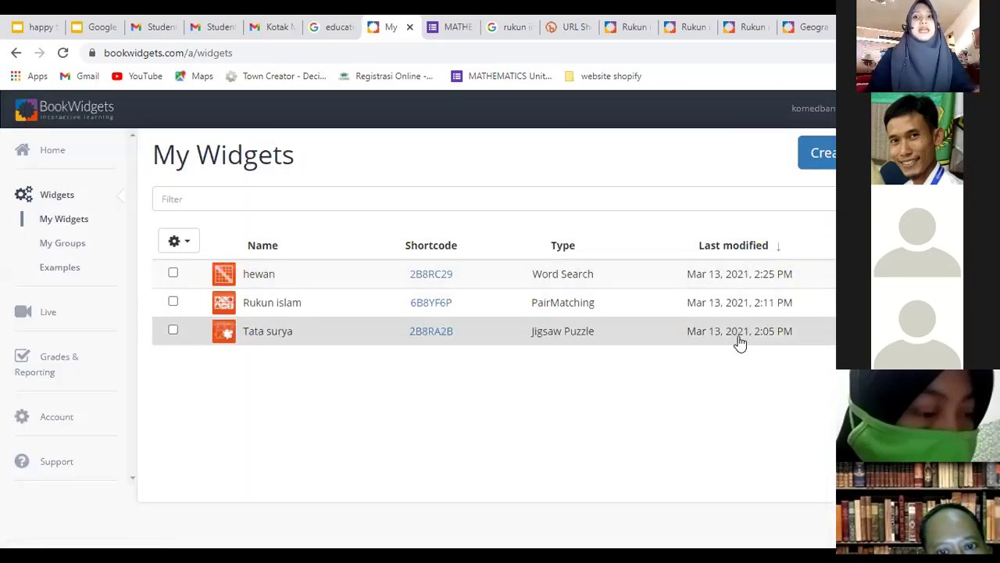
{"action": "left_click", "coordinate": [867, 330]}
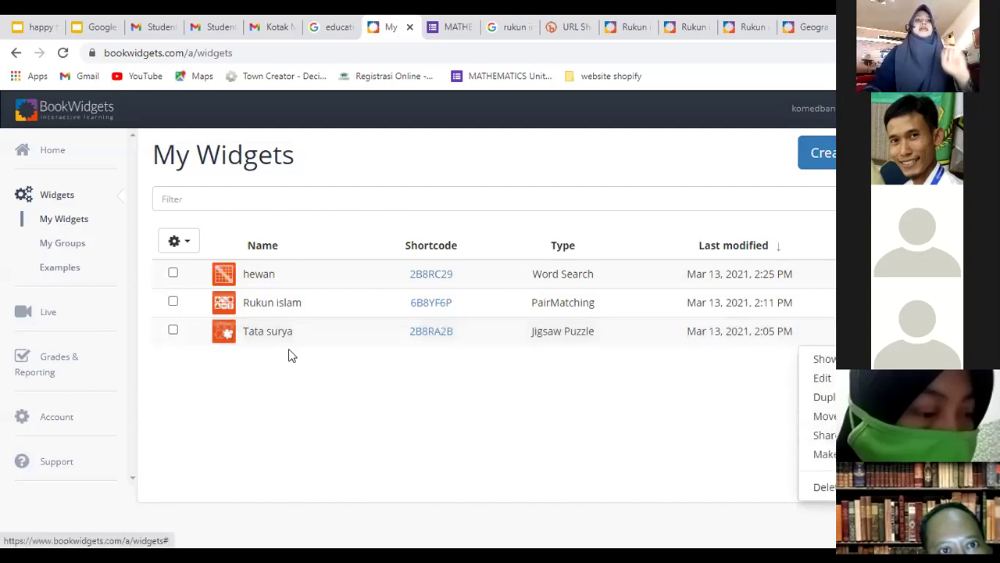
{"action": "left_click", "coordinate": [400, 364]}
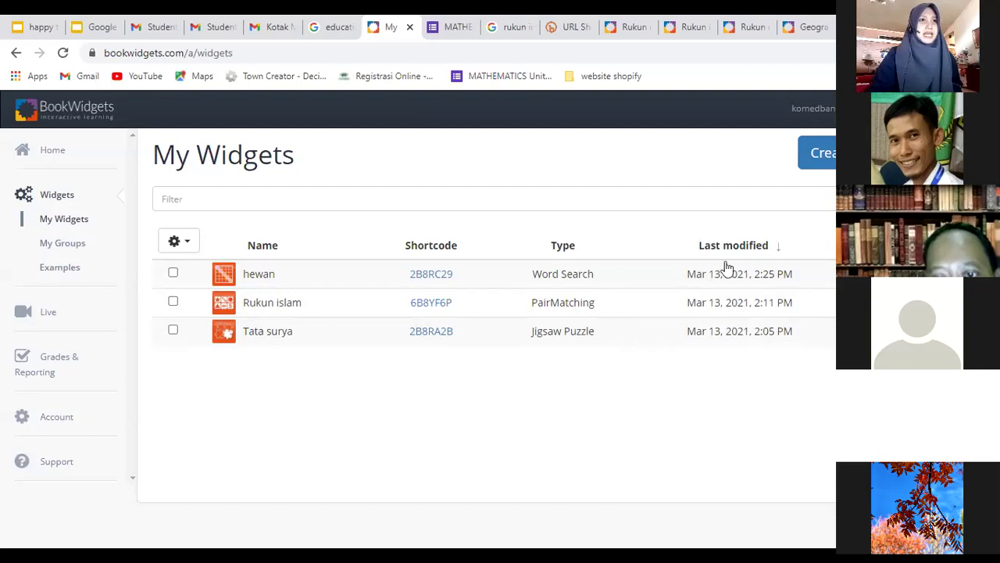
Create a new Crossword widget from the Games category.
{"action": "left_click", "coordinate": [820, 153]}
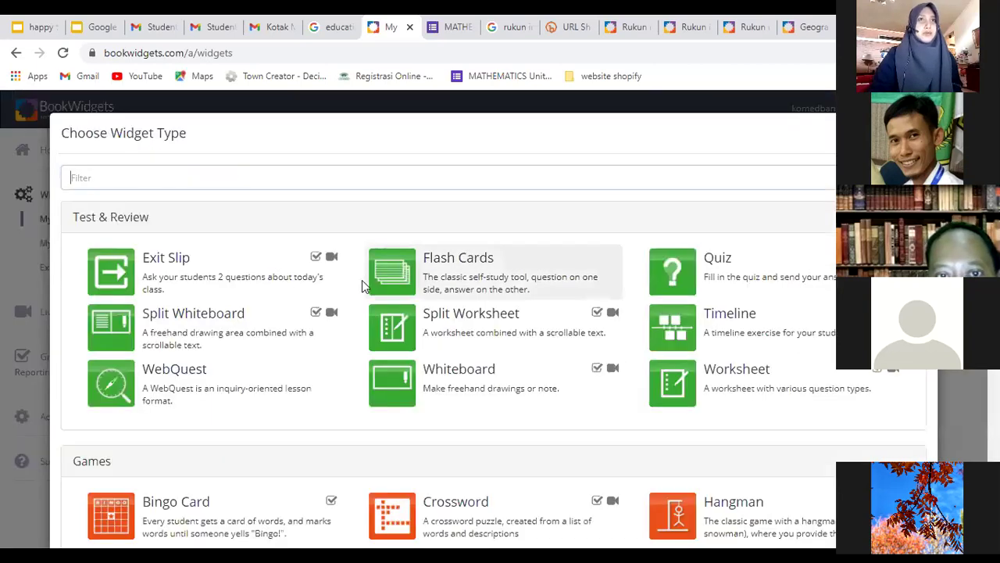
{"action": "scroll", "coordinate": [363, 313], "scroll_direction": "down", "scroll_amount": 4}
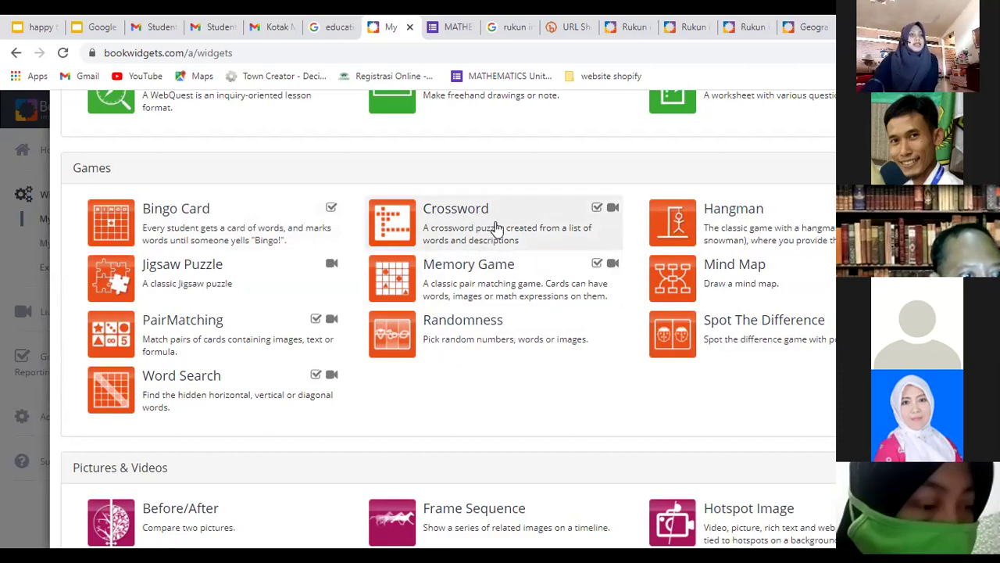
{"action": "left_click", "coordinate": [496, 227]}
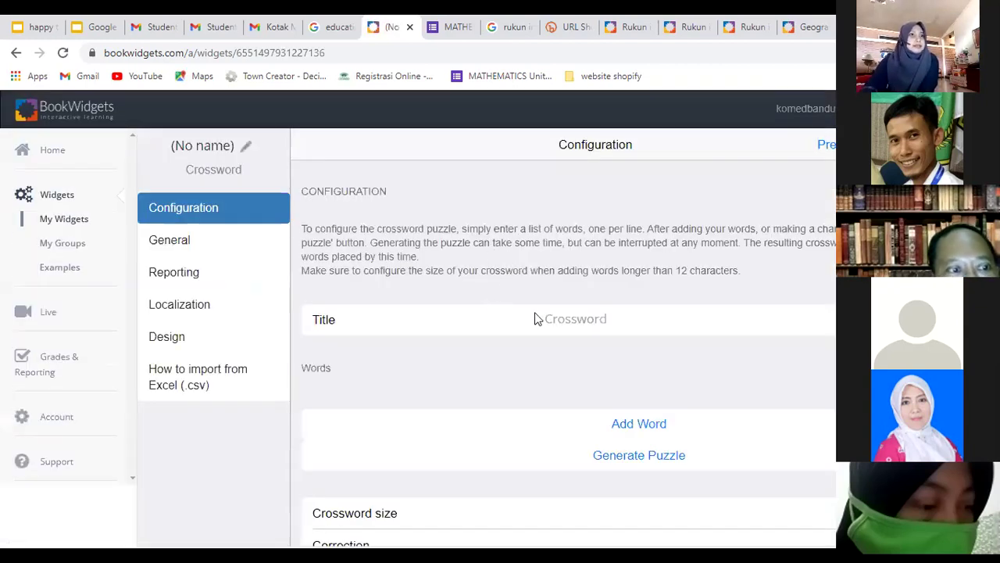
Title the crossword 'Tata surya' and add Matahari with clue 'Pusat tata surya kita'.
{"action": "left_click", "coordinate": [562, 316]}
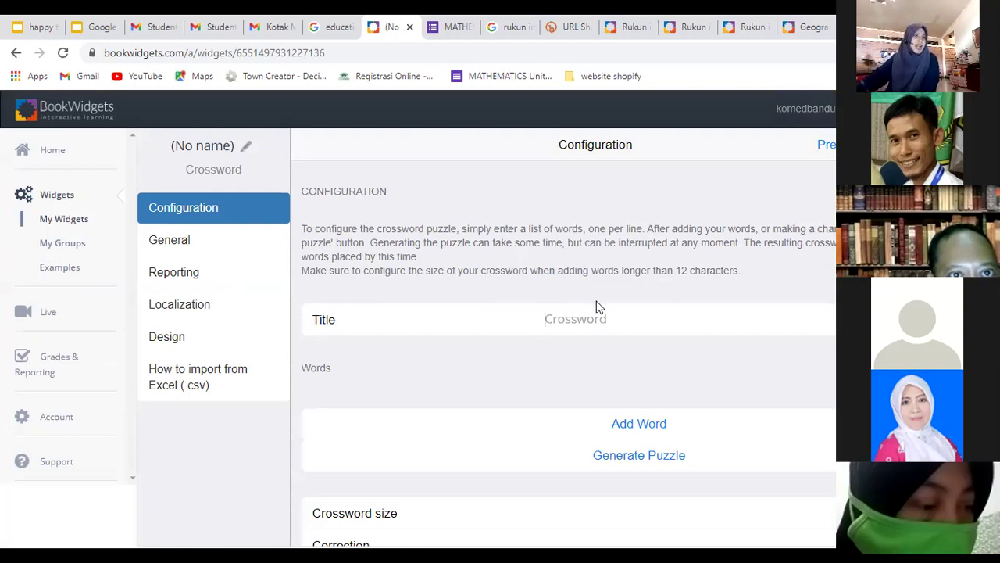
{"action": "type", "text": "Tata"}
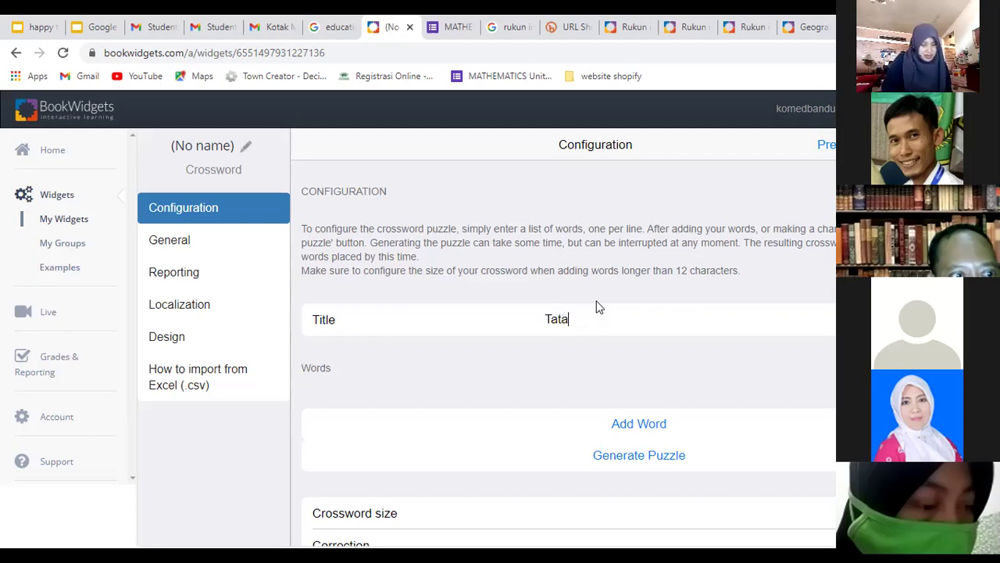
{"action": "type", "text": " surya"}
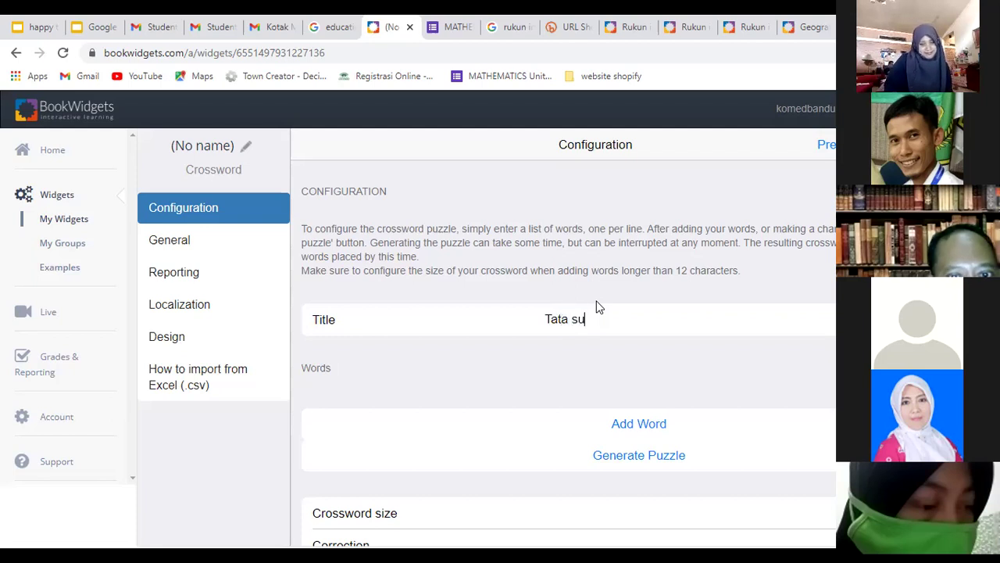
{"action": "scroll", "coordinate": [615, 295], "scroll_direction": "down", "scroll_amount": 1}
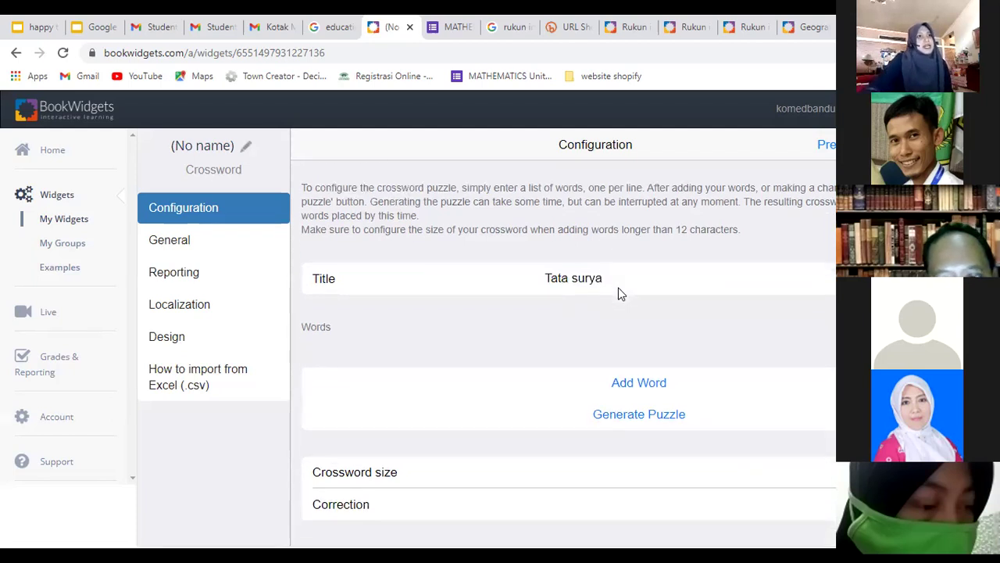
{"action": "left_click", "coordinate": [641, 382]}
{"action": "scroll", "coordinate": [664, 367], "scroll_direction": "down", "scroll_amount": 1}
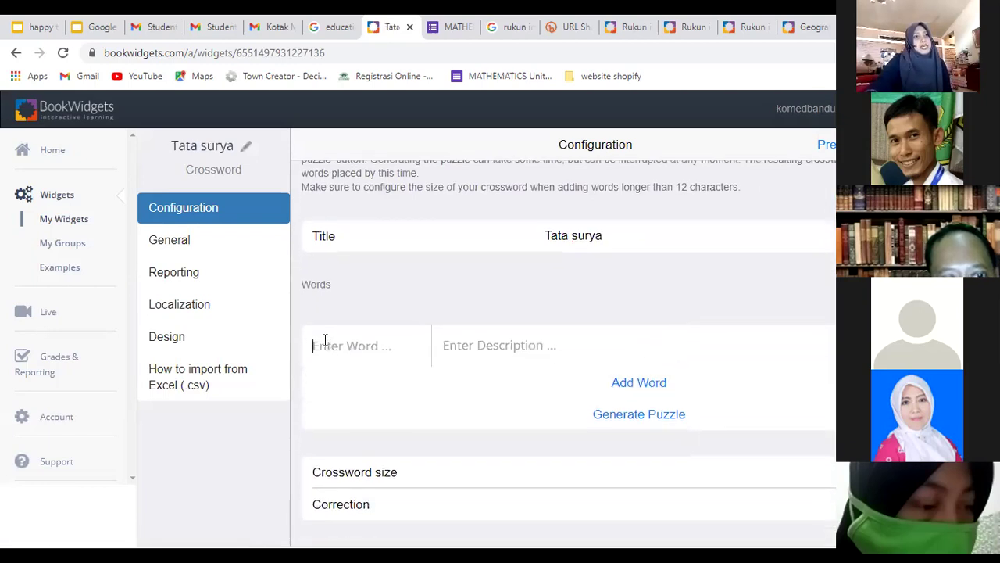
{"action": "type", "text": "Mathari"}
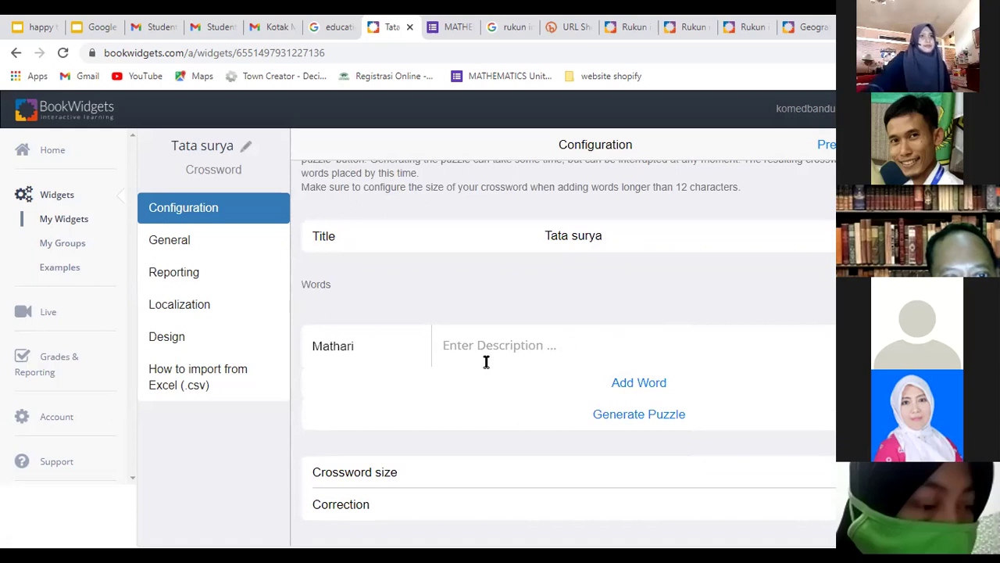
{"action": "key", "text": "BackSpace"}
{"action": "key", "text": "BackSpace"}
{"action": "key", "text": "BackSpace"}
{"action": "key", "text": "BackSpace"}
{"action": "type", "text": "ahari"}
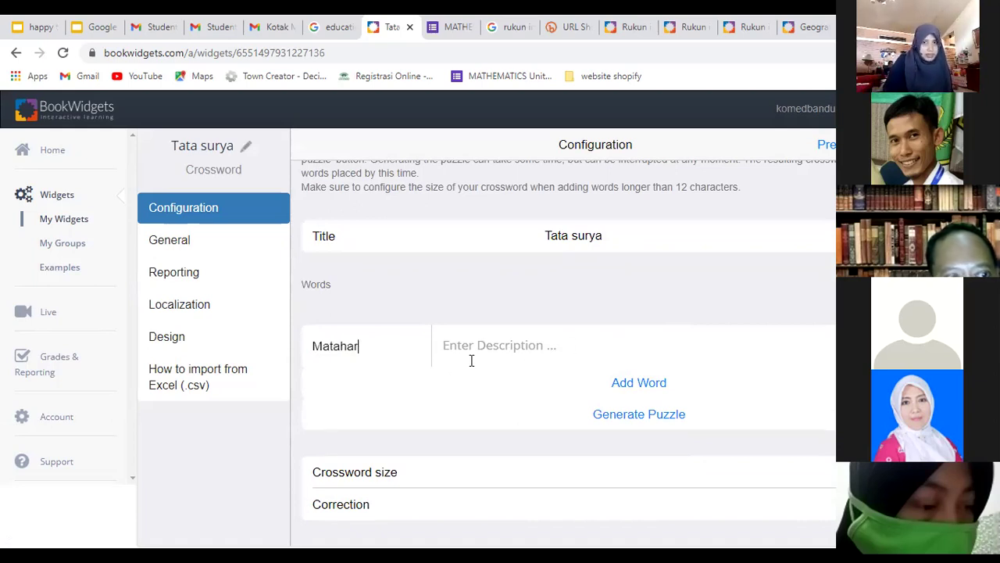
{"action": "left_click", "coordinate": [523, 349]}
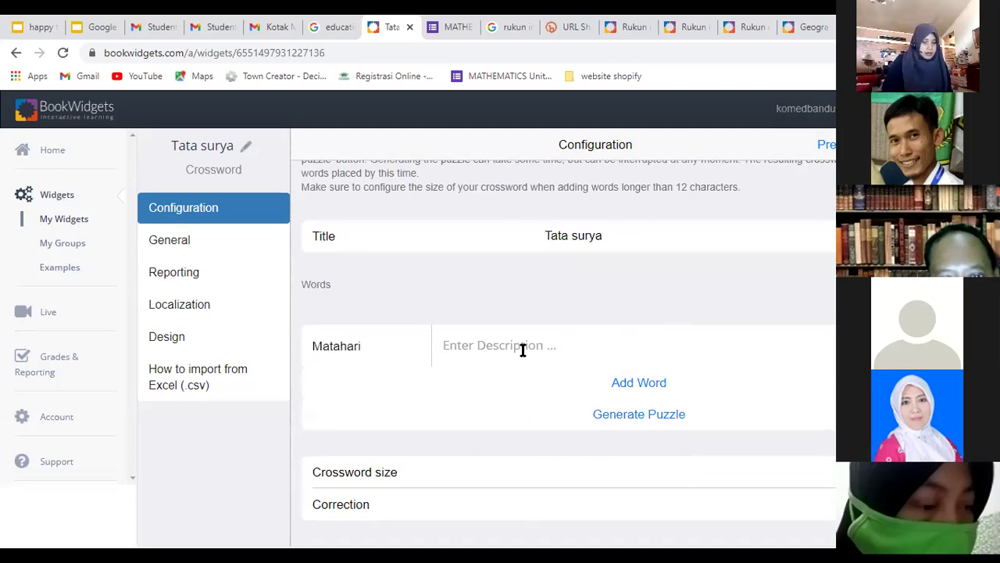
{"action": "type", "text": "Pusat tat"}
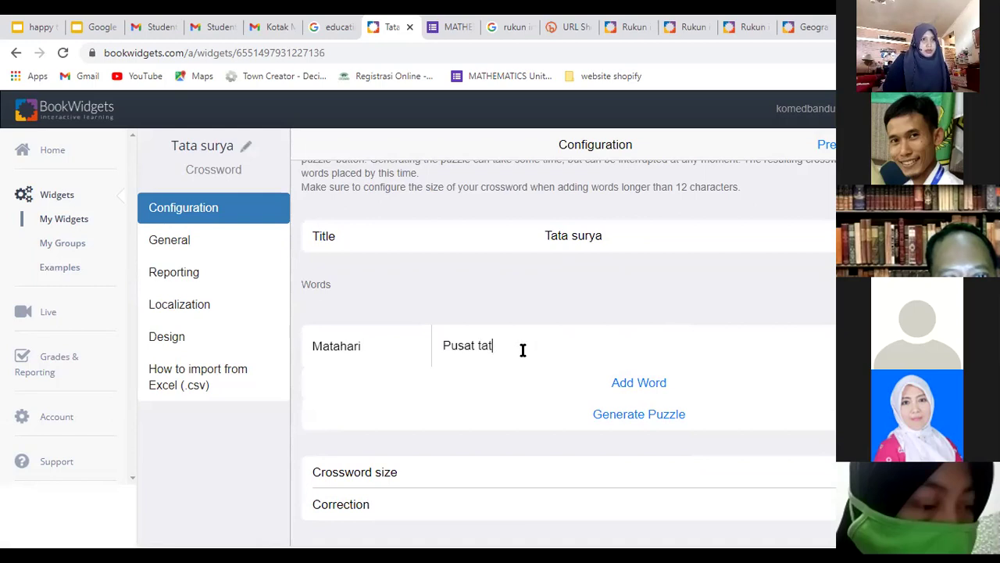
{"action": "type", "text": "a surya kita"}
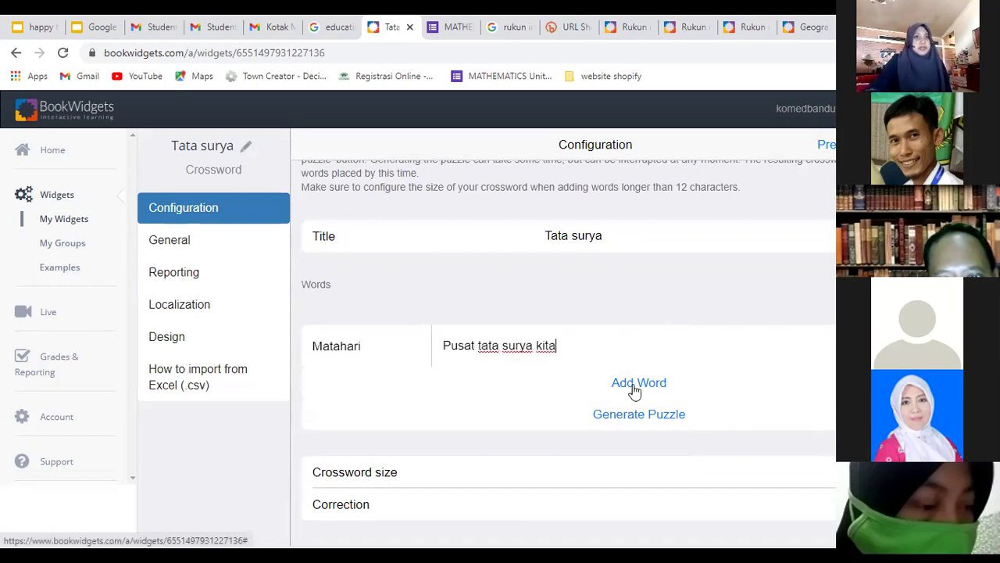
Add Bumi ('Planet tempat kita tinggal') and Merkurius ('Planet yang paling dekat dengan matahar').
{"action": "left_click", "coordinate": [635, 383]}
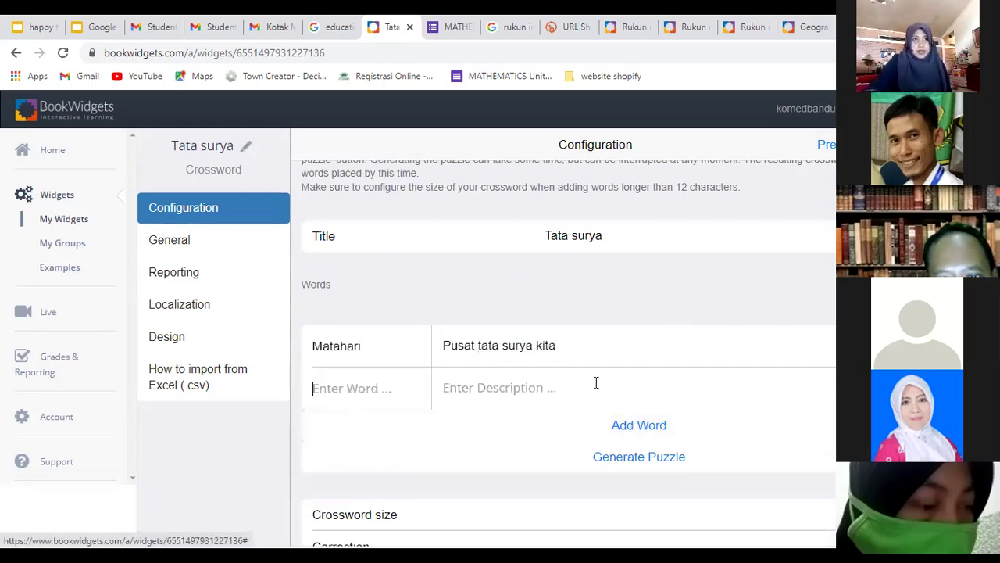
{"action": "left_click", "coordinate": [329, 392]}
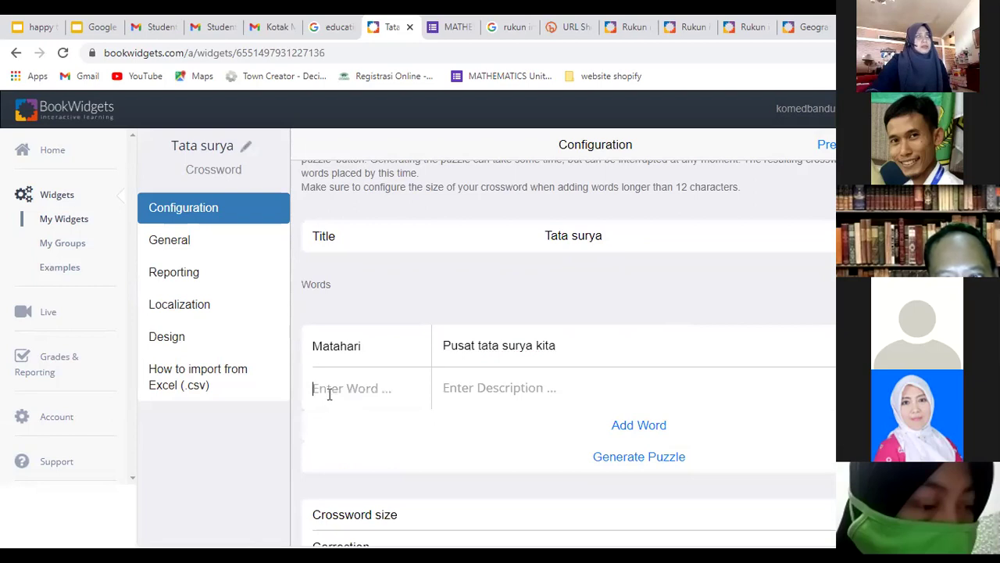
{"action": "type", "text": "Bumi"}
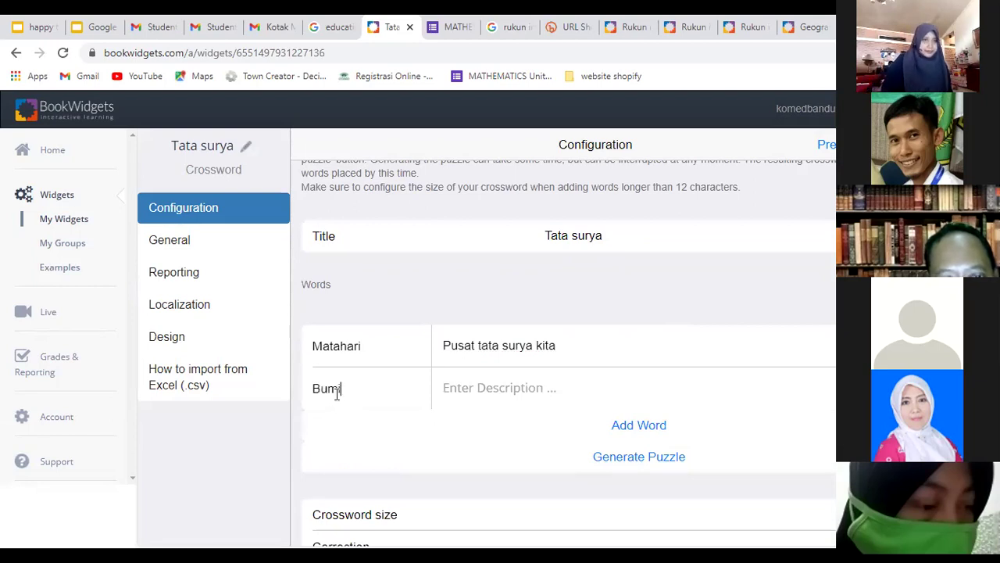
{"action": "left_click", "coordinate": [466, 389]}
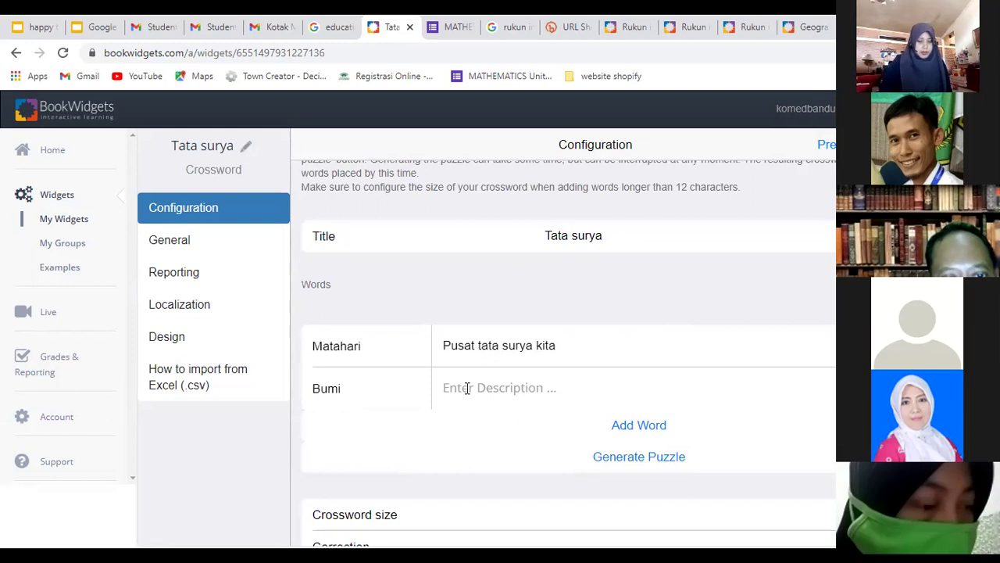
{"action": "type", "text": "Pla"}
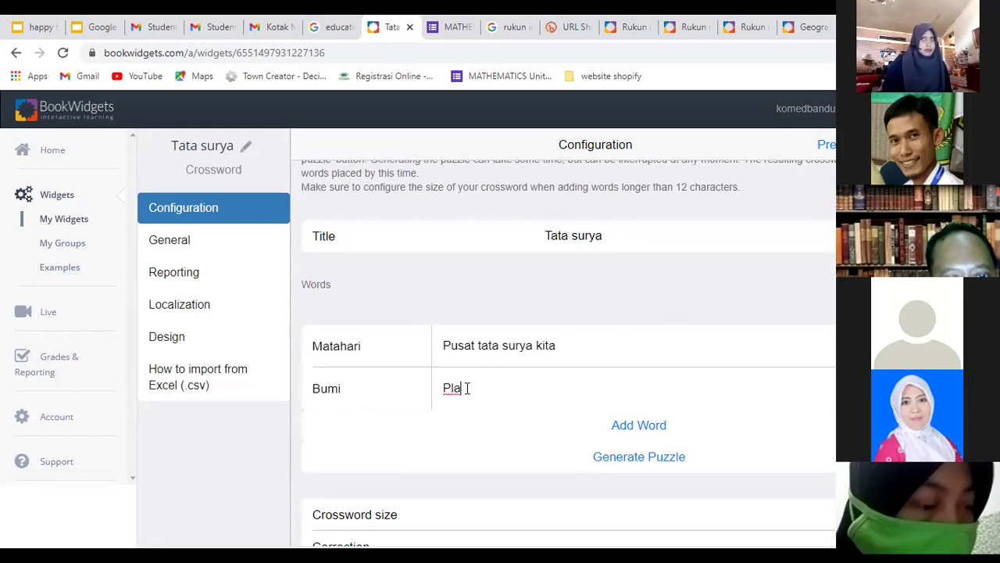
{"action": "type", "text": "net tempat "}
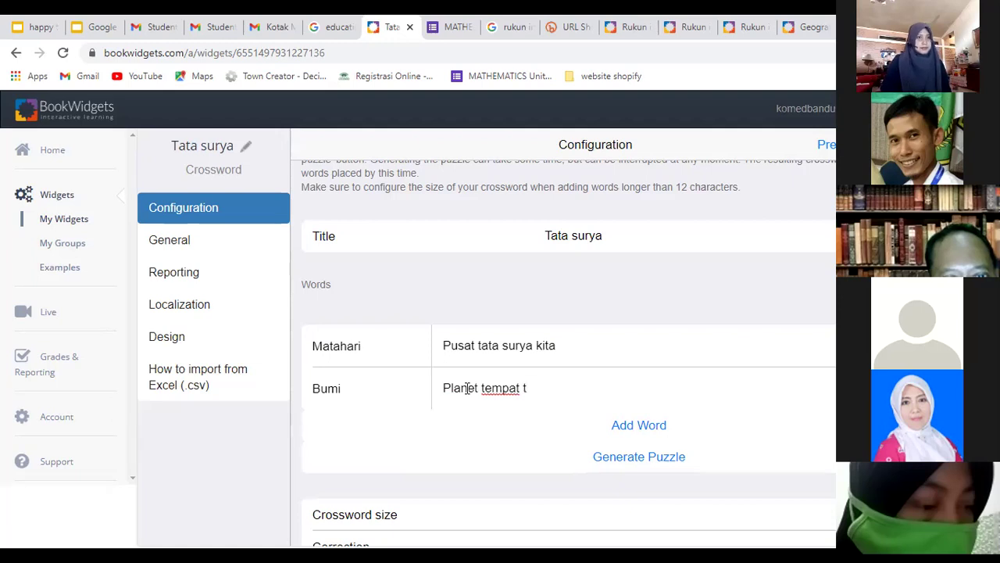
{"action": "type", "text": "kita tinggal"}
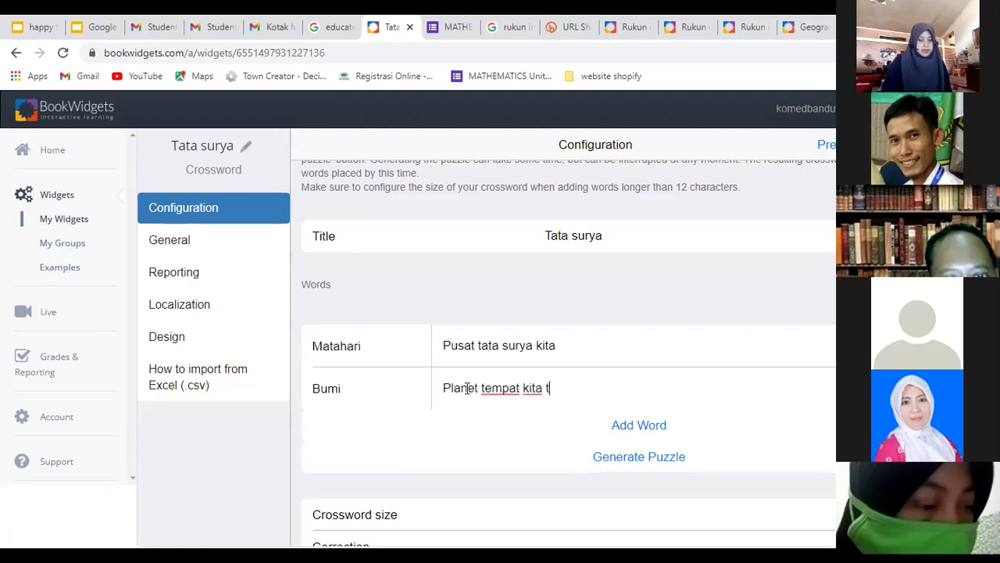
{"action": "scroll", "coordinate": [521, 331], "scroll_direction": "down", "scroll_amount": 1}
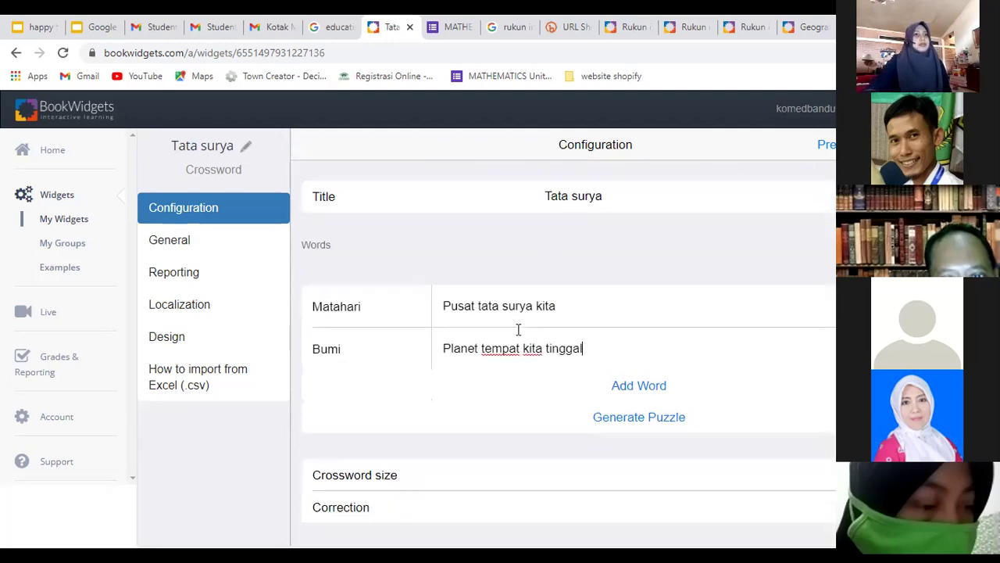
{"action": "left_click", "coordinate": [629, 387]}
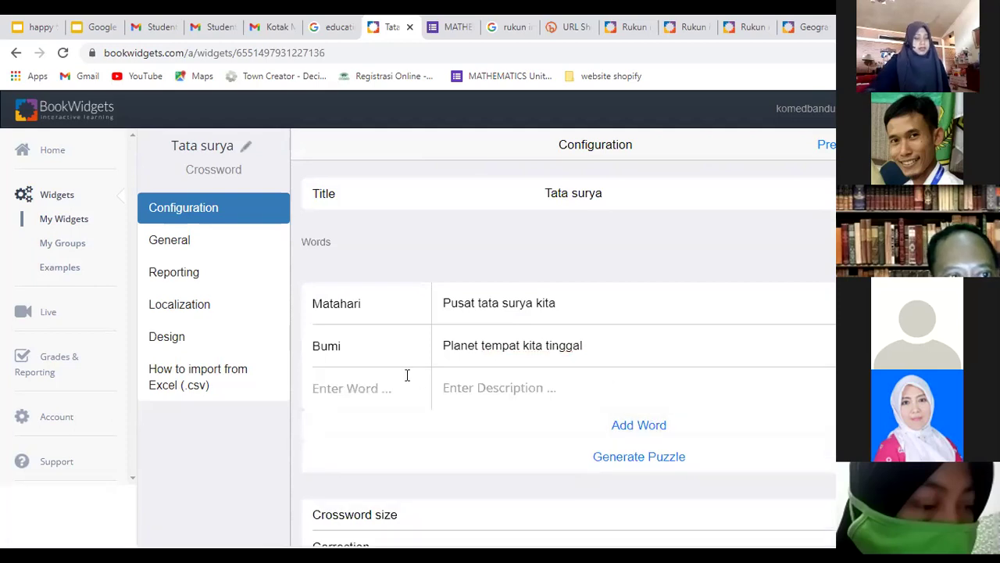
{"action": "type", "text": "Merkurius"}
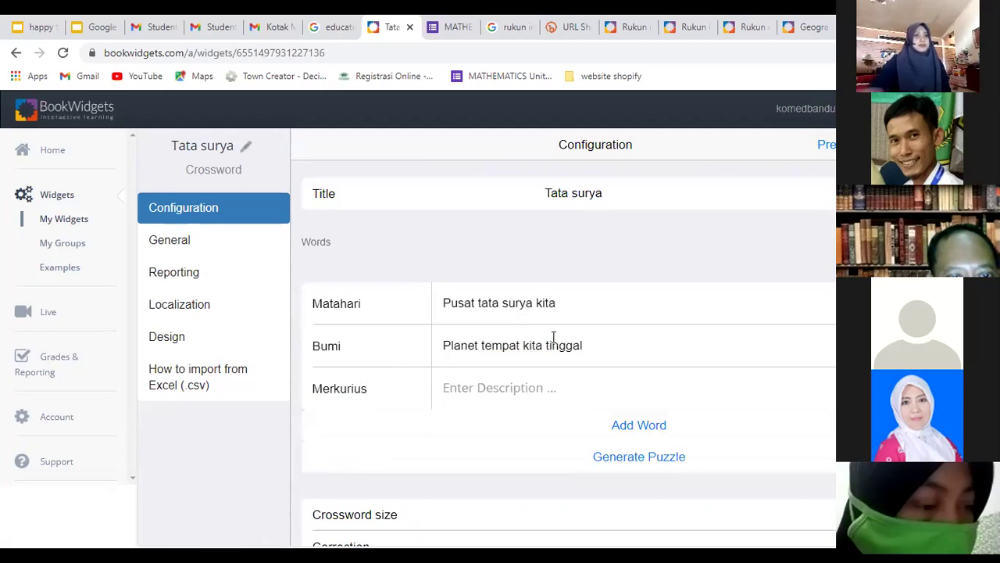
{"action": "type", "text": "dPlan"}
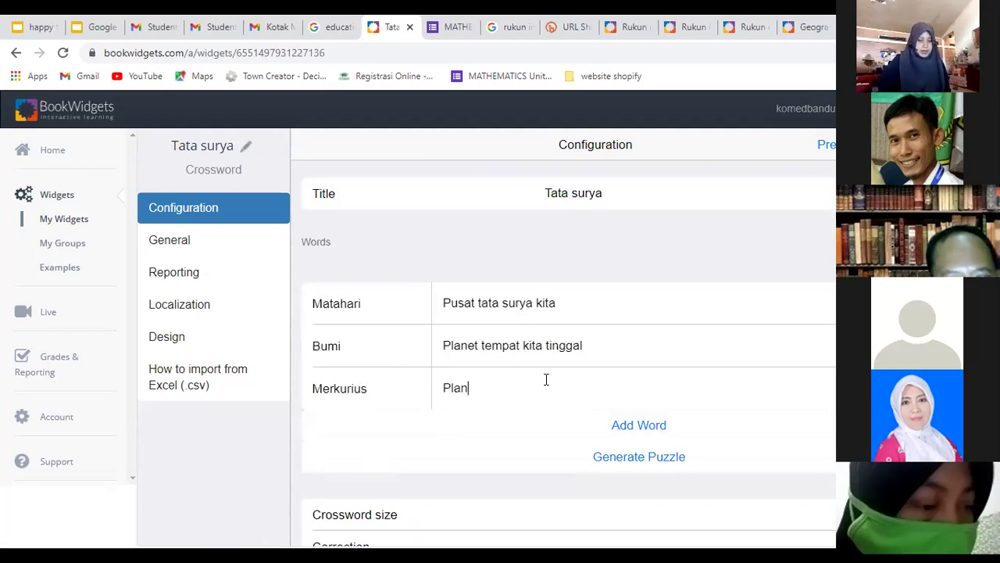
{"action": "type", "text": "et yang paling"}
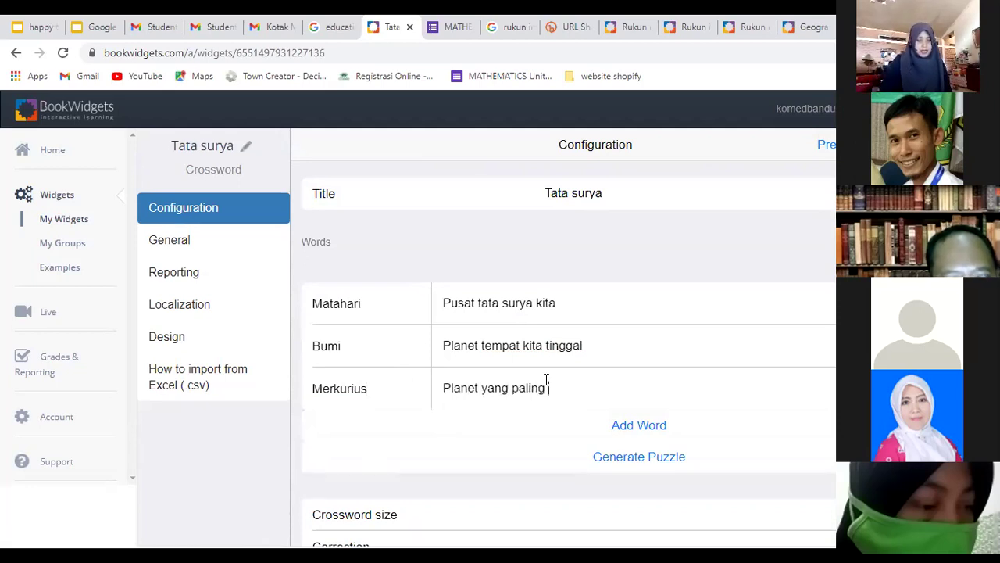
{"action": "type", "text": " dekat dengan "}
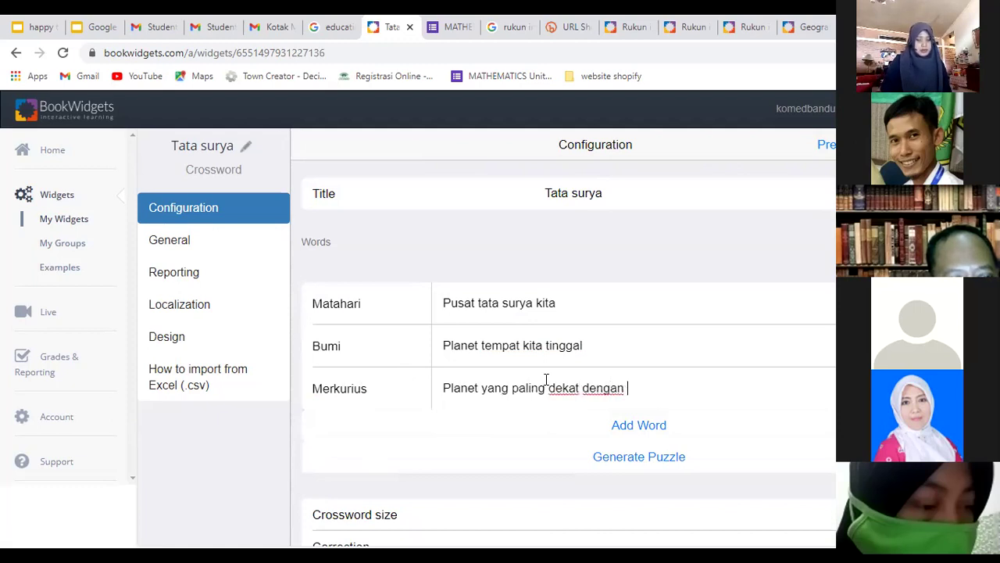
{"action": "type", "text": "matahari"}
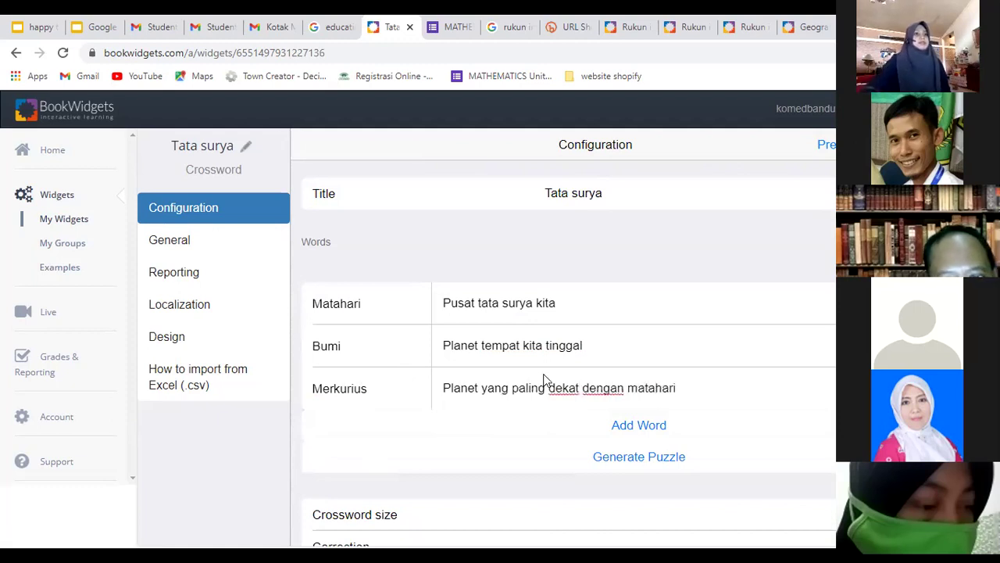
{"action": "scroll", "coordinate": [547, 367], "scroll_direction": "down", "scroll_amount": 1}
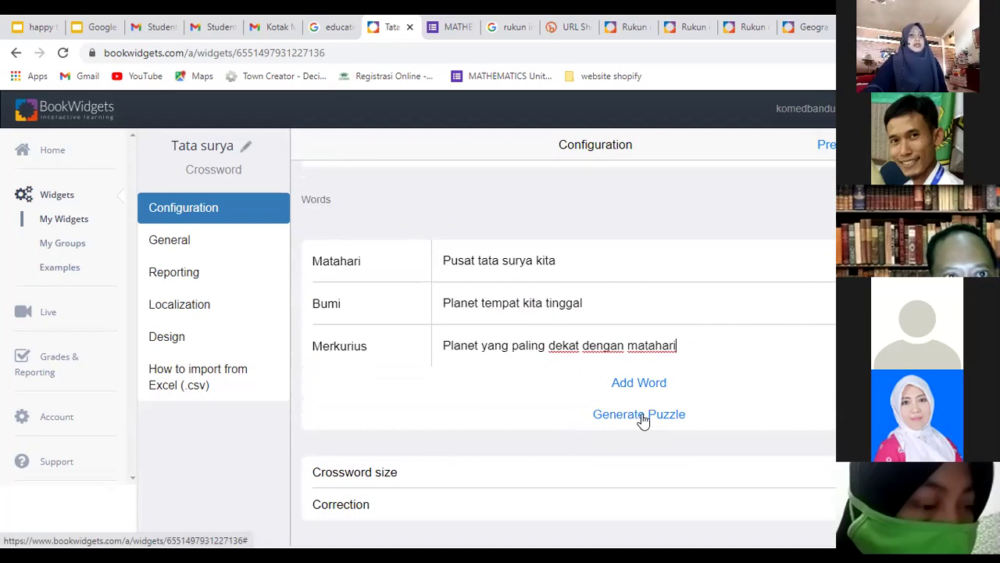
Generate the Tata surya puzzle, check its size and correction settings, then preview as a student.
{"action": "left_click", "coordinate": [643, 420]}
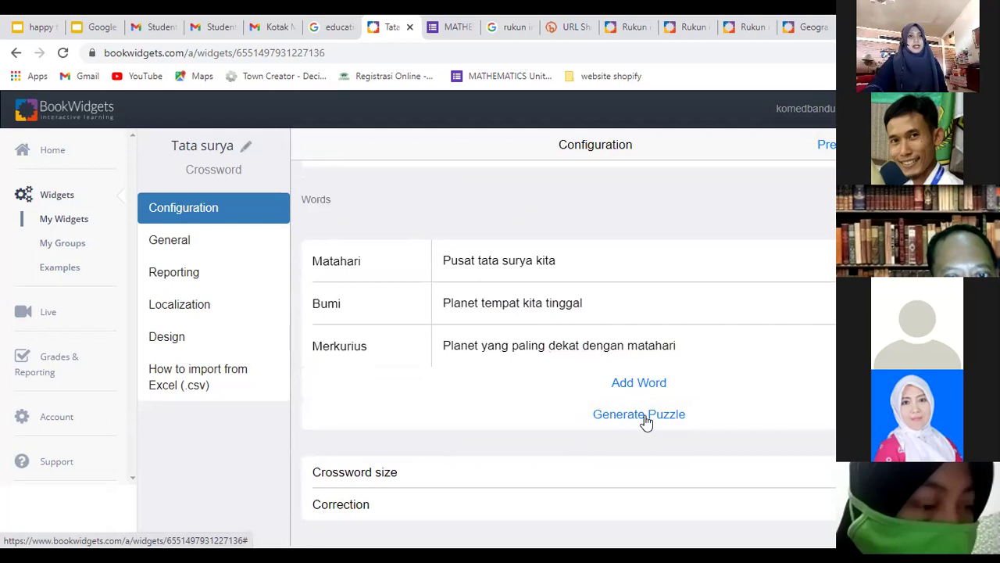
{"action": "left_click", "coordinate": [675, 476]}
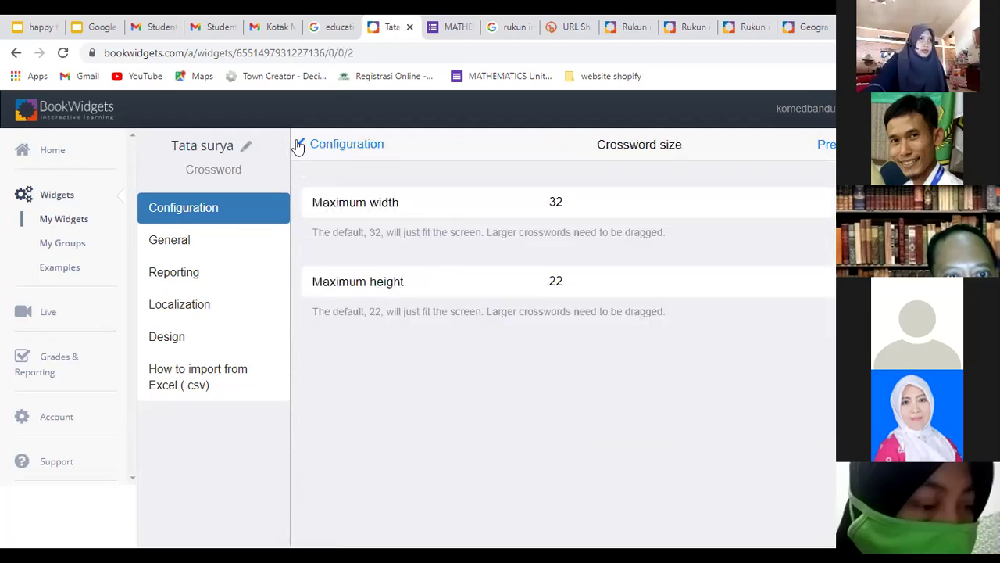
{"action": "left_click", "coordinate": [300, 143]}
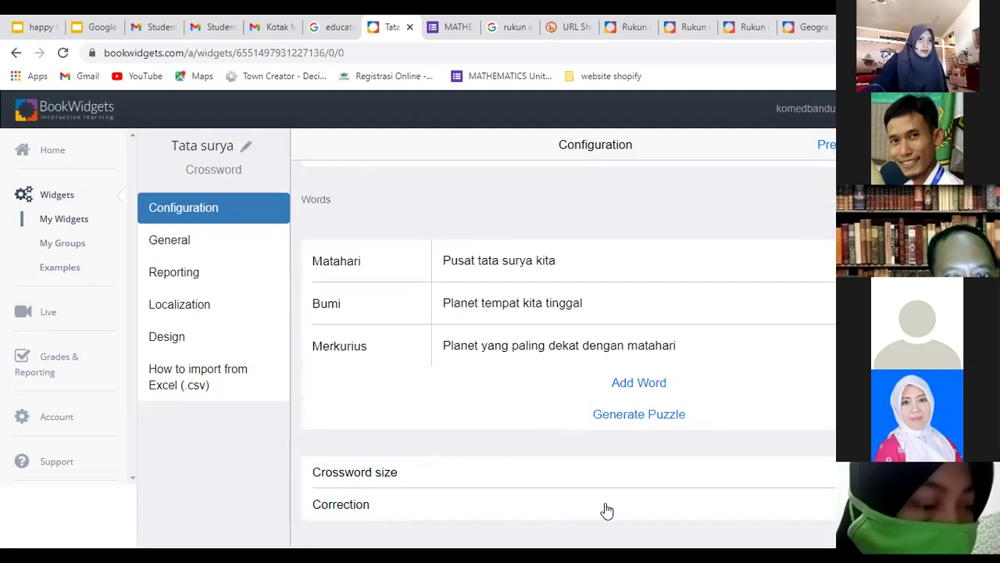
{"action": "left_click", "coordinate": [607, 511]}
{"action": "left_click", "coordinate": [311, 148]}
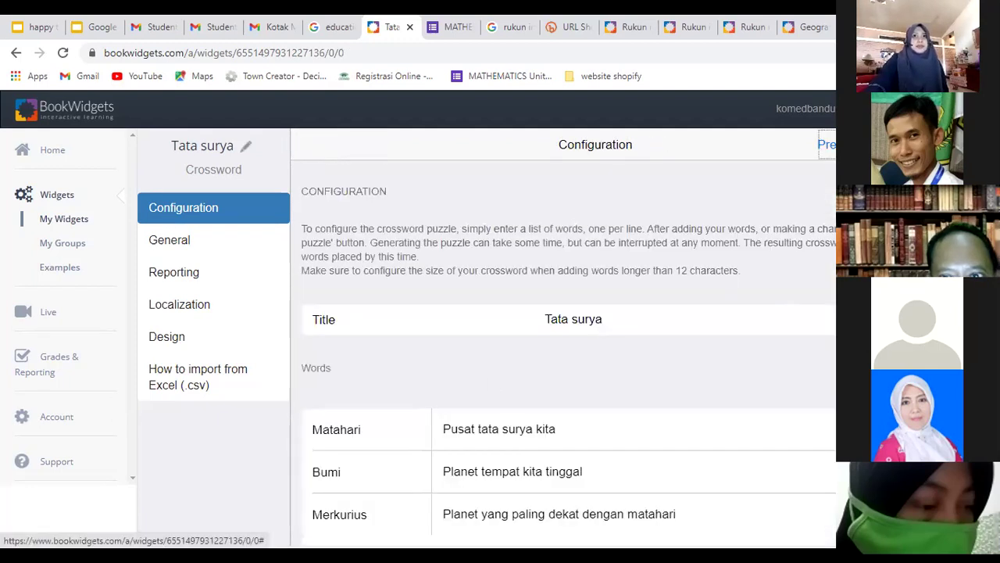
{"action": "left_click", "coordinate": [827, 144]}
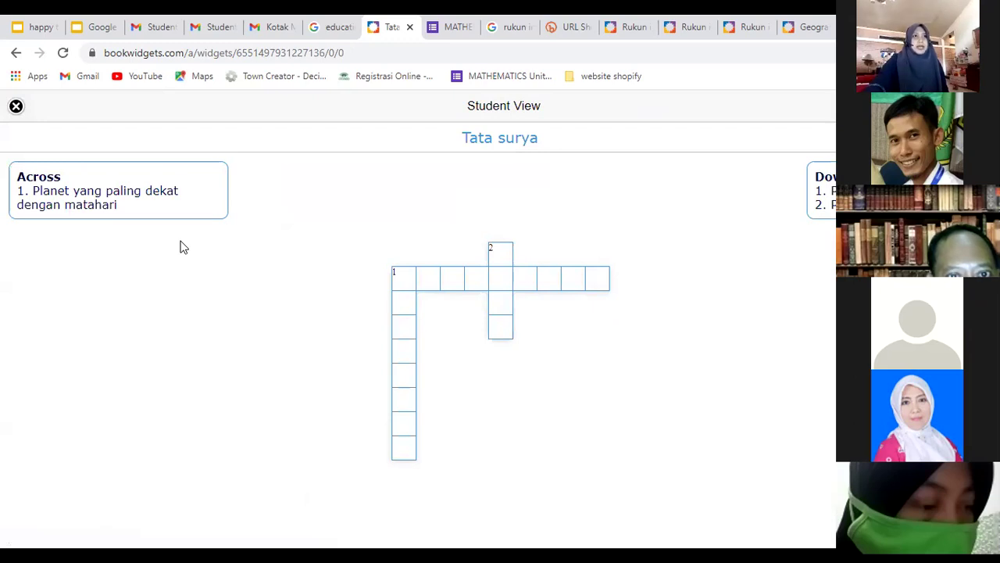
Fill the crossword with merkurius across and matahari and bumi down.
{"action": "left_click", "coordinate": [399, 281]}
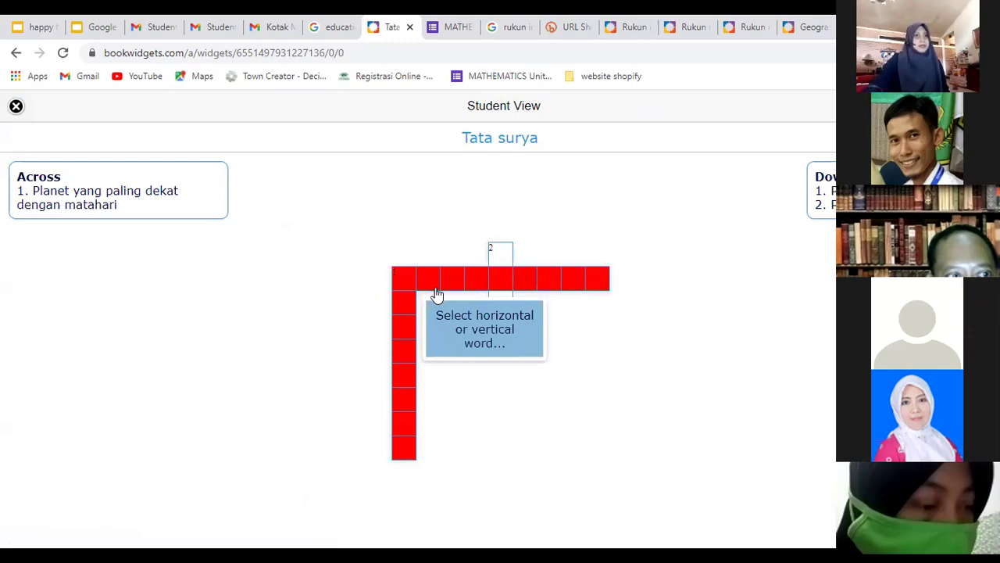
{"action": "left_click", "coordinate": [435, 292]}
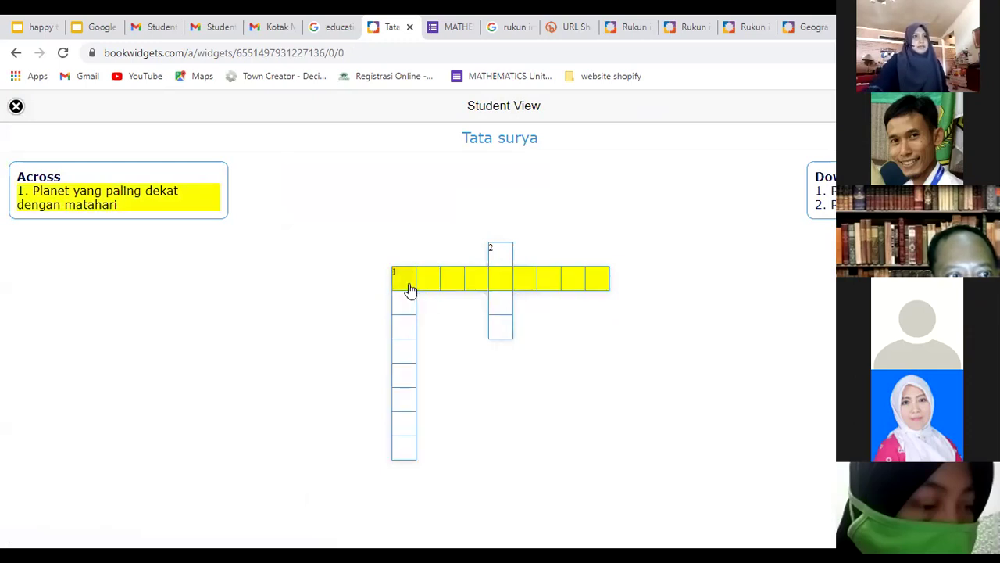
{"action": "left_click", "coordinate": [409, 289]}
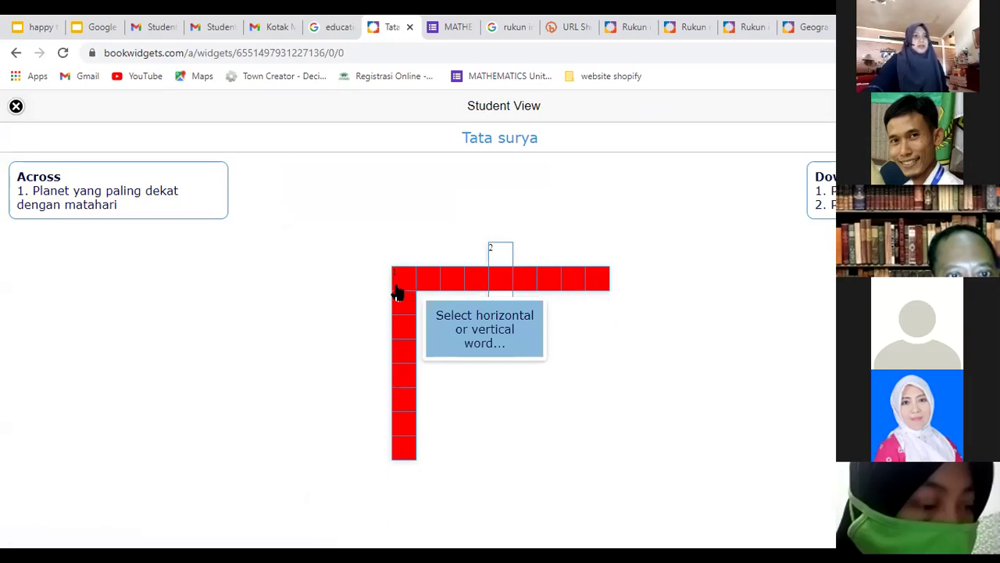
{"action": "left_click", "coordinate": [457, 282]}
{"action": "type", "text": "m"}
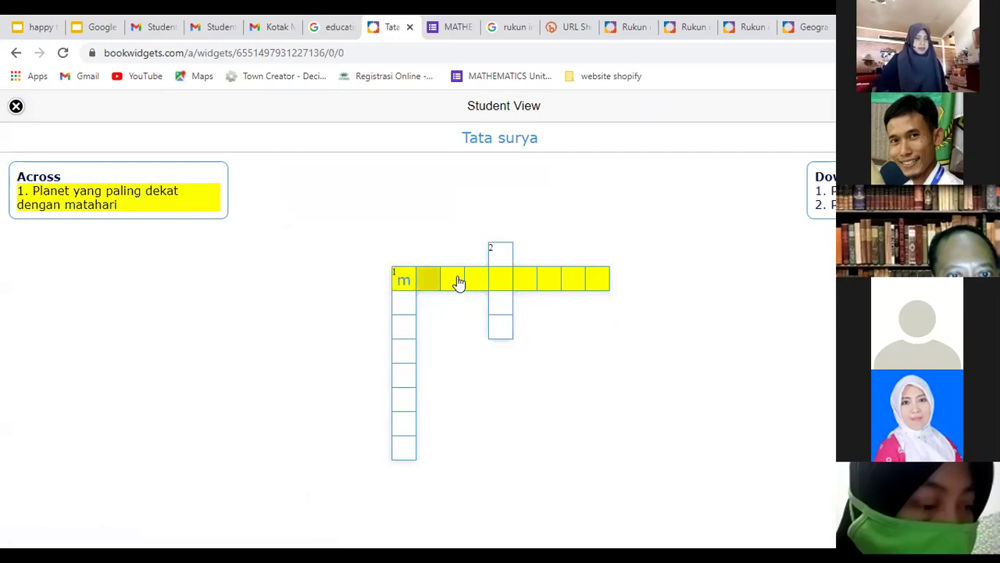
{"action": "type", "text": "atahari"}
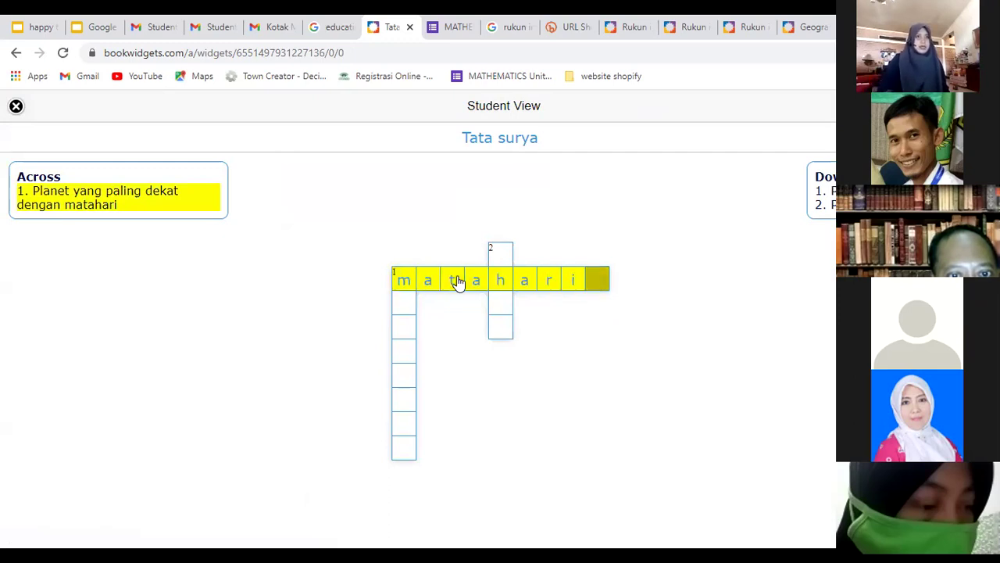
{"action": "key", "text": "BackSpace"}
{"action": "key", "text": "BackSpace"}
{"action": "key", "text": "BackSpace"}
{"action": "key", "text": "BackSpace"}
{"action": "key", "text": "BackSpace"}
{"action": "key", "text": "BackSpace"}
{"action": "key", "text": "BackSpace"}
{"action": "type", "text": "erkurius"}
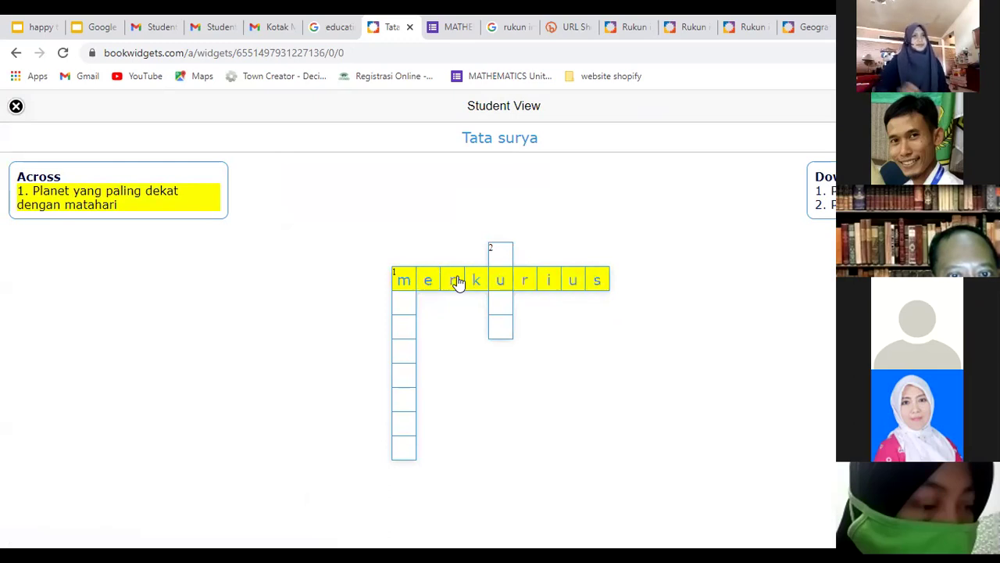
{"action": "left_click", "coordinate": [405, 302]}
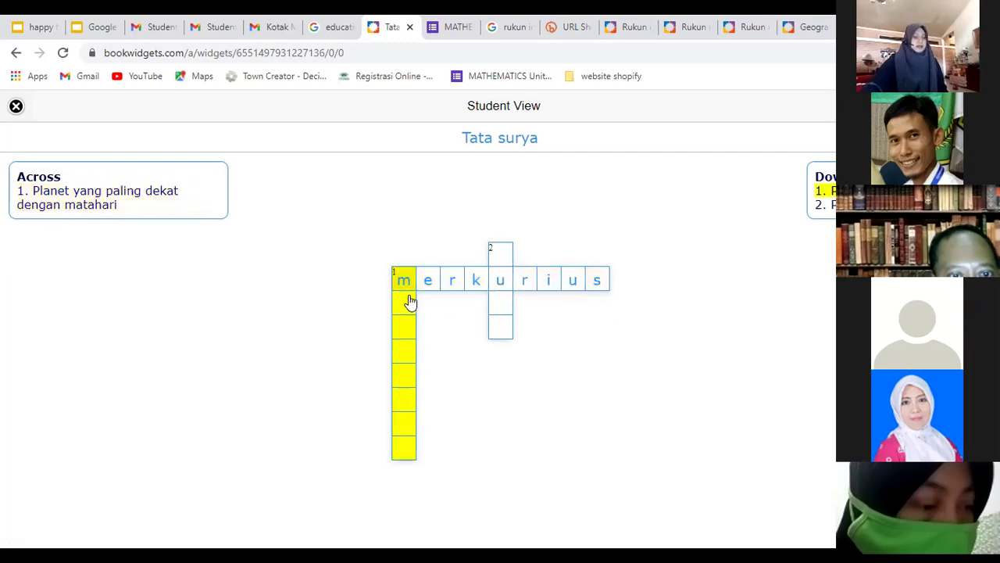
{"action": "key", "text": "BackSpace"}
{"action": "type", "text": "matahari"}
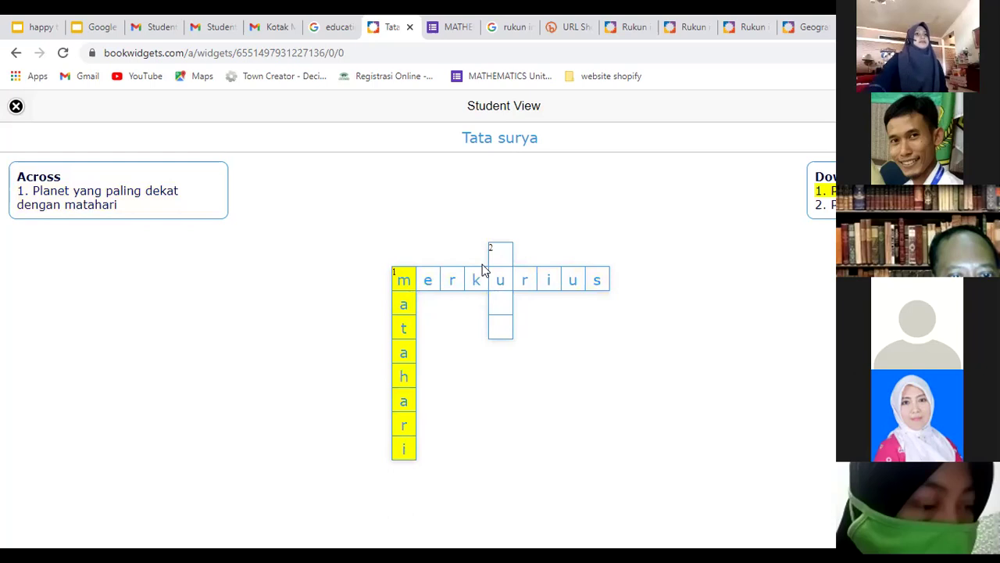
{"action": "left_click", "coordinate": [492, 266]}
{"action": "type", "text": "bumi"}
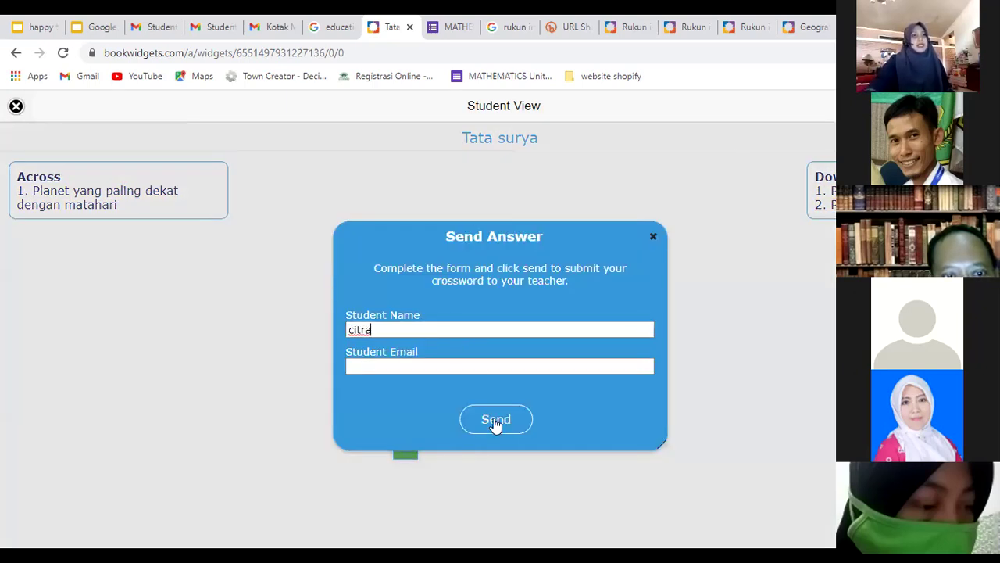
Send the crossword answers to the teacher and dismiss the confirmation.
{"action": "left_click", "coordinate": [496, 422]}
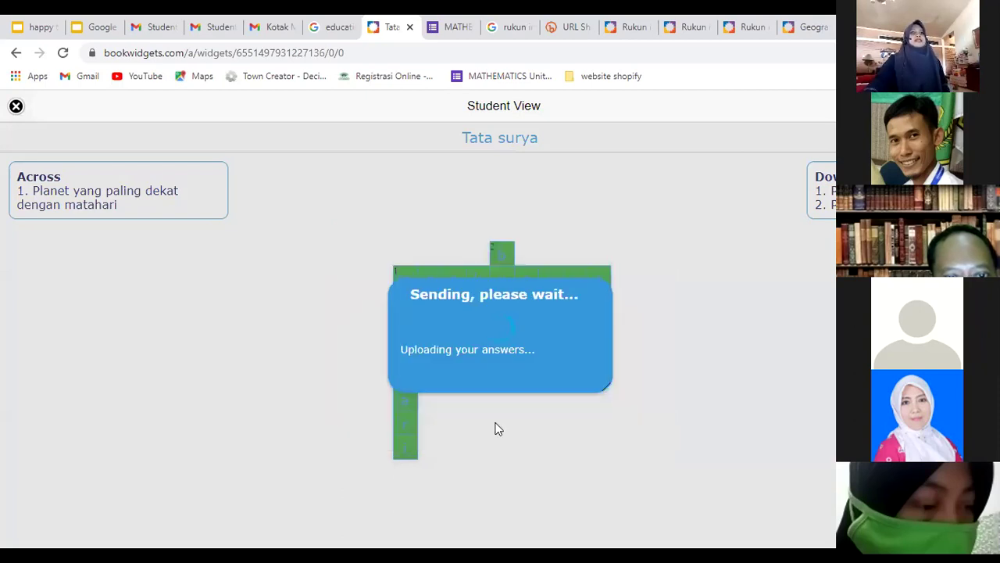
{"action": "left_click", "coordinate": [503, 363]}
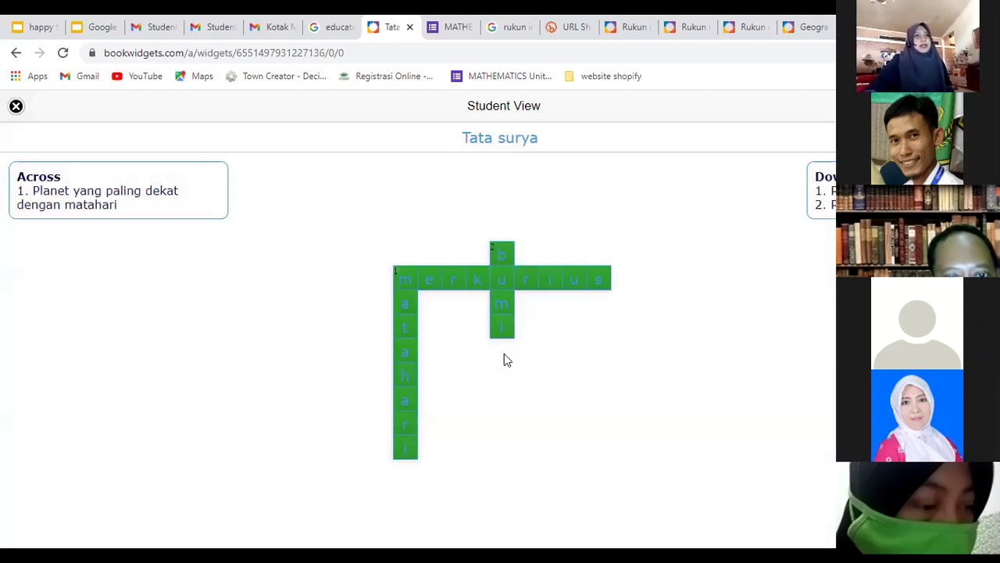
{"action": "left_click", "coordinate": [163, 25]}
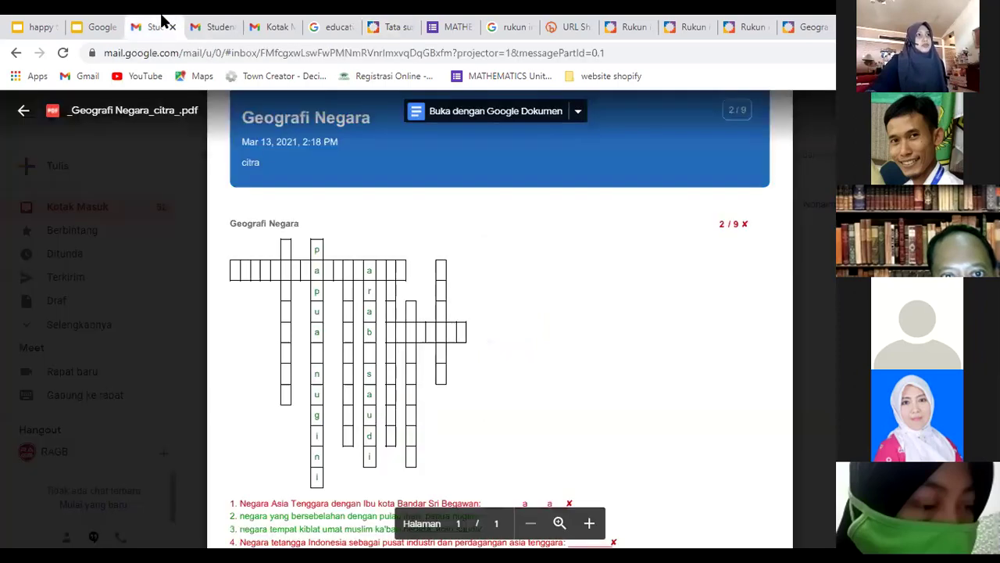
Review the newest Student Work email's PDF attachment and return to the inbox.
{"action": "key", "text": "Escape"}
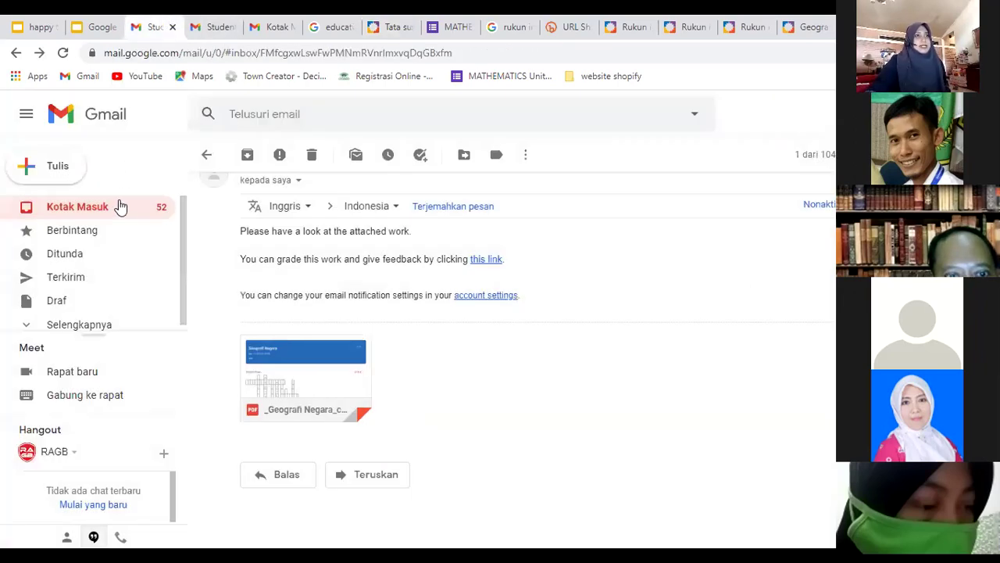
{"action": "left_click", "coordinate": [117, 208]}
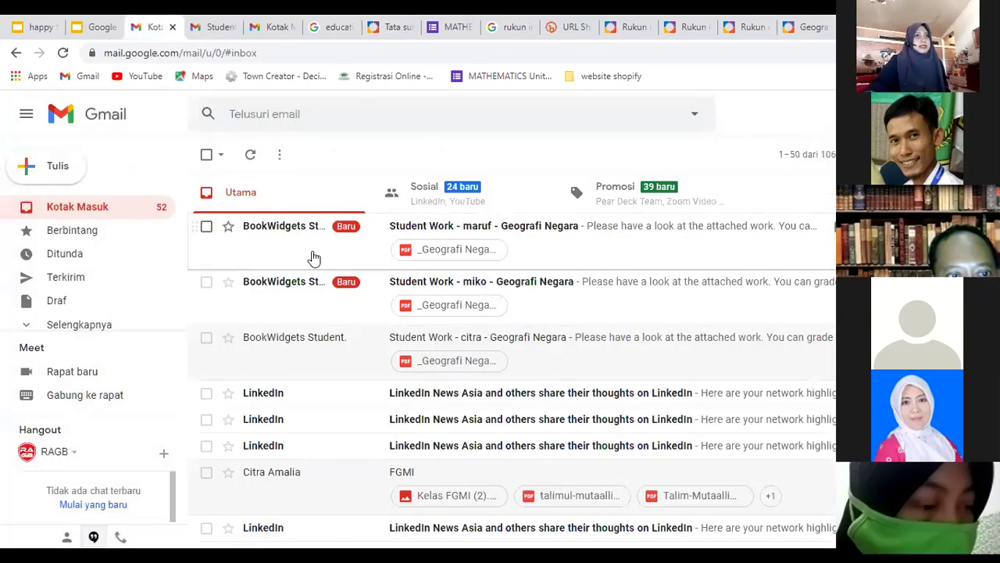
{"action": "left_click", "coordinate": [313, 258]}
{"action": "scroll", "coordinate": [398, 391], "scroll_direction": "down", "scroll_amount": 2}
{"action": "left_click", "coordinate": [314, 387]}
{"action": "scroll", "coordinate": [476, 380], "scroll_direction": "down", "scroll_amount": 5}
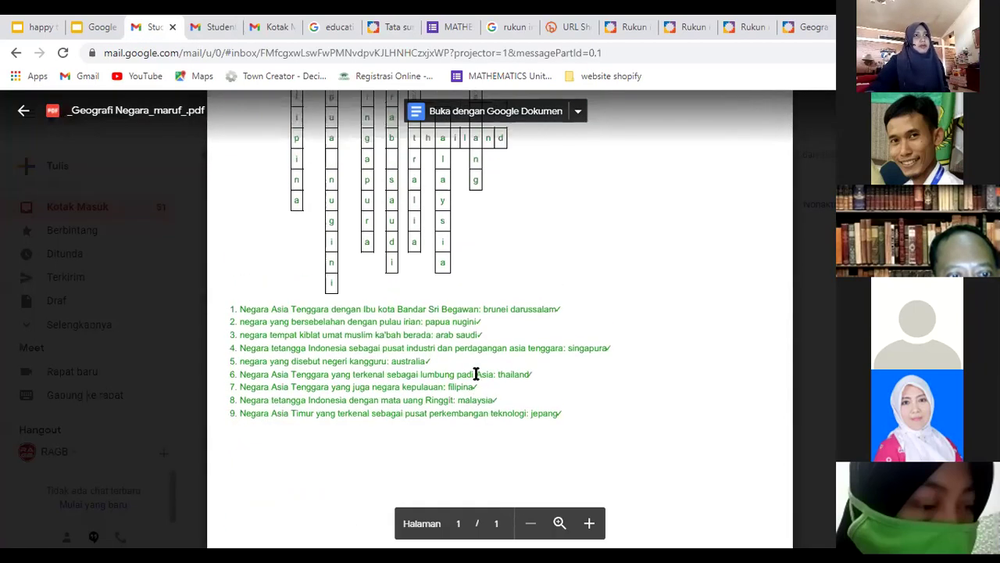
{"action": "scroll", "coordinate": [475, 375], "scroll_direction": "up", "scroll_amount": 3}
{"action": "scroll", "coordinate": [476, 373], "scroll_direction": "down", "scroll_amount": 5}
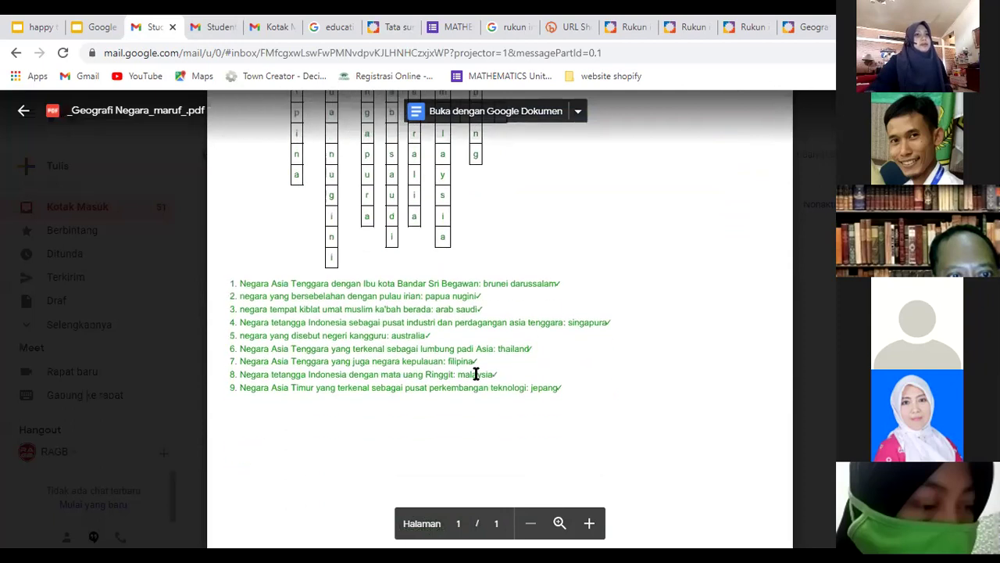
{"action": "scroll", "coordinate": [475, 374], "scroll_direction": "up", "scroll_amount": 4}
{"action": "scroll", "coordinate": [475, 374], "scroll_direction": "up", "scroll_amount": 2}
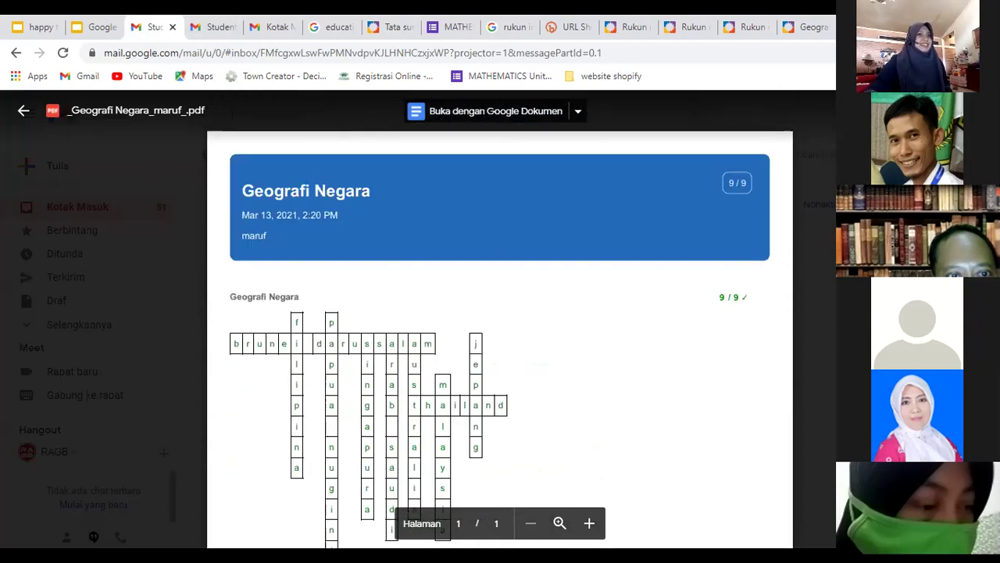
{"action": "left_click", "coordinate": [179, 156]}
{"action": "left_click", "coordinate": [206, 153]}
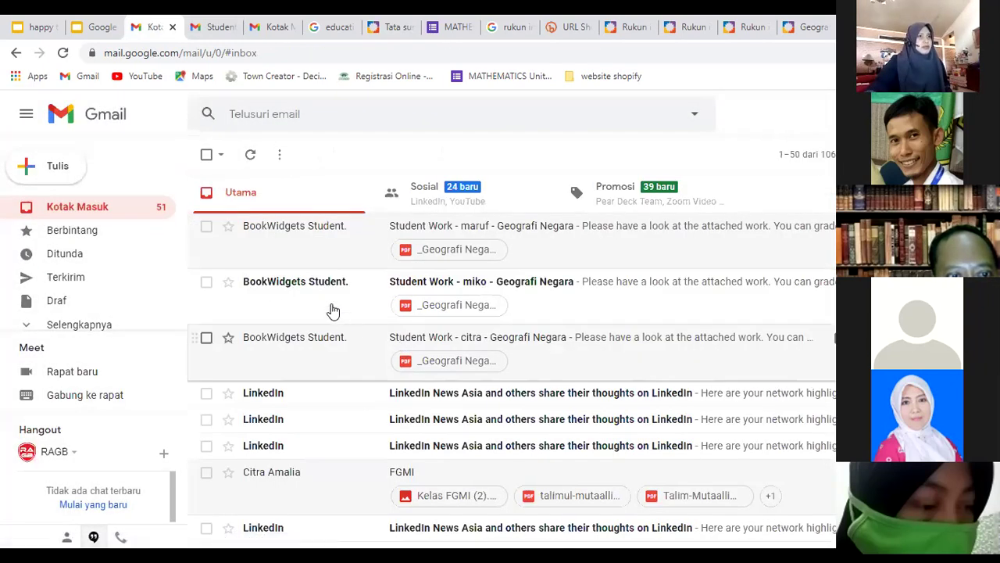
Review the second Student Work email's PDF, then go back to the Tata surya crossword.
{"action": "left_click", "coordinate": [333, 310]}
{"action": "scroll", "coordinate": [340, 344], "scroll_direction": "down", "scroll_amount": 2}
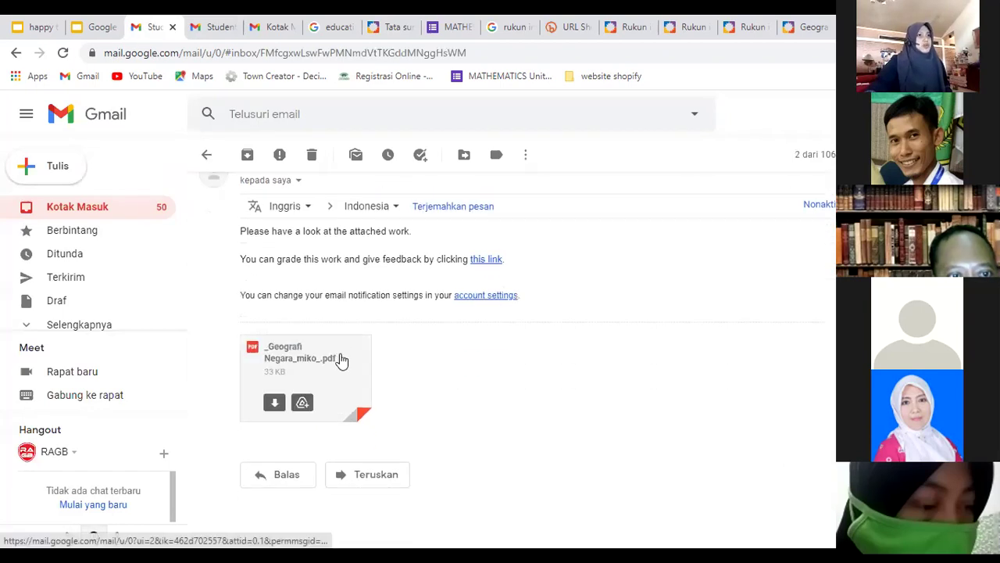
{"action": "left_click", "coordinate": [341, 355]}
{"action": "scroll", "coordinate": [341, 356], "scroll_direction": "down", "scroll_amount": 4}
{"action": "scroll", "coordinate": [341, 357], "scroll_direction": "up", "scroll_amount": 2}
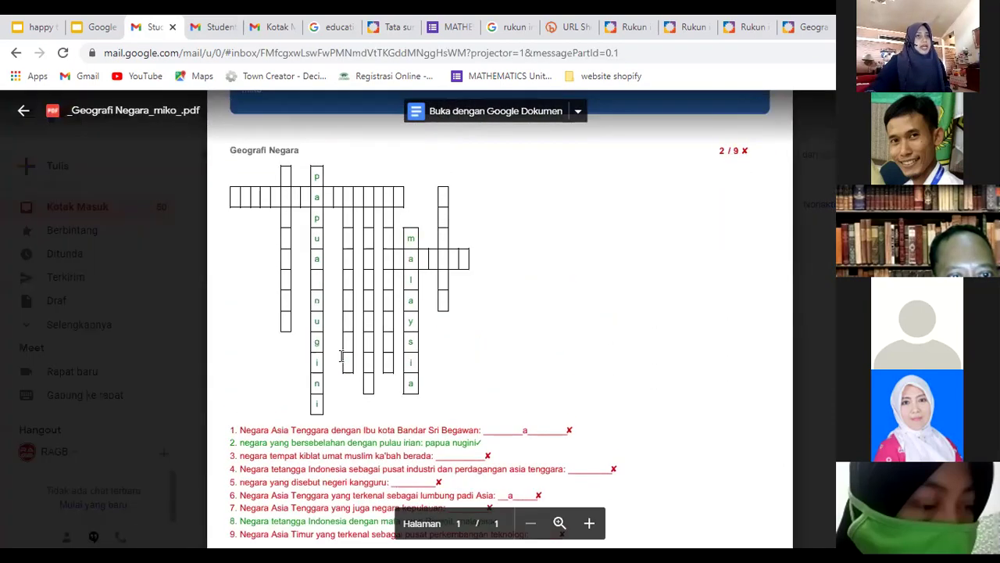
{"action": "scroll", "coordinate": [493, 212], "scroll_direction": "up", "scroll_amount": 2}
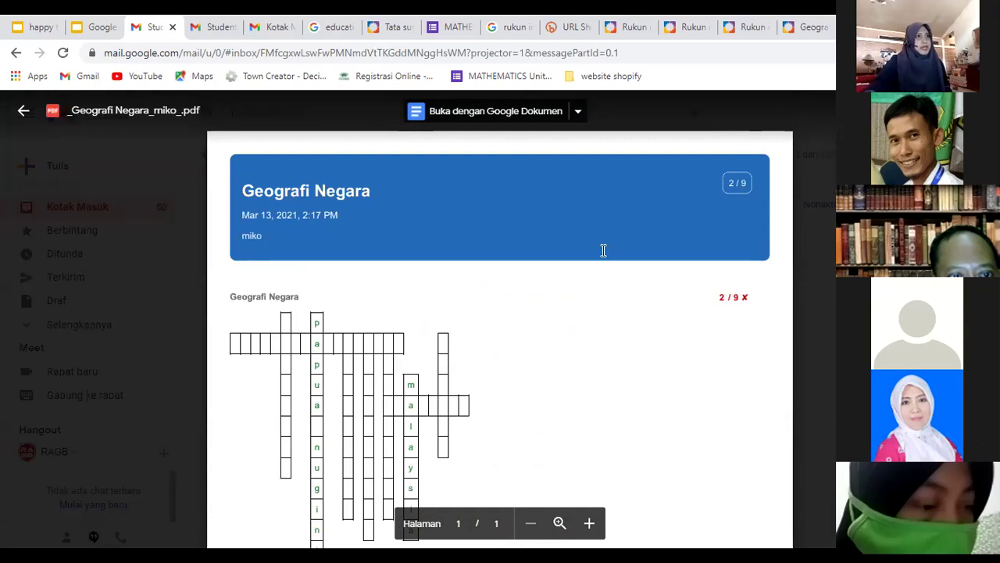
{"action": "left_click", "coordinate": [827, 318]}
{"action": "left_click", "coordinate": [208, 154]}
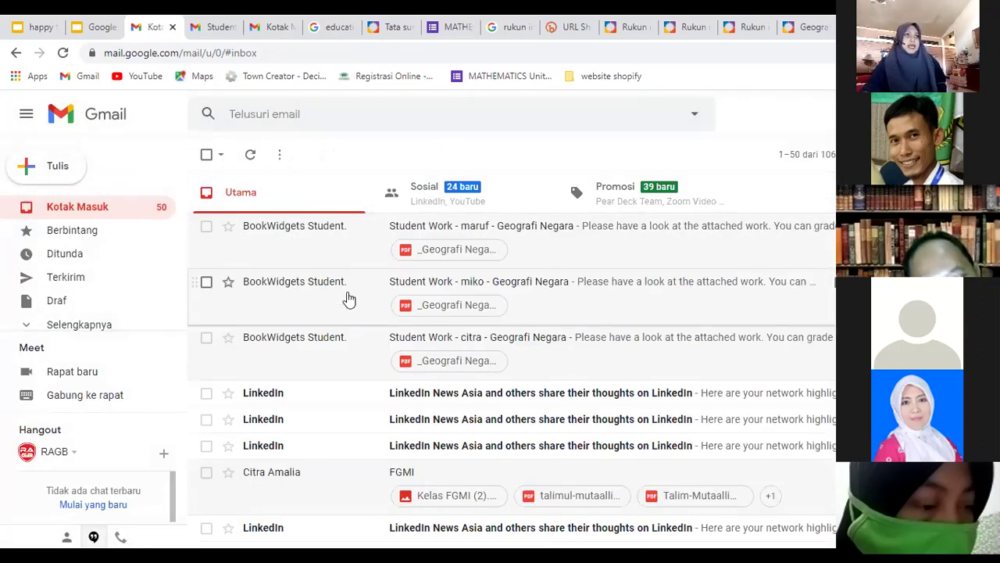
{"action": "left_click", "coordinate": [201, 28]}
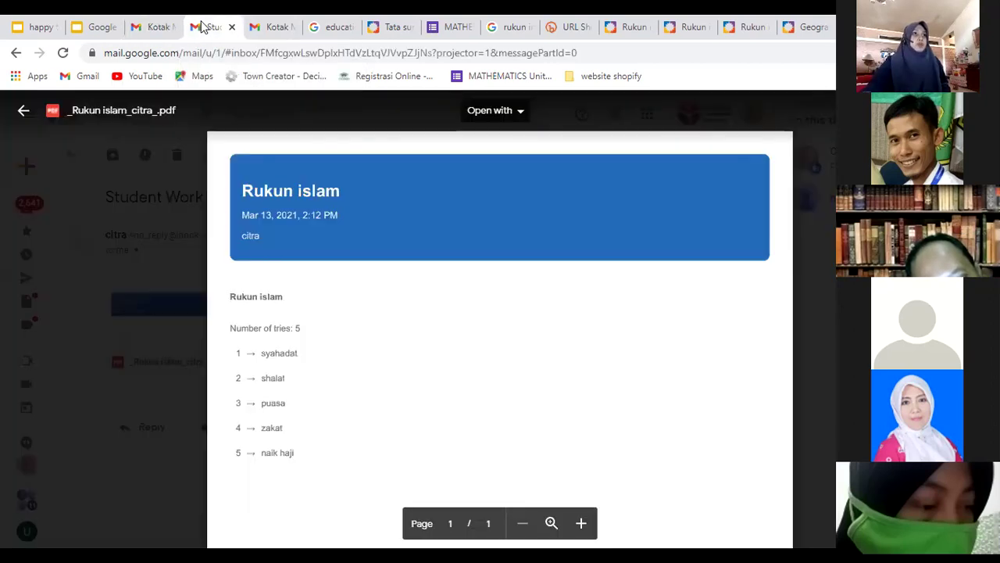
{"action": "left_click", "coordinate": [394, 23]}
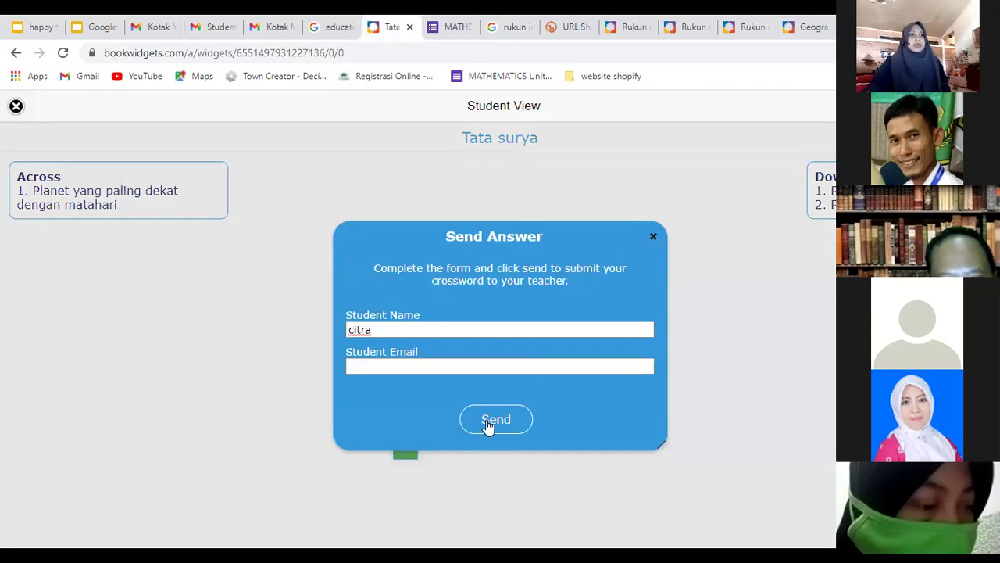
Close the Send Answer form and exit Student View to the Tata surya word list.
{"action": "left_click", "coordinate": [653, 236]}
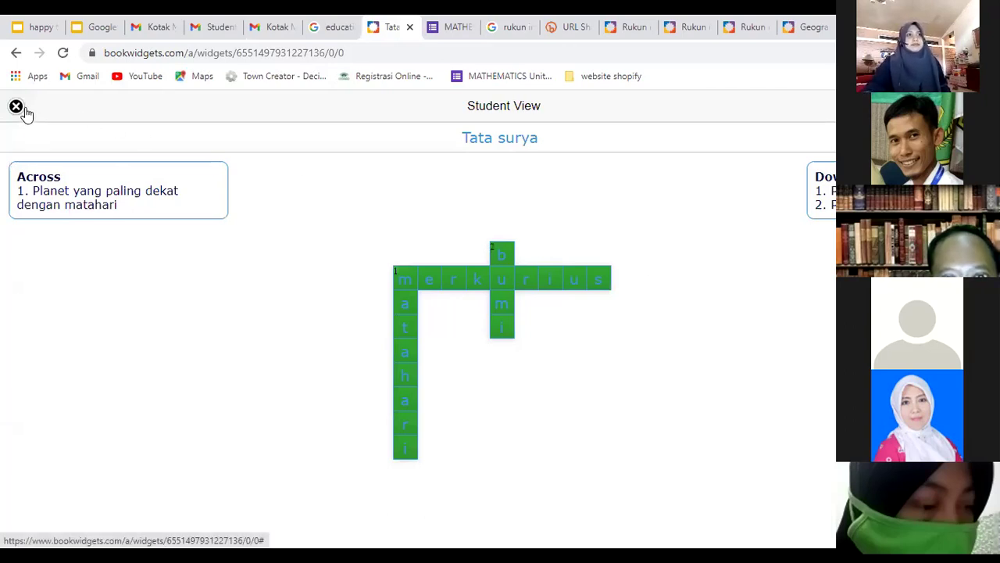
{"action": "left_click", "coordinate": [22, 108]}
{"action": "scroll", "coordinate": [565, 331], "scroll_direction": "down", "scroll_amount": 3}
{"action": "scroll", "coordinate": [567, 335], "scroll_direction": "up", "scroll_amount": 2}
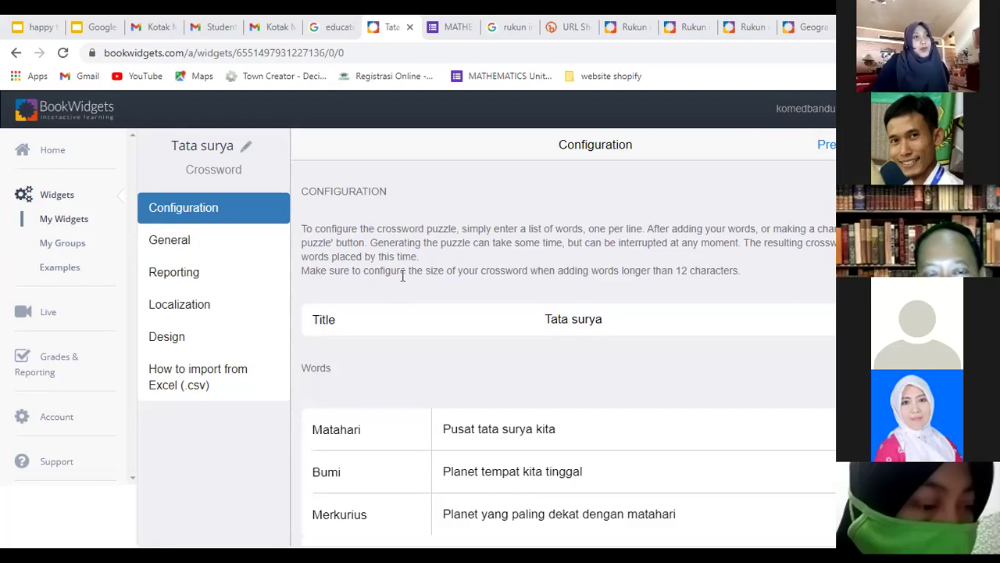
Open My Widgets and preview the Tata surya Jigsaw Puzzle.
{"action": "left_click", "coordinate": [75, 225]}
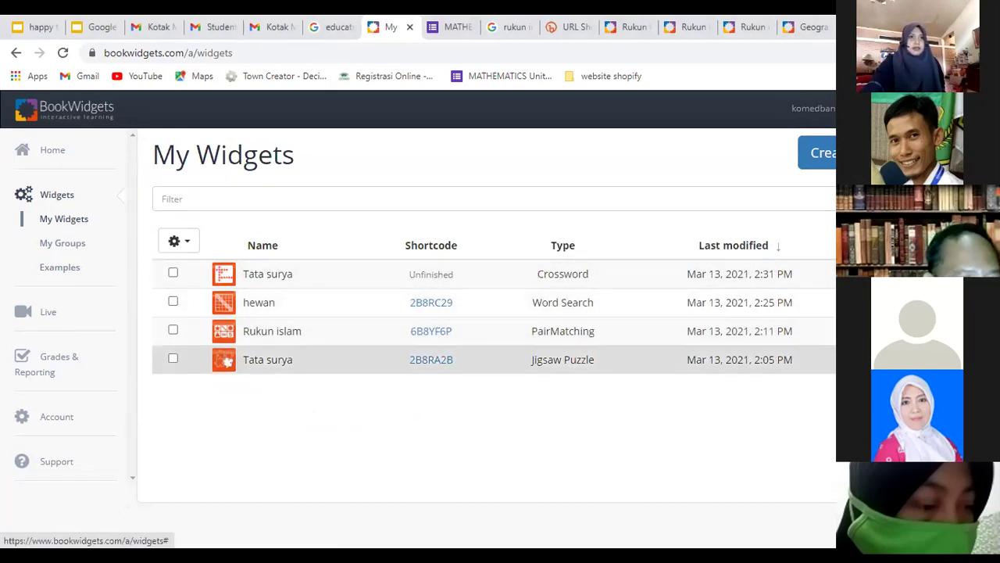
{"action": "left_click", "coordinate": [267, 359]}
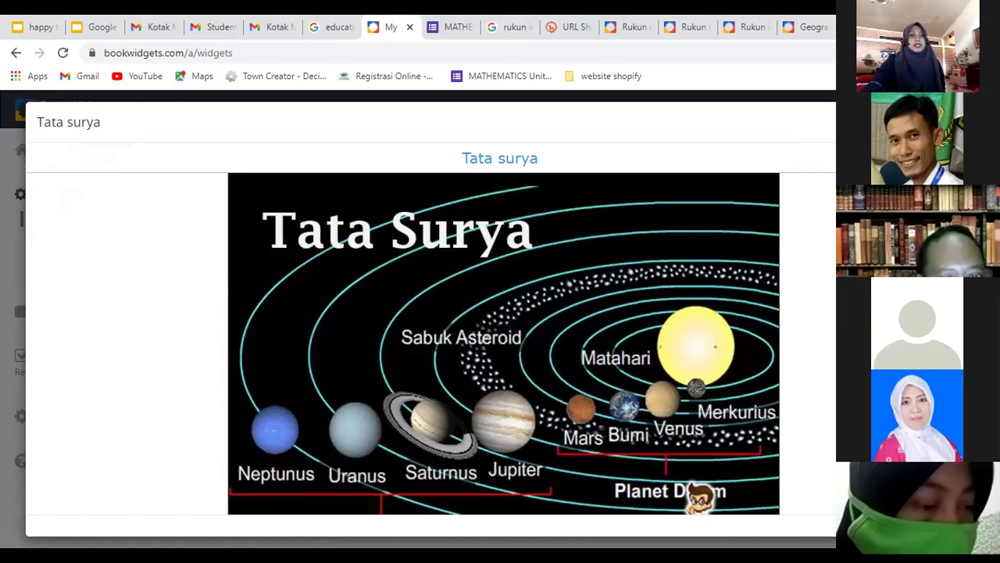
Close the jigsaw preview and open the Tata surya crossword preview instead.
{"action": "key", "text": "Escape"}
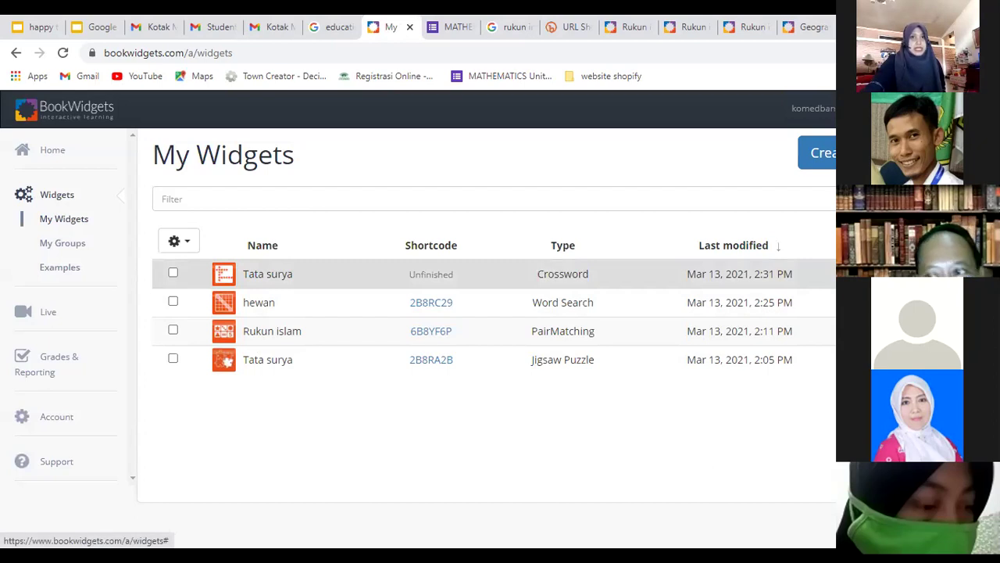
{"action": "left_click", "coordinate": [268, 273]}
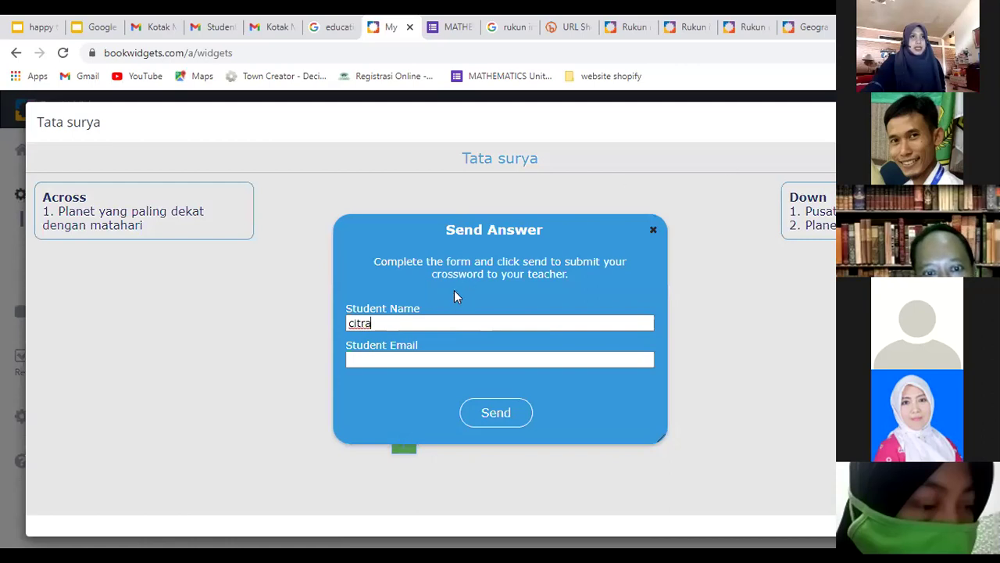
{"action": "left_click", "coordinate": [375, 323]}
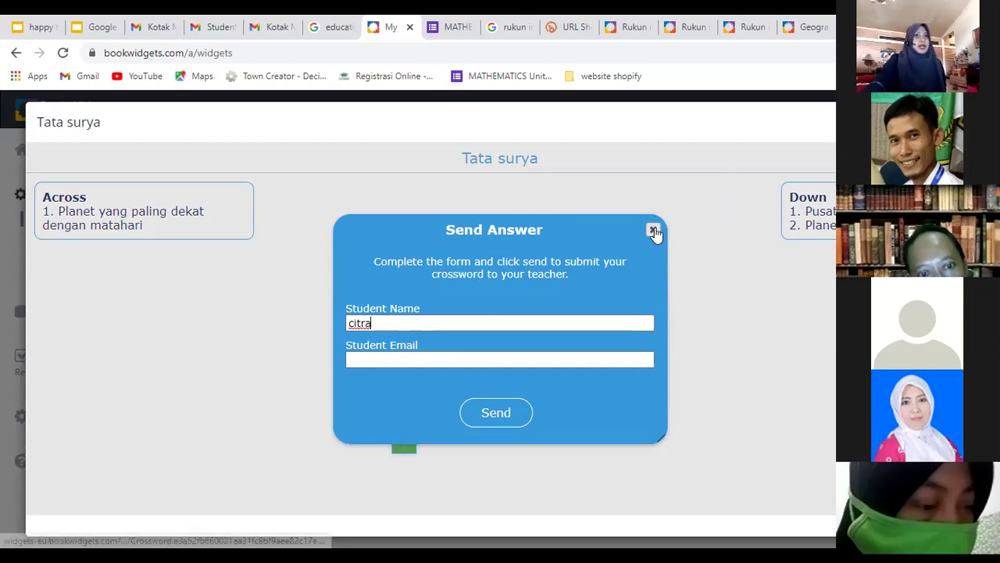
Clear the crossword answers, dismiss the Send Answer form without sending, and exit the preview.
{"action": "left_click", "coordinate": [653, 229]}
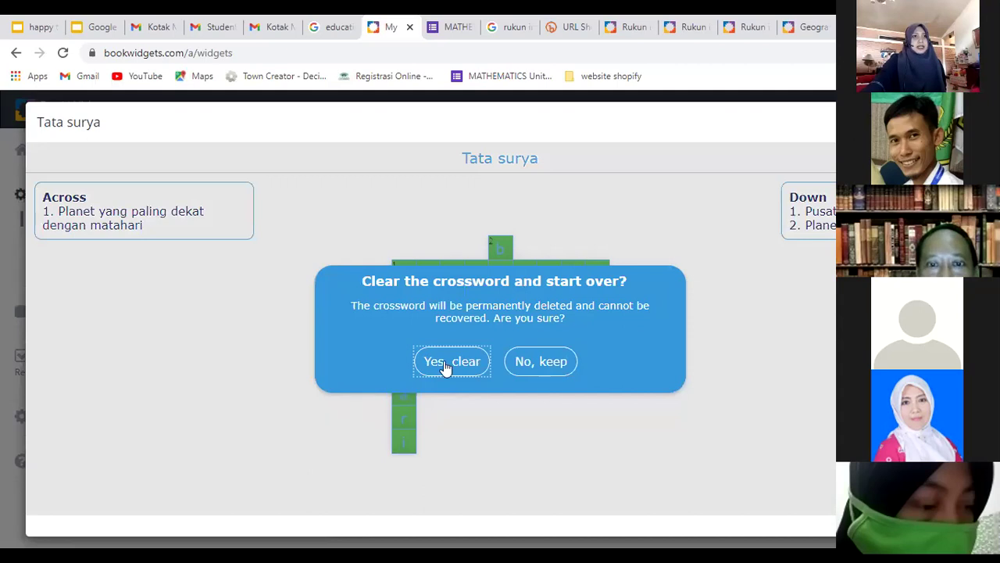
{"action": "left_click", "coordinate": [444, 368]}
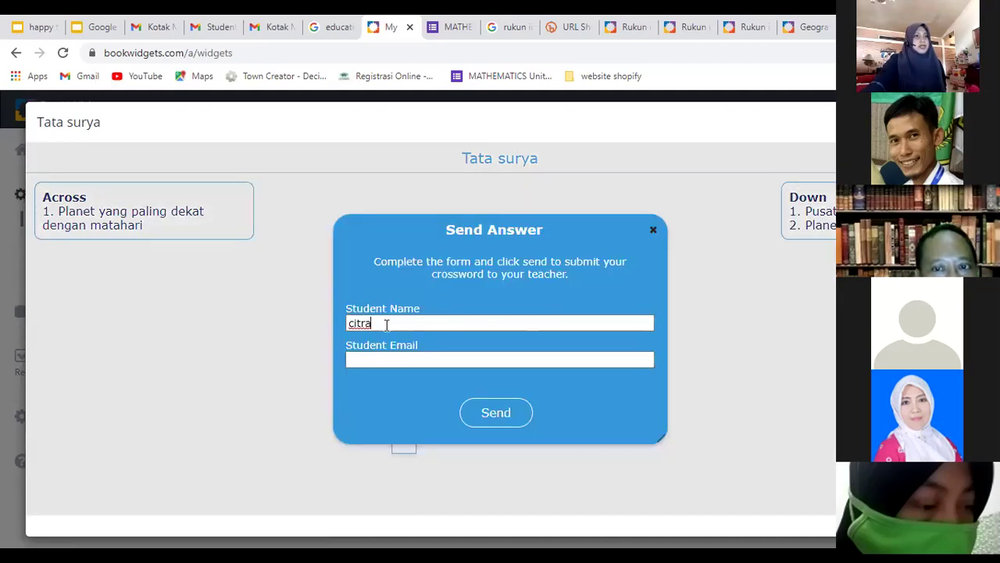
{"action": "left_click", "coordinate": [386, 323]}
{"action": "left_click_drag", "start_coordinate": [378, 323], "coordinate": [332, 322]}
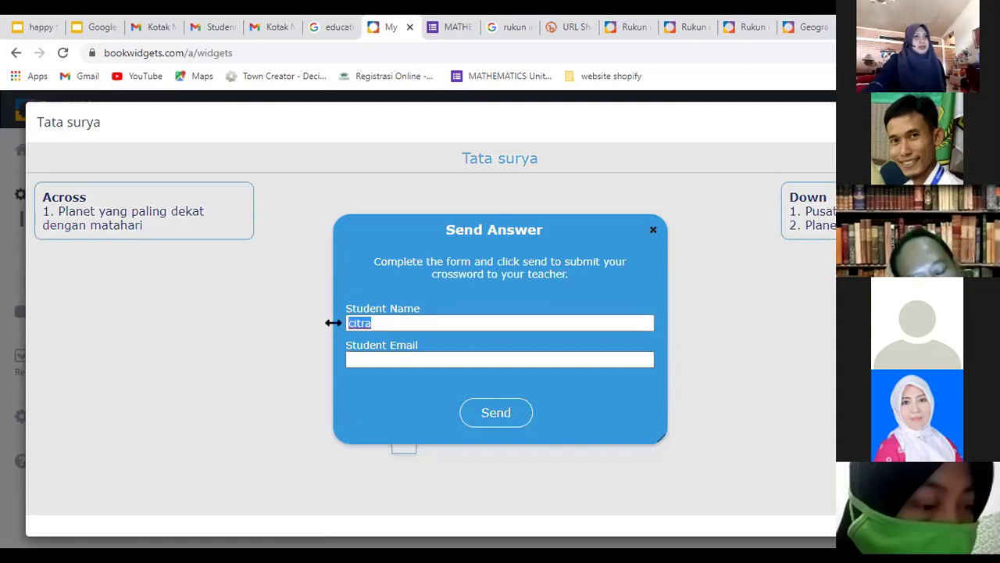
{"action": "left_click", "coordinate": [653, 231]}
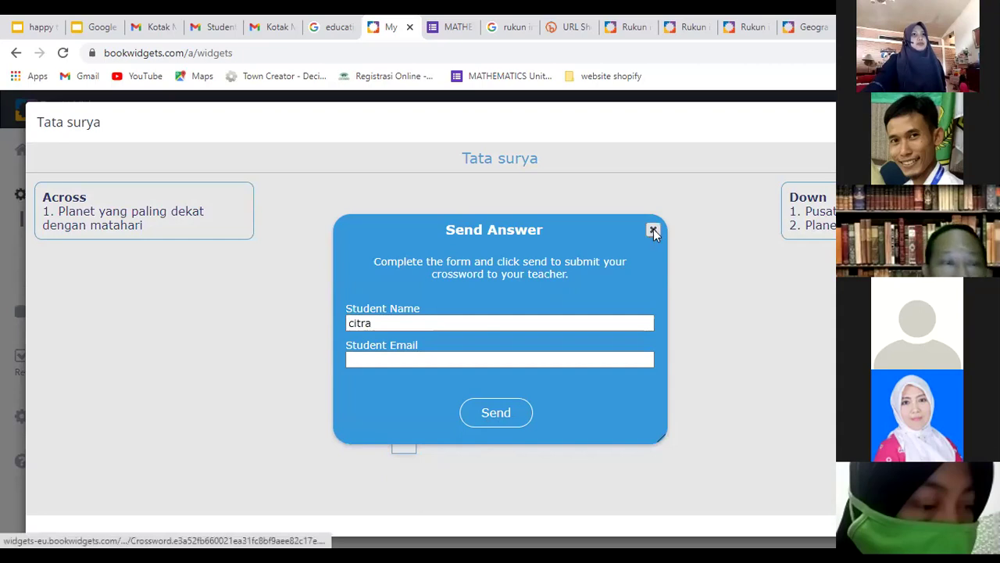
{"action": "key", "text": "Escape"}
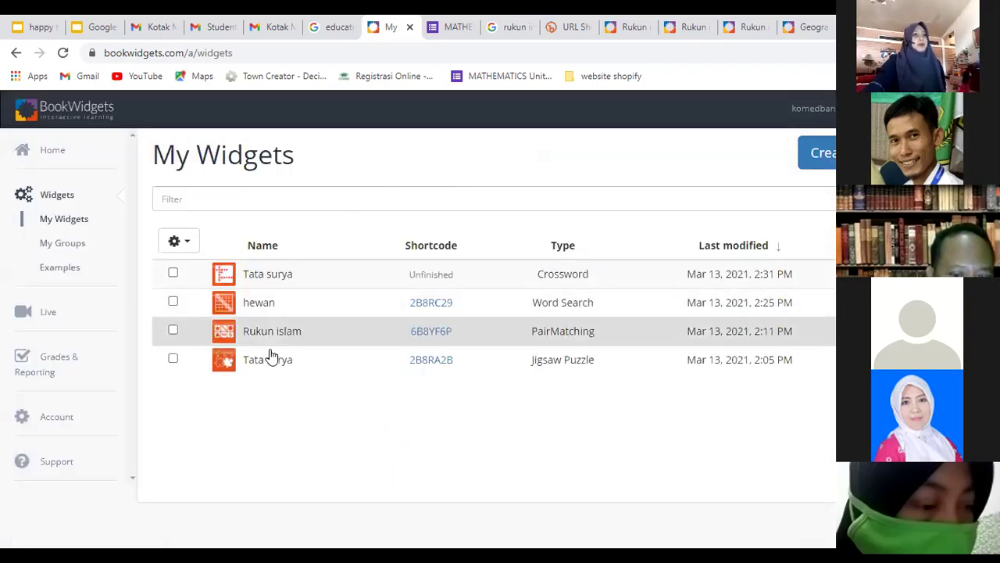
Reload My Widgets, open the widget type catalogue and start a new Quiz widget.
{"action": "left_click", "coordinate": [67, 223]}
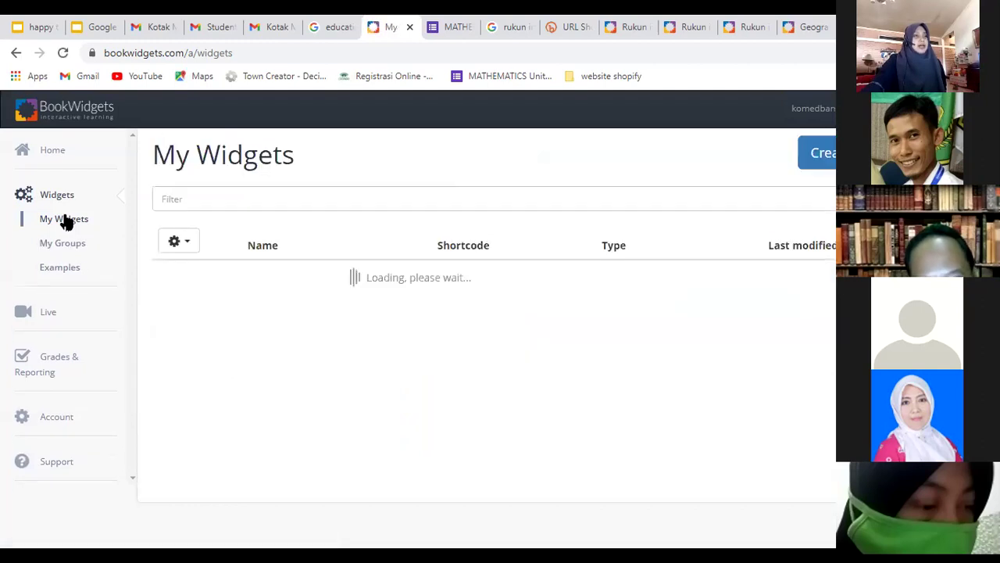
{"action": "left_click", "coordinate": [823, 156]}
{"action": "scroll", "coordinate": [405, 357], "scroll_direction": "down", "scroll_amount": 1}
{"action": "scroll", "coordinate": [405, 357], "scroll_direction": "down", "scroll_amount": 3}
{"action": "scroll", "coordinate": [755, 218], "scroll_direction": "up", "scroll_amount": 4}
{"action": "left_click", "coordinate": [745, 208]}
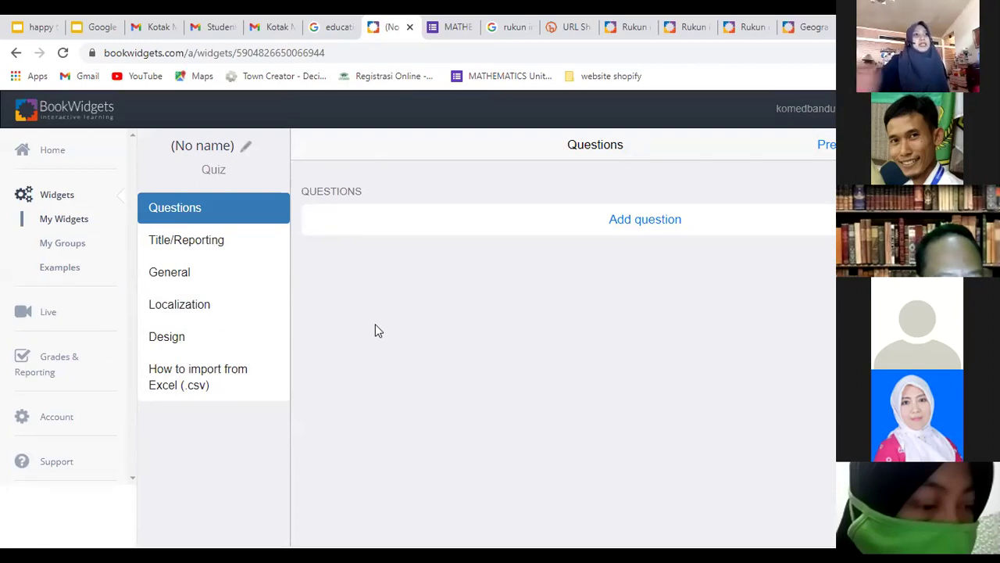
Back out of the Quiz, browse the widget types again, then switch to the Gmail inbox.
{"action": "left_click", "coordinate": [17, 52]}
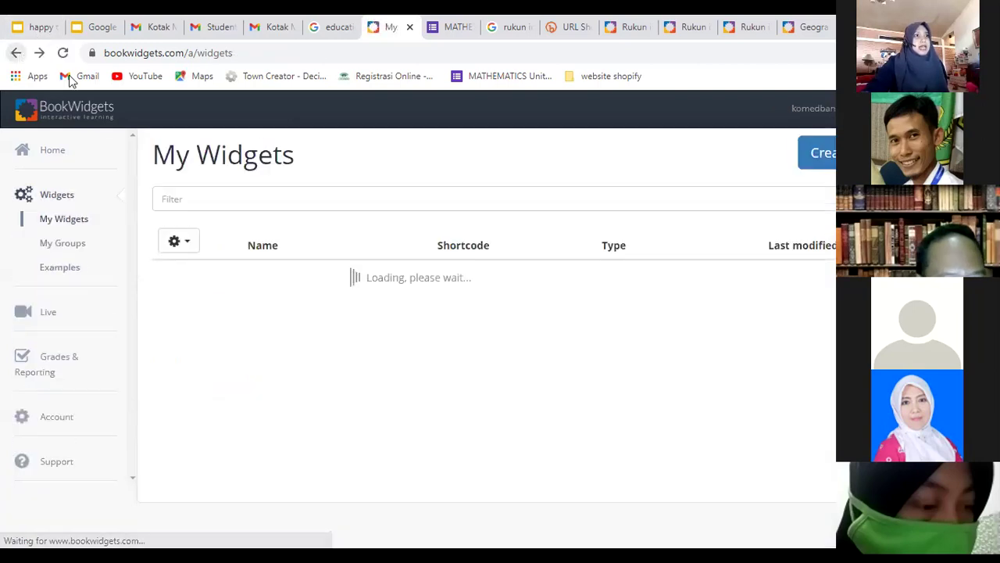
{"action": "left_click", "coordinate": [817, 154]}
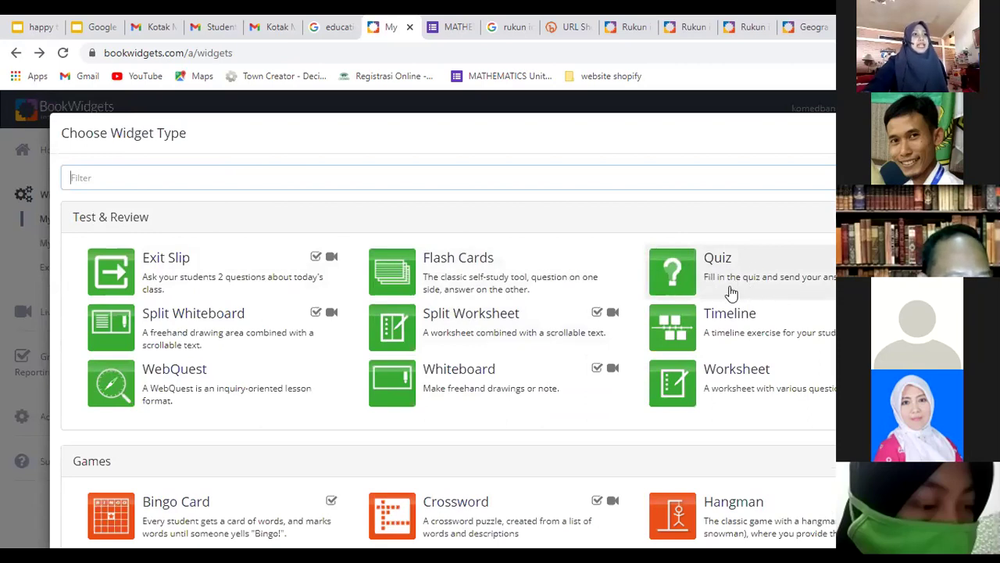
{"action": "scroll", "coordinate": [570, 323], "scroll_direction": "down", "scroll_amount": 4}
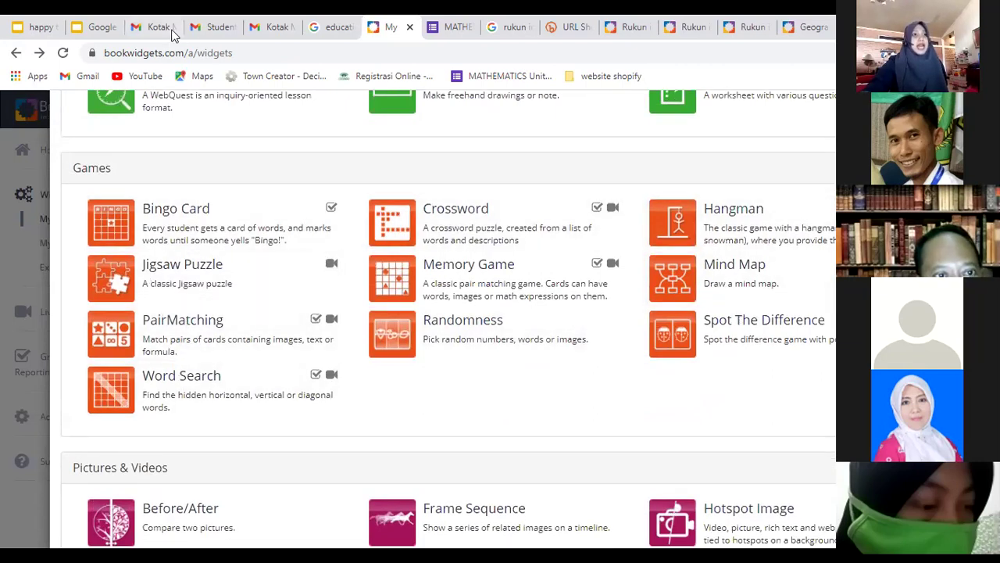
{"action": "left_click", "coordinate": [145, 26]}
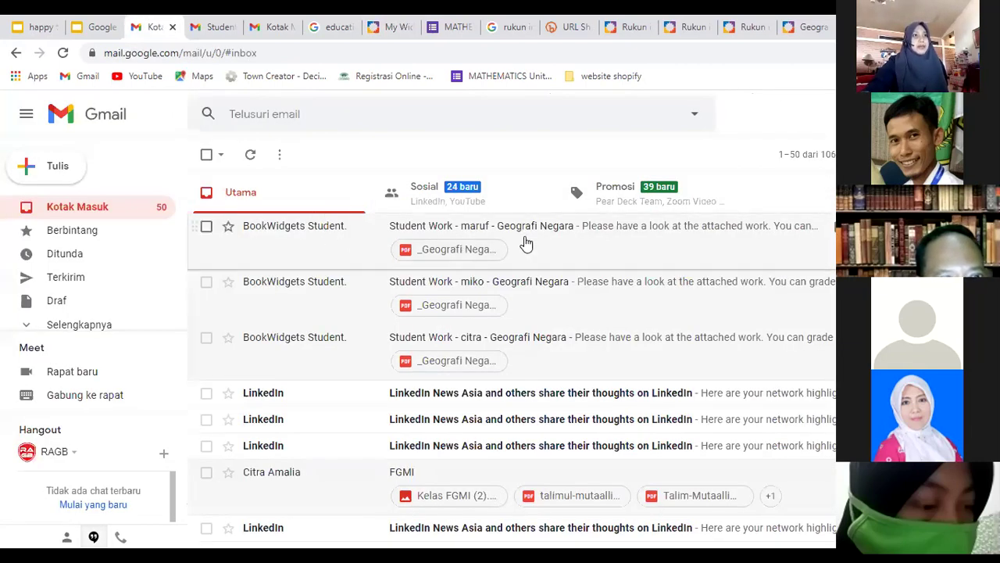
Read the first Student Work email's crossword PDF preview, then return to the inbox.
{"action": "left_click", "coordinate": [527, 243]}
{"action": "scroll", "coordinate": [358, 364], "scroll_direction": "down", "scroll_amount": 2}
{"action": "left_click", "coordinate": [327, 379]}
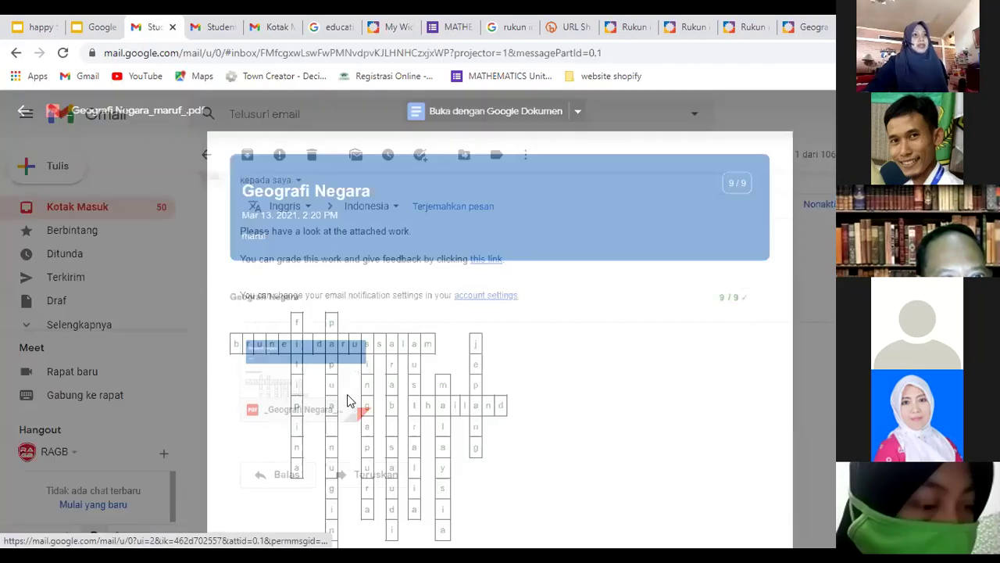
{"action": "scroll", "coordinate": [516, 276], "scroll_direction": "up", "scroll_amount": 1}
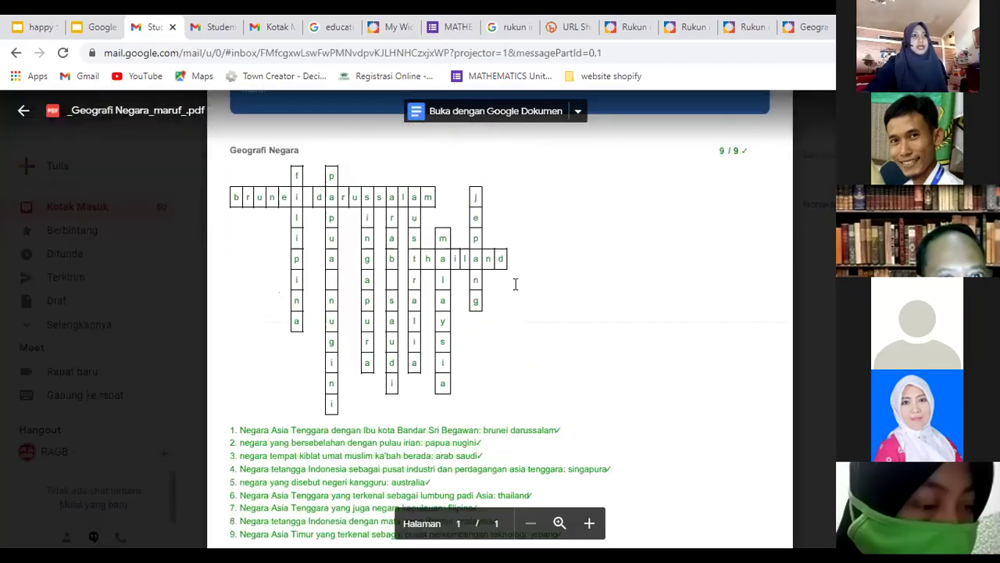
{"action": "scroll", "coordinate": [515, 287], "scroll_direction": "down", "scroll_amount": 1}
{"action": "scroll", "coordinate": [515, 287], "scroll_direction": "up", "scroll_amount": 1}
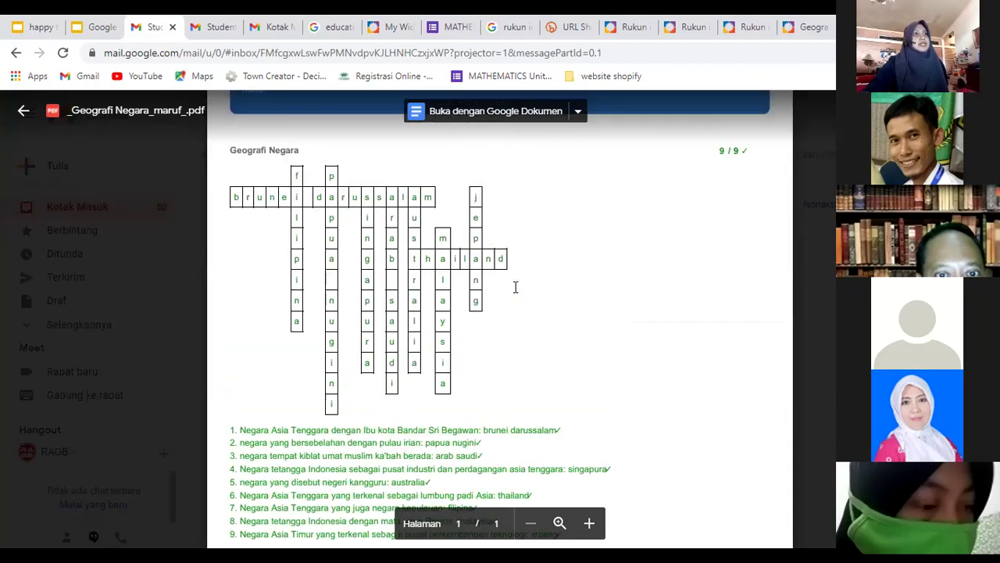
{"action": "scroll", "coordinate": [714, 182], "scroll_direction": "down", "scroll_amount": 3}
{"action": "scroll", "coordinate": [445, 328], "scroll_direction": "down", "scroll_amount": 1}
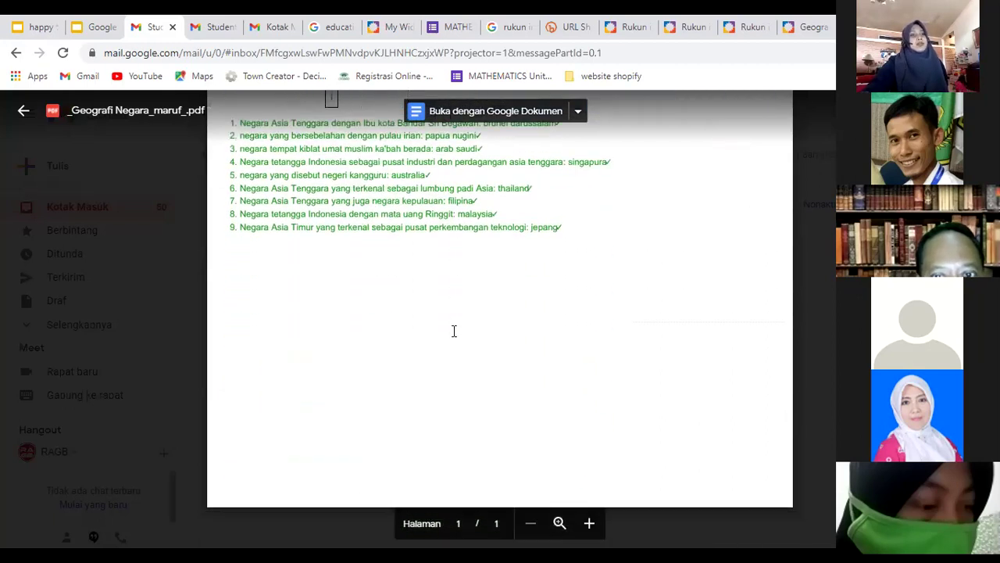
{"action": "scroll", "coordinate": [453, 331], "scroll_direction": "up", "scroll_amount": 3}
{"action": "key", "text": "Escape"}
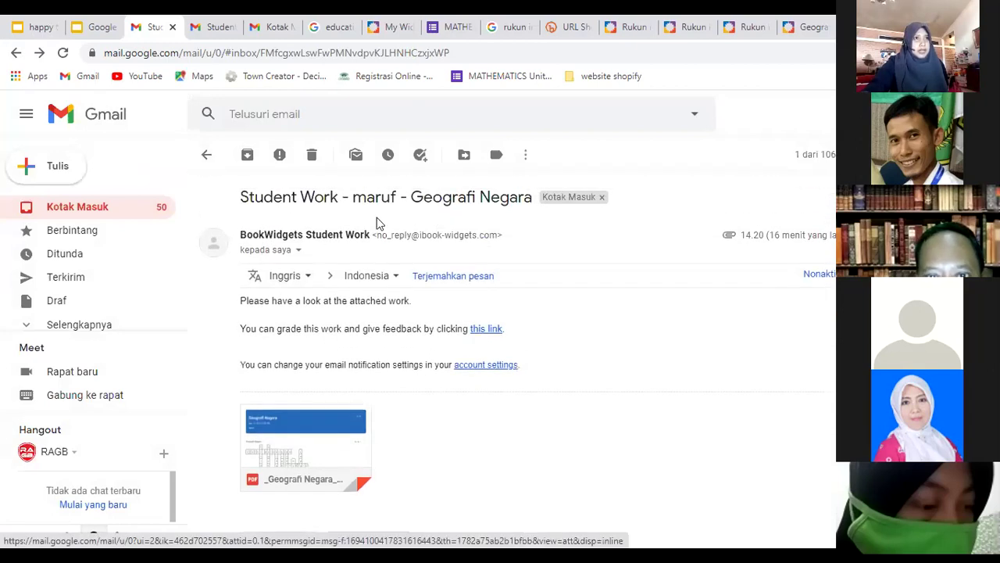
{"action": "left_click", "coordinate": [209, 154]}
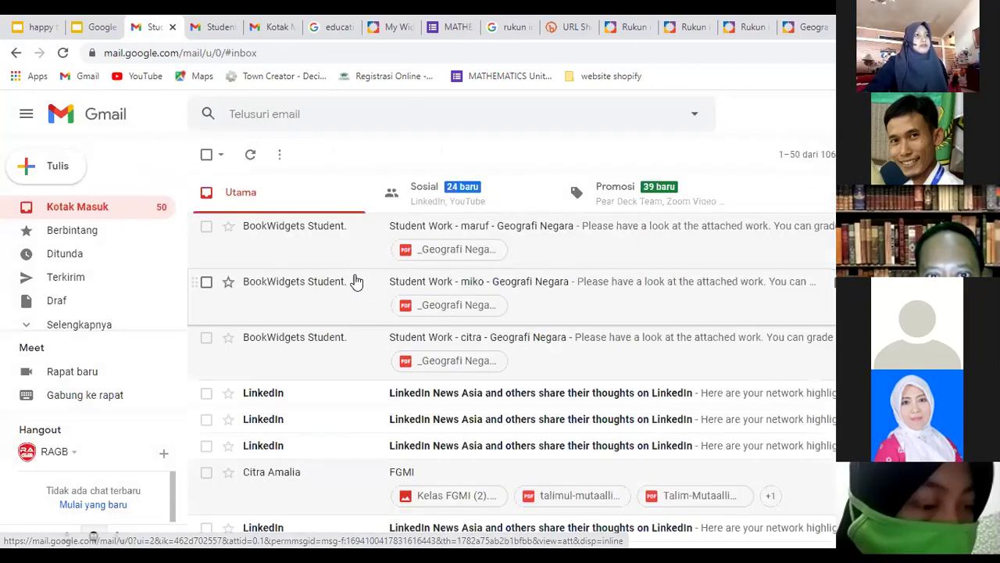
Check the second and third Student Work emails, then switch to the Rukun islam PDF.
{"action": "left_click", "coordinate": [316, 301]}
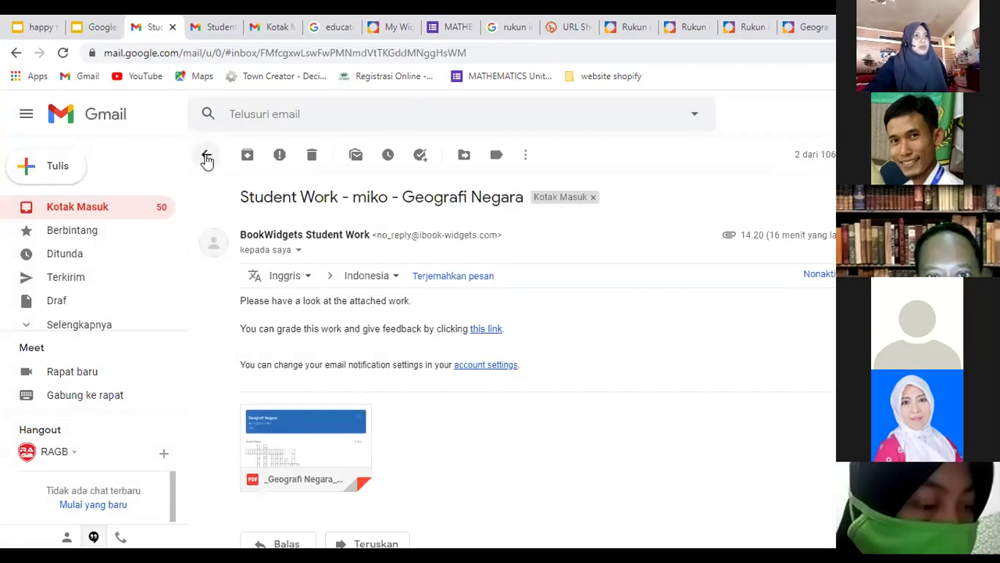
{"action": "left_click", "coordinate": [206, 155]}
{"action": "left_click", "coordinate": [347, 338]}
{"action": "scroll", "coordinate": [422, 262], "scroll_direction": "down", "scroll_amount": 2}
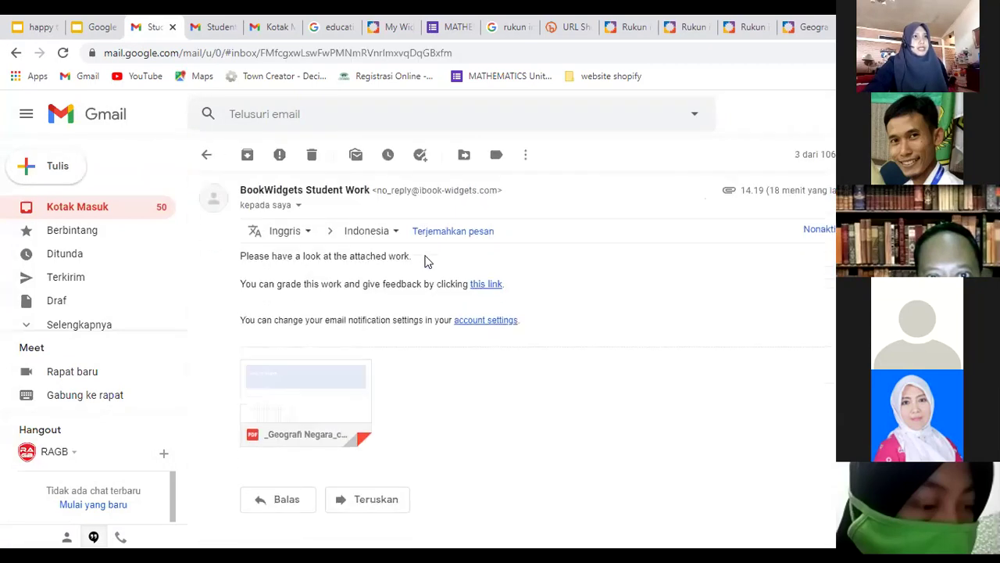
{"action": "left_click", "coordinate": [207, 155]}
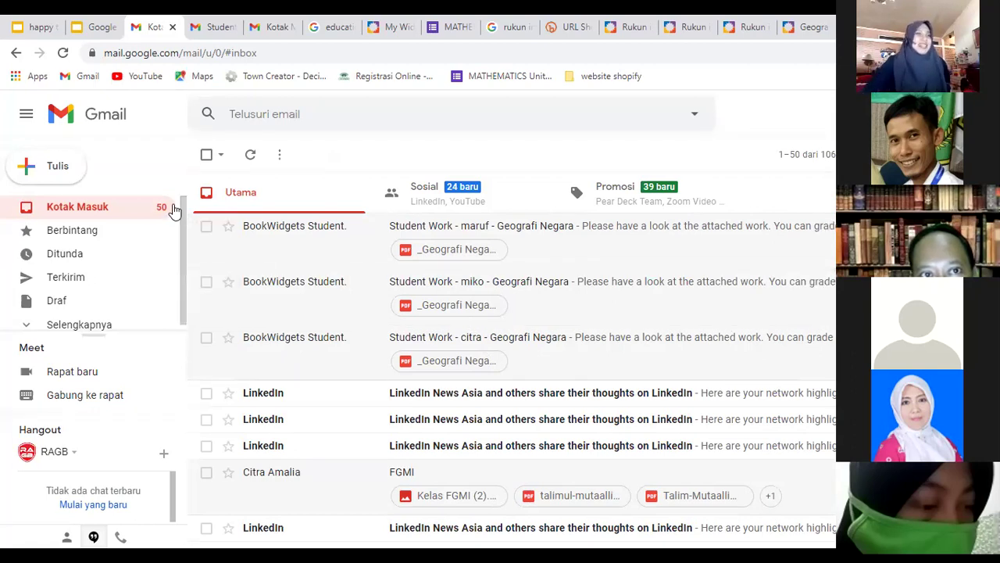
{"action": "left_click", "coordinate": [213, 27]}
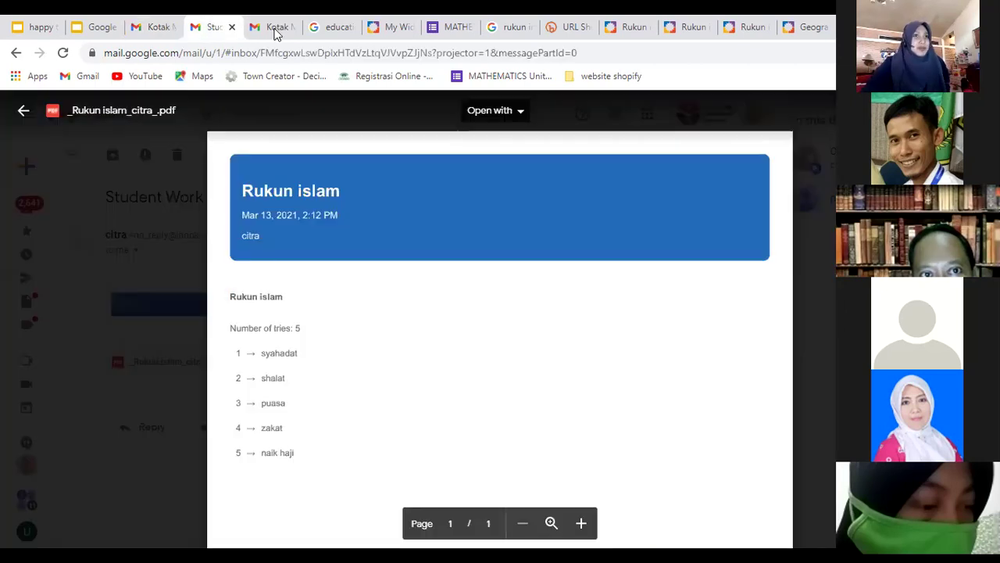
{"action": "left_click", "coordinate": [281, 27]}
{"action": "left_click", "coordinate": [398, 25]}
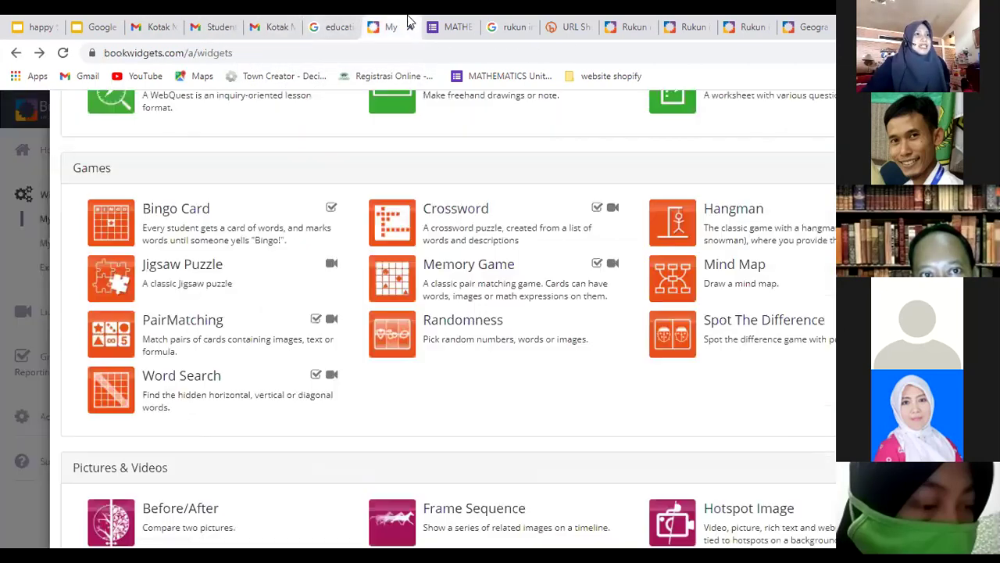
{"action": "scroll", "coordinate": [441, 367], "scroll_direction": "up", "scroll_amount": 3}
{"action": "scroll", "coordinate": [441, 372], "scroll_direction": "up", "scroll_amount": 2}
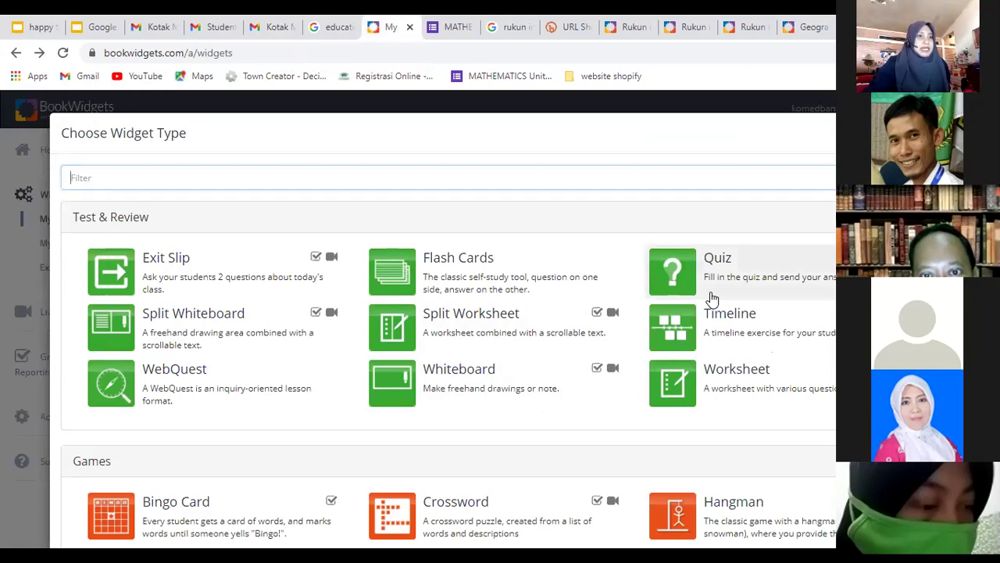
{"action": "scroll", "coordinate": [711, 298], "scroll_direction": "down", "scroll_amount": 4}
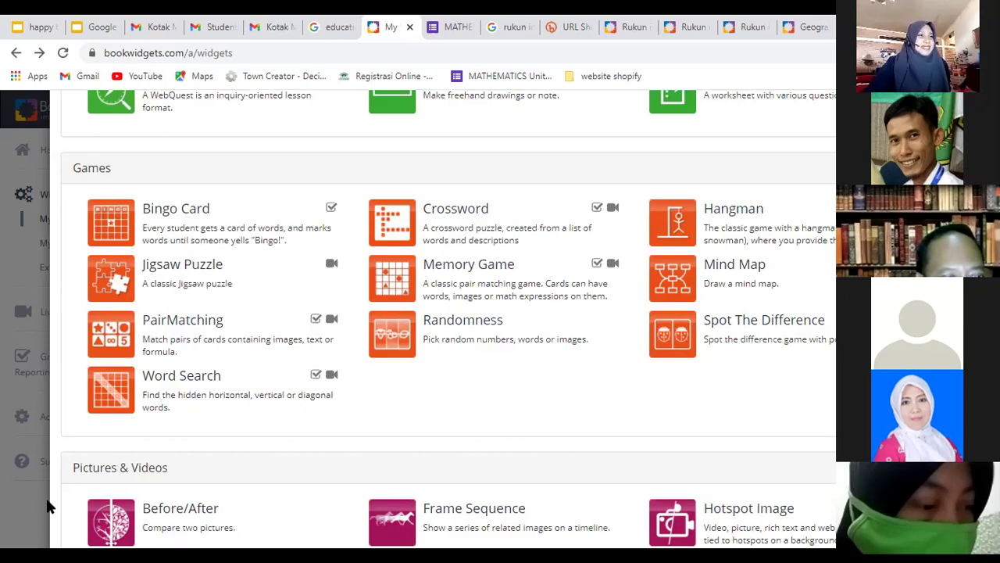
{"action": "scroll", "coordinate": [327, 336], "scroll_direction": "down", "scroll_amount": 5}
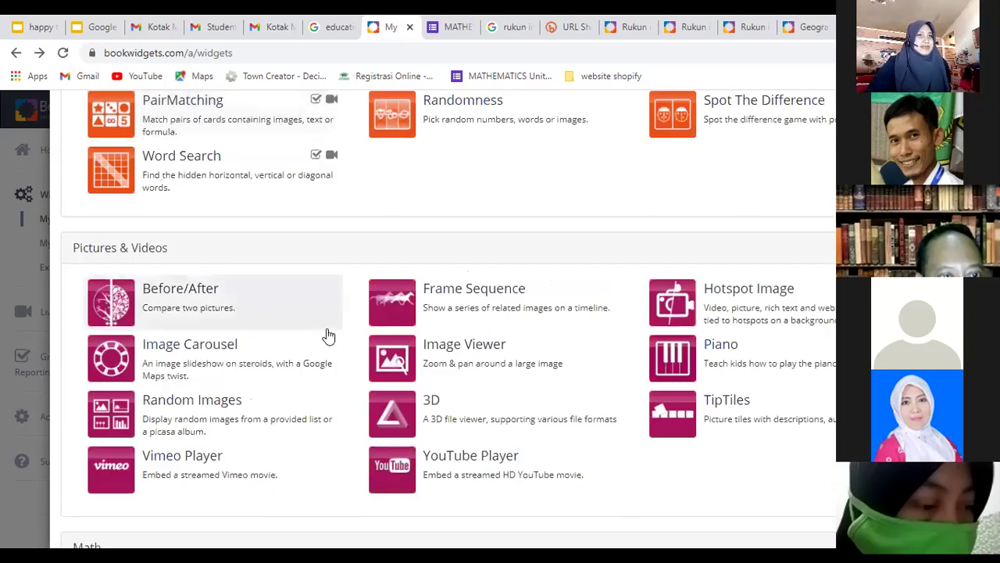
{"action": "scroll", "coordinate": [208, 263], "scroll_direction": "up", "scroll_amount": 3}
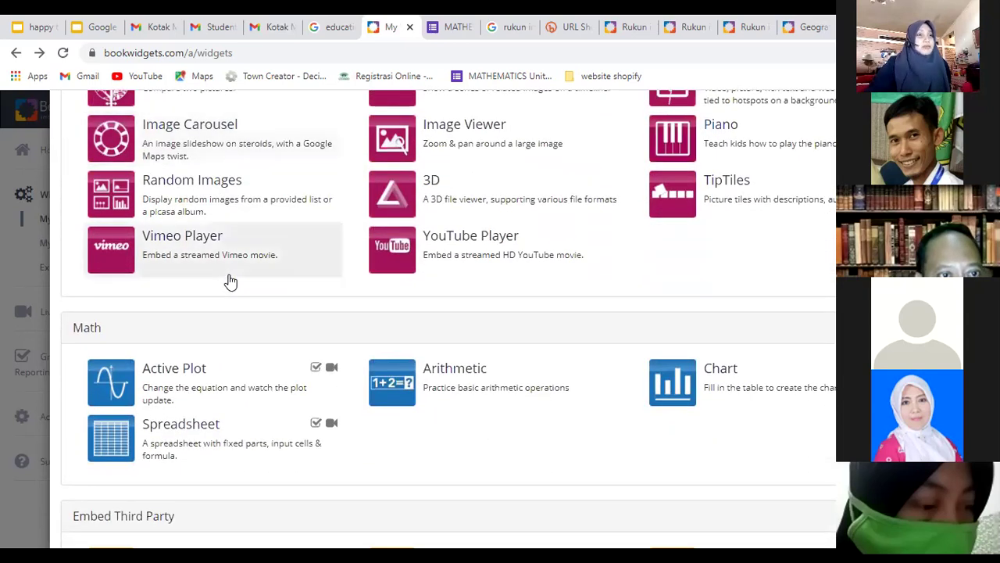
{"action": "scroll", "coordinate": [230, 282], "scroll_direction": "down", "scroll_amount": 4}
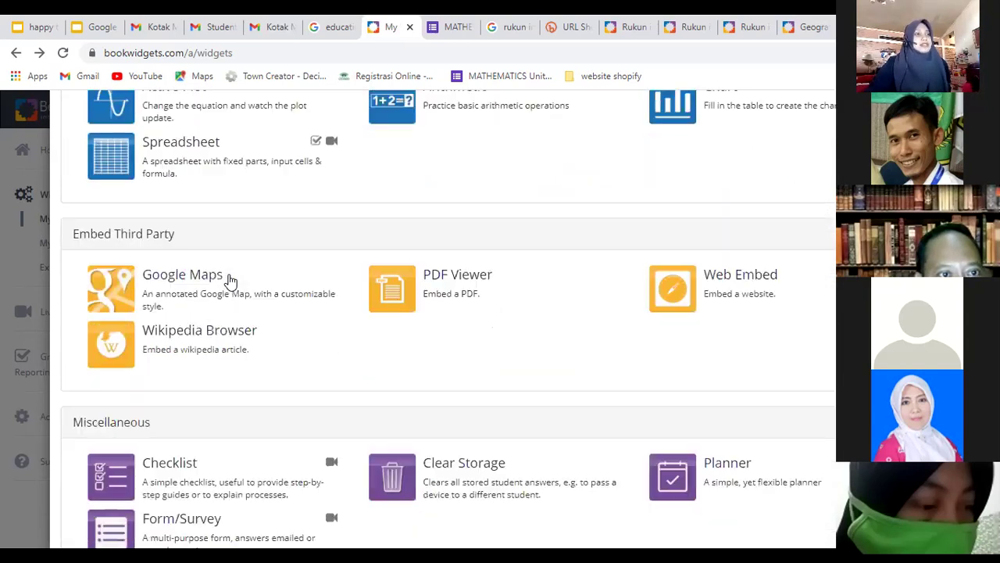
{"action": "scroll", "coordinate": [230, 281], "scroll_direction": "up", "scroll_amount": 2}
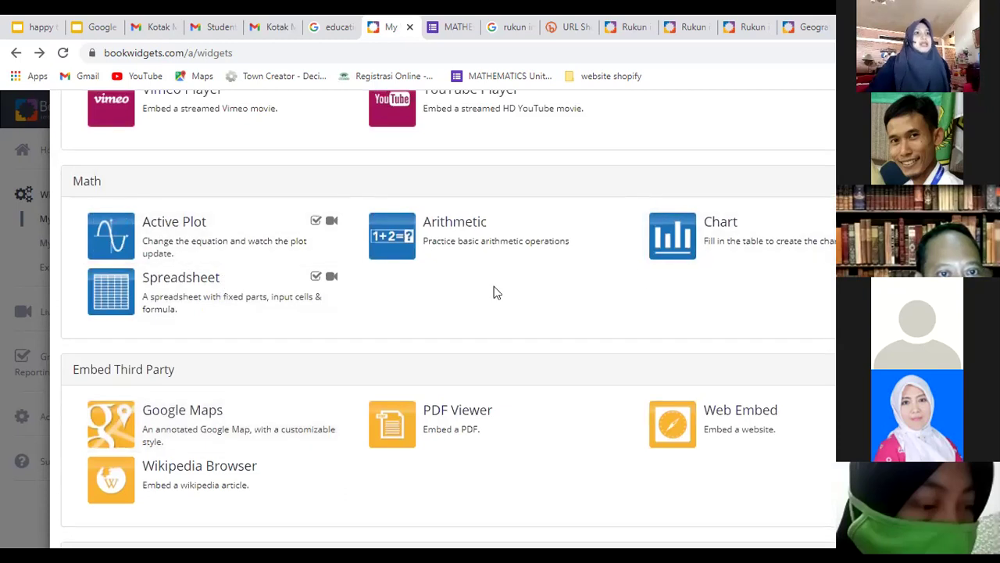
{"action": "scroll", "coordinate": [411, 297], "scroll_direction": "down", "scroll_amount": 1}
{"action": "scroll", "coordinate": [412, 289], "scroll_direction": "down", "scroll_amount": 2}
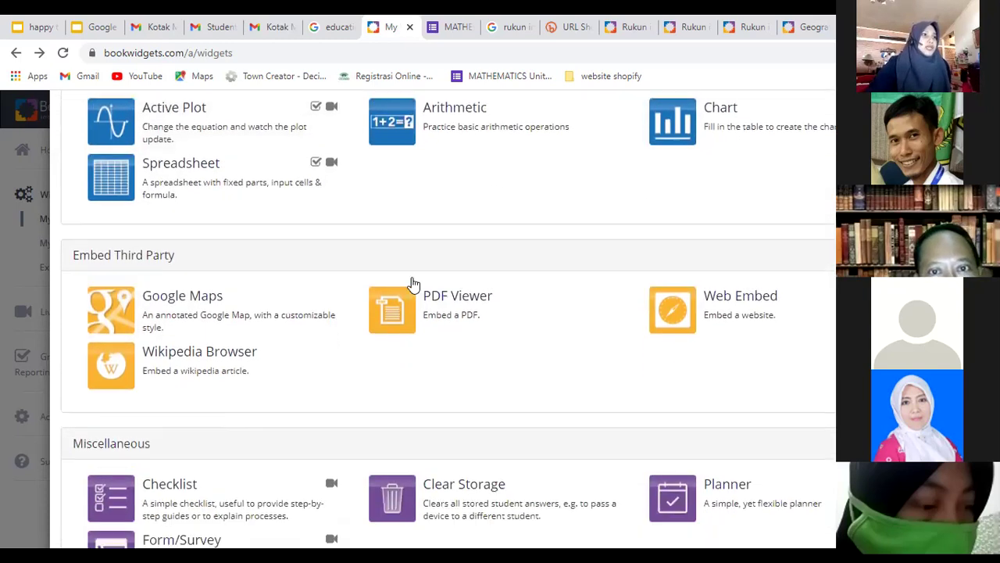
{"action": "scroll", "coordinate": [415, 275], "scroll_direction": "up", "scroll_amount": 15}
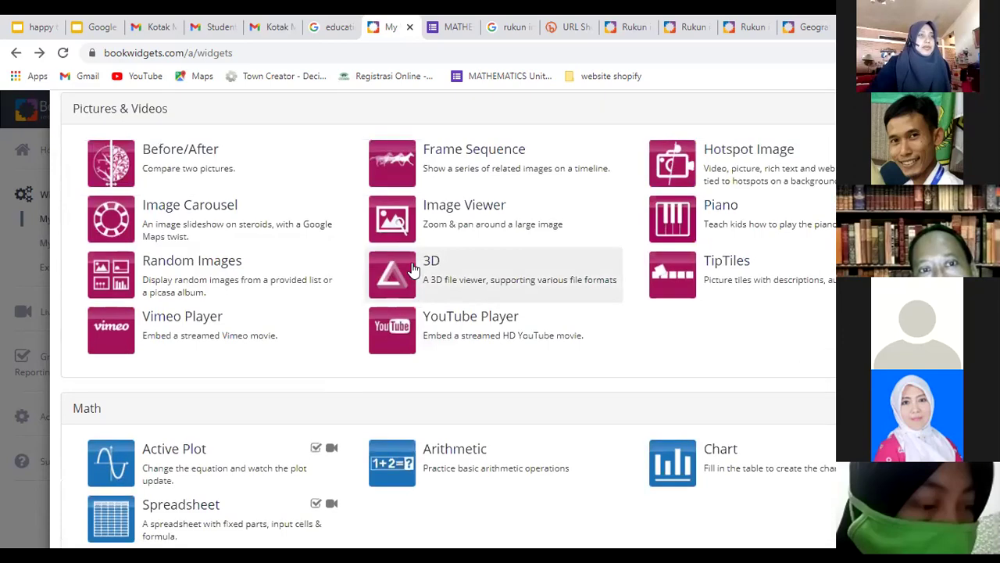
{"action": "scroll", "coordinate": [414, 261], "scroll_direction": "down", "scroll_amount": 5}
{"action": "scroll", "coordinate": [419, 242], "scroll_direction": "down", "scroll_amount": 1}
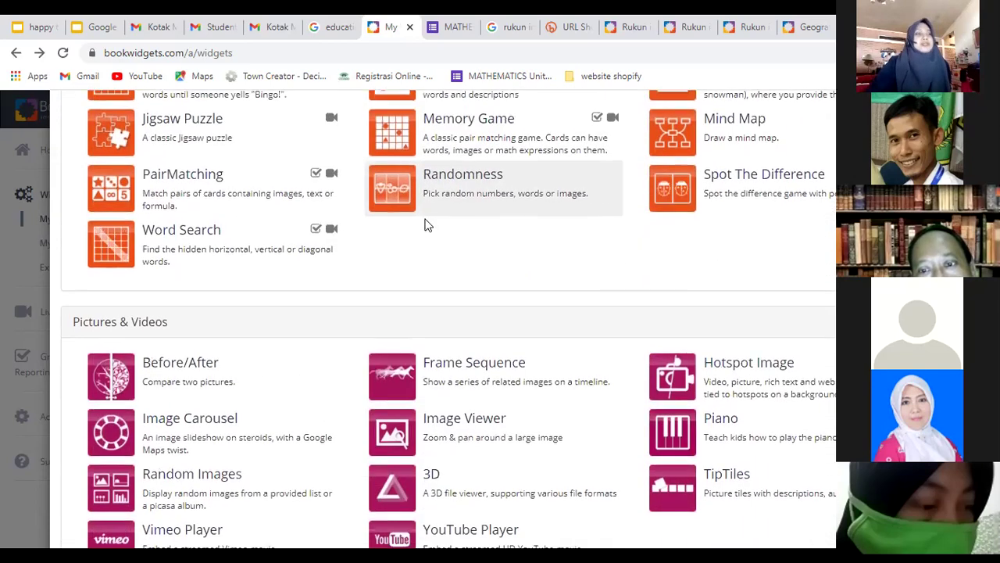
{"action": "scroll", "coordinate": [218, 284], "scroll_direction": "down", "scroll_amount": 2}
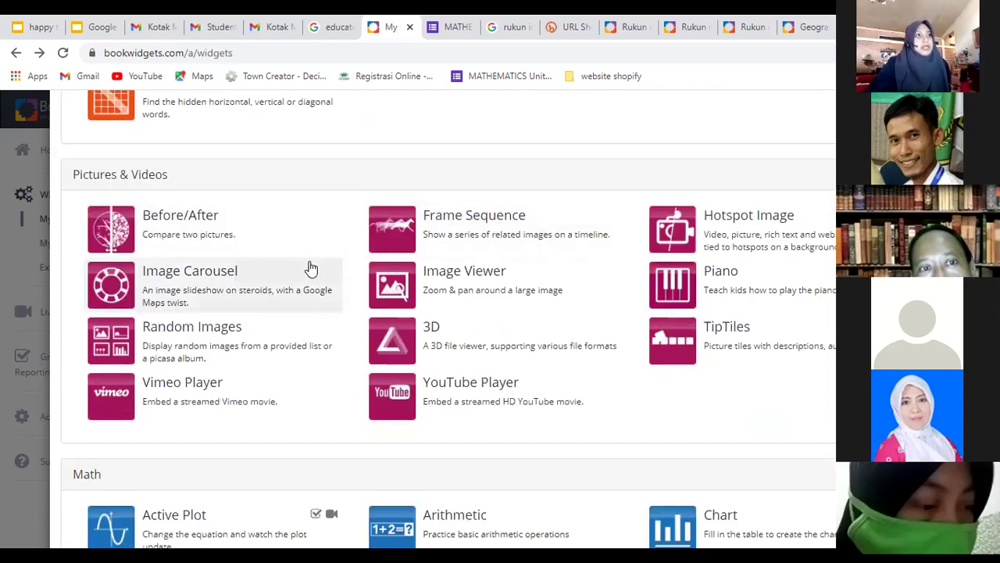
{"action": "scroll", "coordinate": [310, 268], "scroll_direction": "down", "scroll_amount": 2}
{"action": "scroll", "coordinate": [311, 268], "scroll_direction": "up", "scroll_amount": 1}
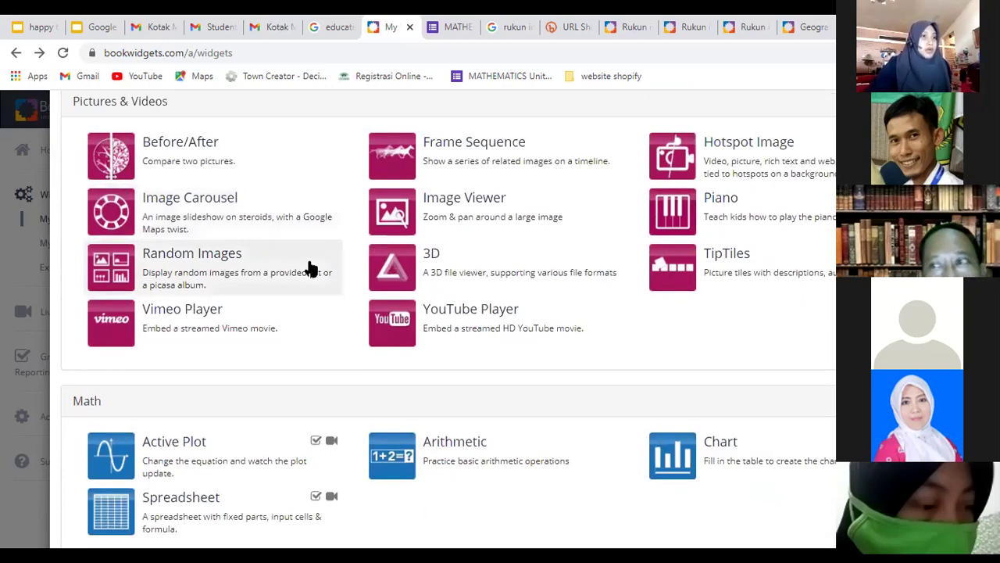
{"action": "scroll", "coordinate": [310, 268], "scroll_direction": "down", "scroll_amount": 3}
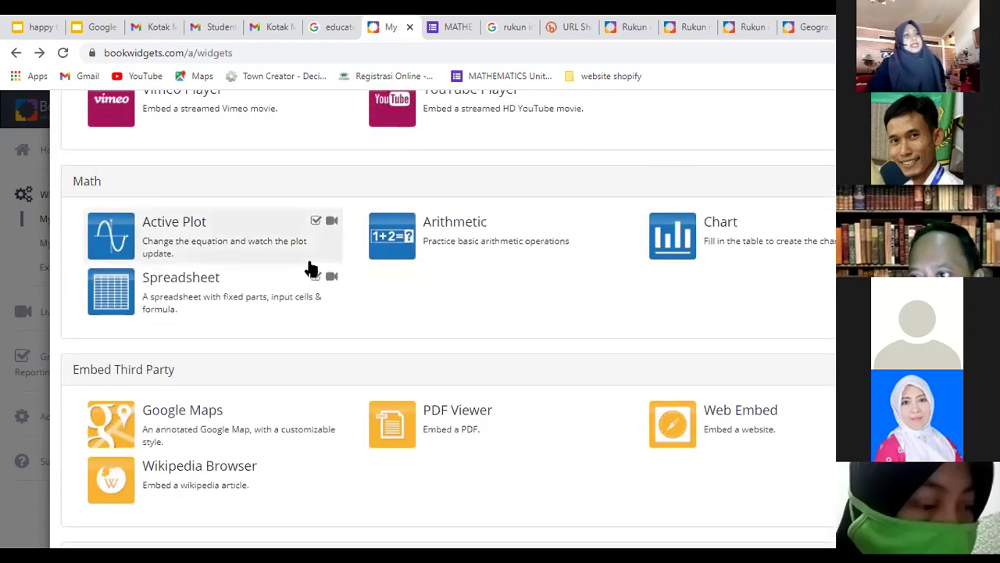
{"action": "scroll", "coordinate": [346, 280], "scroll_direction": "down", "scroll_amount": 3}
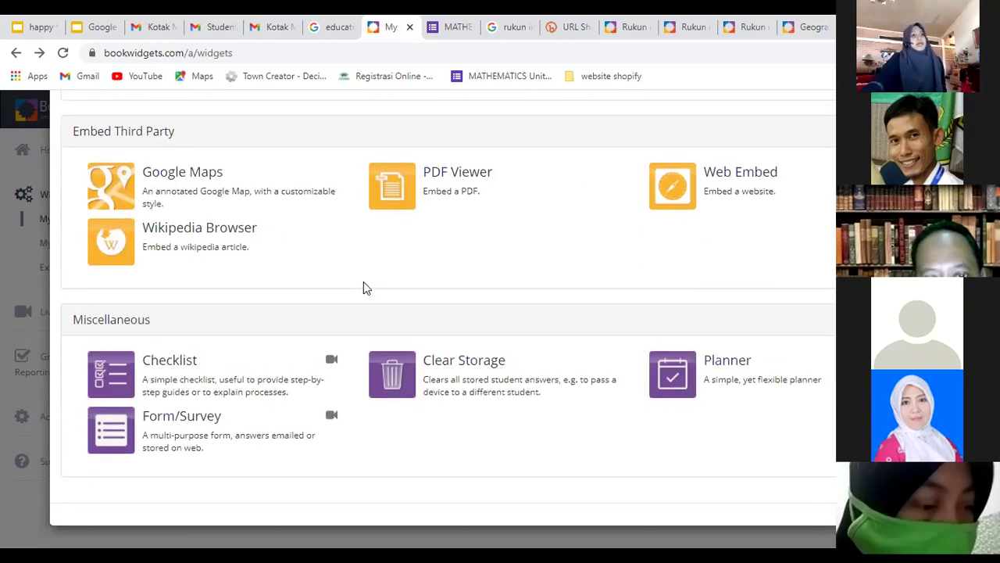
{"action": "scroll", "coordinate": [335, 268], "scroll_direction": "up", "scroll_amount": 15}
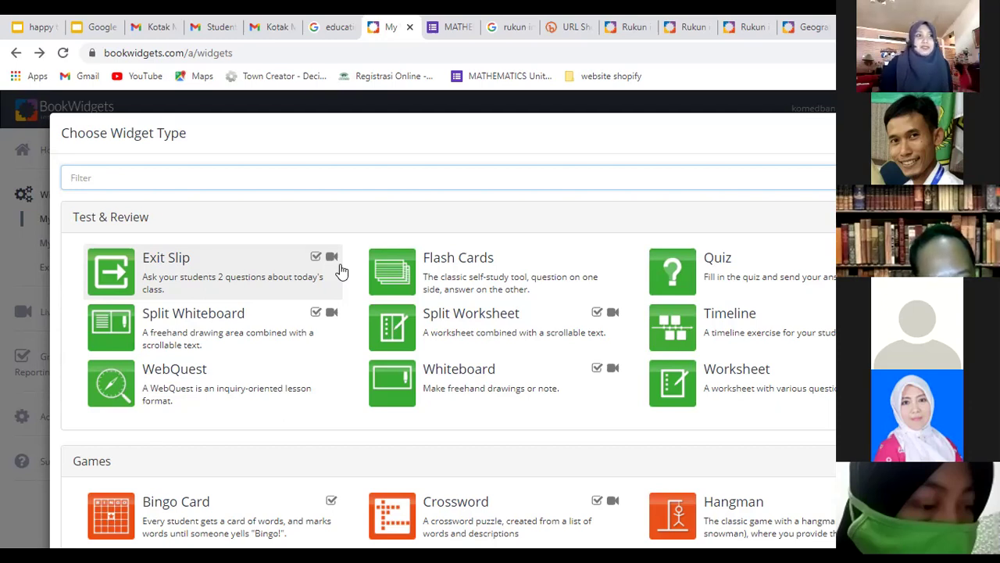
Browse the Test & Review, Games, Math and Miscellaneous widget types, then close the chooser unused.
{"action": "scroll", "coordinate": [377, 311], "scroll_direction": "down", "scroll_amount": 5}
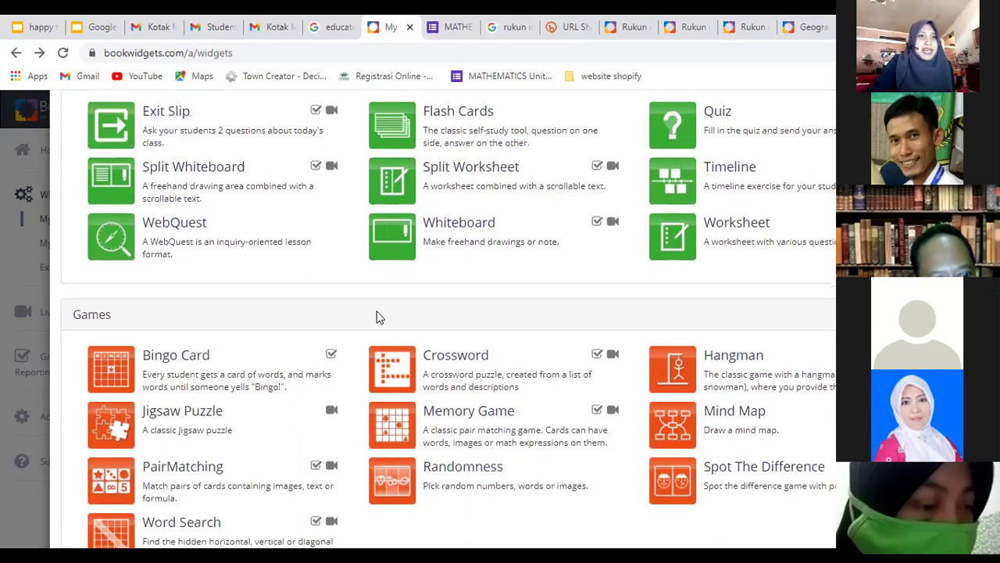
{"action": "scroll", "coordinate": [380, 317], "scroll_direction": "down", "scroll_amount": 5}
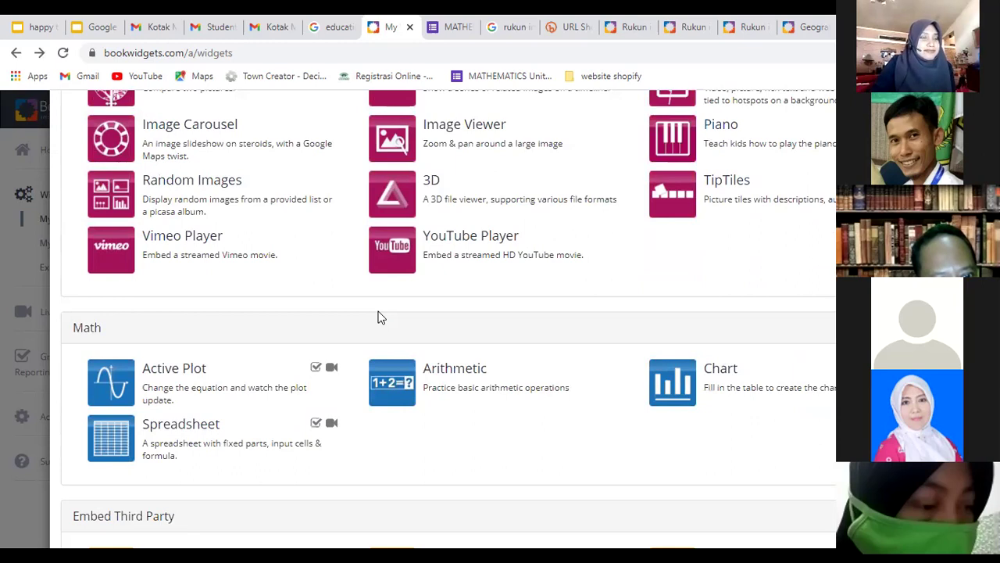
{"action": "scroll", "coordinate": [378, 318], "scroll_direction": "down", "scroll_amount": 5}
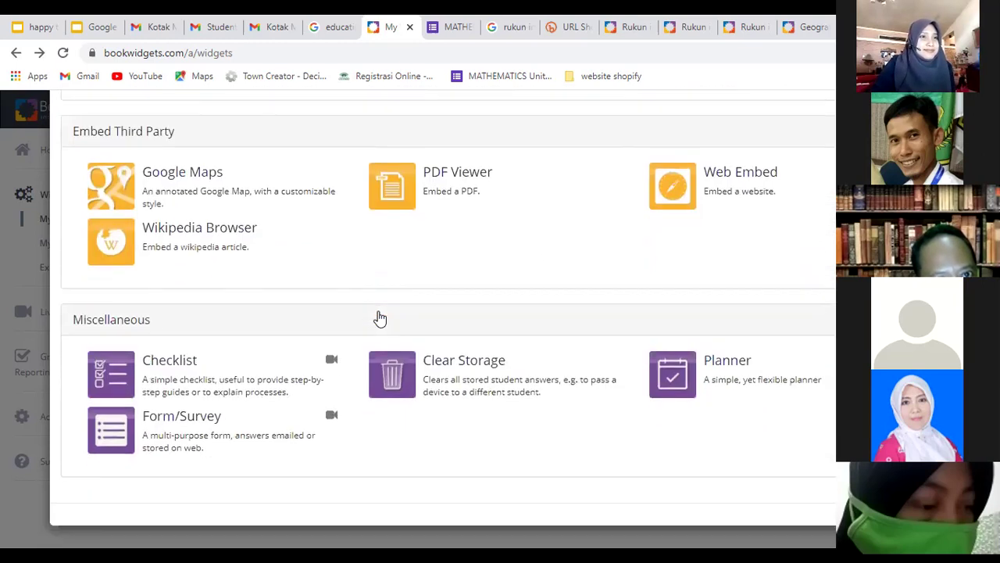
{"action": "scroll", "coordinate": [380, 318], "scroll_direction": "up", "scroll_amount": 8}
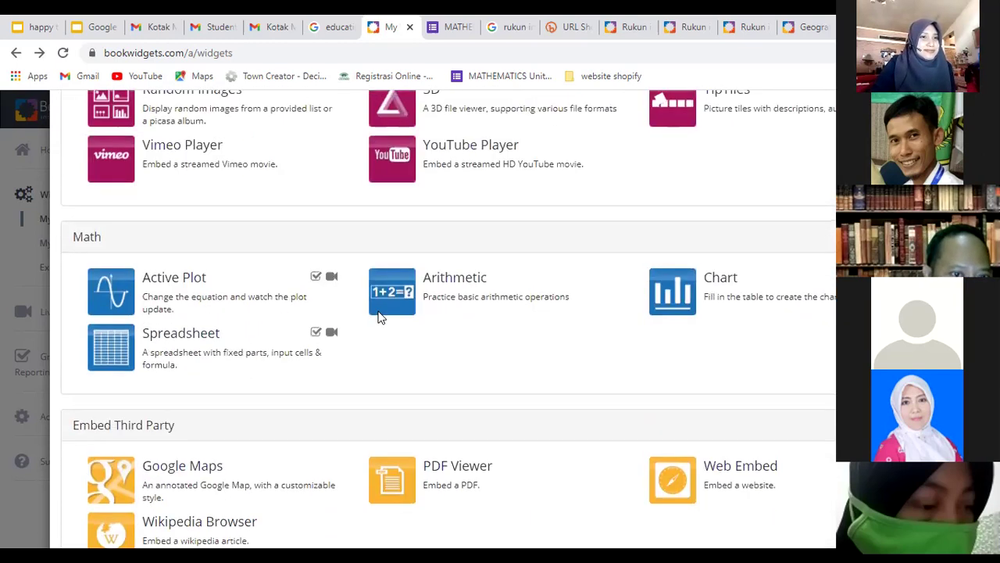
{"action": "scroll", "coordinate": [380, 317], "scroll_direction": "up", "scroll_amount": 5}
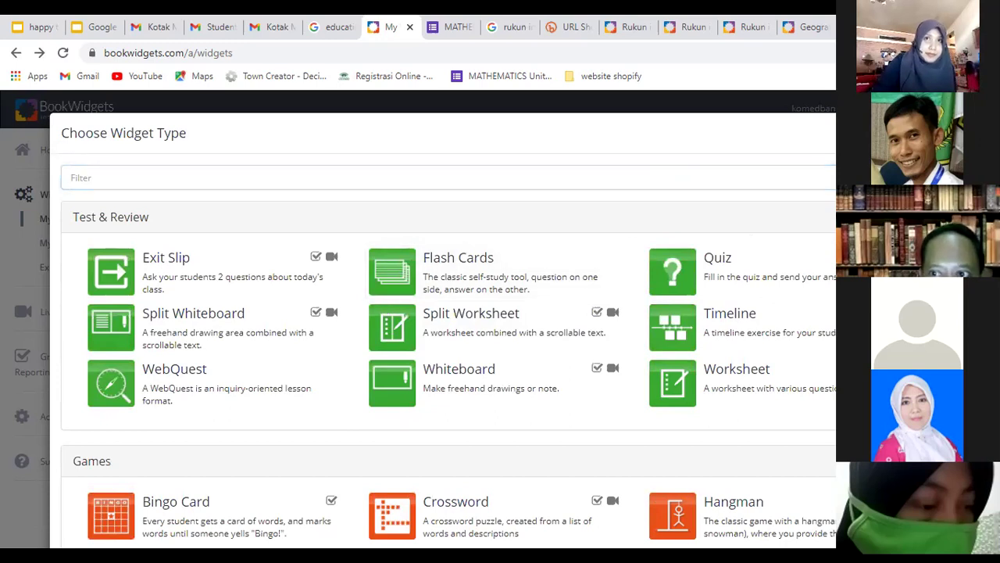
{"action": "key", "text": "Escape"}
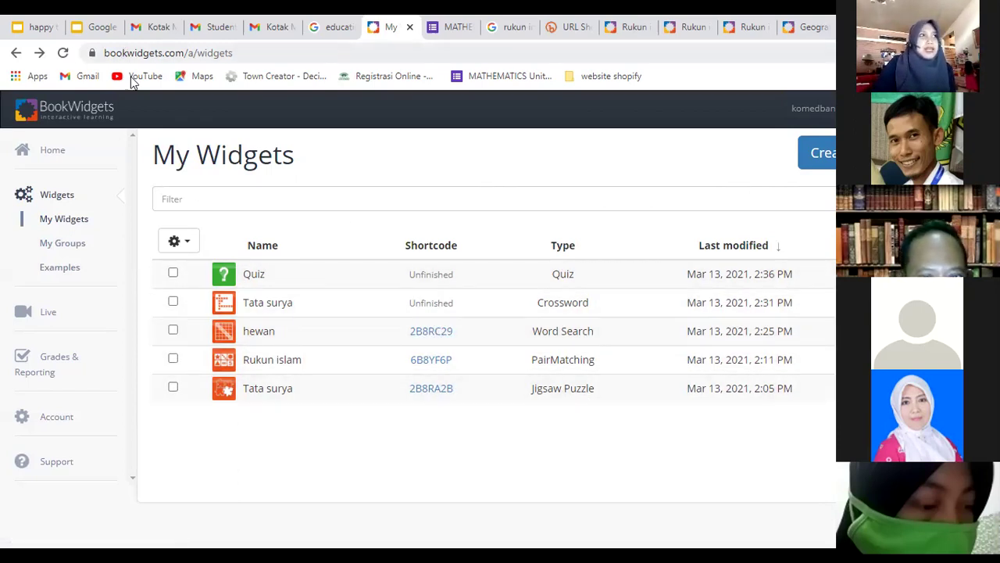
View the Home dashboard with 30 trial days left, then return to the five-widget list.
{"action": "left_click", "coordinate": [58, 156]}
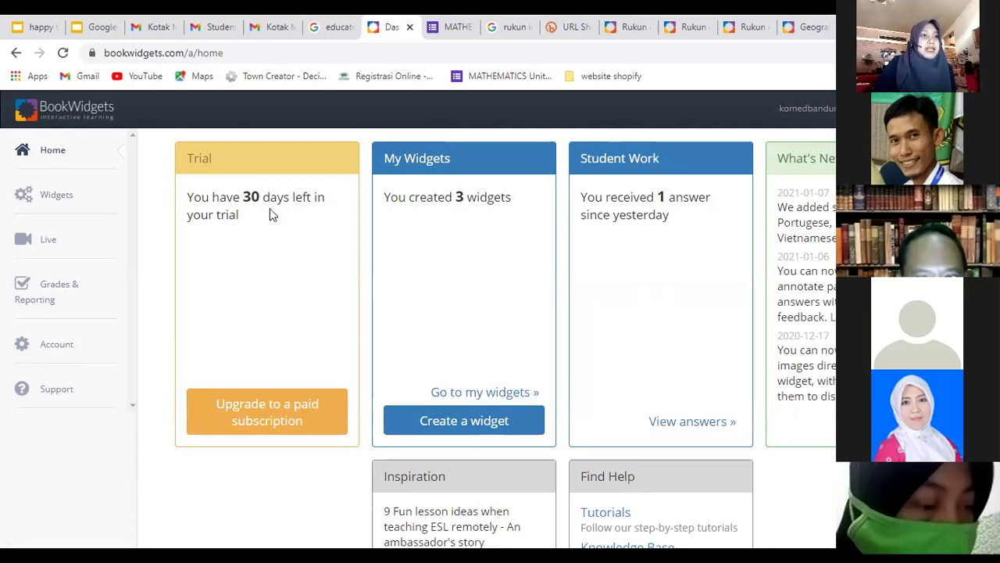
{"action": "left_click", "coordinate": [55, 198]}
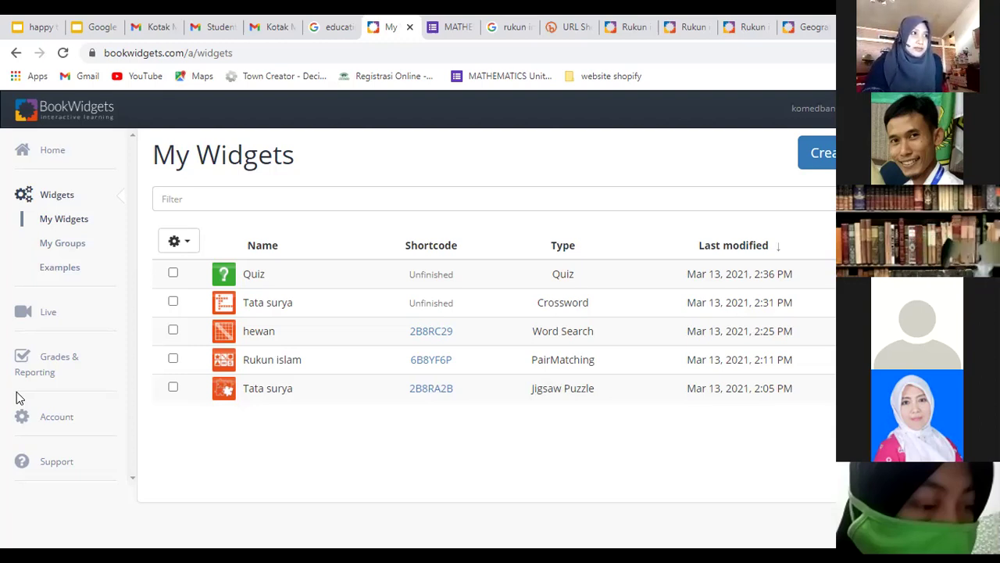
Start a new unnamed Secret group from My Groups and view its member actions menu.
{"action": "left_click", "coordinate": [63, 243]}
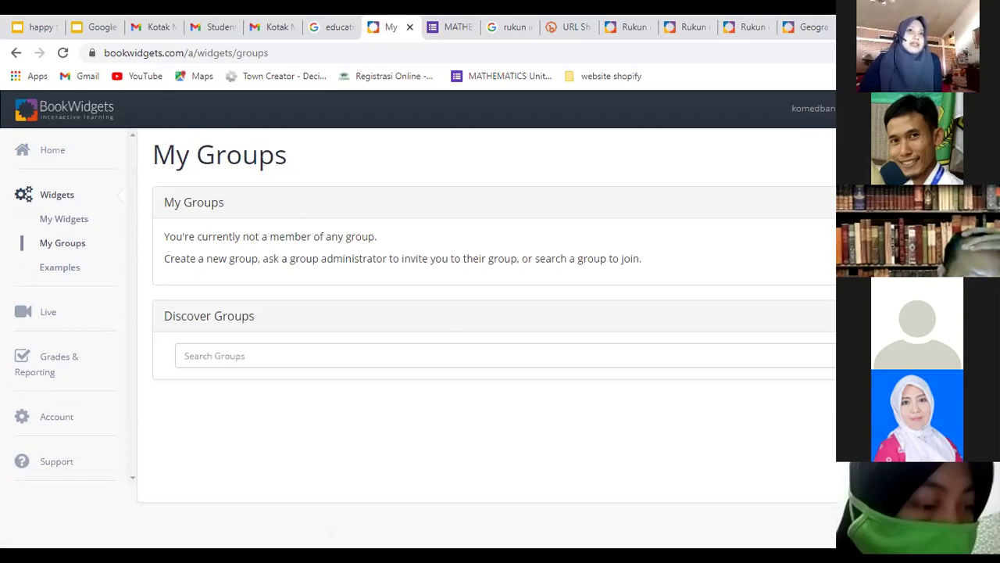
{"action": "left_click", "coordinate": [565, 223]}
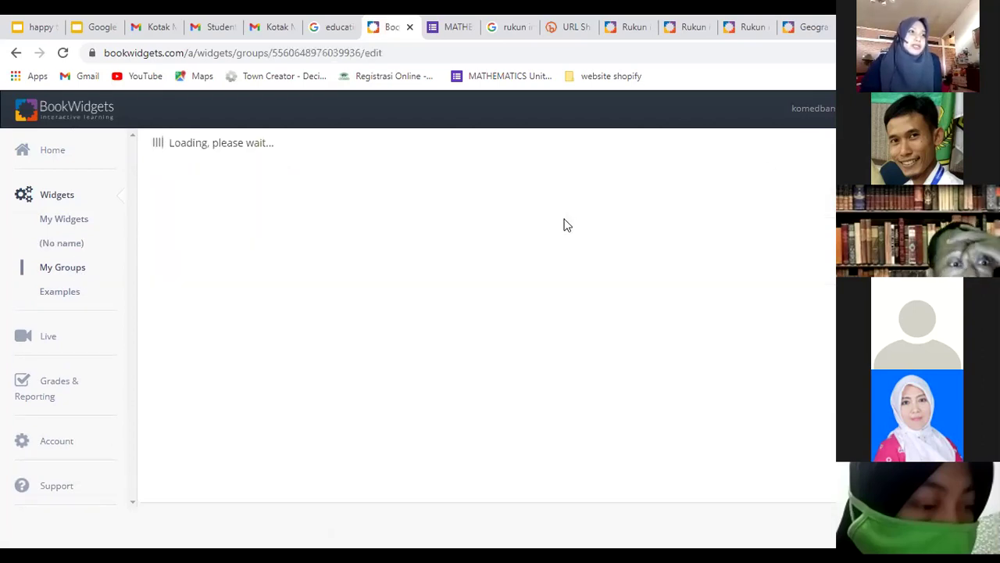
{"action": "scroll", "coordinate": [516, 234], "scroll_direction": "down", "scroll_amount": 1}
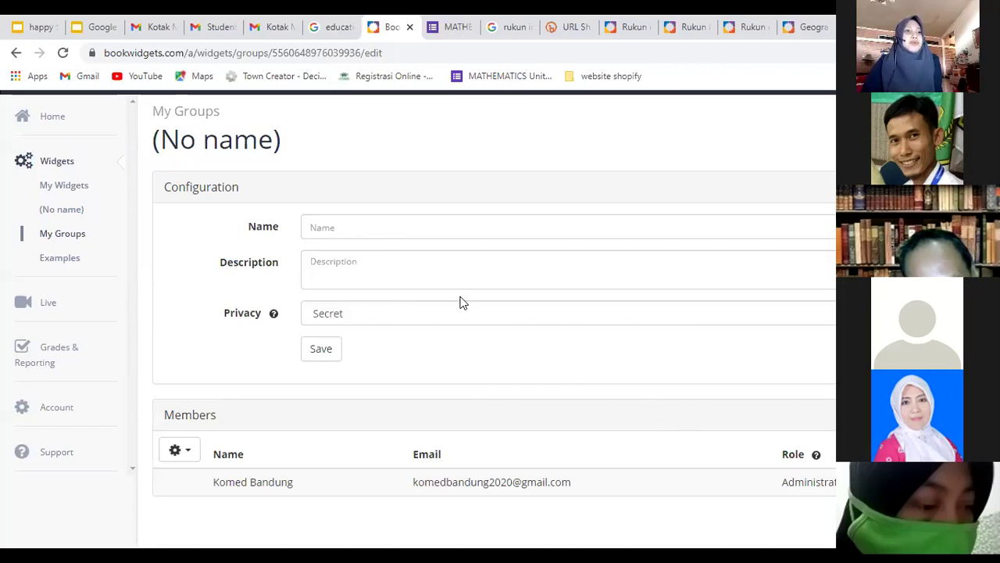
{"action": "left_click", "coordinate": [191, 453]}
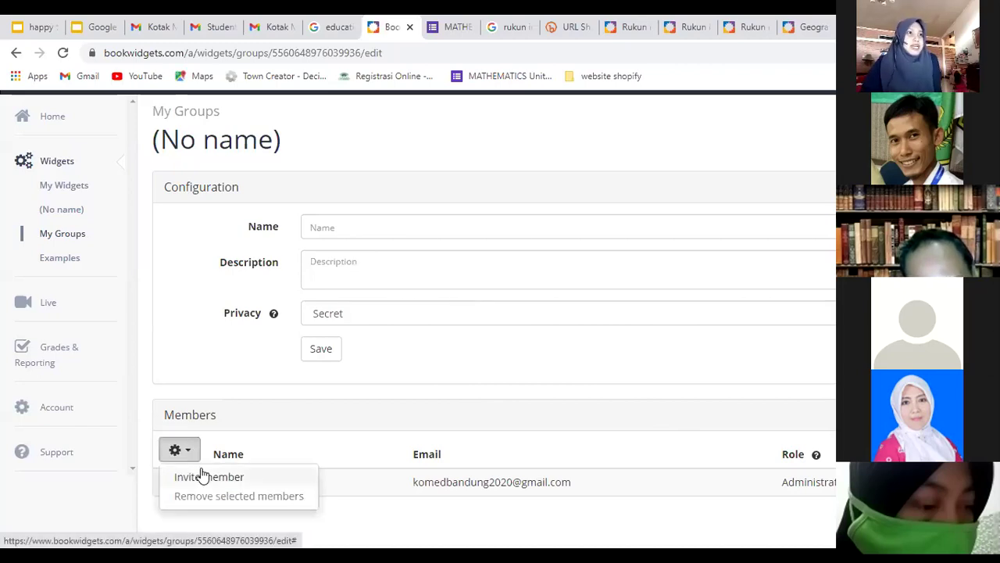
{"action": "left_click", "coordinate": [244, 417]}
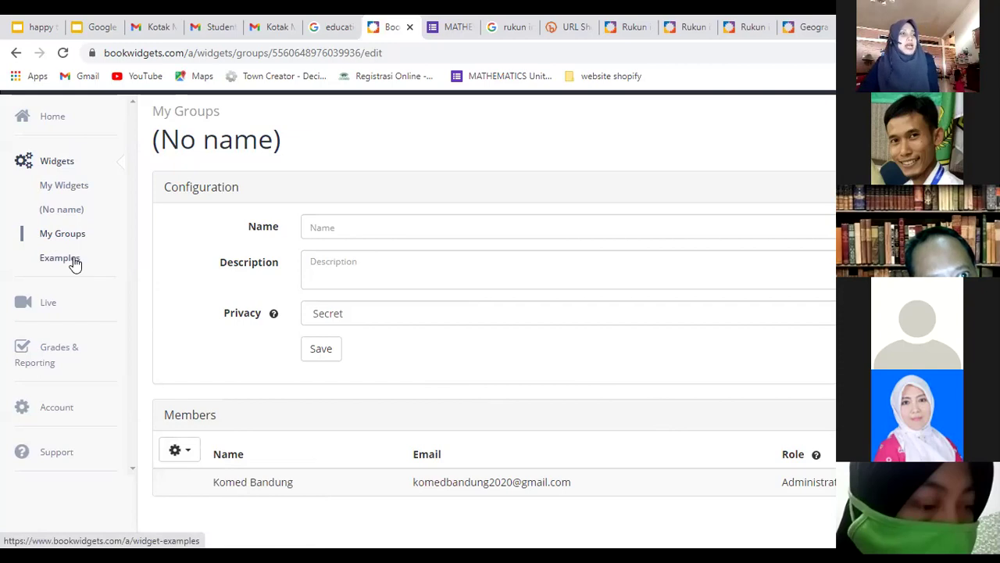
Open the Live Widgets page to see tracking disabled and no recent activity.
{"action": "left_click", "coordinate": [53, 305]}
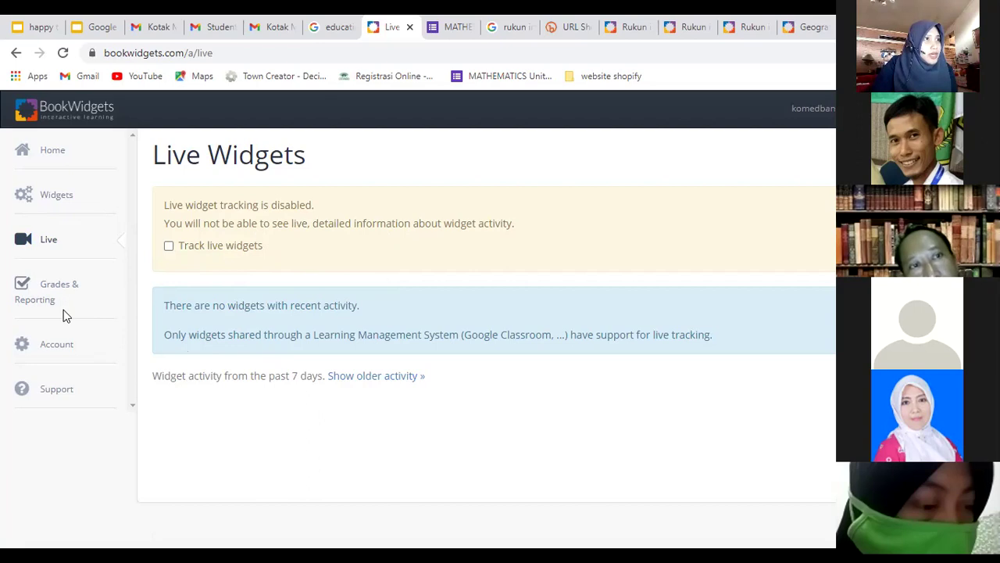
Open Account Settings and review the profile details and English language setting.
{"action": "left_click", "coordinate": [60, 351]}
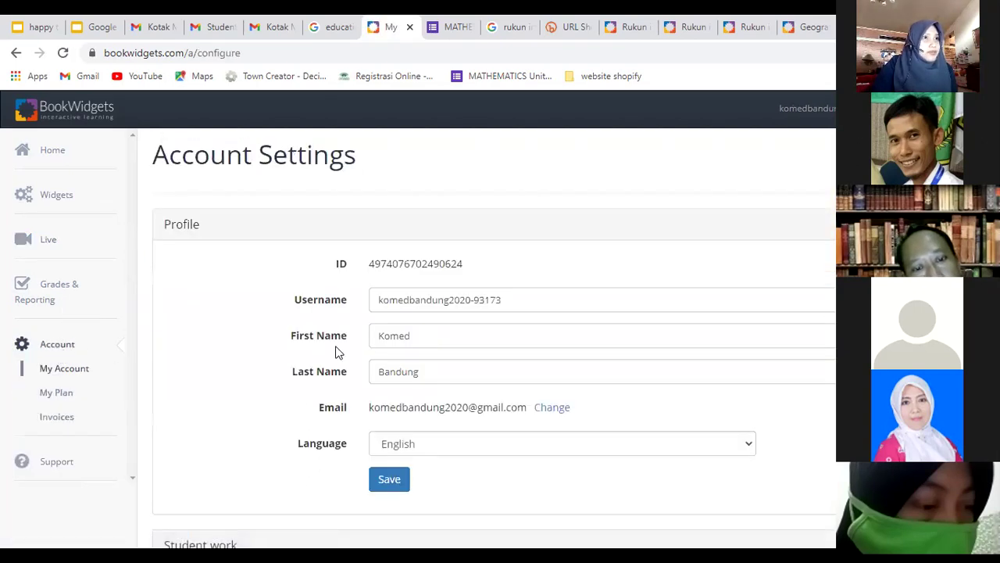
{"action": "scroll", "coordinate": [337, 352], "scroll_direction": "down", "scroll_amount": 9}
{"action": "scroll", "coordinate": [335, 352], "scroll_direction": "up", "scroll_amount": 2}
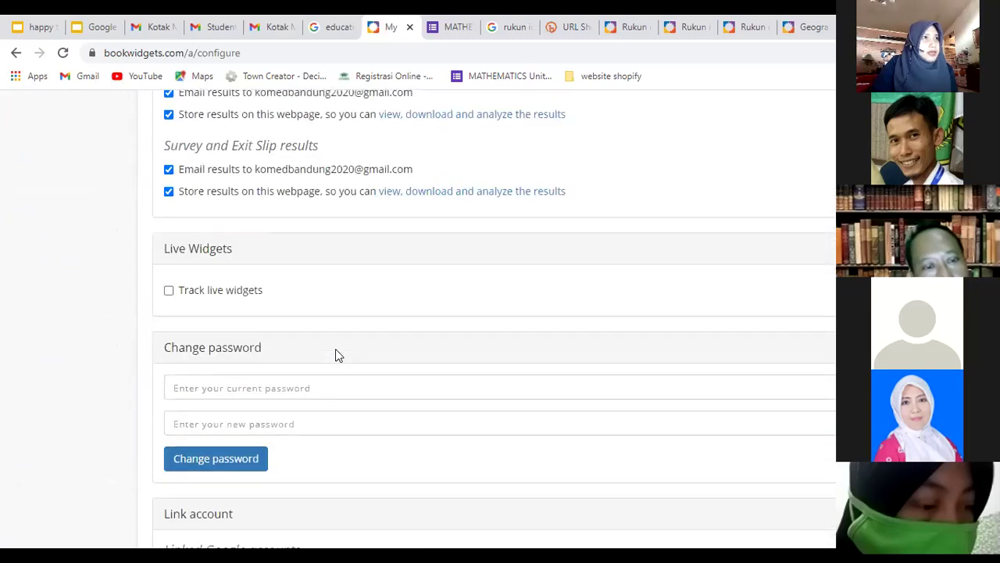
{"action": "scroll", "coordinate": [167, 301], "scroll_direction": "up", "scroll_amount": 7}
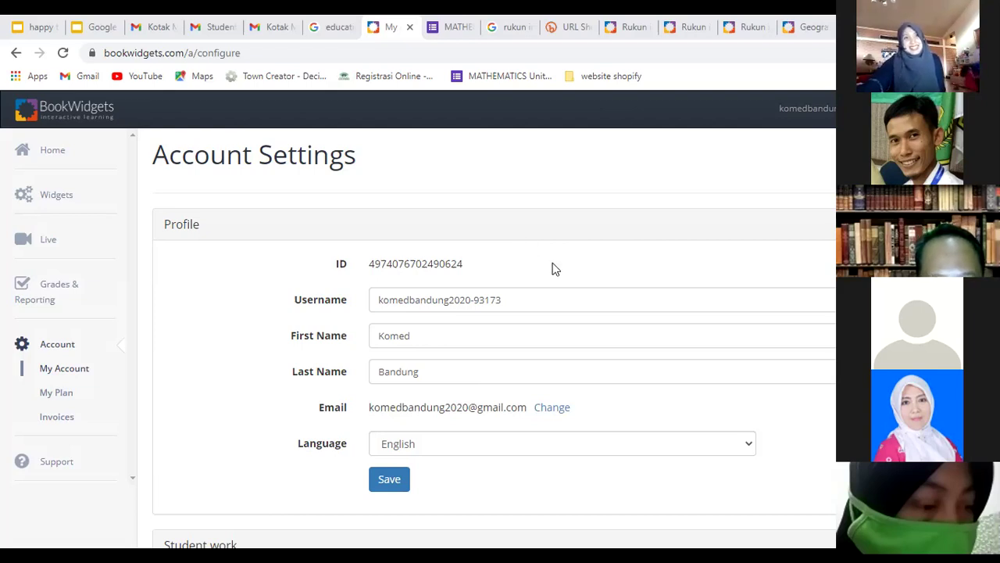
Look over the settings again, then open My Widgets listing all five widgets.
{"action": "scroll", "coordinate": [625, 348], "scroll_direction": "down", "scroll_amount": 8}
{"action": "scroll", "coordinate": [637, 339], "scroll_direction": "down", "scroll_amount": 1}
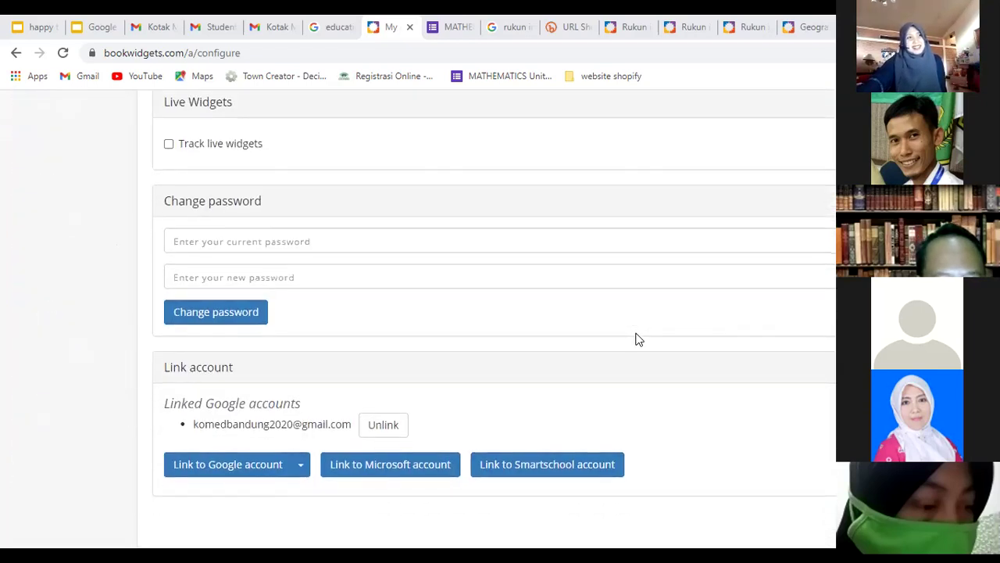
{"action": "scroll", "coordinate": [637, 338], "scroll_direction": "up", "scroll_amount": 3}
{"action": "scroll", "coordinate": [634, 337], "scroll_direction": "up", "scroll_amount": 6}
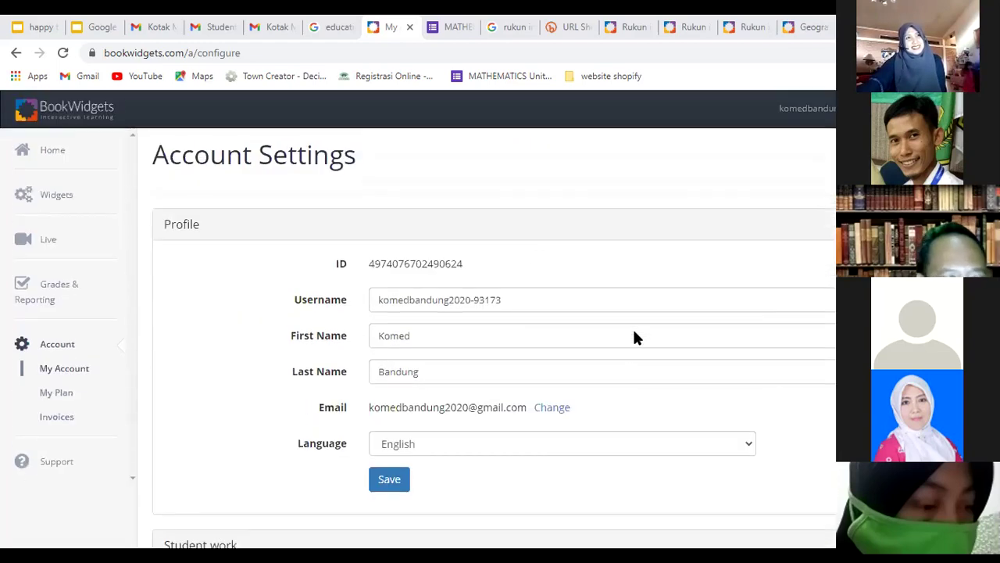
{"action": "left_click", "coordinate": [60, 196]}
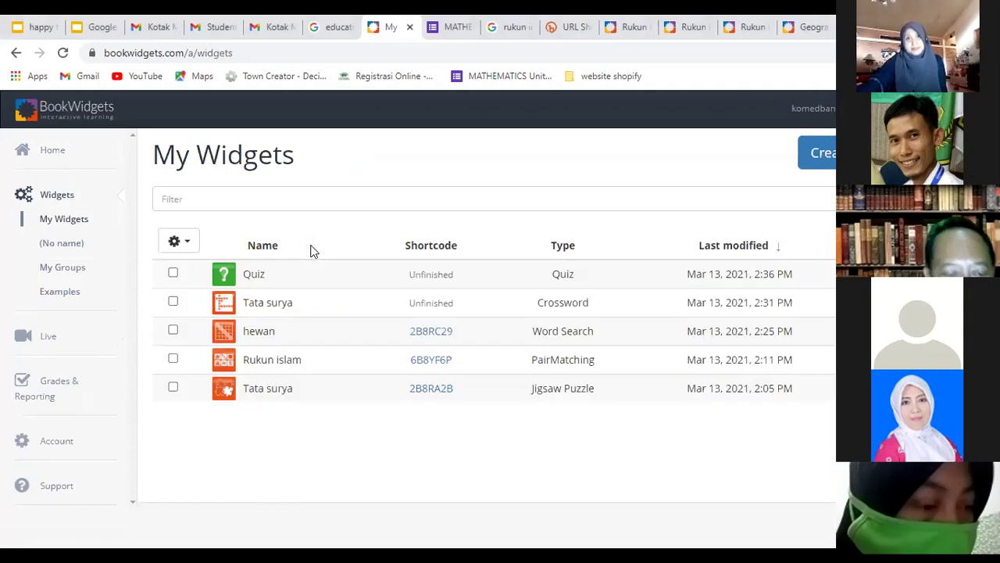
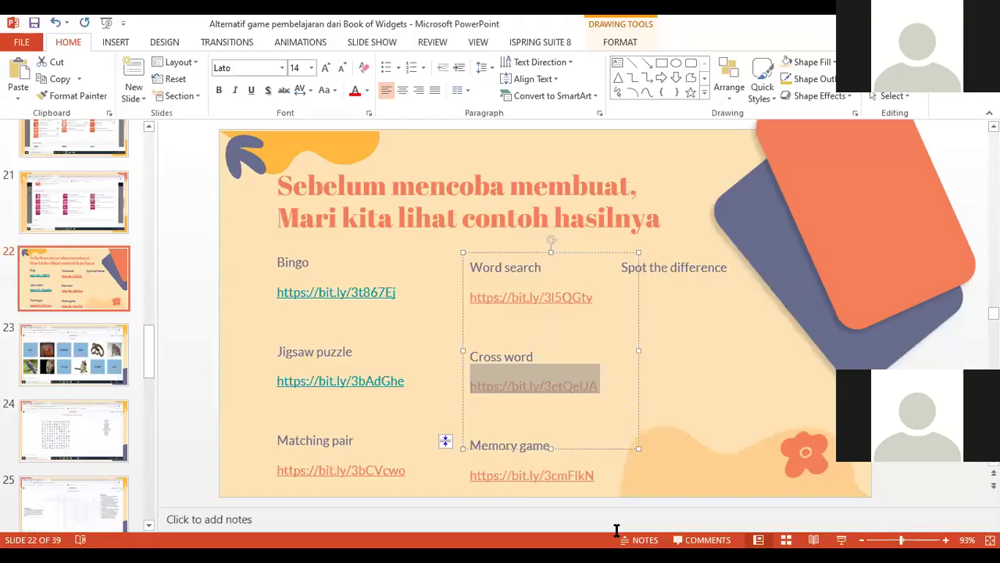
Present slide 22, with its example game links like Bingo and Jigsaw, as a full-screen slide show.
{"action": "left_click", "coordinate": [837, 536]}
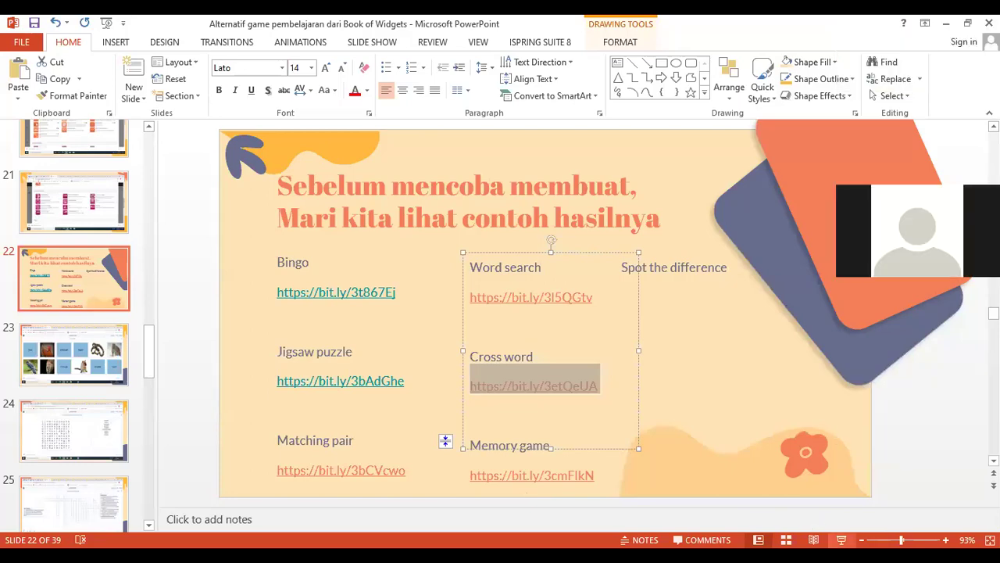